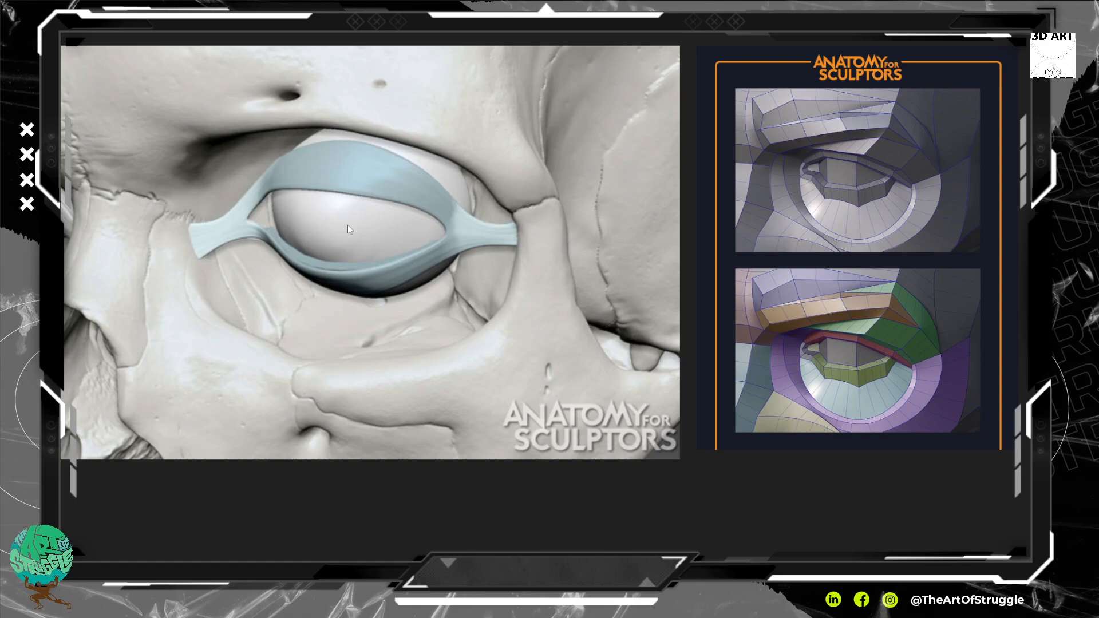
# Step: Go through the eye anatomy slides, examining the eyelid structure, block-forming, lower lid planes, iris coverage and smiling eye references
pyautogui.click(740, 281)
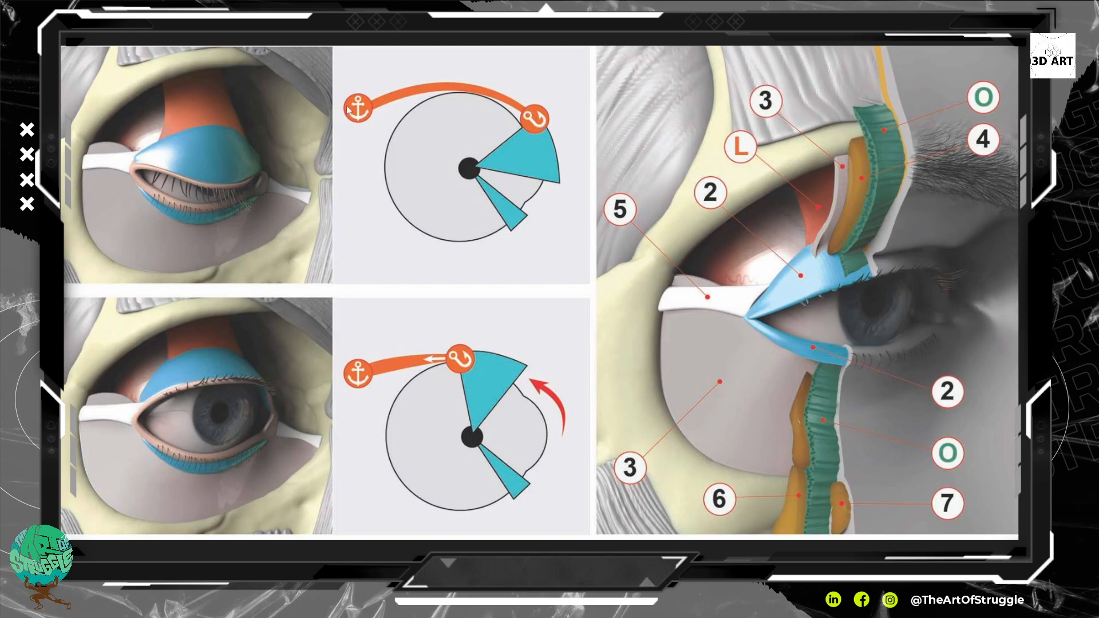
pyautogui.click(534, 221)
pyautogui.press('Left')
pyautogui.press('Right')
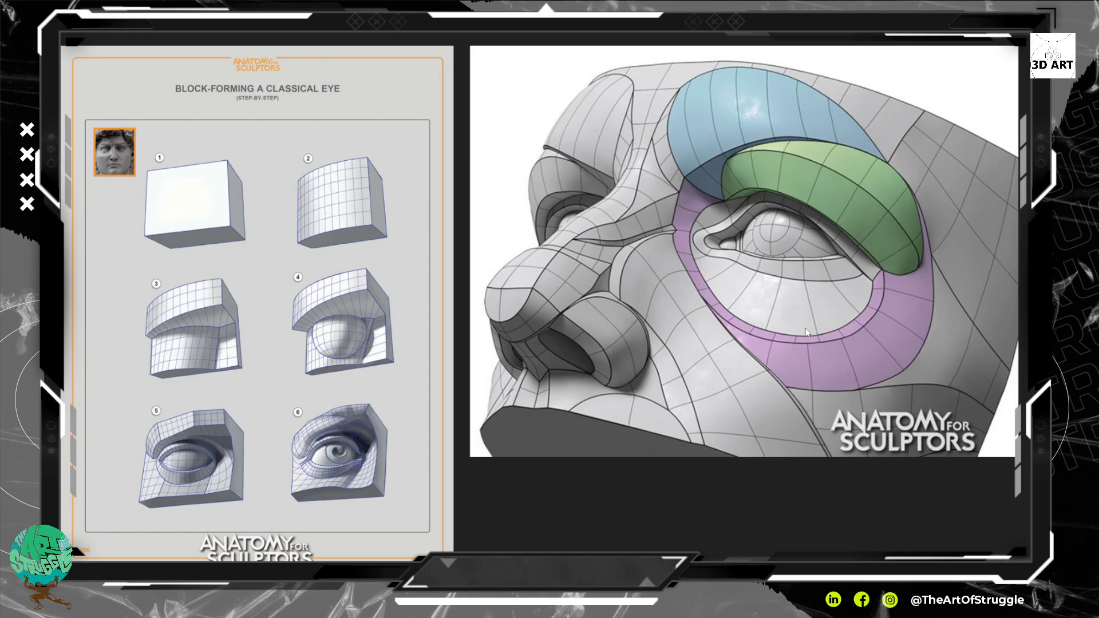
pyautogui.click(829, 318)
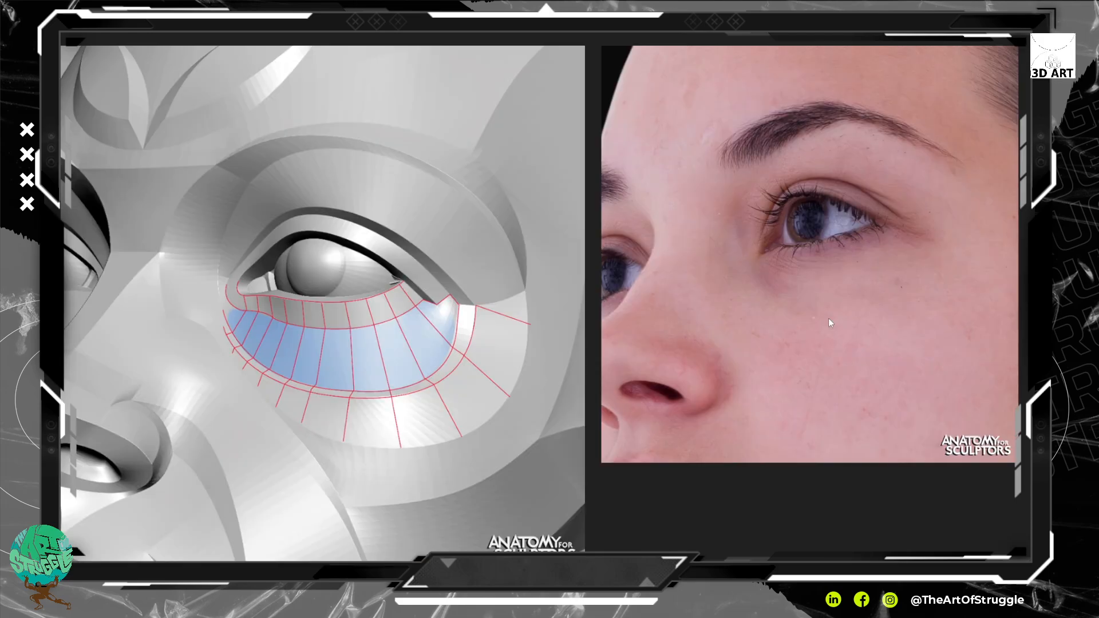
pyautogui.click(659, 342)
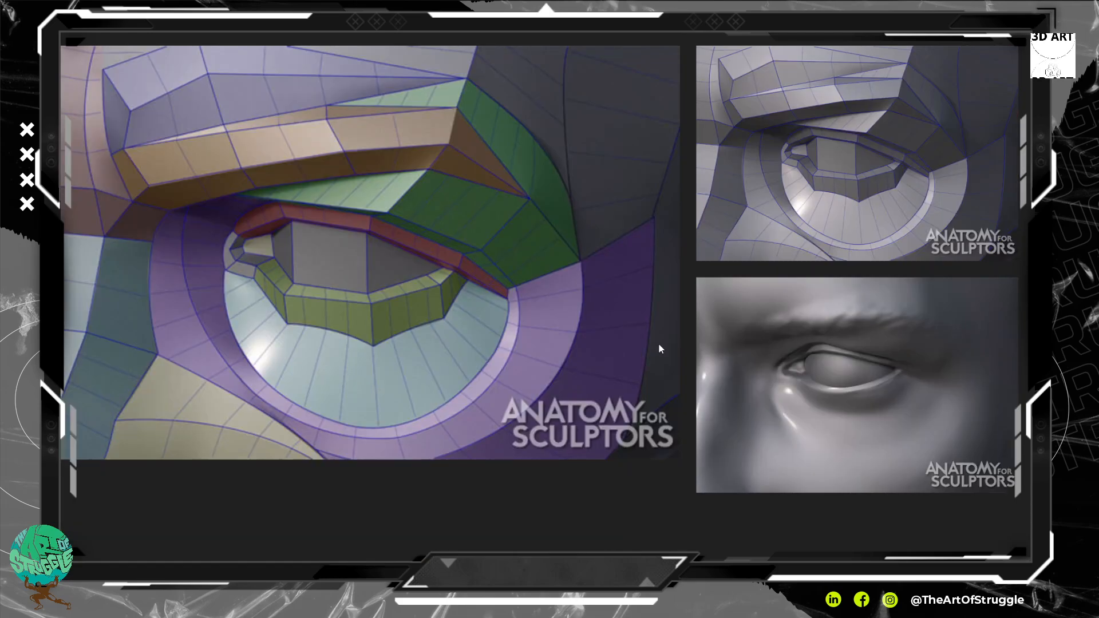
pyautogui.click(653, 358)
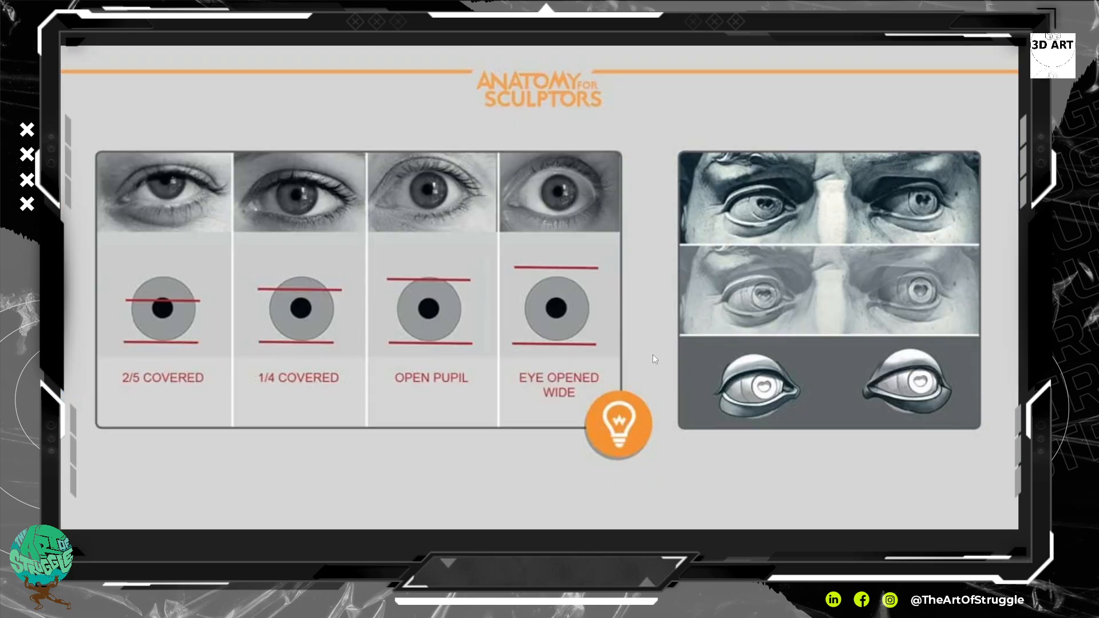
pyautogui.scroll(1, 651, 346)
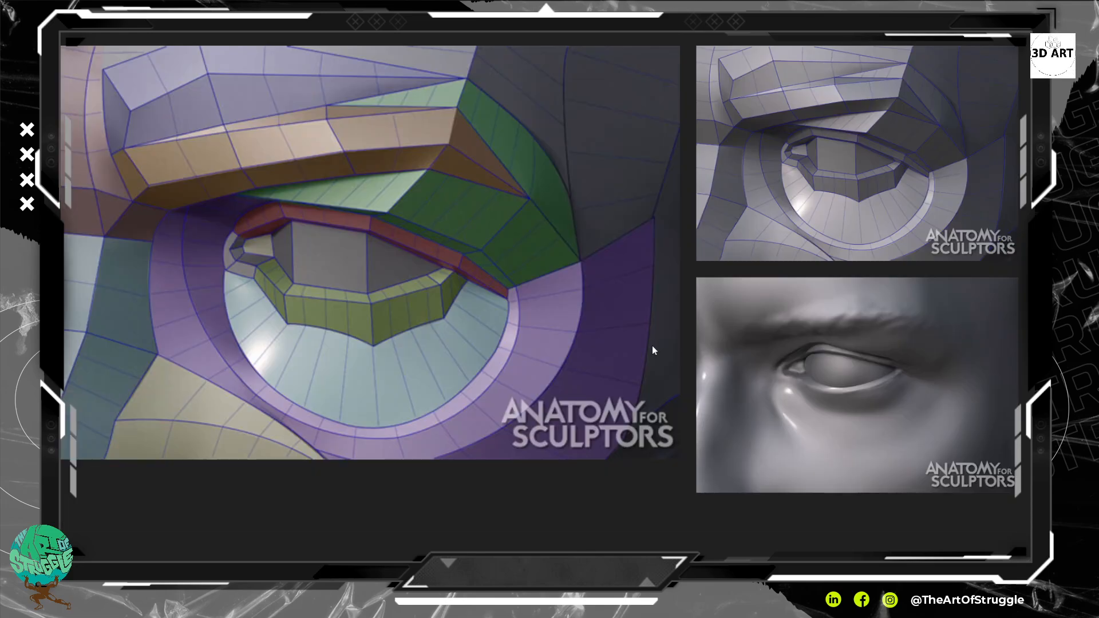
pyautogui.scroll(-1, 652, 346)
pyautogui.click(654, 335)
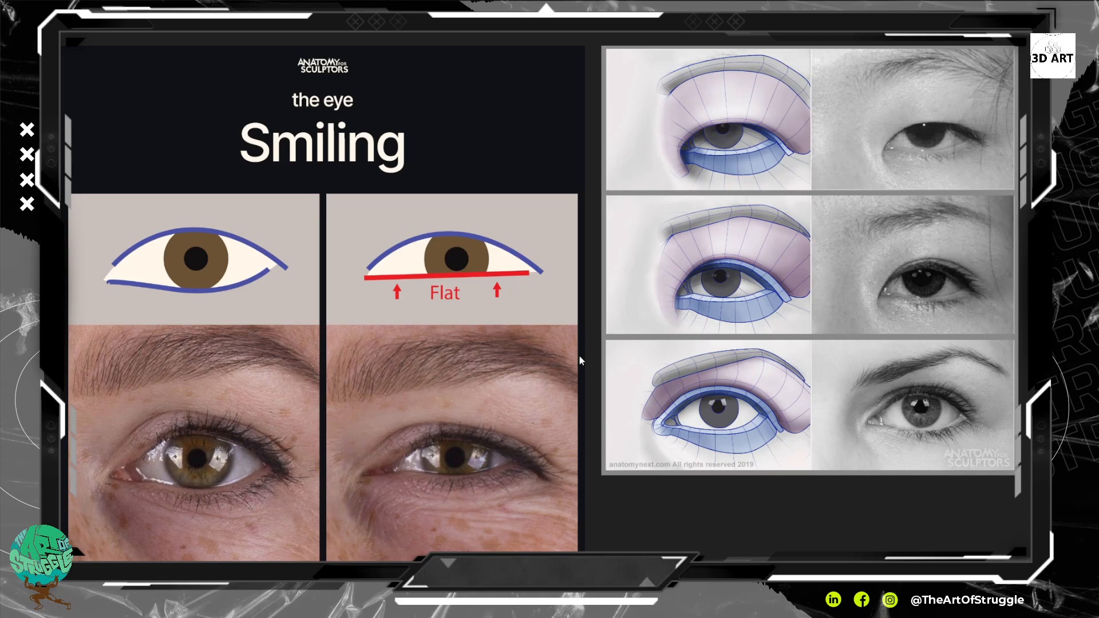
pyautogui.click(643, 384)
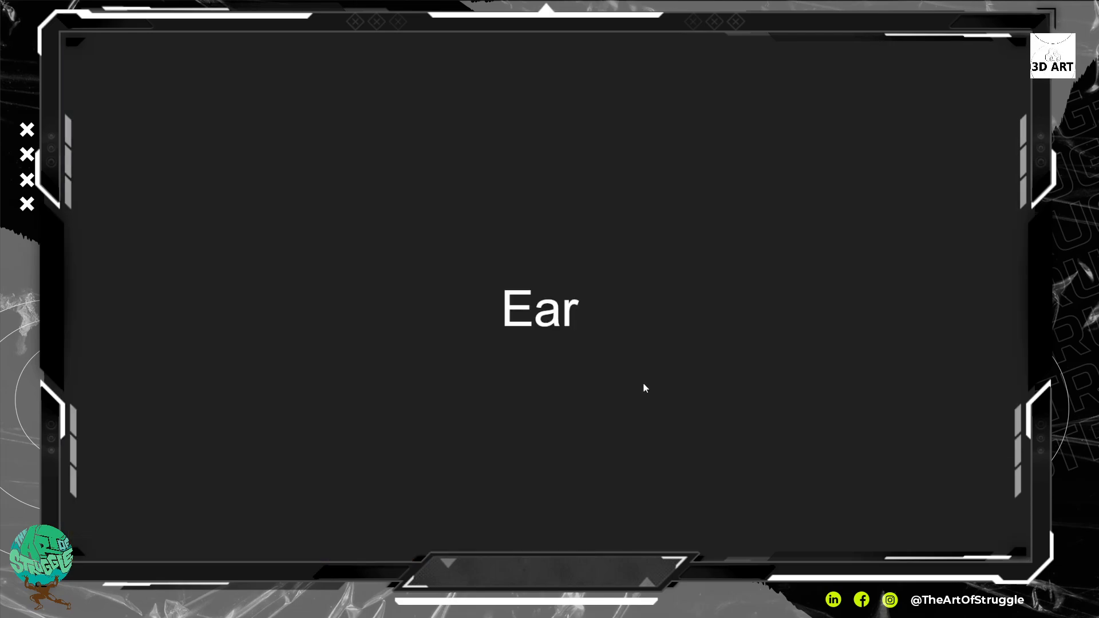
pyautogui.press('Left')
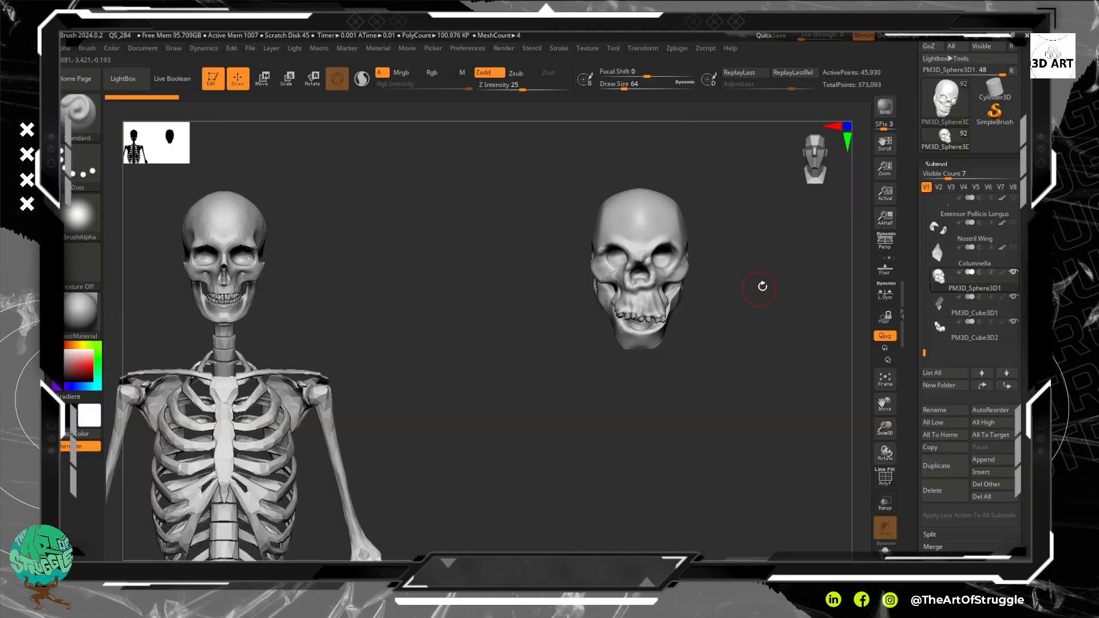
# Step: Switch to ZBrush, hide the sculpted skull beside the skeleton, and make the skeleton the active subtool
pyautogui.moveTo(738, 226)
pyautogui.keyDown('alt'); pyautogui.mouseDown()
pyautogui.moveTo(742, 241)
pyautogui.moveTo(751, 227)
pyautogui.mouseUp(); pyautogui.keyUp('alt')
pyautogui.keyDown('alt'); pyautogui.moveTo(444, 284); pyautogui.dragTo(279, 403); pyautogui.keyUp('alt')
pyautogui.keyDown('alt'); pyautogui.moveTo(373, 316); pyautogui.dragTo(326, 380); pyautogui.keyUp('alt')
pyautogui.keyDown('alt'); pyautogui.moveTo(261, 327); pyautogui.dragTo(303, 361); pyautogui.keyUp('alt')
pyautogui.keyDown('alt'); pyautogui.moveTo(363, 314); pyautogui.dragTo(321, 308); pyautogui.keyUp('alt')
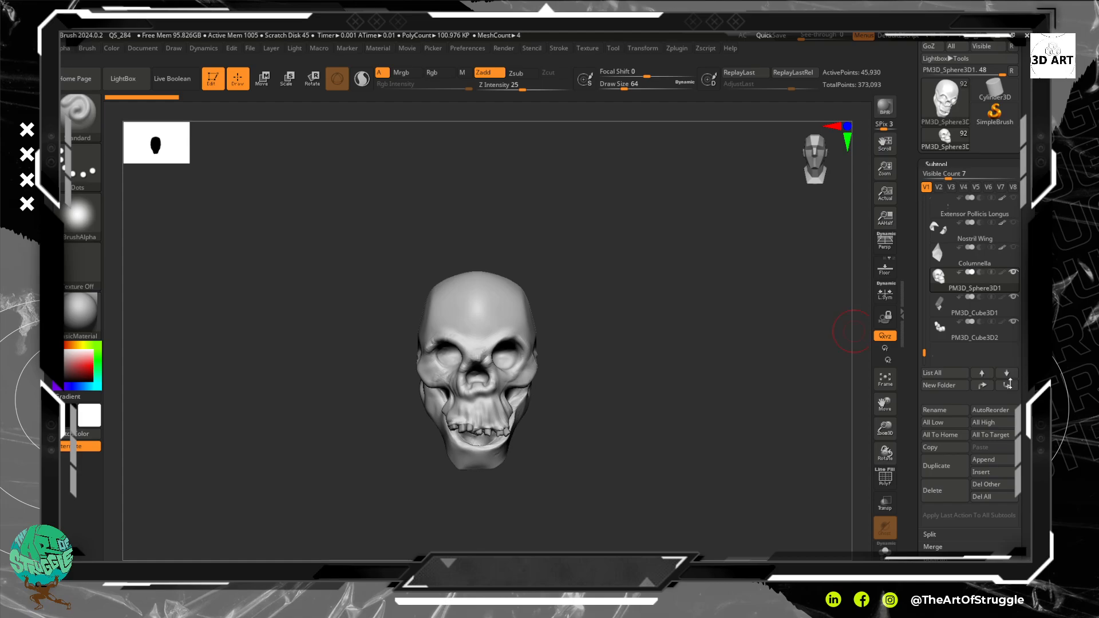
pyautogui.keyDown('alt'); pyautogui.moveTo(309, 507); pyautogui.dragTo(576, 488); pyautogui.keyUp('alt')
pyautogui.keyDown('alt'); pyautogui.moveTo(336, 380); pyautogui.dragTo(416, 380); pyautogui.keyUp('alt')
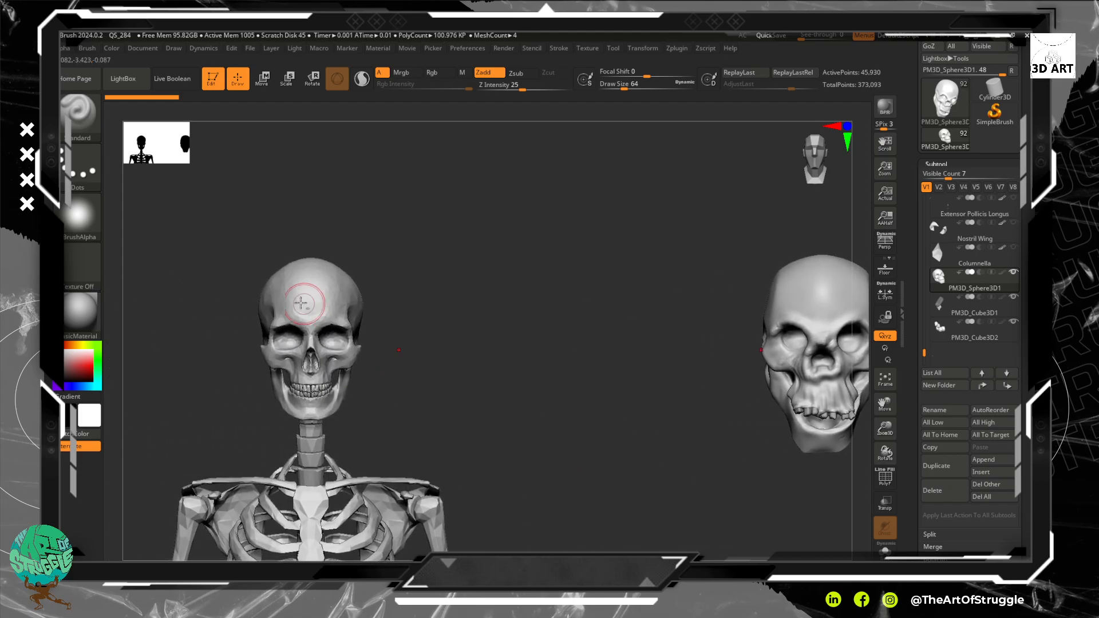
pyautogui.keyDown('alt'); pyautogui.click(306, 304); pyautogui.keyUp('alt')
pyautogui.keyDown('alt'); pyautogui.click(804, 305); pyautogui.keyUp('alt')
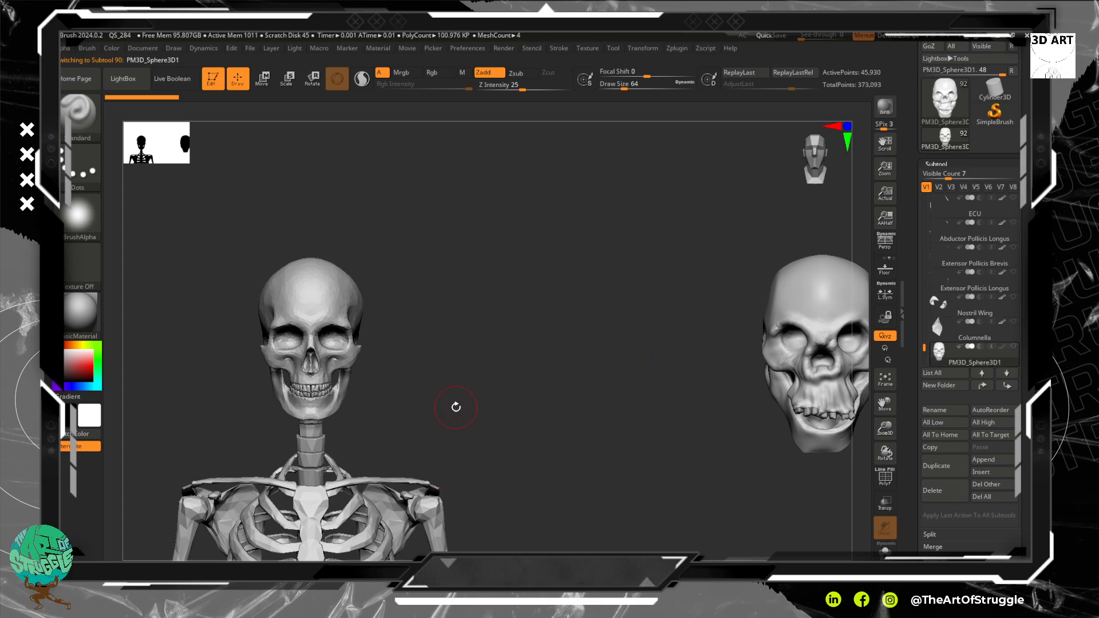
pyautogui.keyDown('alt'); pyautogui.click(313, 291); pyautogui.keyUp('alt')
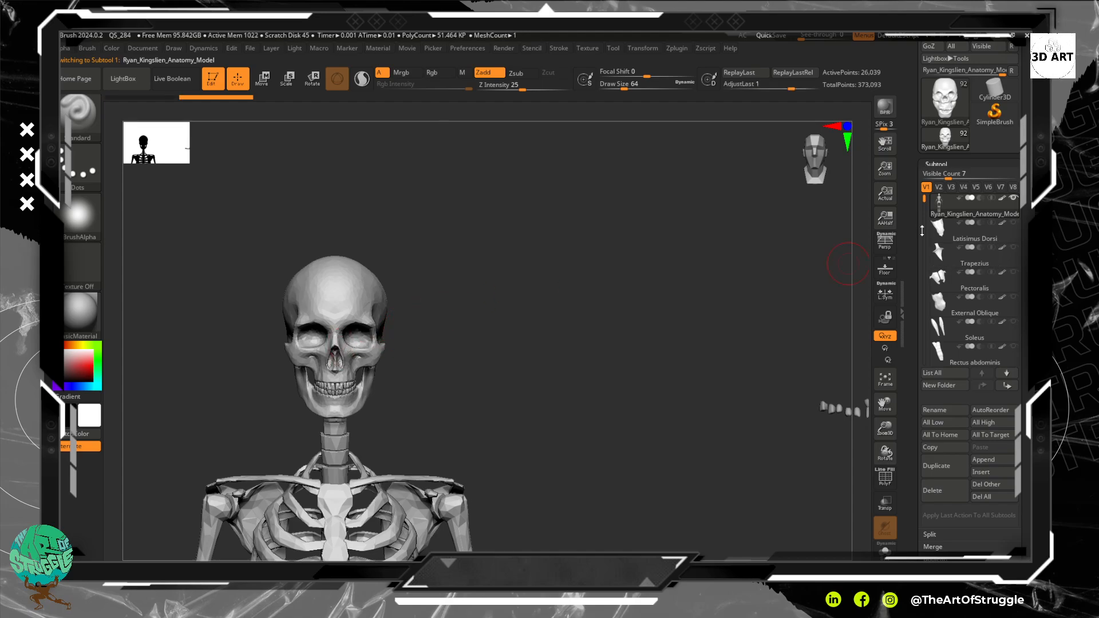
# Step: Append a Sphere3D as a new subtool and make it the active subtool
pyautogui.click(984, 459)
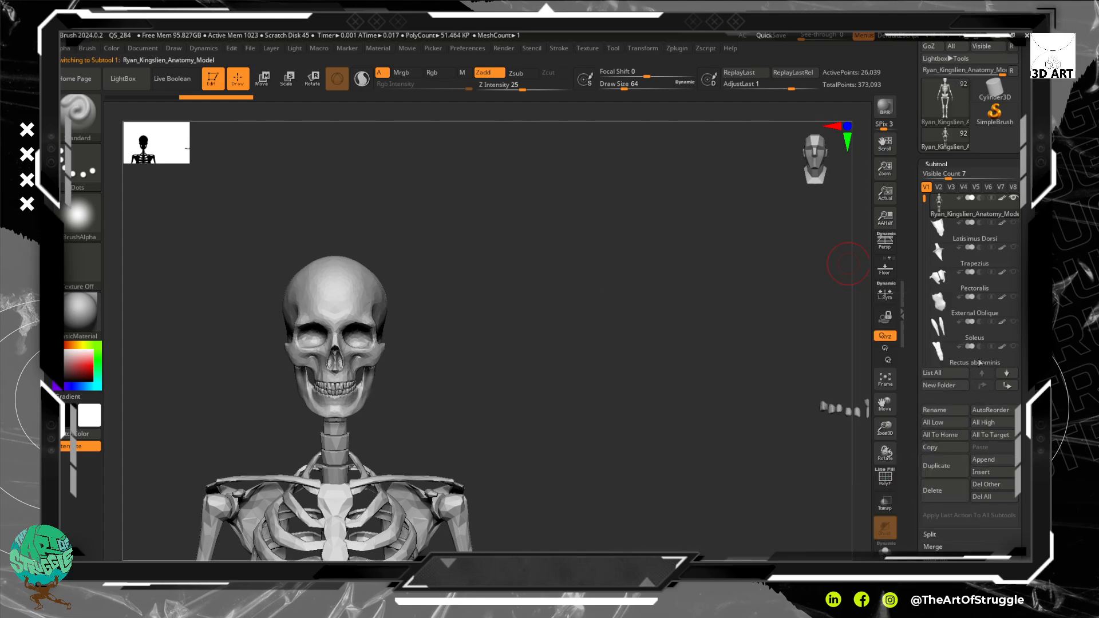
pyautogui.click(992, 461)
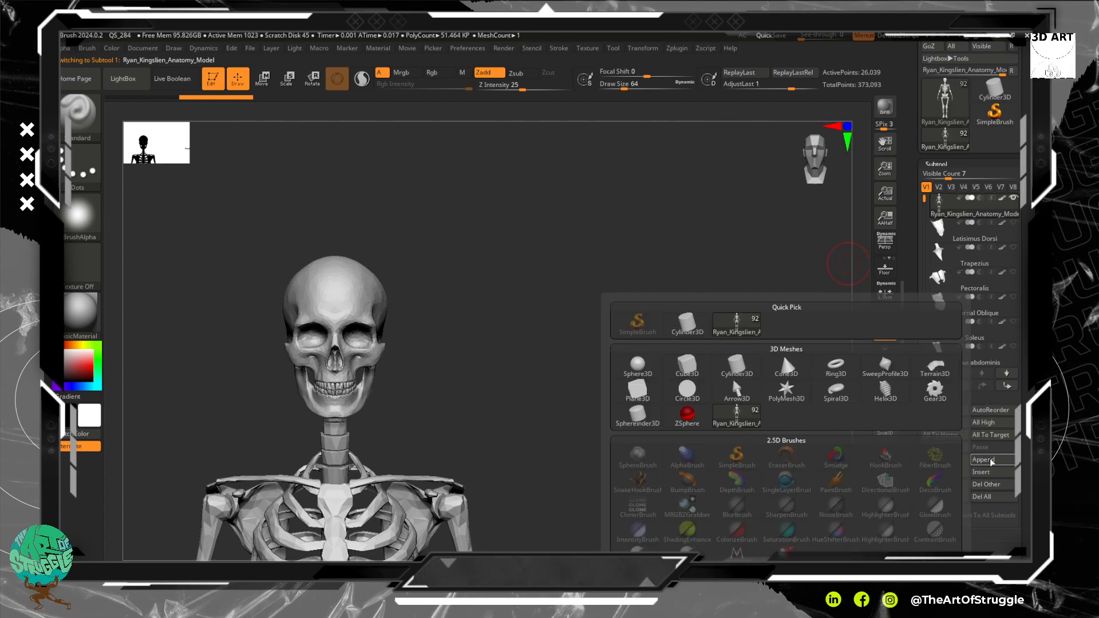
pyautogui.click(640, 371)
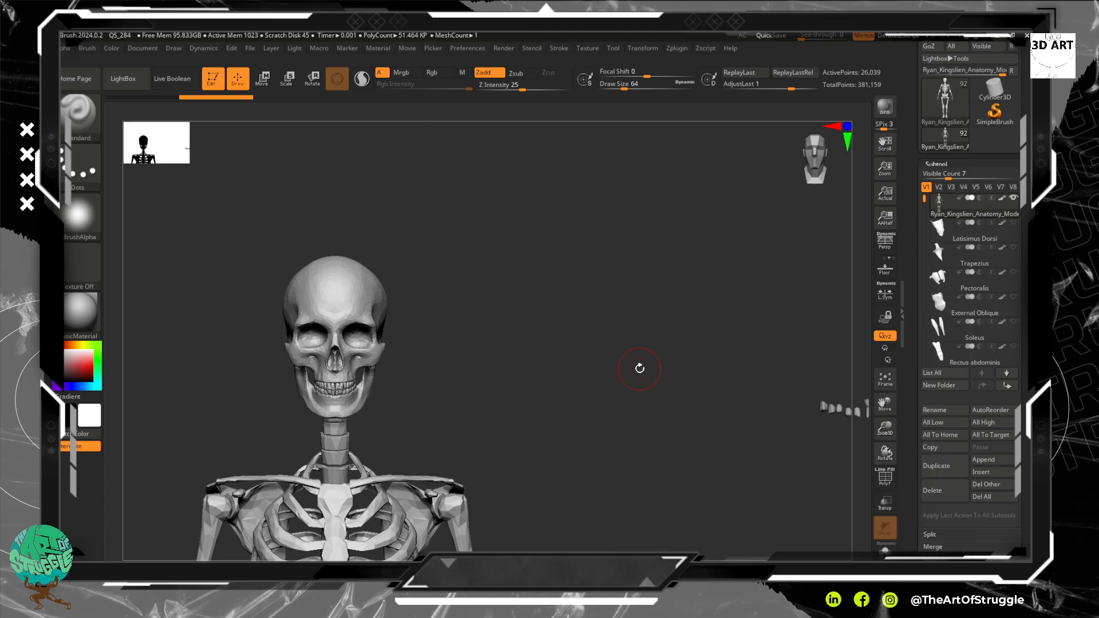
pyautogui.keyDown('ctrl'); pyautogui.moveTo(519, 387); pyautogui.dragTo(474, 209, button='right'); pyautogui.keyUp('ctrl')
pyautogui.keyDown('alt'); pyautogui.click(446, 487); pyautogui.keyUp('alt')
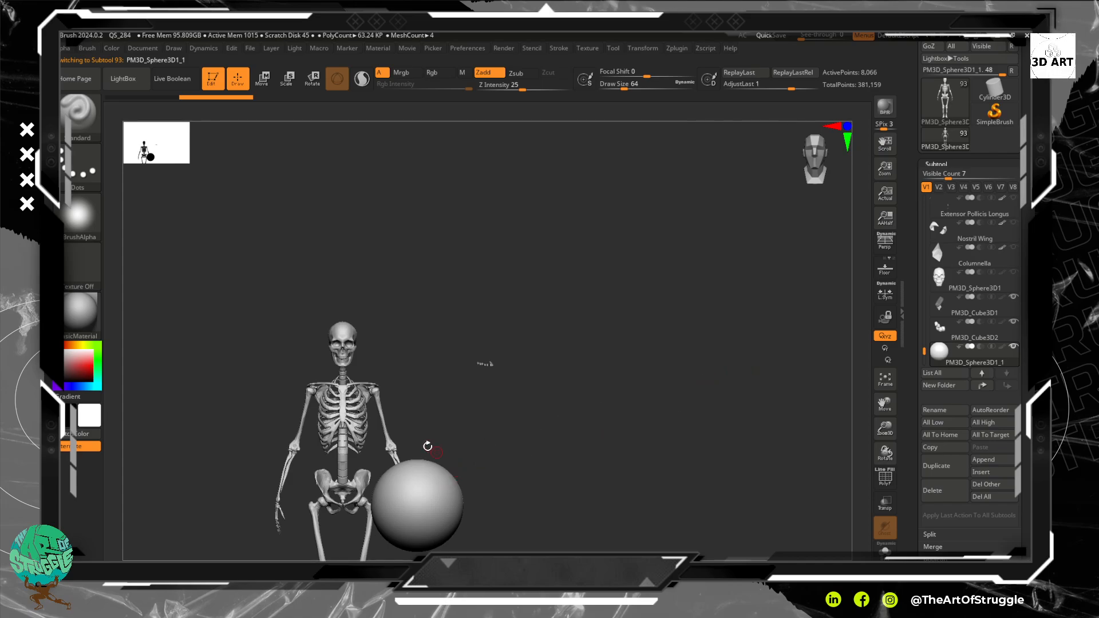
# Step: Move the sphere up beside the skeleton's head and scale it down uniformly to about 0.1 of its size
pyautogui.click(264, 80)
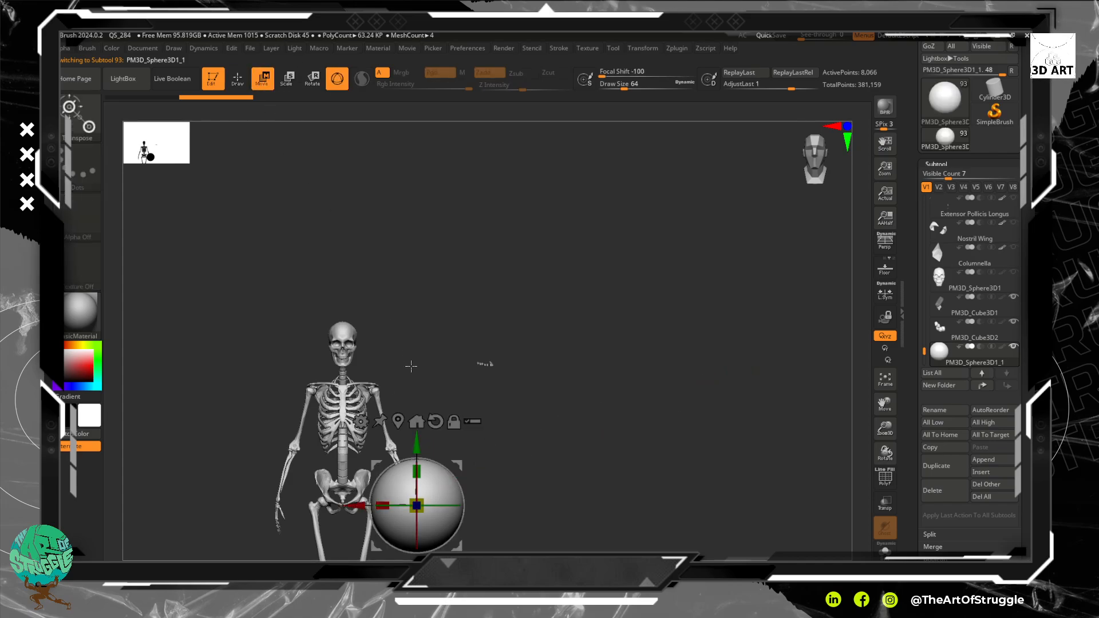
pyautogui.moveTo(415, 446); pyautogui.dragTo(416, 289)
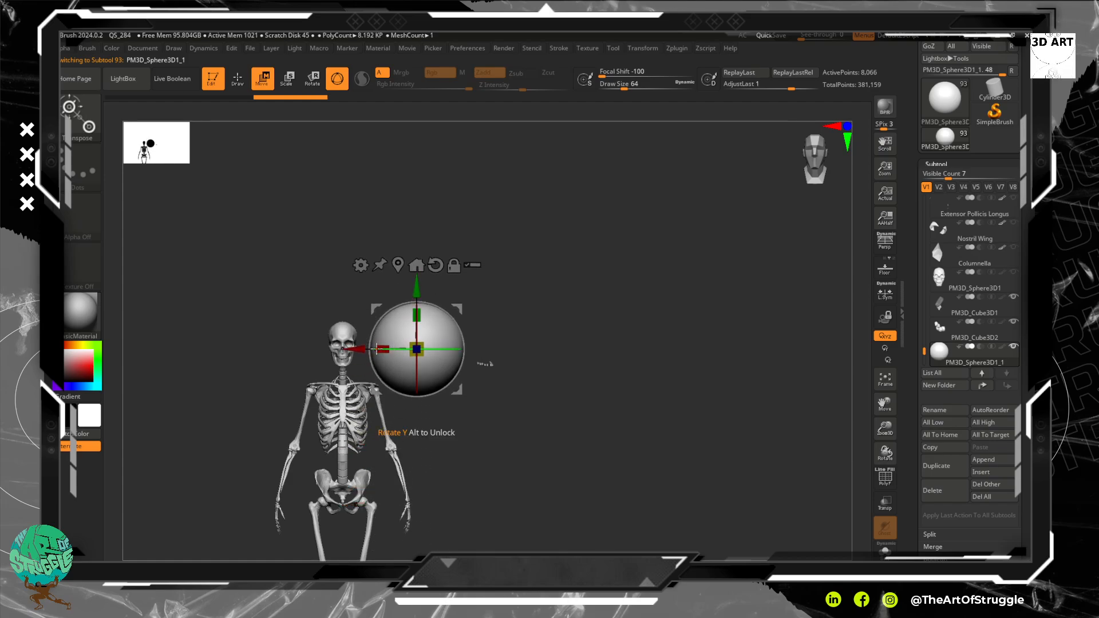
pyautogui.moveTo(361, 348); pyautogui.dragTo(234, 343)
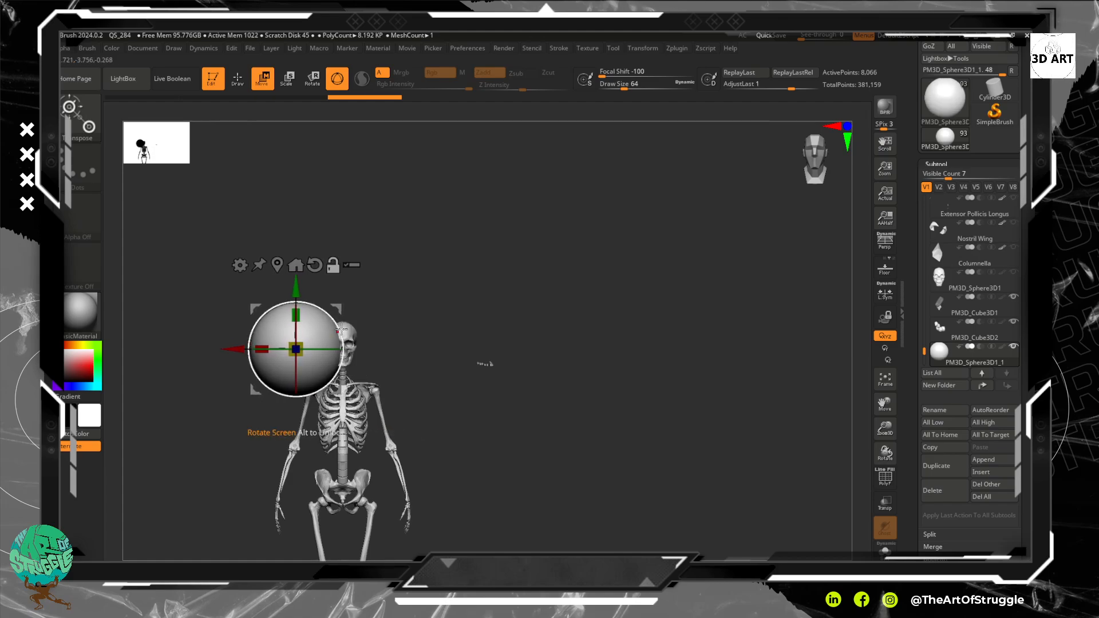
pyautogui.keyDown('alt'); pyautogui.moveTo(367, 412); pyautogui.dragTo(447, 513); pyautogui.keyUp('alt')
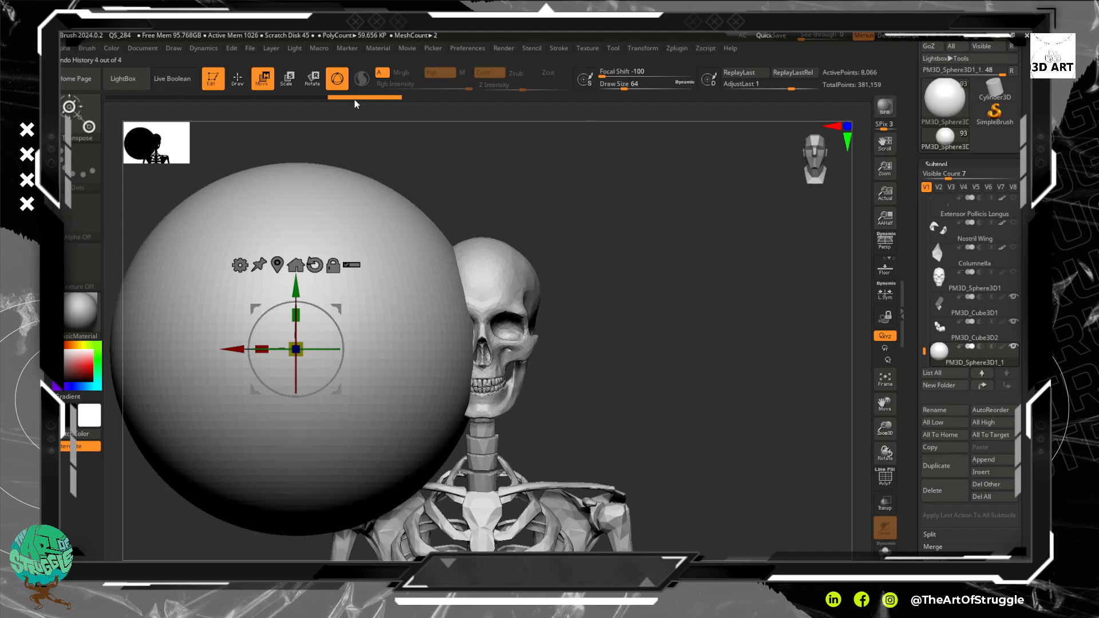
pyautogui.click(288, 79)
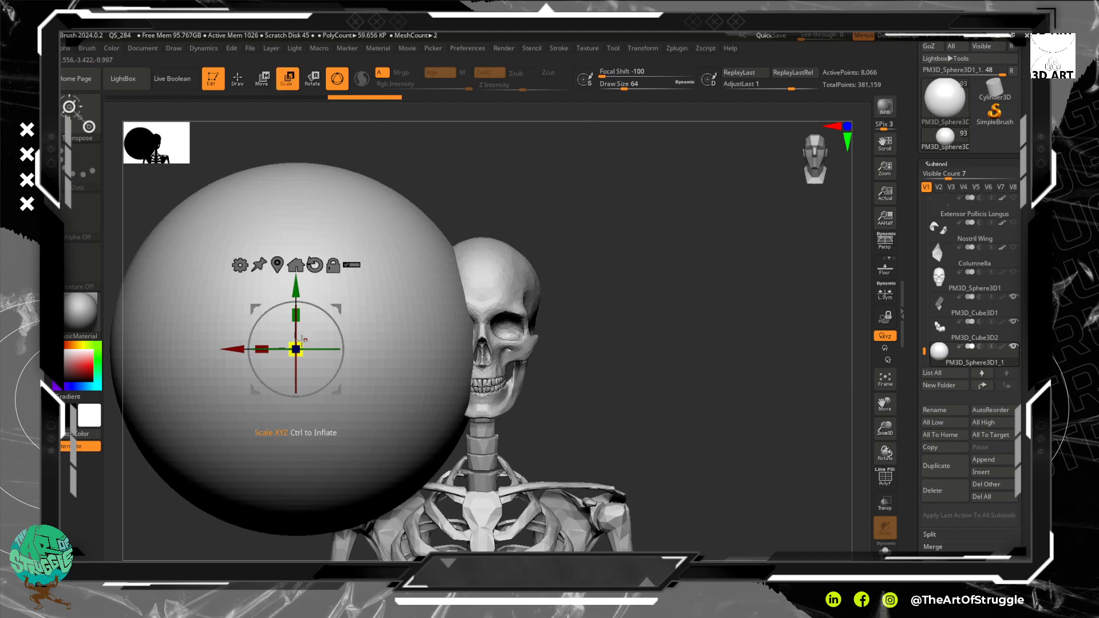
pyautogui.moveTo(296, 349); pyautogui.dragTo(260, 547)
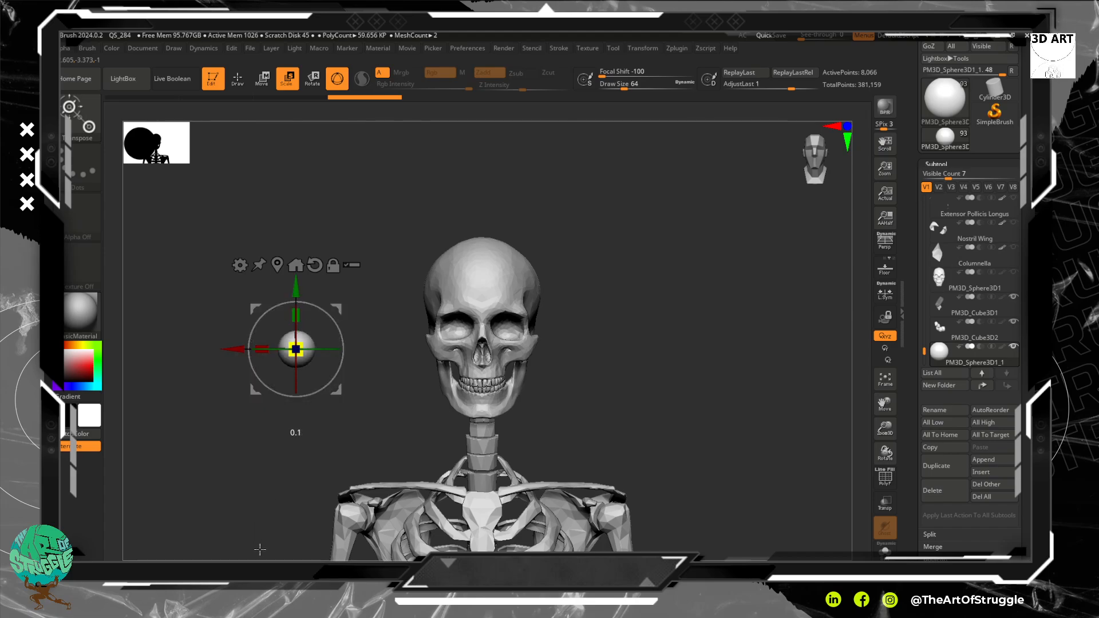
# Step: Move the small sphere across to the skull, then forward and up to the eye socket, checking the front and side views
pyautogui.click(238, 78)
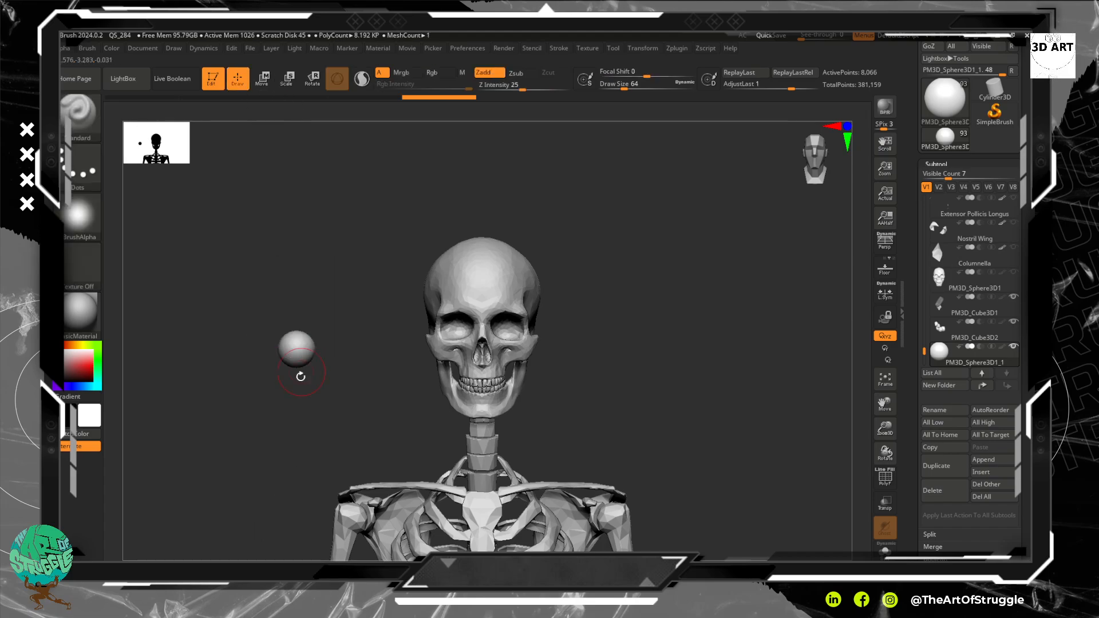
pyautogui.click(264, 78)
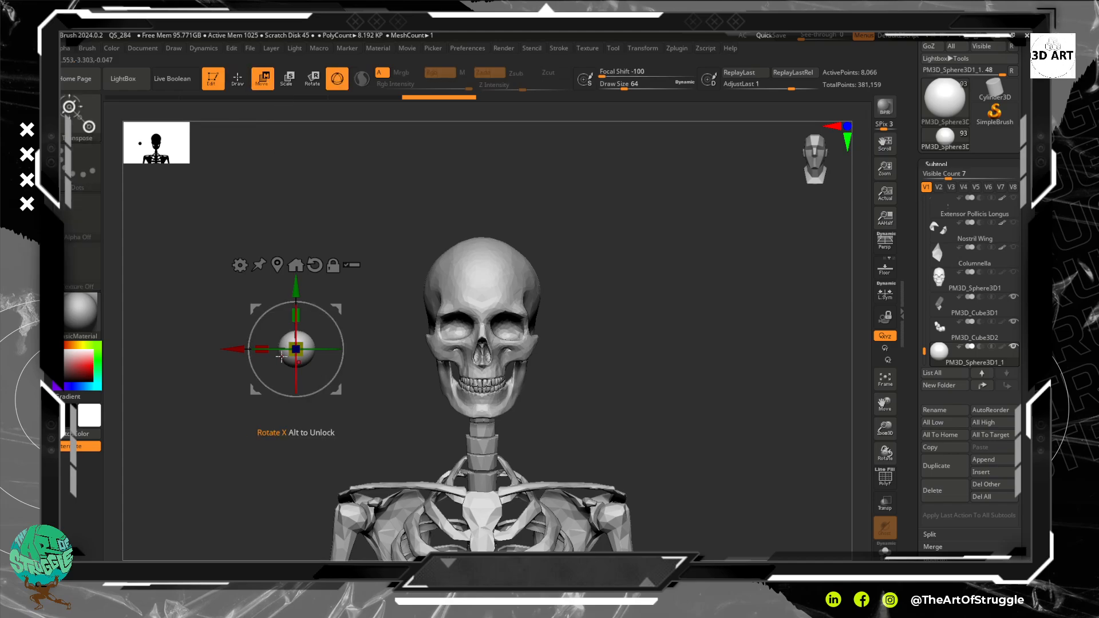
pyautogui.moveTo(244, 378); pyautogui.dragTo(498, 405)
pyautogui.hotkey('ctrl', 'z')
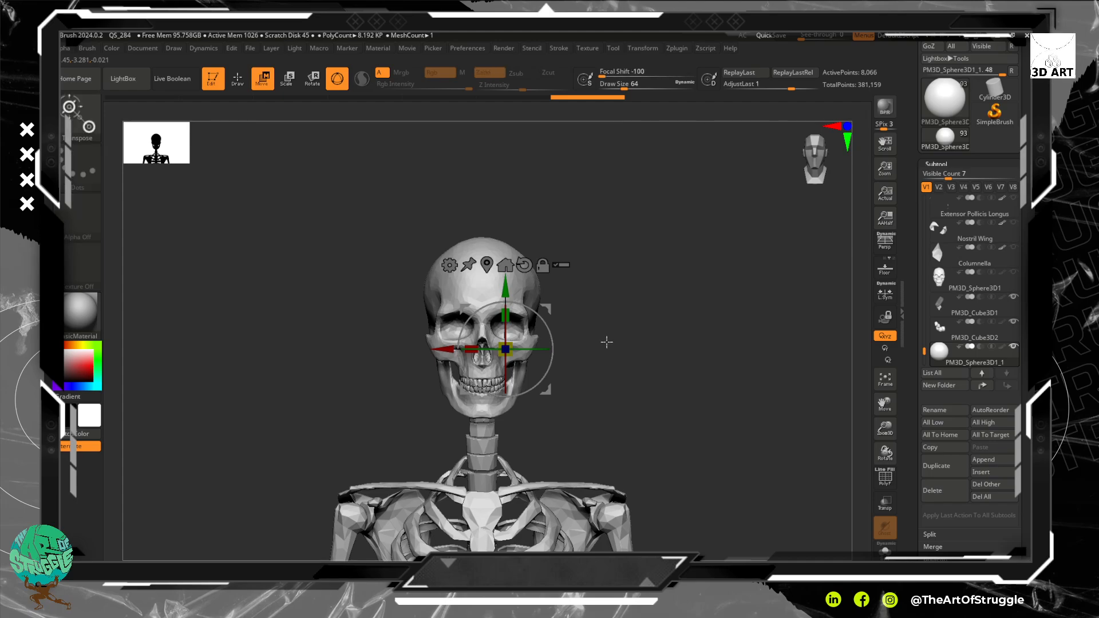
pyautogui.moveTo(666, 338); pyautogui.dragTo(589, 359)
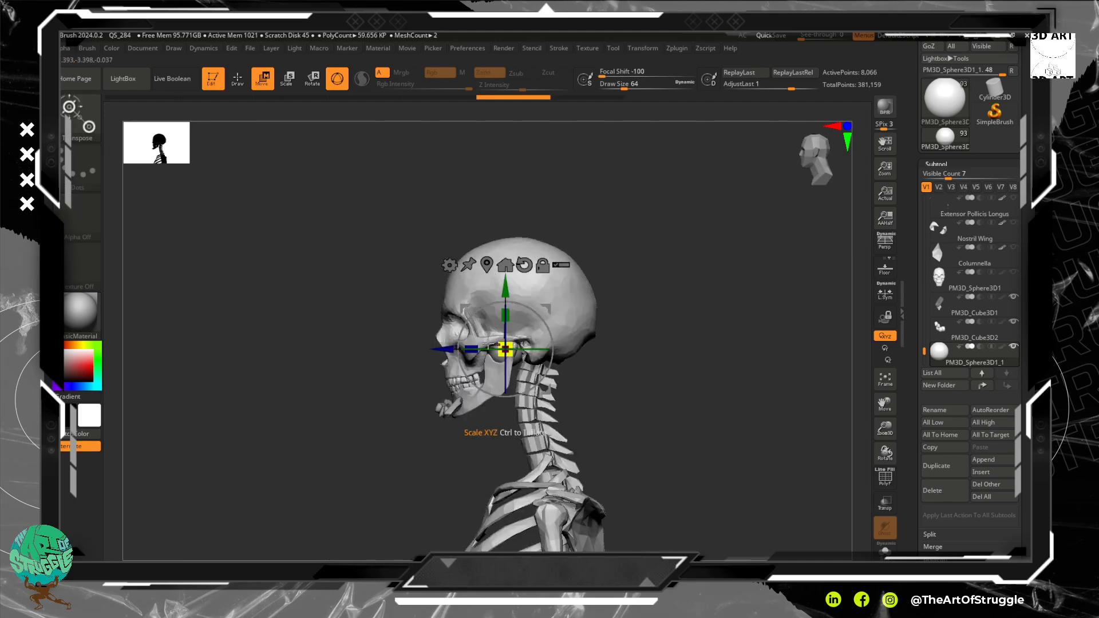
pyautogui.moveTo(443, 354); pyautogui.dragTo(402, 353)
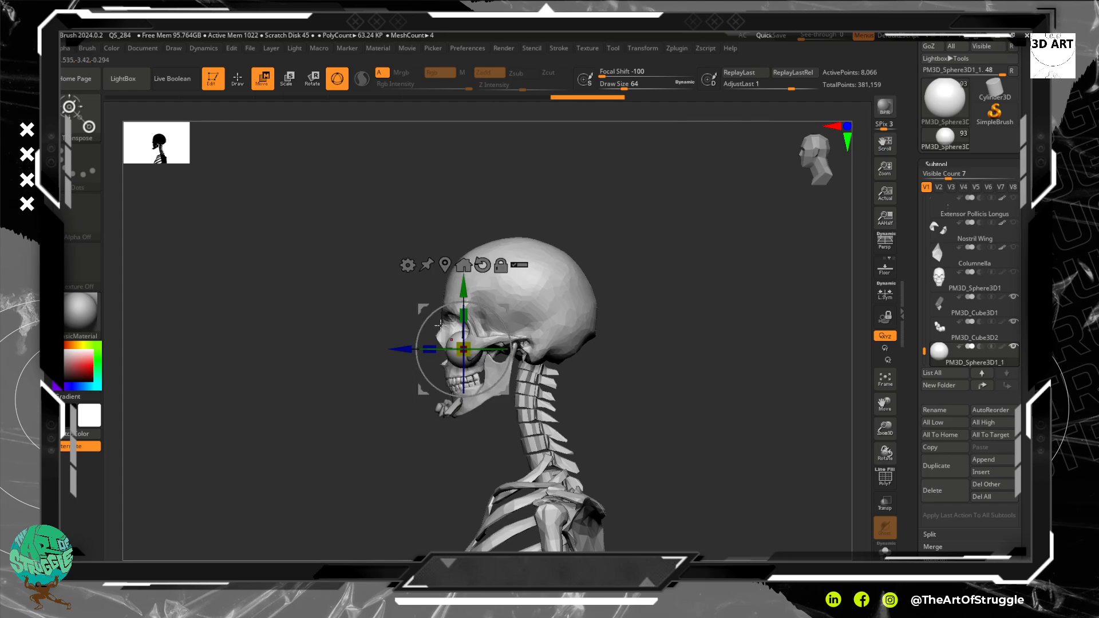
pyautogui.moveTo(464, 293); pyautogui.dragTo(463, 272)
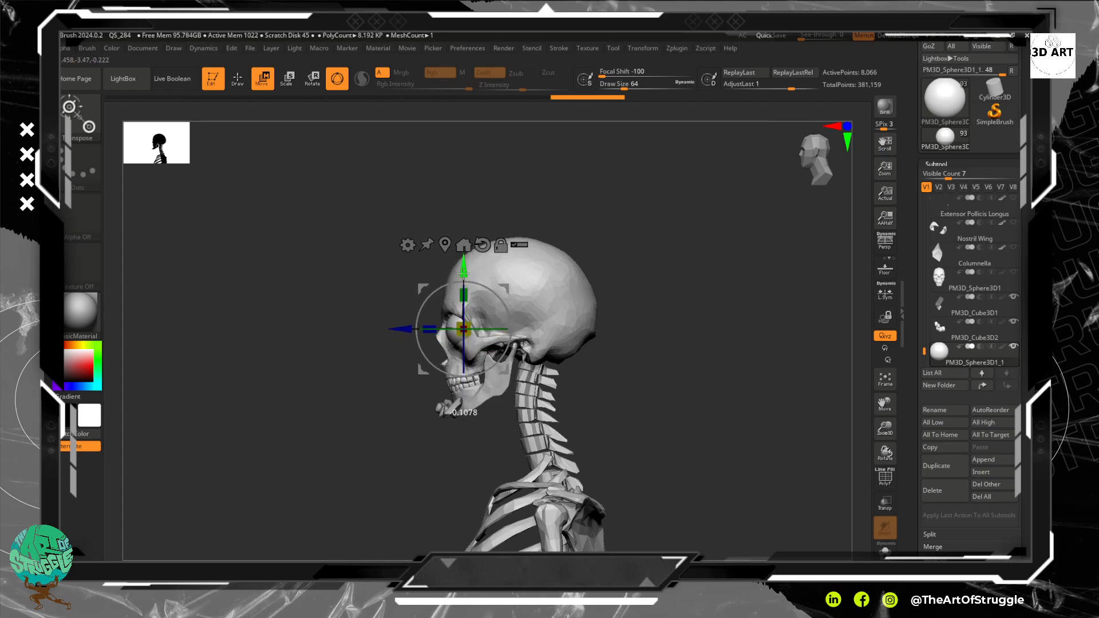
# Step: Scale the sphere to about 0.57 of its size to fit the eye socket and adjust its height from the side
pyautogui.keyDown('shift'); pyautogui.moveTo(257, 351); pyautogui.dragTo(329, 357); pyautogui.keyUp('shift')
pyautogui.keyDown('alt'); pyautogui.moveTo(599, 290); pyautogui.dragTo(614, 513); pyautogui.keyUp('alt')
pyautogui.moveTo(463, 330); pyautogui.dragTo(458, 360)
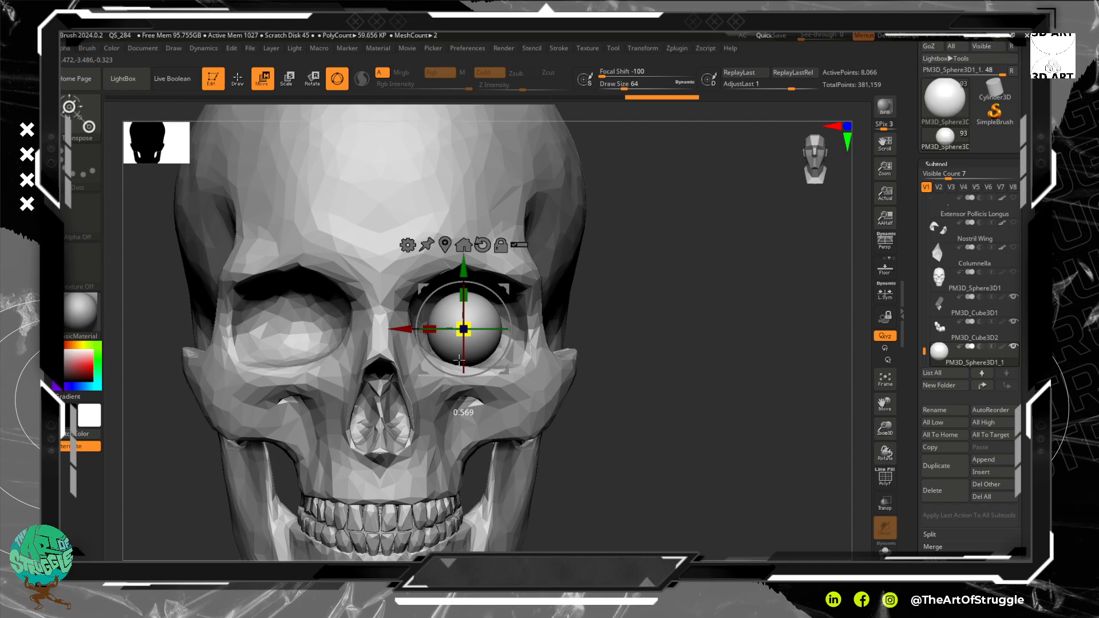
pyautogui.keyDown('shift'); pyautogui.moveTo(692, 400); pyautogui.dragTo(646, 413); pyautogui.keyUp('shift')
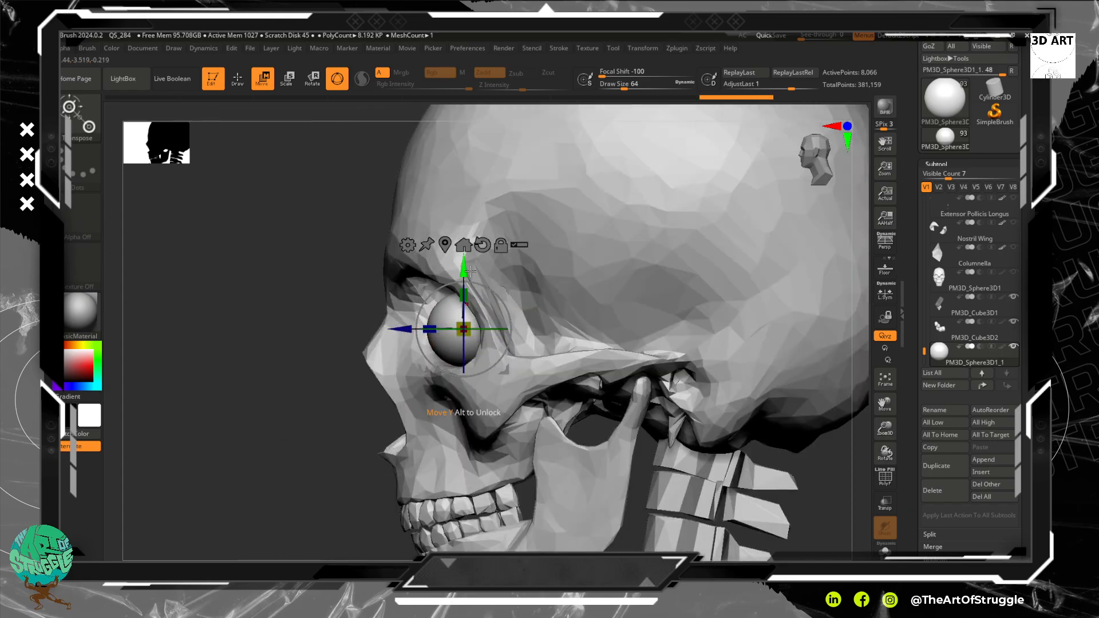
pyautogui.moveTo(464, 271); pyautogui.dragTo(474, 261)
pyautogui.keyDown('shift'); pyautogui.moveTo(316, 278); pyautogui.dragTo(368, 271); pyautogui.keyUp('shift')
pyautogui.keyDown('alt'); pyautogui.moveTo(658, 340); pyautogui.dragTo(672, 302); pyautogui.keyUp('alt')
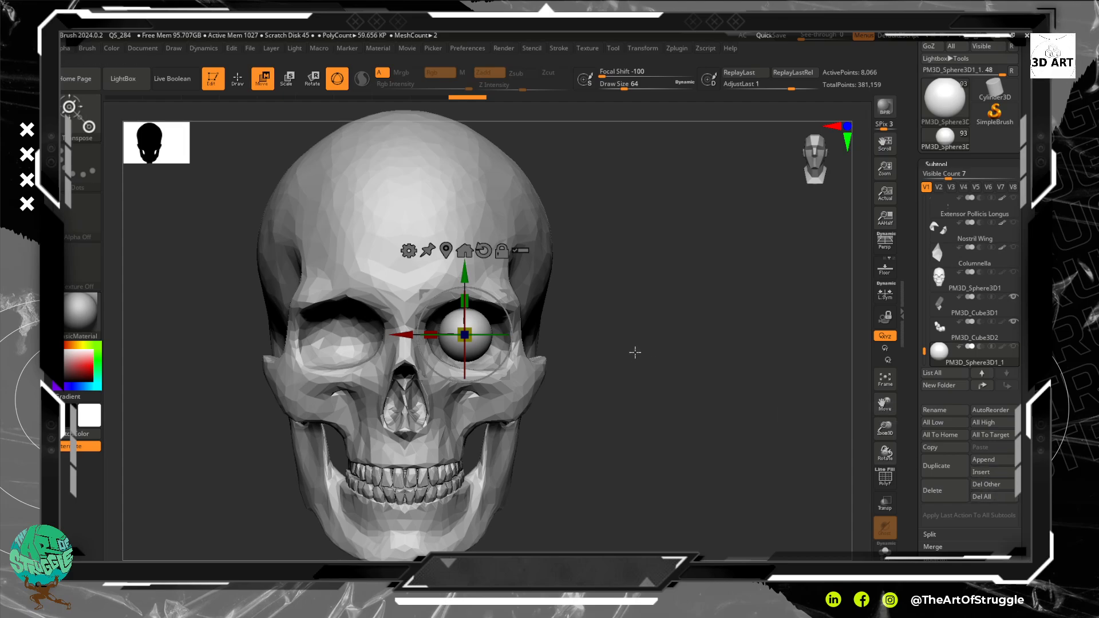
# Step: Exit the eye reference slideshow and move the browser window off this screen to return to the skull in ZBrush
pyautogui.moveTo(634, 351); pyautogui.dragTo(621, 377)
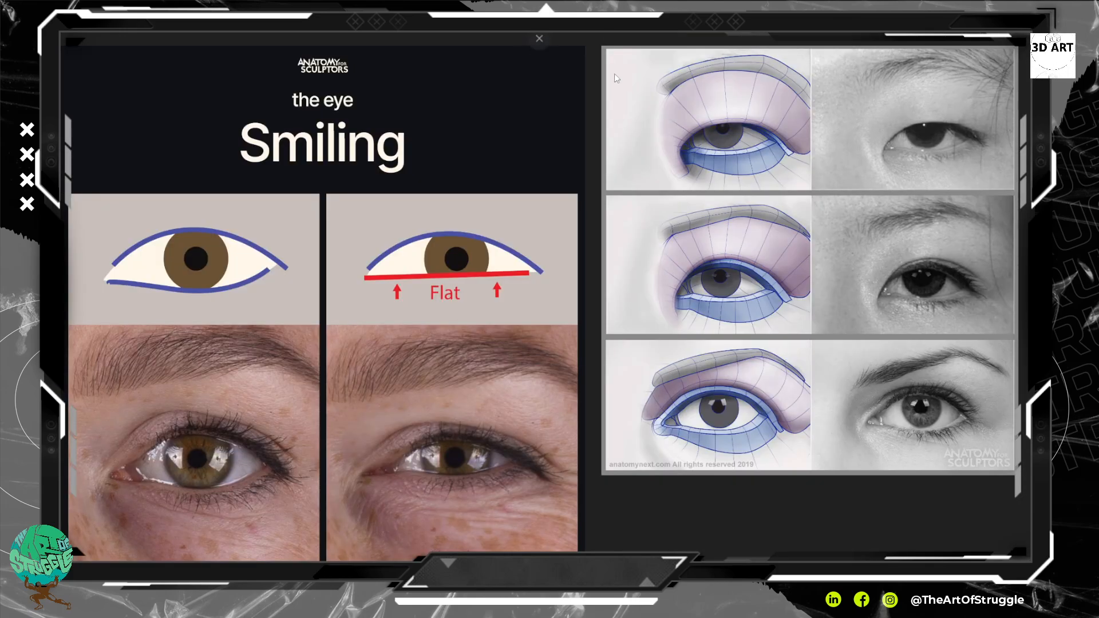
pyautogui.press('Escape')
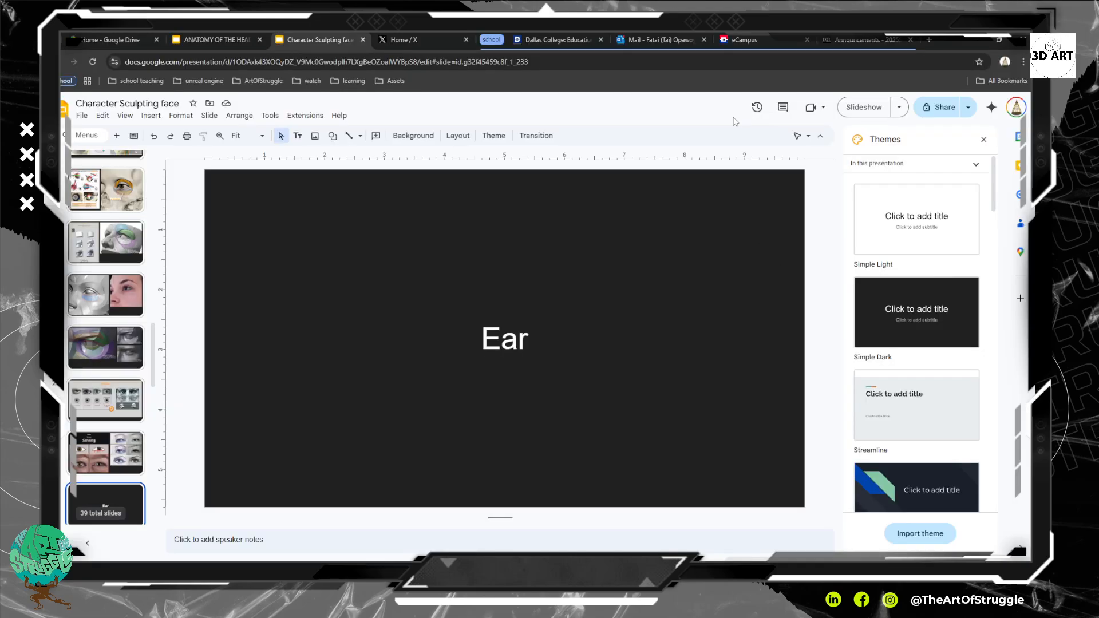
pyautogui.moveTo(819, 39); pyautogui.dragTo(1094, 52)
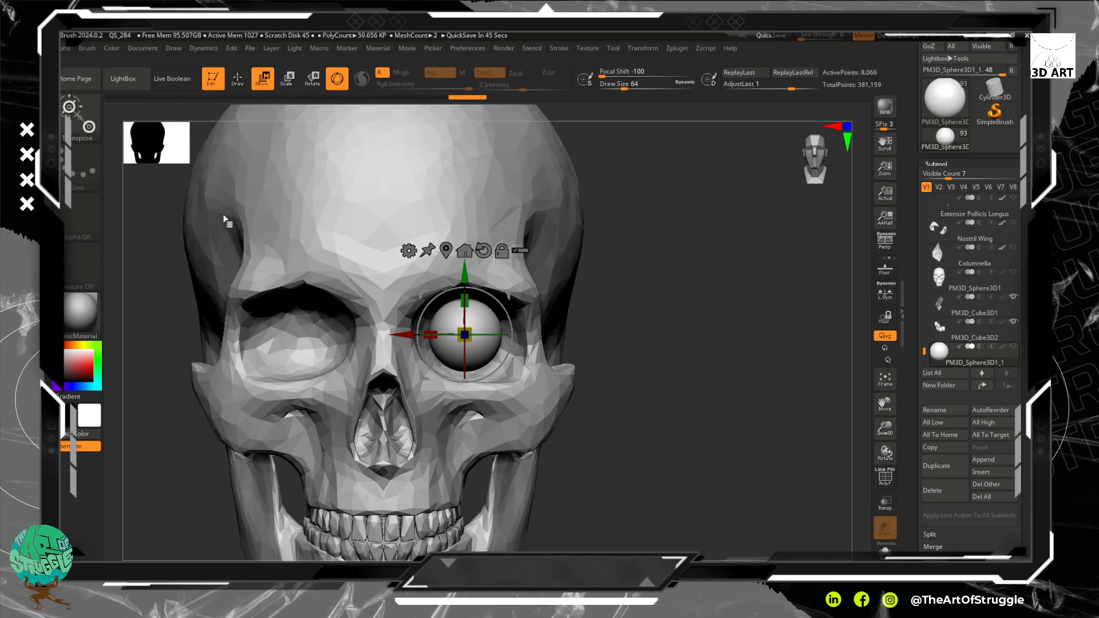
# Step: Switch the eyeball to Draw mode and reduce the brush's draw size to 8
pyautogui.moveTo(610, 283); pyautogui.dragTo(596, 265)
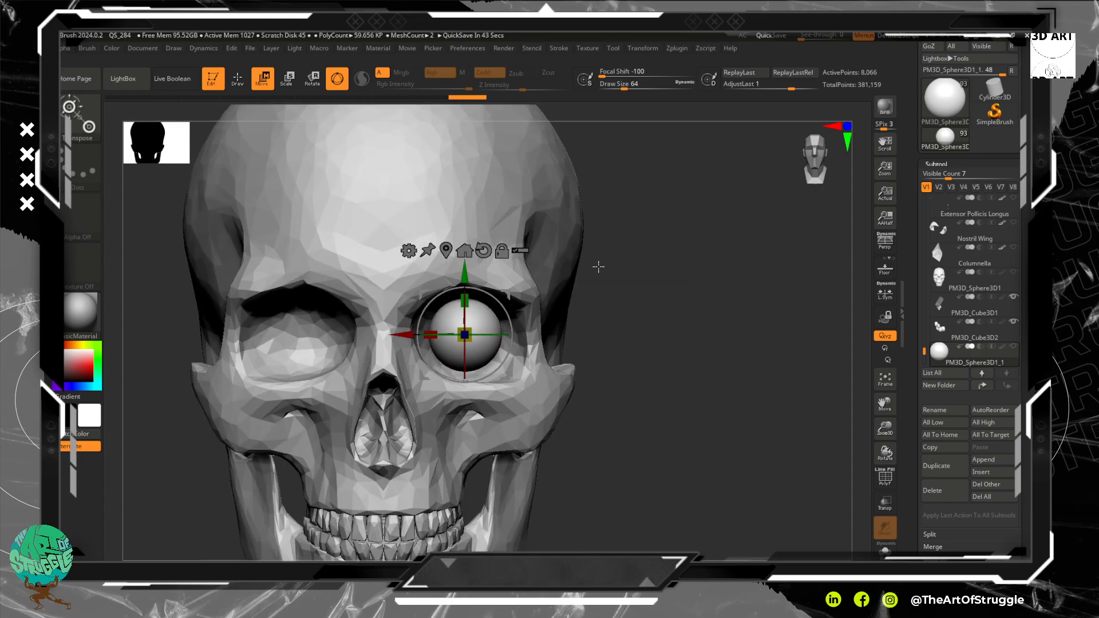
pyautogui.keyDown('alt'); pyautogui.moveTo(726, 367); pyautogui.dragTo(716, 434); pyautogui.keyUp('alt')
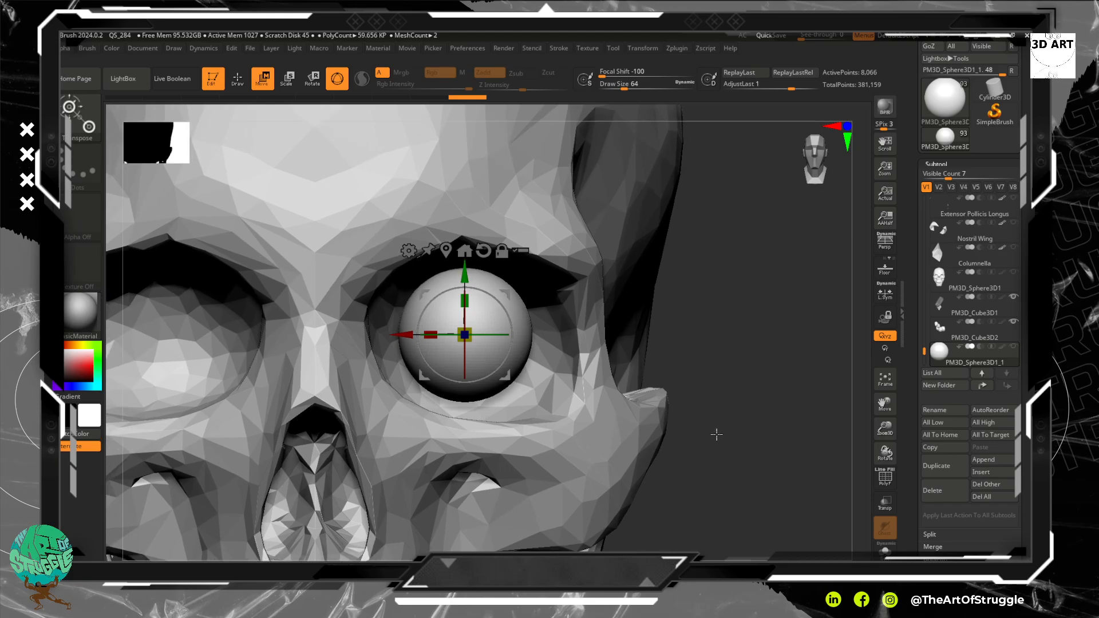
pyautogui.moveTo(773, 409); pyautogui.dragTo(747, 383)
pyautogui.keyDown('alt'); pyautogui.moveTo(732, 323); pyautogui.dragTo(735, 378); pyautogui.keyUp('alt')
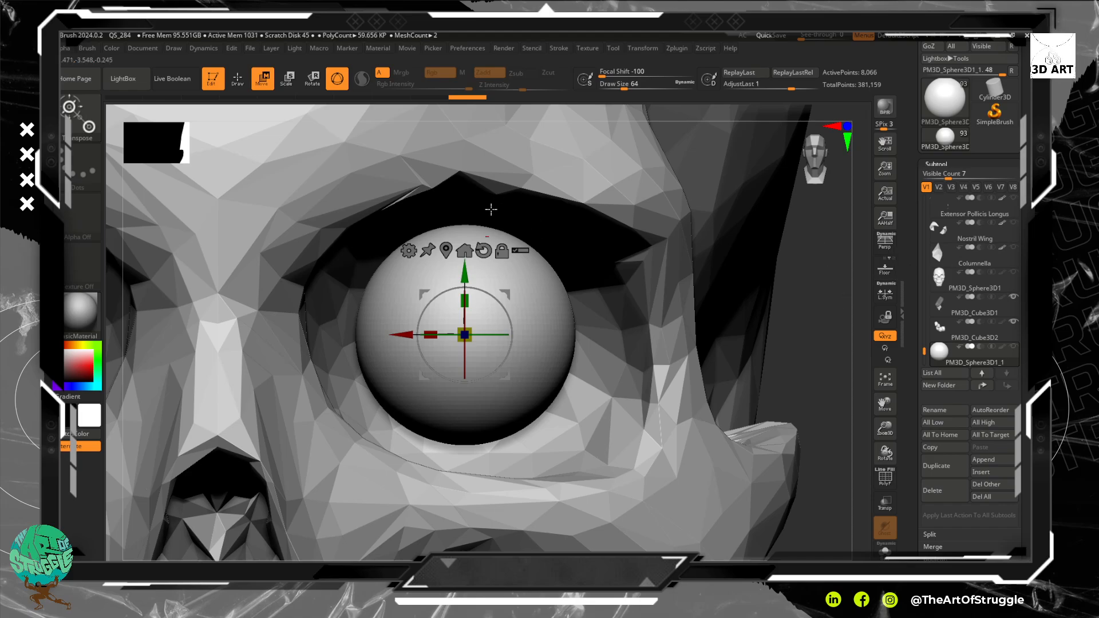
pyautogui.click(237, 78)
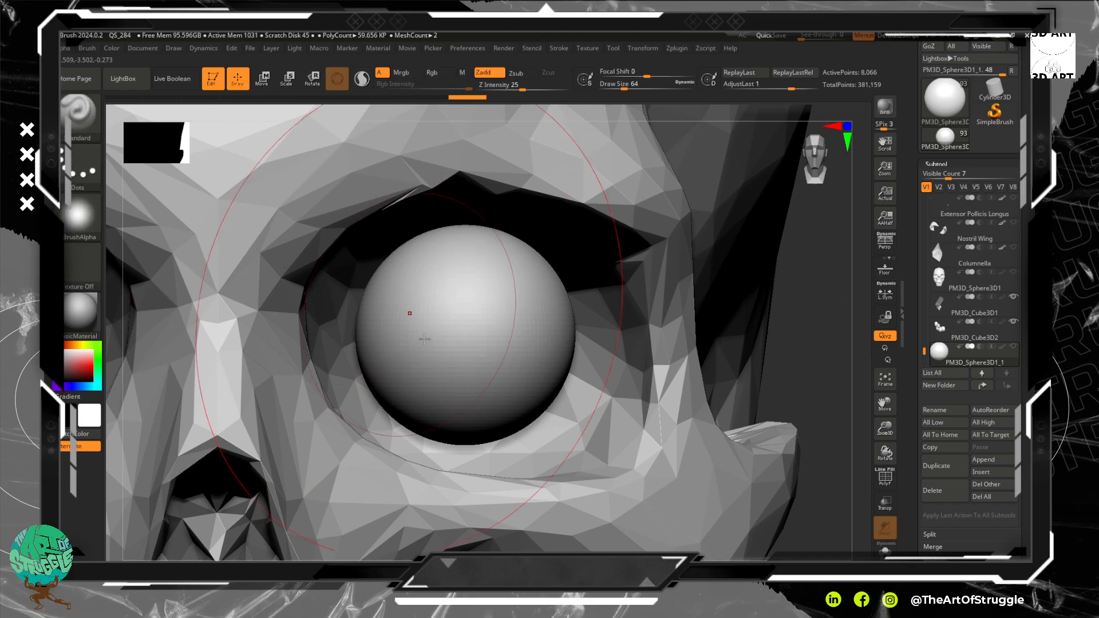
pyautogui.press('[')
pyautogui.press('[')
pyautogui.press('[')
pyautogui.press('[')
pyautogui.press('[')
pyautogui.press('[')
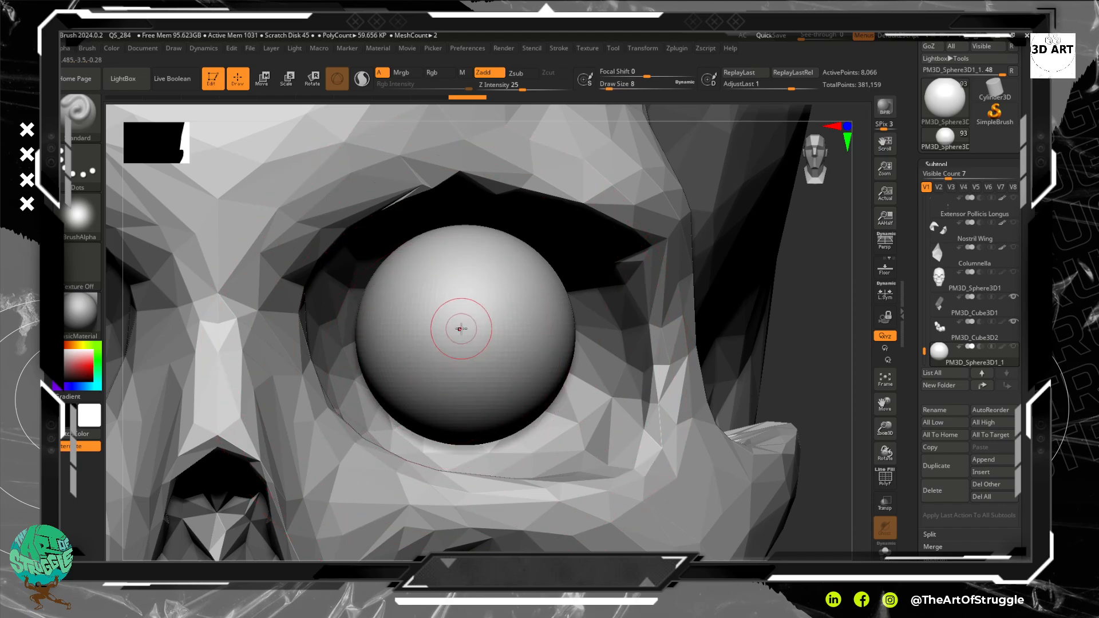
# Step: Mask a round iris-sized patch at the front centre of the eyeball and invert the mask
pyautogui.press('ctrl')
pyautogui.press('ctrl')
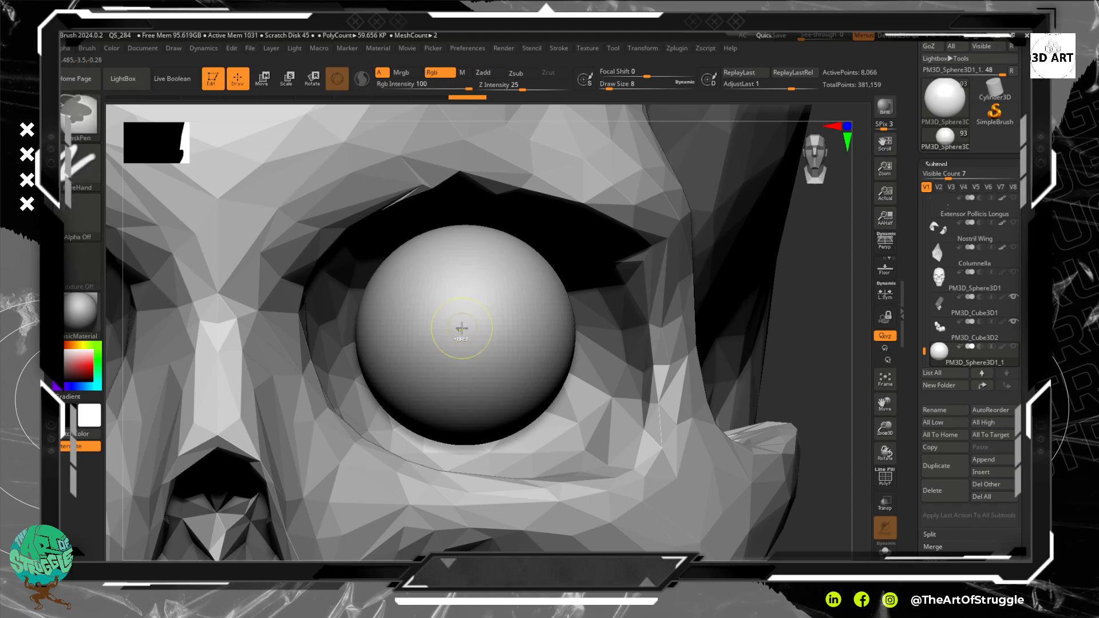
pyautogui.keyDown('ctrl'); pyautogui.click(463, 327); pyautogui.keyUp('ctrl')
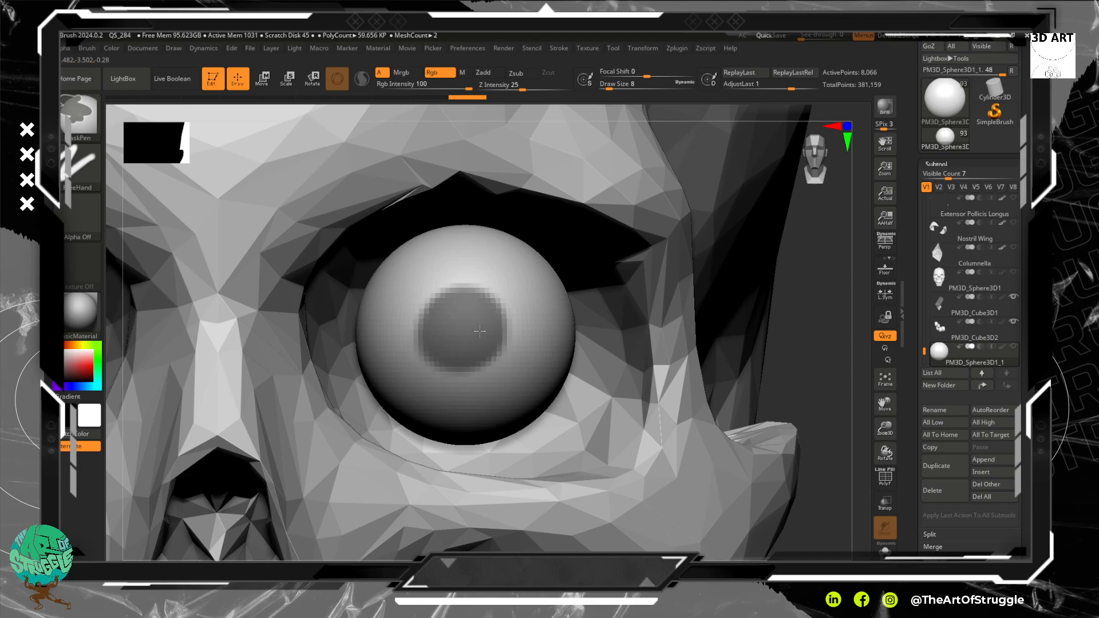
pyautogui.keyDown('ctrl'); pyautogui.moveTo(477, 338); pyautogui.dragTo(474, 321); pyautogui.keyUp('ctrl')
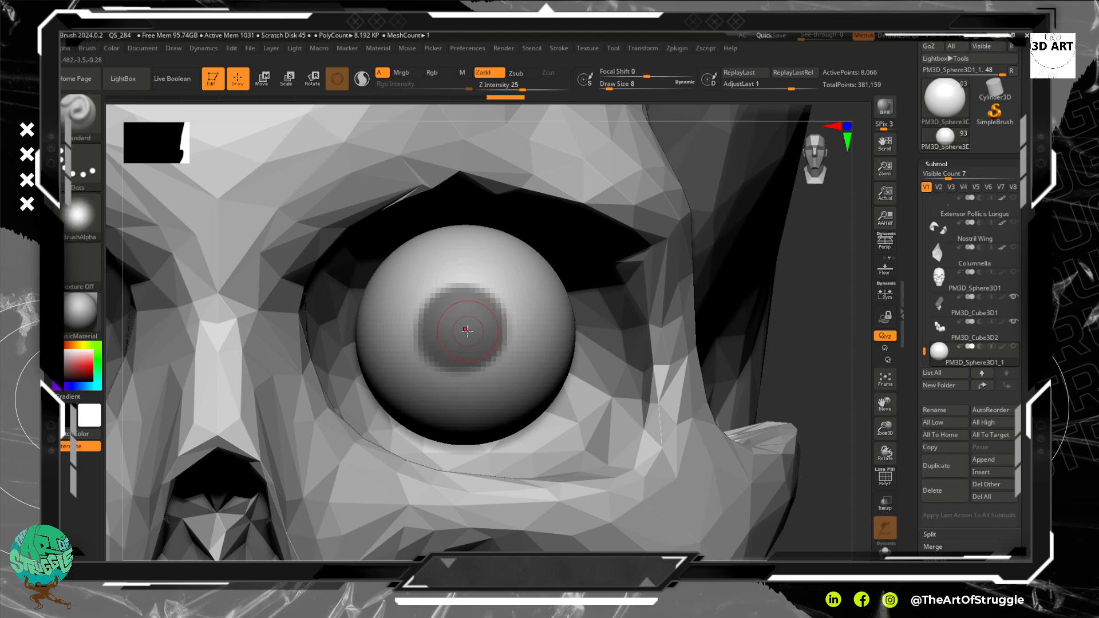
pyautogui.keyDown('ctrl'); pyautogui.click(796, 411); pyautogui.keyUp('ctrl')
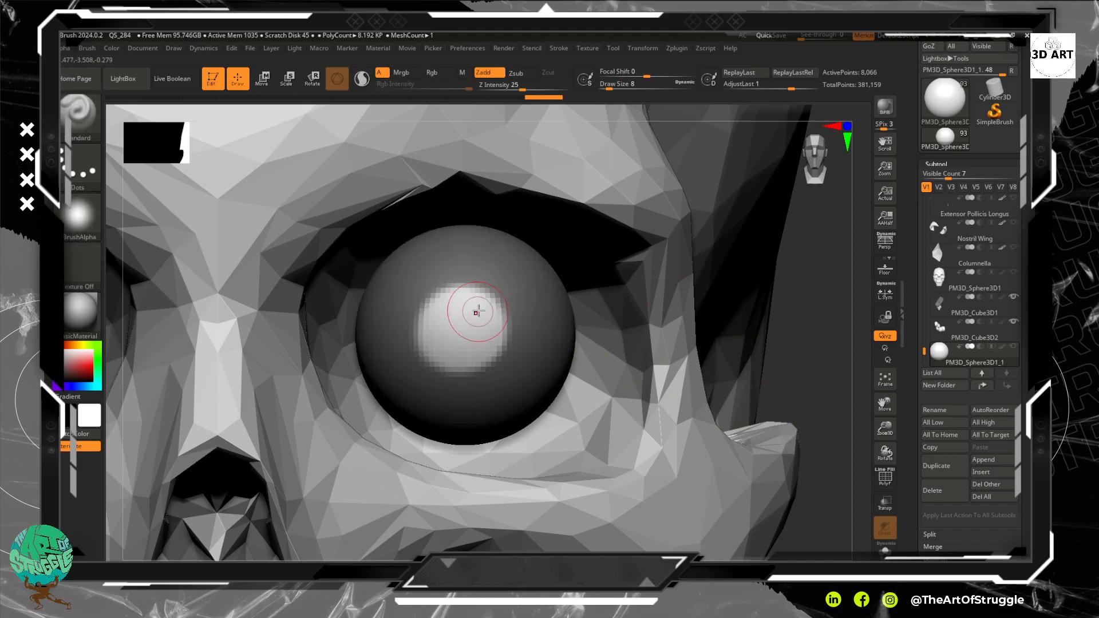
# Step: Undo the Standard brush stroke and build up the unmasked patch with the ClayBuildup brush to form a cornea bulge
pyautogui.moveTo(462, 306); pyautogui.dragTo(455, 327)
pyautogui.hotkey('ctrl', 'z')
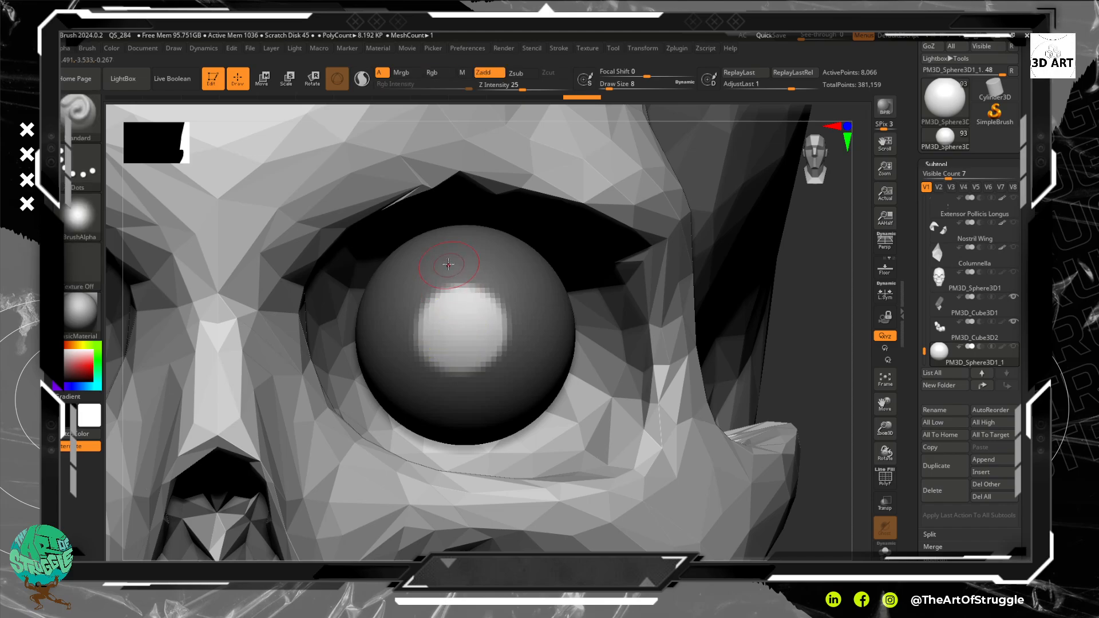
pyautogui.press('b')
pyautogui.press('c')
pyautogui.press('b')
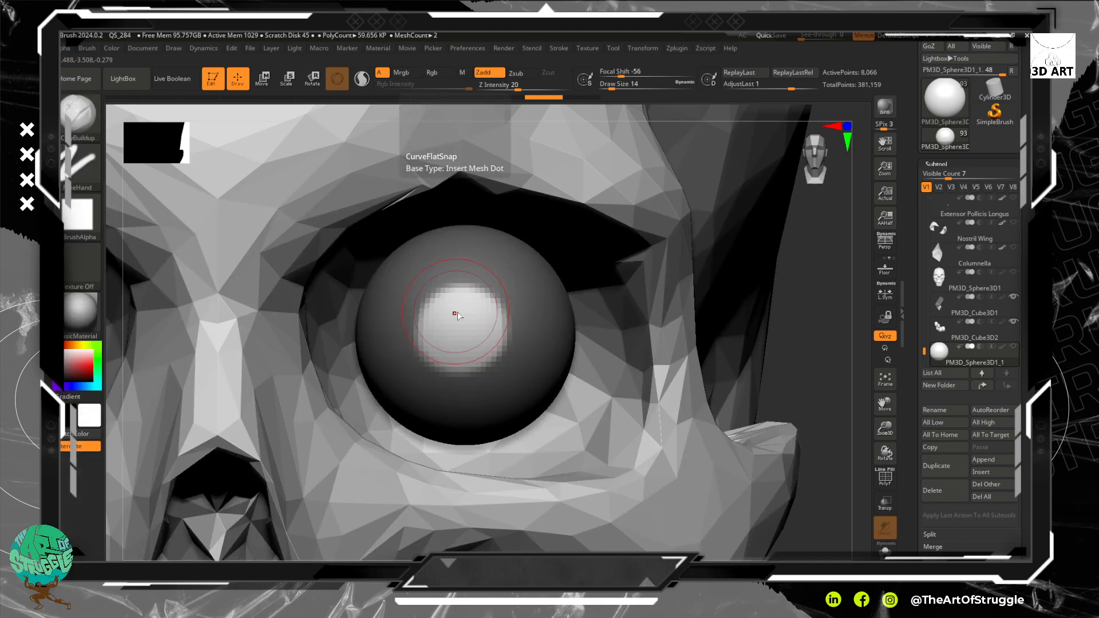
pyautogui.moveTo(456, 338)
pyautogui.mouseDown()
pyautogui.moveTo(466, 324)
pyautogui.moveTo(446, 338)
pyautogui.mouseUp()
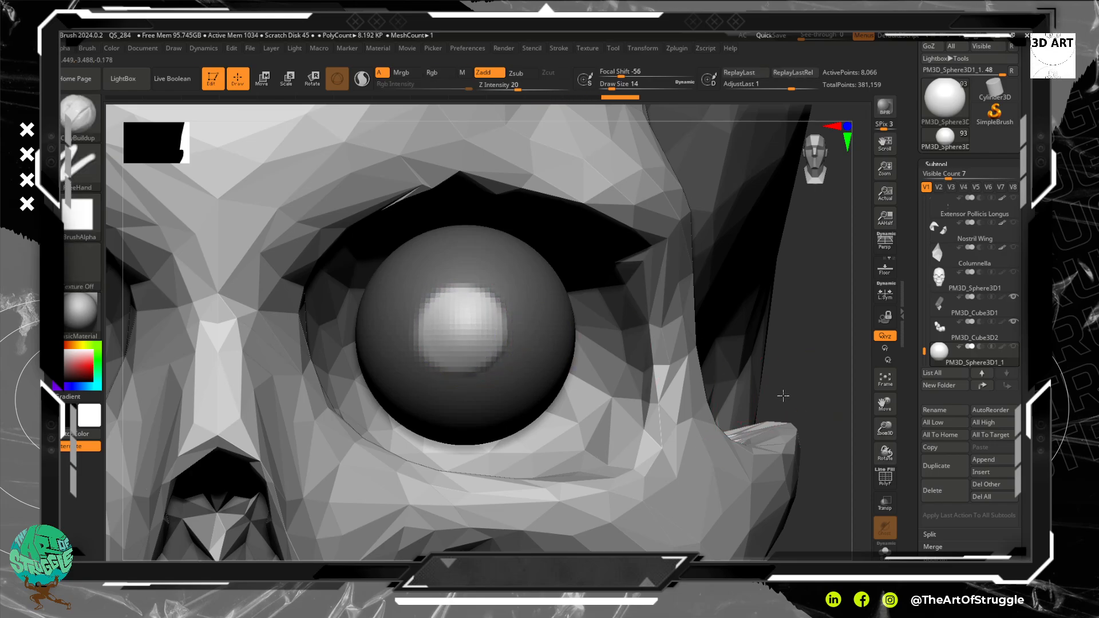
# Step: Invert the eyeball's mask back and forth, clear it, and check the cornea bulge from the side and front
pyautogui.moveTo(783, 395); pyautogui.dragTo(824, 309)
pyautogui.keyDown('ctrl'); pyautogui.click(825, 310); pyautogui.keyUp('ctrl')
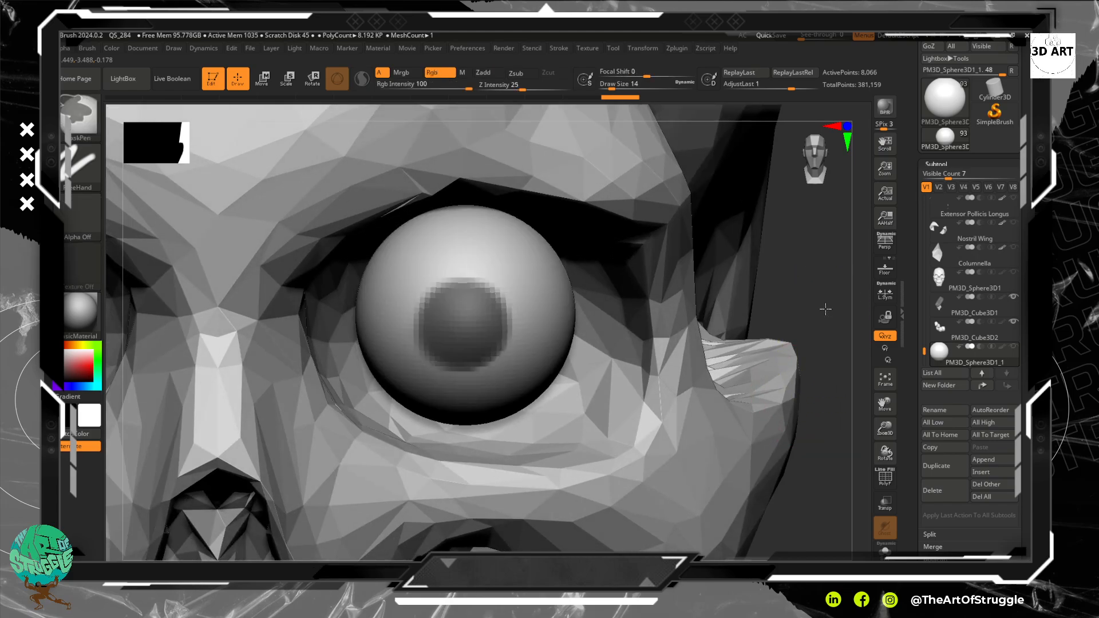
pyautogui.keyDown('ctrl'); pyautogui.click(805, 296); pyautogui.keyUp('ctrl')
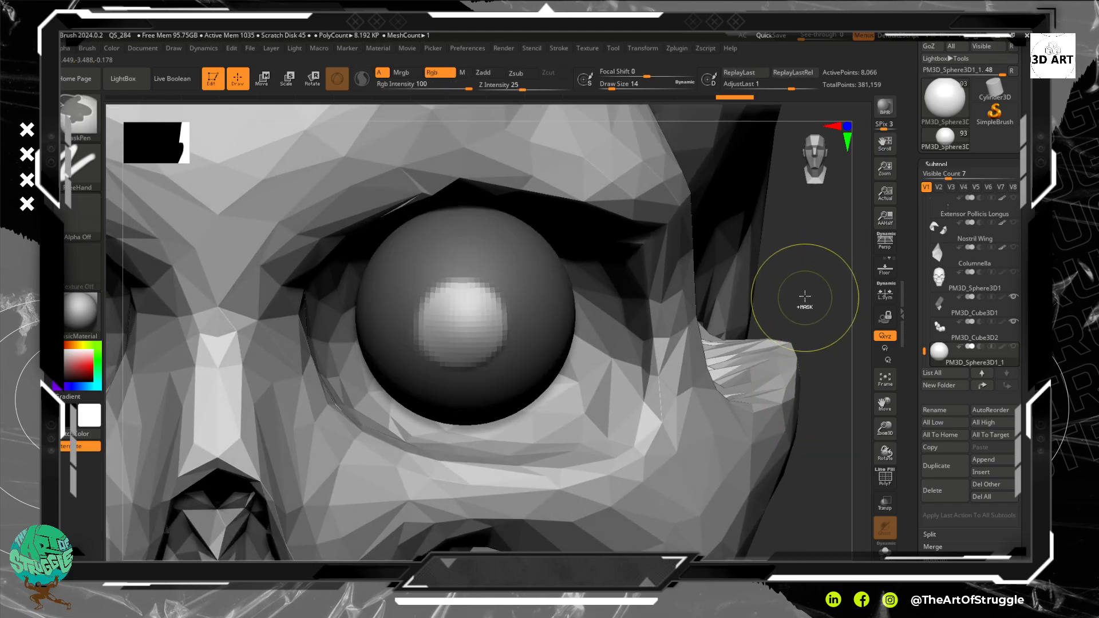
pyautogui.keyDown('ctrl'); pyautogui.click(805, 296); pyautogui.keyUp('ctrl')
pyautogui.keyDown('ctrl'); pyautogui.moveTo(794, 301); pyautogui.dragTo(728, 275); pyautogui.keyUp('ctrl')
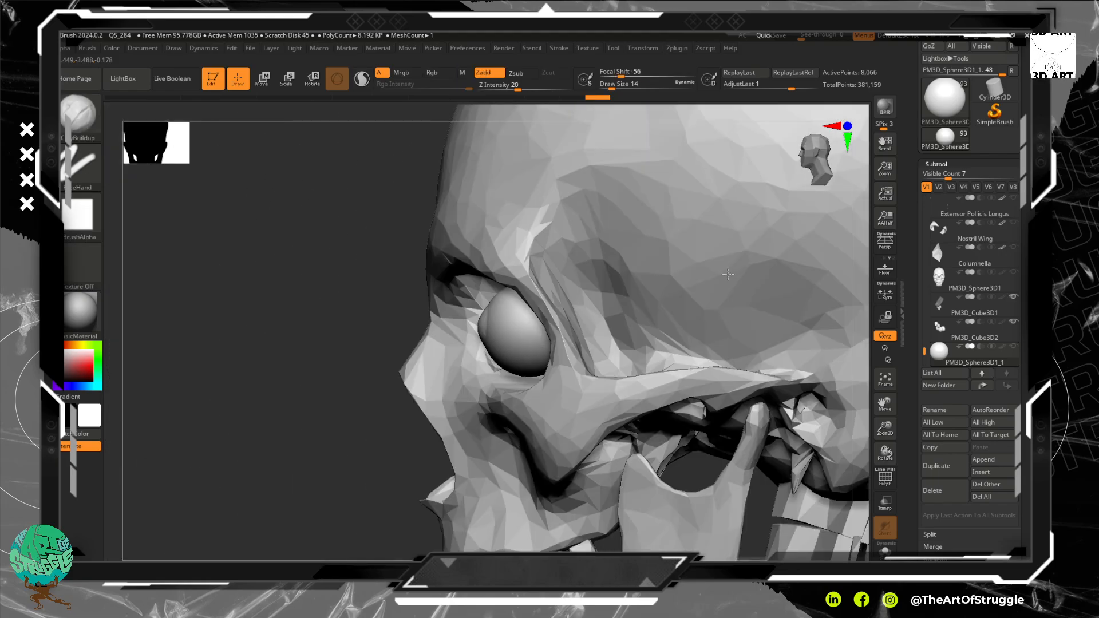
pyautogui.moveTo(292, 277)
pyautogui.keyDown('alt'); pyautogui.mouseDown()
pyautogui.moveTo(324, 360)
pyautogui.moveTo(304, 312)
pyautogui.moveTo(324, 351)
pyautogui.moveTo(310, 339)
pyautogui.moveTo(339, 331)
pyautogui.mouseUp(); pyautogui.keyUp('alt')
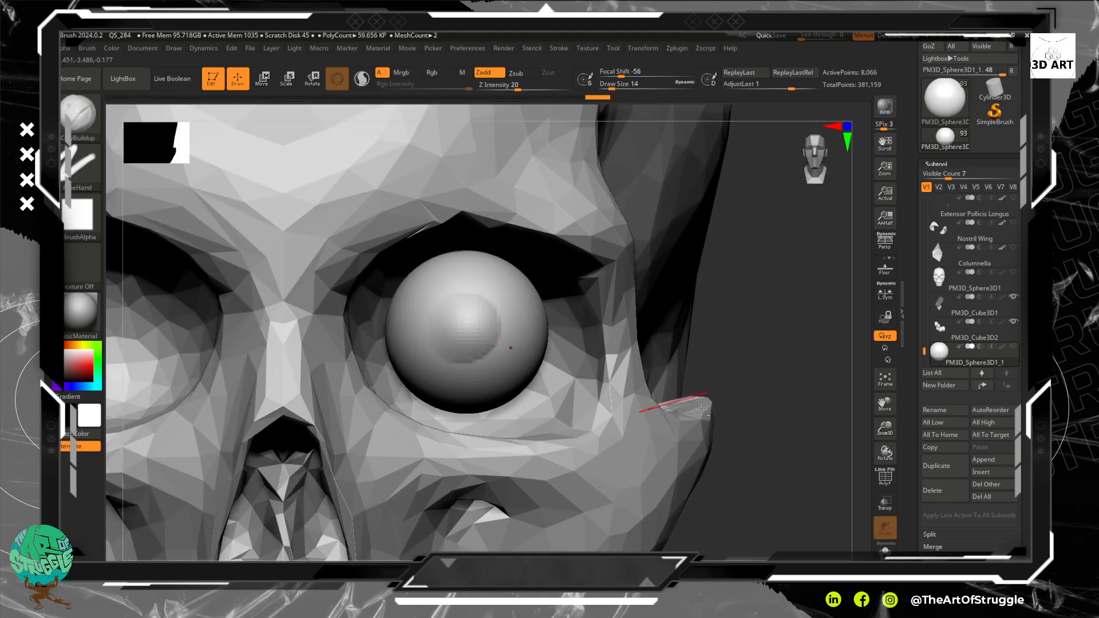
# Step: Try mirroring the eyeball across the X axis with SubTool Master, using the Merge into one SubTool option
pyautogui.click(593, 51)
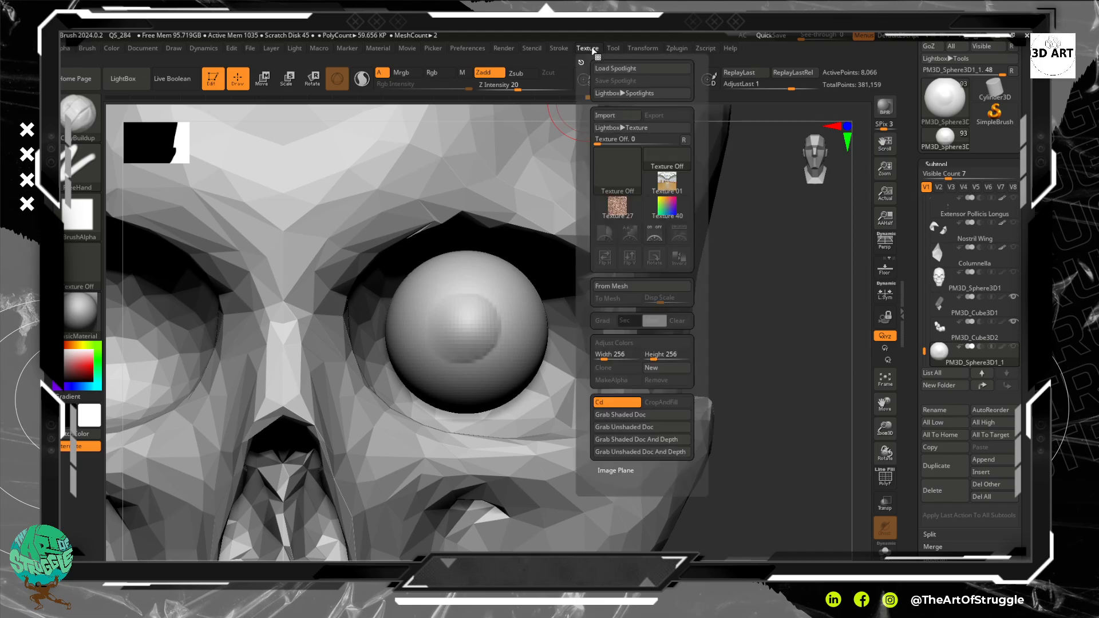
pyautogui.click(613, 49)
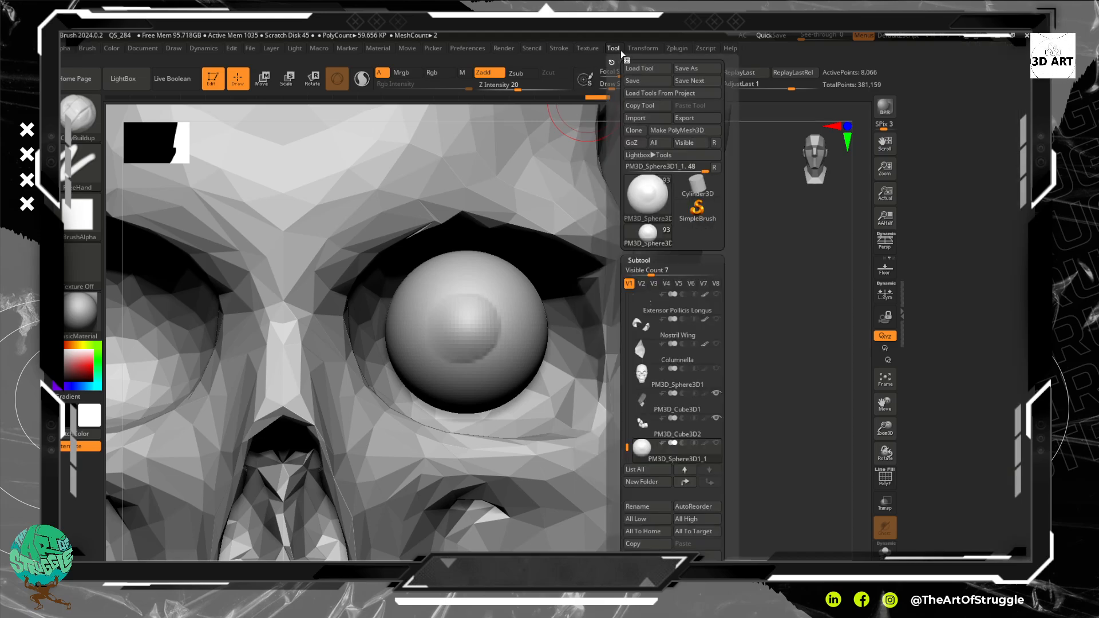
pyautogui.moveTo(683, 51)
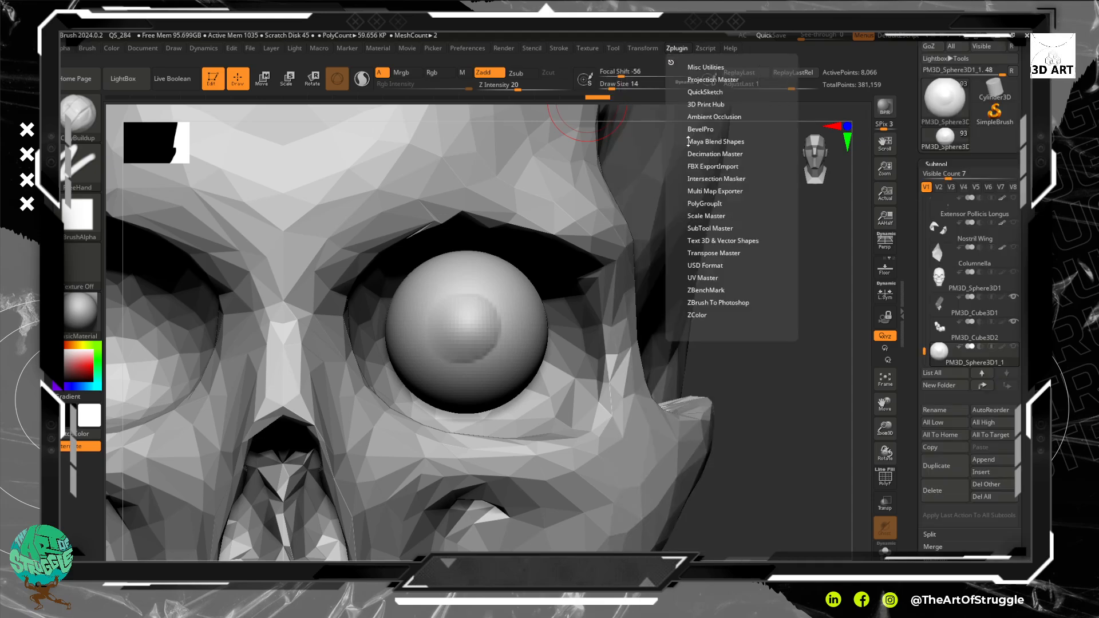
pyautogui.click(721, 229)
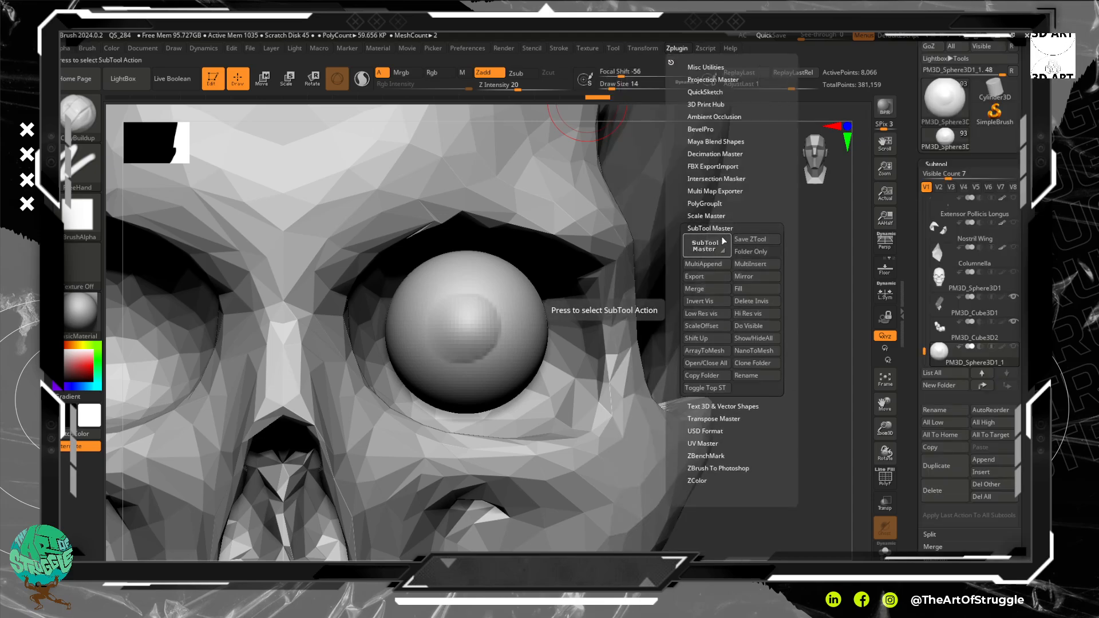
pyautogui.click(745, 276)
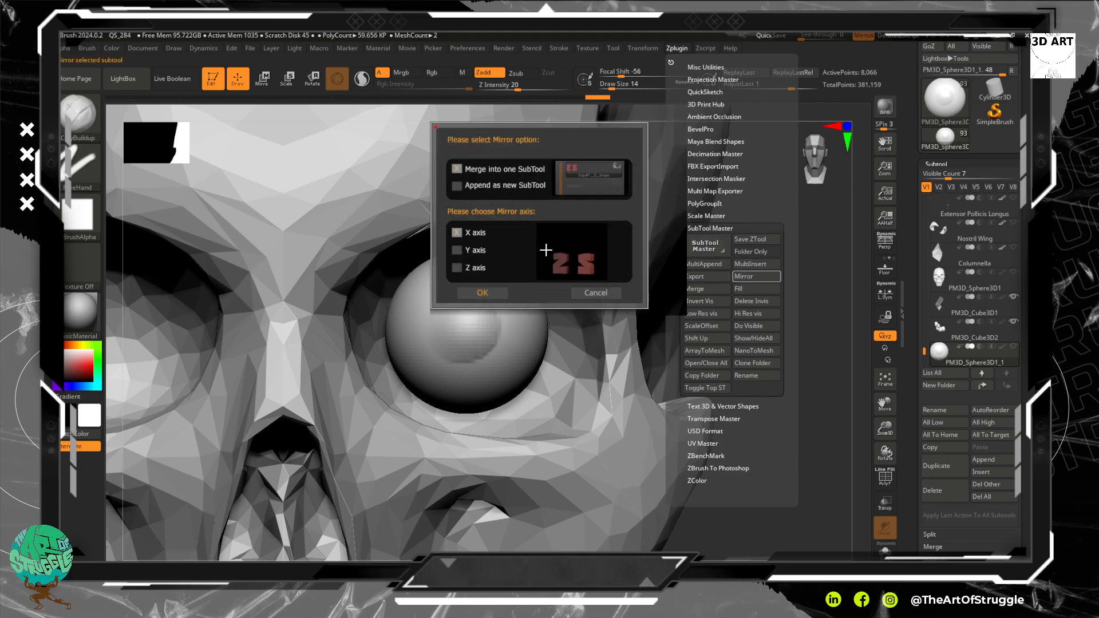
pyautogui.click(480, 293)
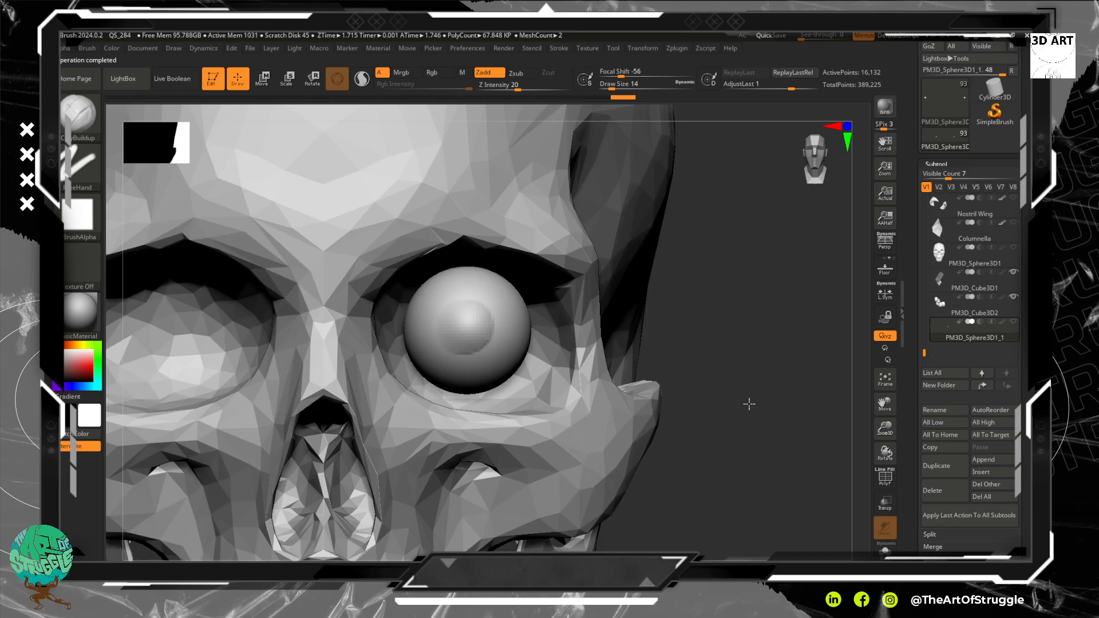
pyautogui.keyDown('ctrl'); pyautogui.moveTo(749, 404); pyautogui.dragTo(600, 256, button='right'); pyautogui.keyUp('ctrl')
pyautogui.hotkey('ctrl', 'z')
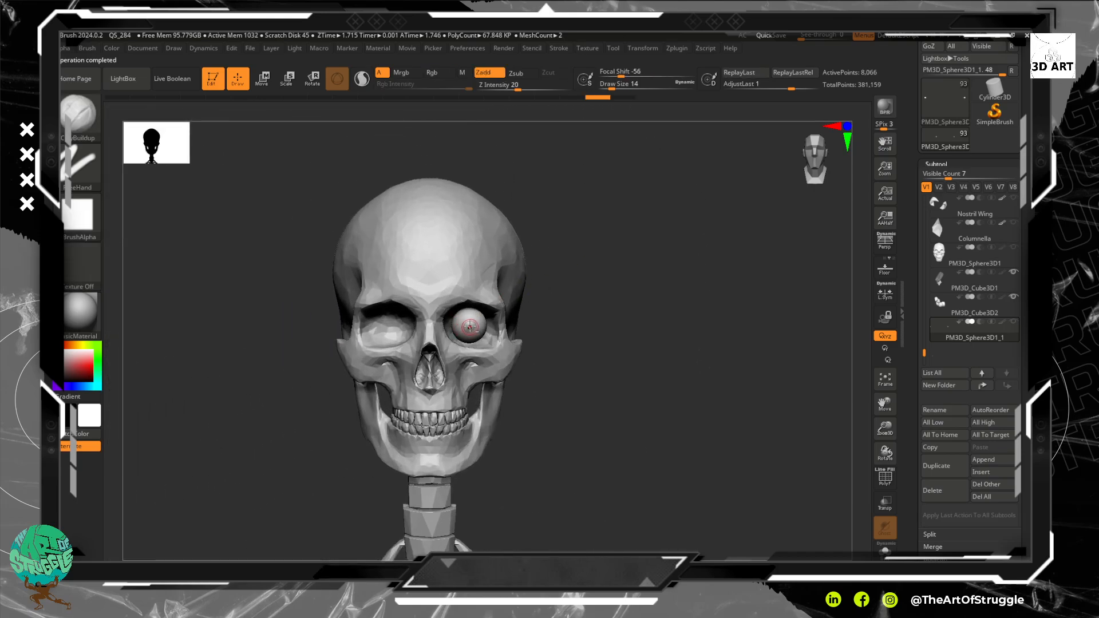
# Step: Append a Sphere3D as a new subtool
pyautogui.keyDown('ctrl'); pyautogui.moveTo(570, 286); pyautogui.dragTo(867, 341, button='right'); pyautogui.keyUp('ctrl')
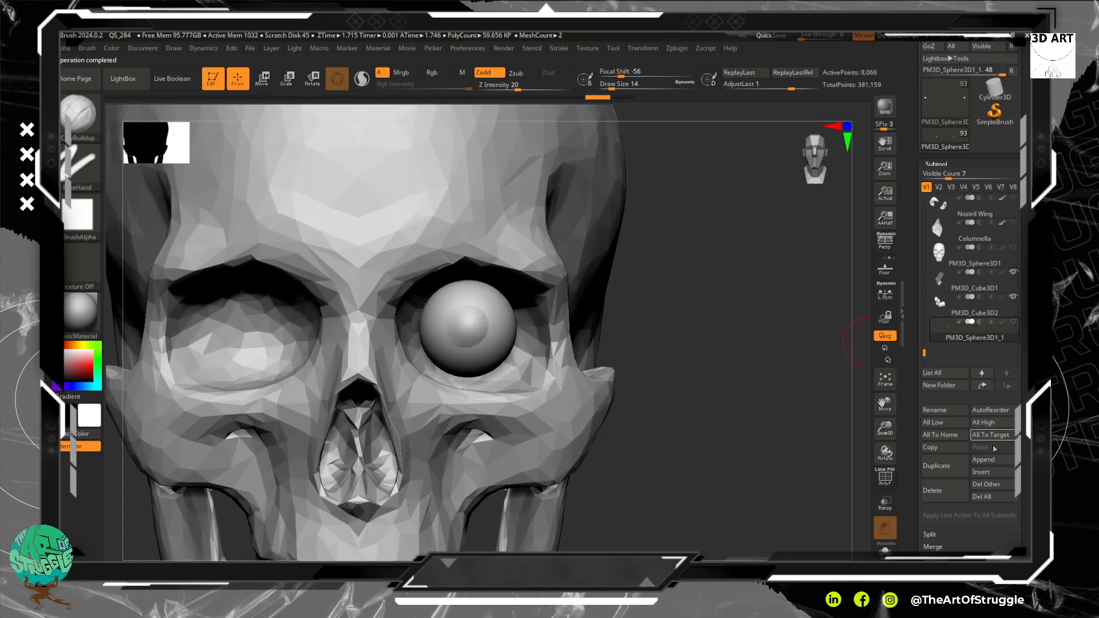
pyautogui.click(996, 461)
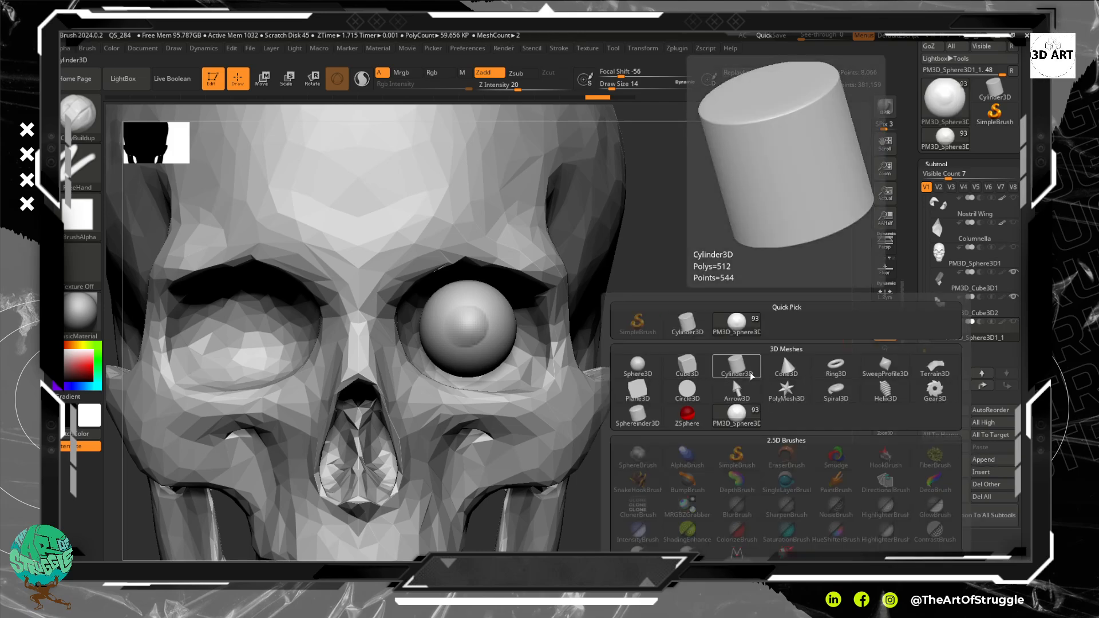
pyautogui.moveTo(643, 367)
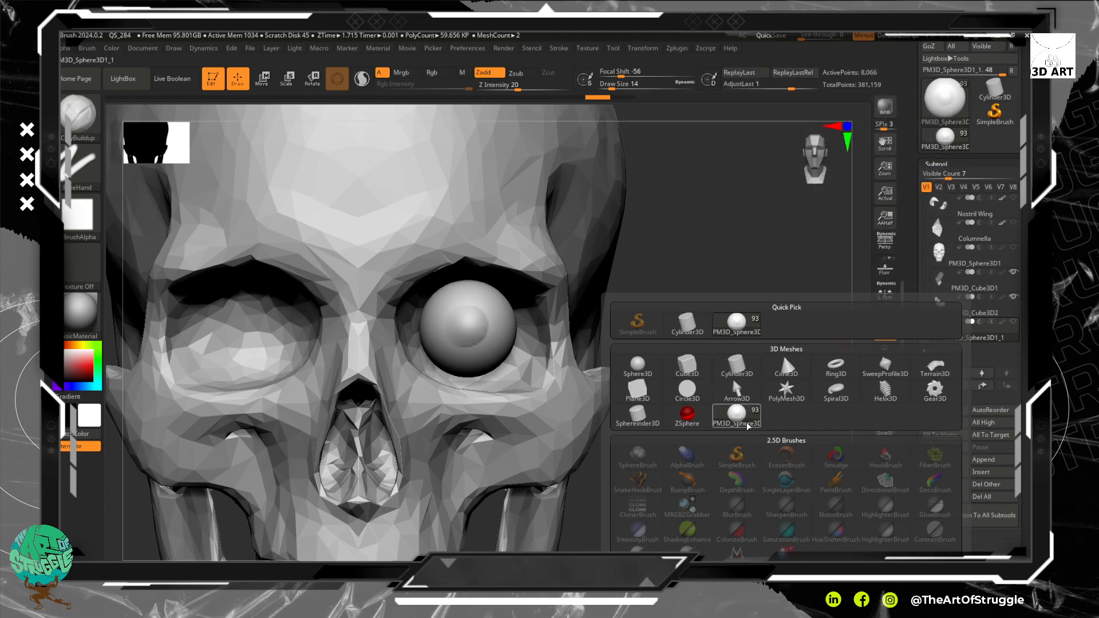
pyautogui.click(637, 367)
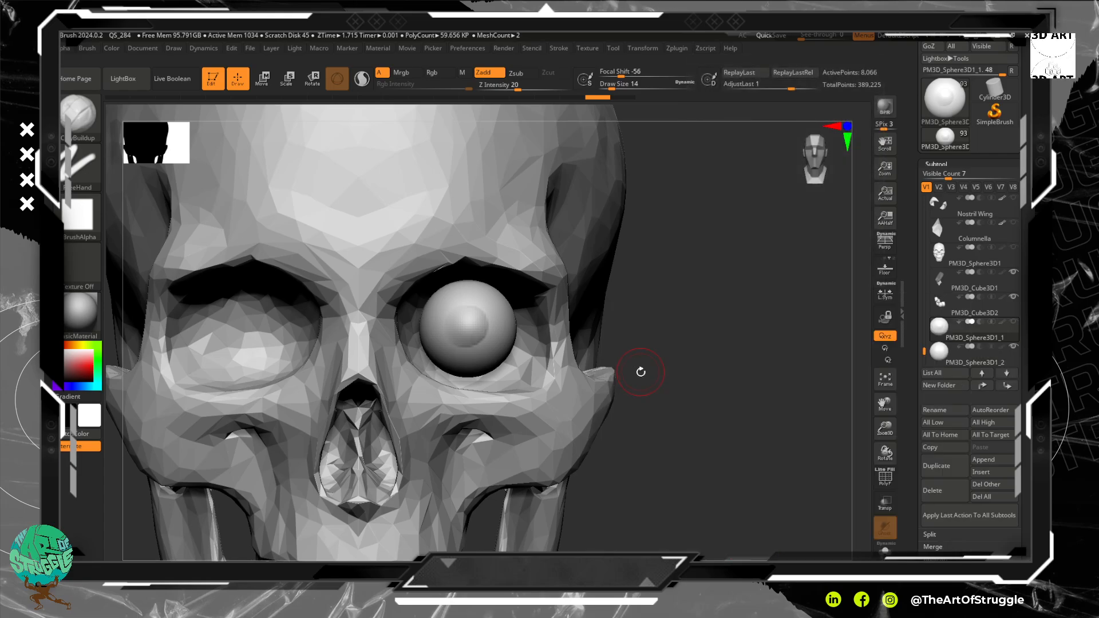
# Step: Select the appended sphere, raise it beside the skeleton's head, and scale it down uniformly
pyautogui.keyDown('alt'); pyautogui.moveTo(647, 430); pyautogui.dragTo(608, 198); pyautogui.keyUp('alt')
pyautogui.keyDown('alt'); pyautogui.moveTo(615, 416); pyautogui.dragTo(582, 226); pyautogui.keyUp('alt')
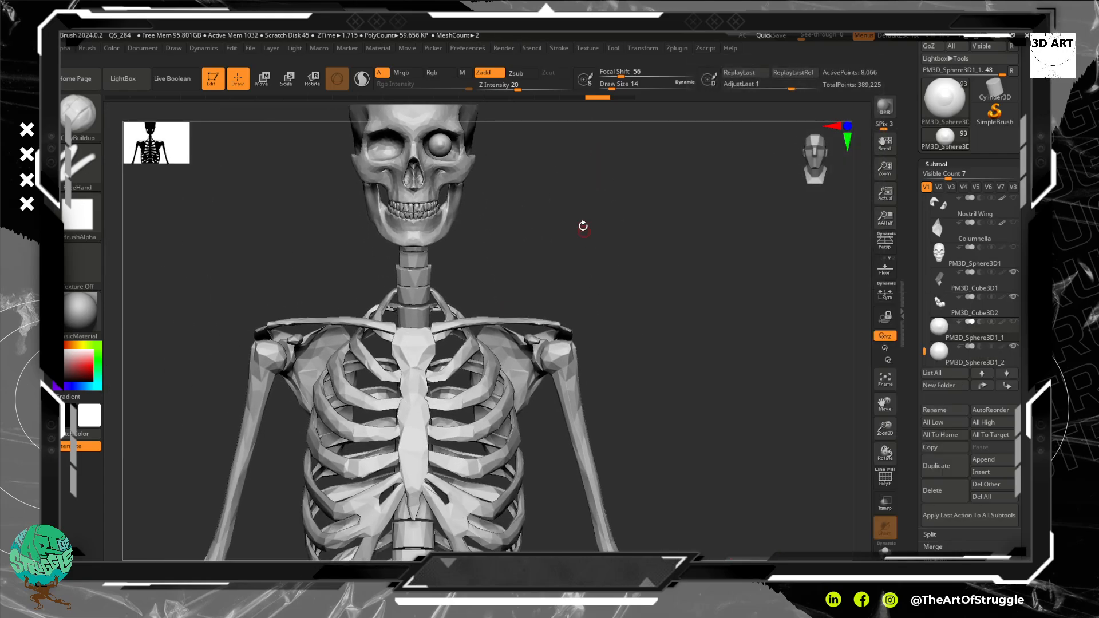
pyautogui.keyDown('alt'); pyautogui.moveTo(603, 369); pyautogui.dragTo(566, 339); pyautogui.keyUp('alt')
pyautogui.press('w')
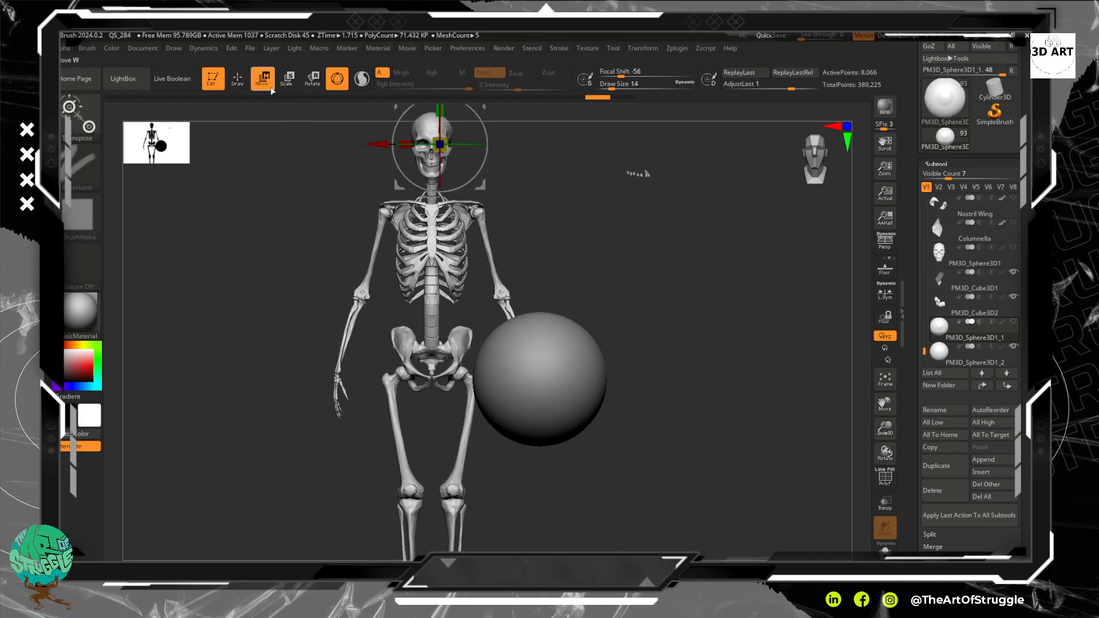
pyautogui.keyDown('alt'); pyautogui.click(542, 360); pyautogui.keyUp('alt')
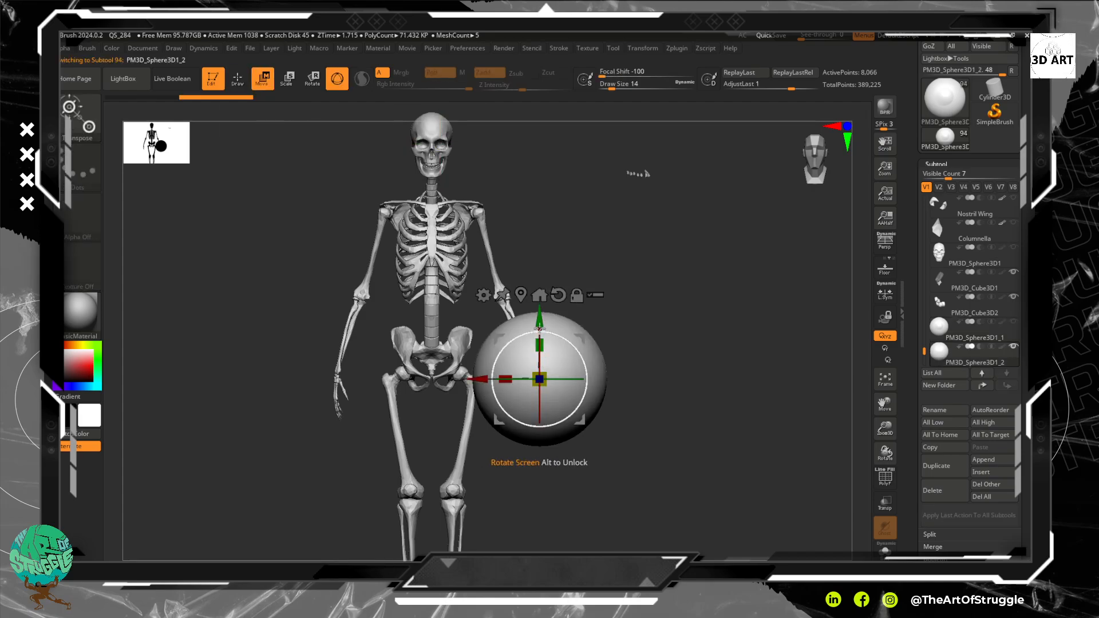
pyautogui.moveTo(540, 318); pyautogui.dragTo(540, 128)
pyautogui.keyDown('alt'); pyautogui.moveTo(562, 275); pyautogui.dragTo(596, 372); pyautogui.keyUp('alt')
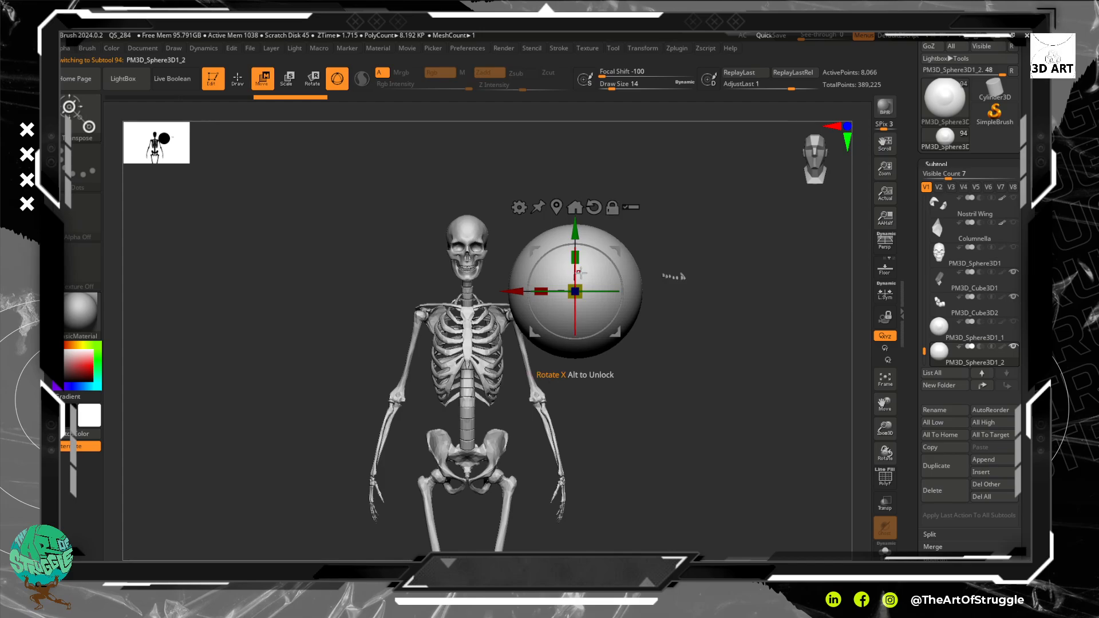
pyautogui.moveTo(580, 288); pyautogui.dragTo(567, 292)
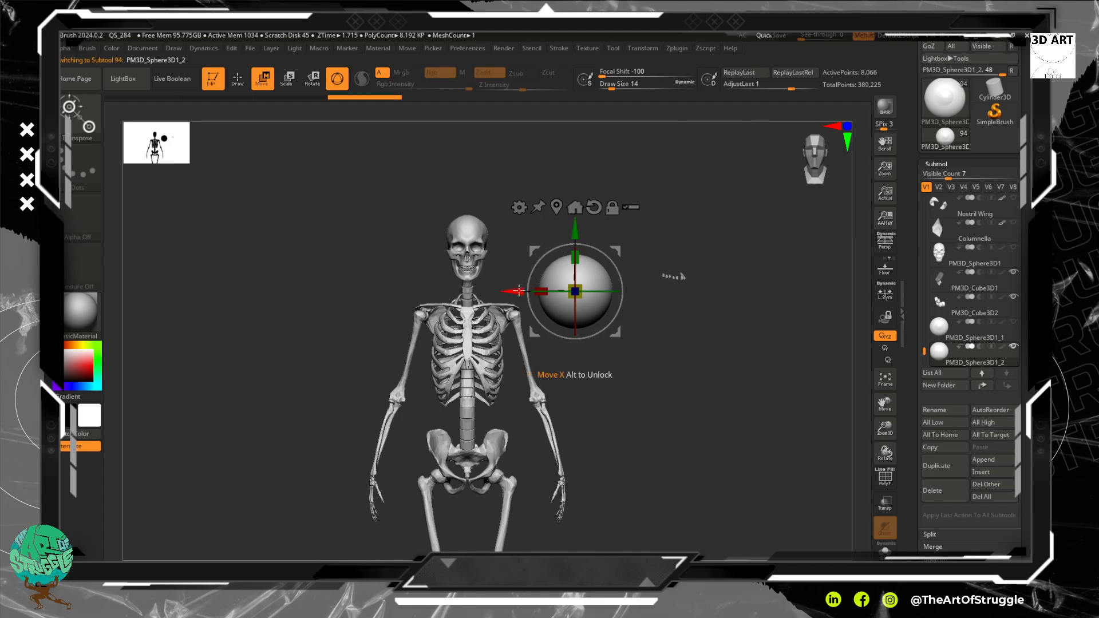
# Step: Move the sphere across along X to line up with the existing eyeball, and show the eyeball subtool
pyautogui.moveTo(516, 290); pyautogui.dragTo(416, 283)
pyautogui.keyDown('alt'); pyautogui.moveTo(525, 233); pyautogui.dragTo(607, 395); pyautogui.keyUp('alt')
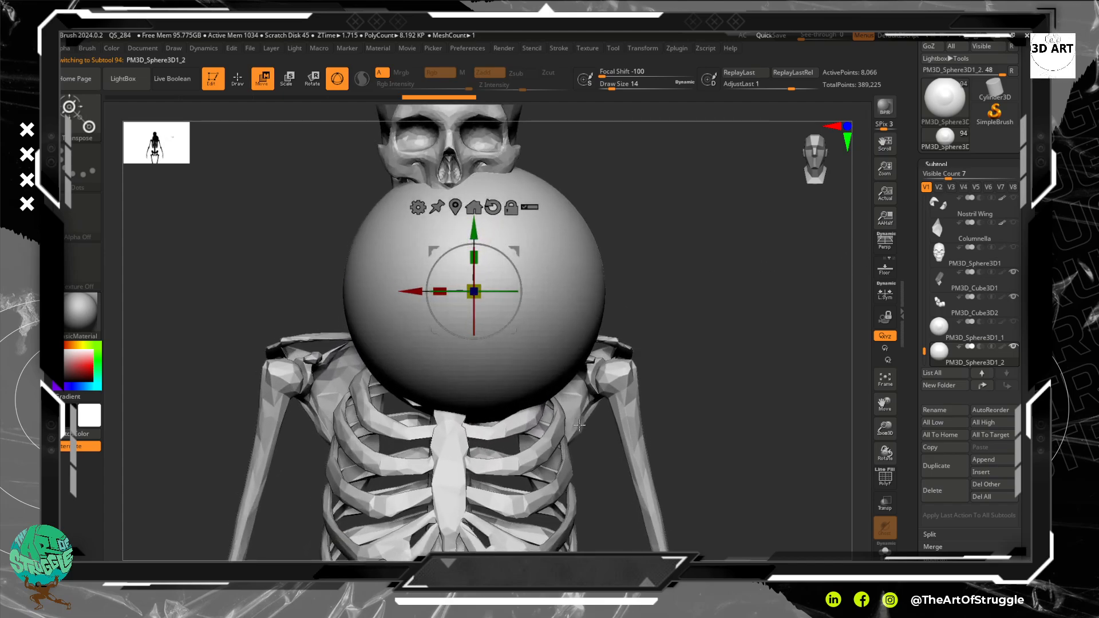
pyautogui.click(1013, 322)
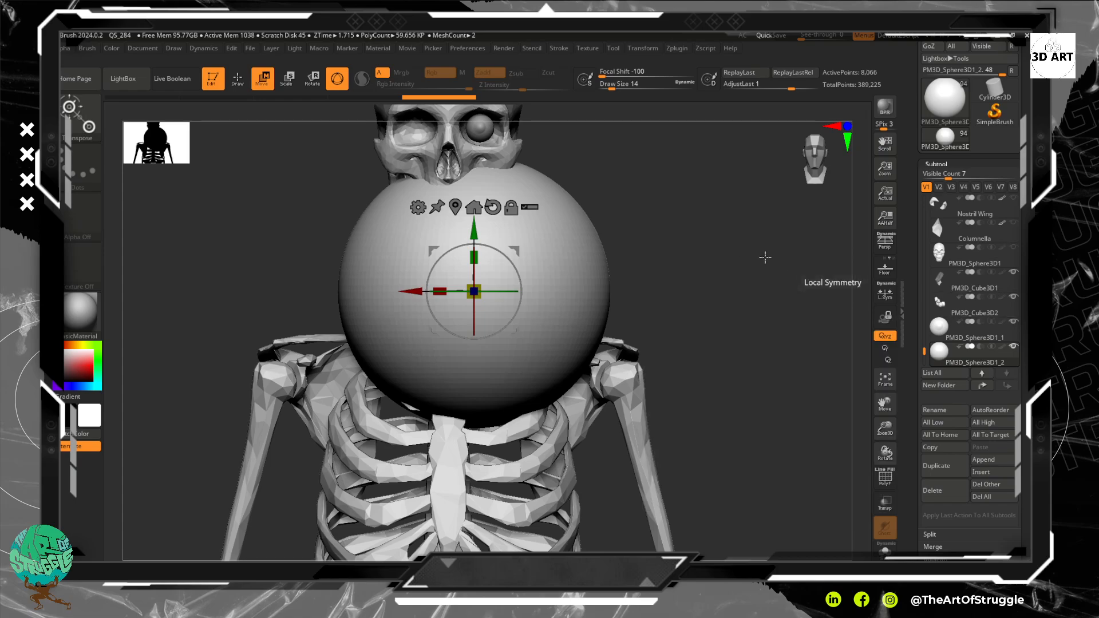
# Step: Raise the sphere towards the eye socket, scale it down further, and check its depth from the side
pyautogui.keyDown('alt'); pyautogui.moveTo(676, 253); pyautogui.dragTo(642, 362); pyautogui.keyUp('alt')
pyautogui.moveTo(440, 340); pyautogui.dragTo(440, 190)
pyautogui.moveTo(444, 246); pyautogui.dragTo(461, 355)
pyautogui.moveTo(624, 331); pyautogui.dragTo(581, 296)
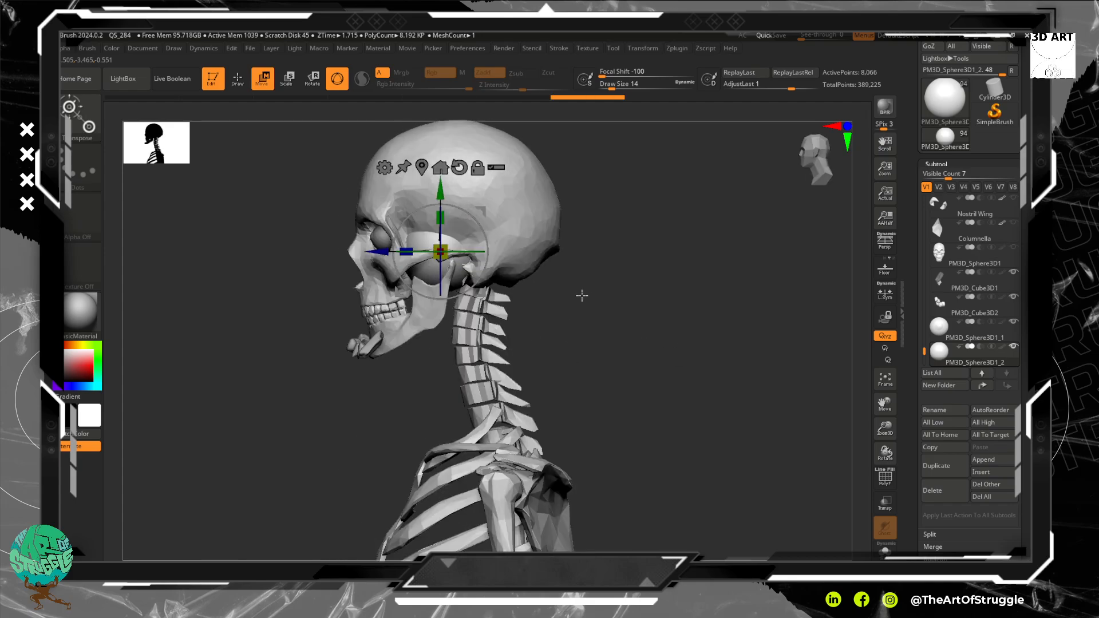
# Step: Move the sphere forward over the face, centre it on the head along X, enlarge it to cover the face, and adjust its depth
pyautogui.moveTo(384, 252); pyautogui.dragTo(333, 252)
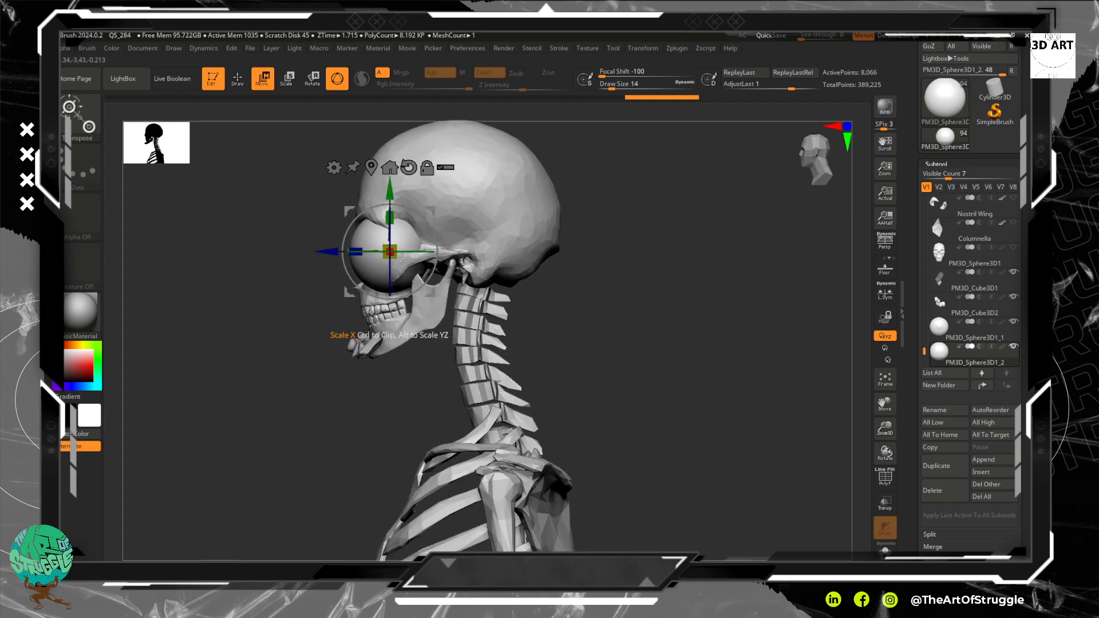
pyautogui.moveTo(527, 344); pyautogui.dragTo(669, 348)
pyautogui.keyDown('shift'); pyautogui.moveTo(568, 320); pyautogui.dragTo(521, 328); pyautogui.keyUp('shift')
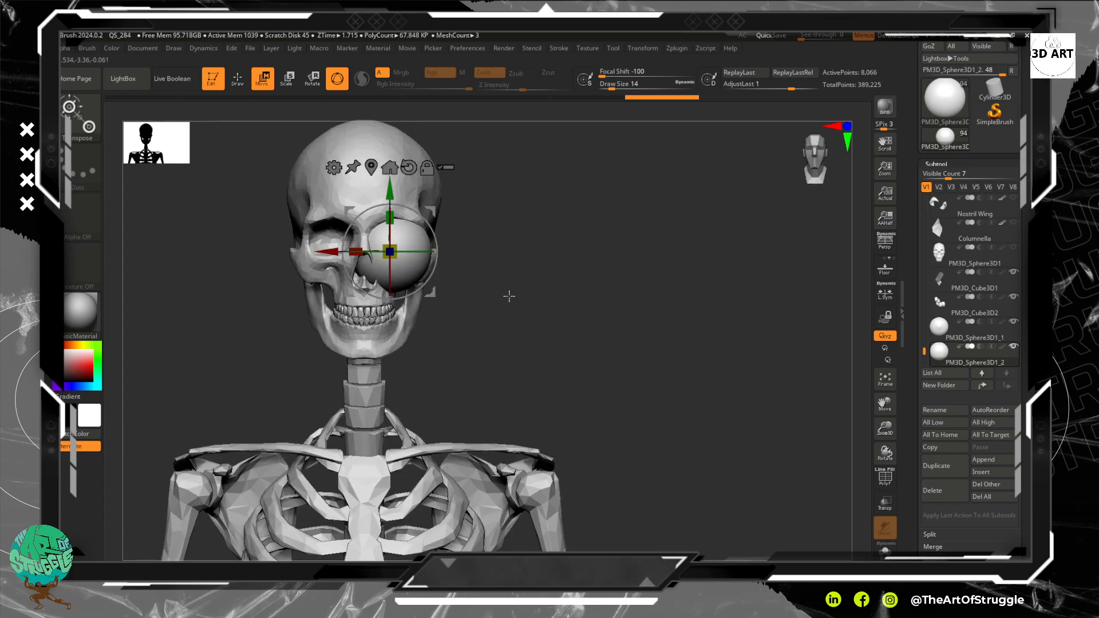
pyautogui.moveTo(385, 251); pyautogui.dragTo(303, 252)
pyautogui.keyDown('shift'); pyautogui.moveTo(564, 314); pyautogui.dragTo(506, 315); pyautogui.keyUp('shift')
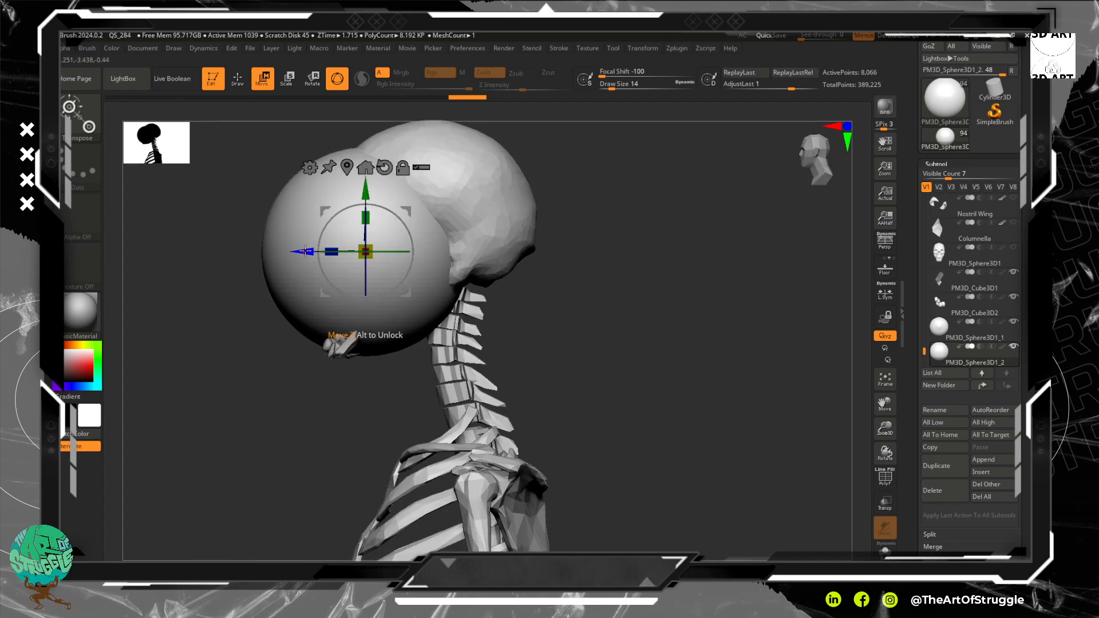
pyautogui.moveTo(309, 252); pyautogui.dragTo(333, 254)
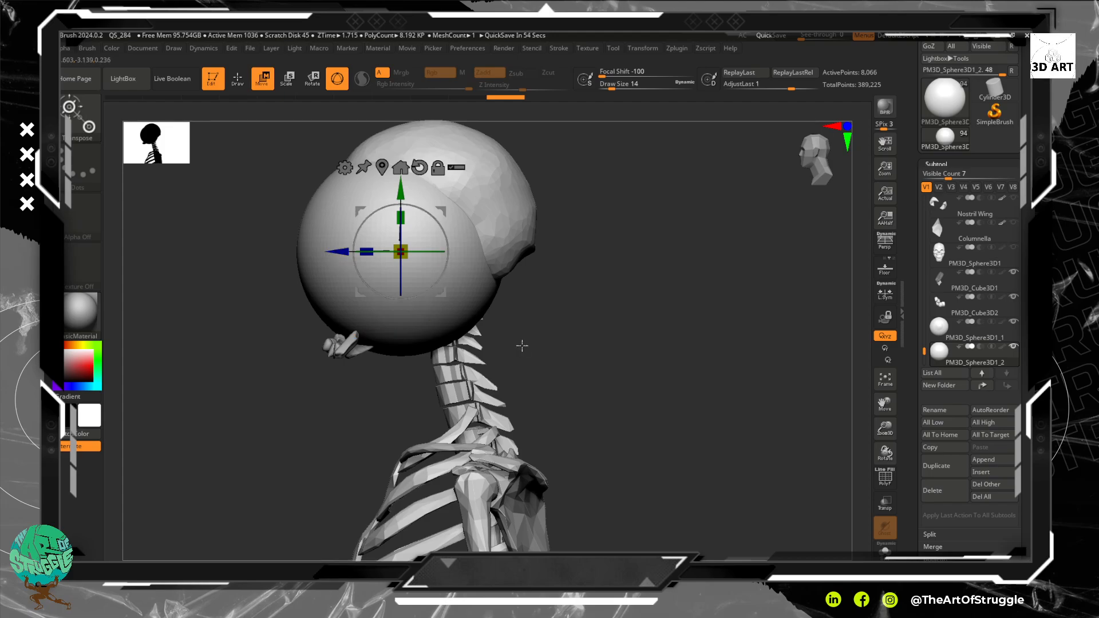
# Step: Raise the enlarged sphere slightly along Y to line it up with the skull, checking it from the front and side
pyautogui.keyDown('shift'); pyautogui.moveTo(523, 346); pyautogui.dragTo(581, 336); pyautogui.keyUp('shift')
pyautogui.keyDown('alt'); pyautogui.moveTo(536, 286); pyautogui.dragTo(610, 385); pyautogui.keyUp('alt')
pyautogui.keyDown('alt'); pyautogui.click(629, 323); pyautogui.keyUp('alt')
pyautogui.hotkey('ctrl', 'z')
pyautogui.moveTo(710, 397)
pyautogui.keyDown('alt'); pyautogui.mouseDown()
pyautogui.moveTo(705, 284)
pyautogui.moveTo(650, 231)
pyautogui.mouseUp(); pyautogui.keyUp('alt')
pyautogui.keyDown('alt'); pyautogui.click(469, 228); pyautogui.keyUp('alt')
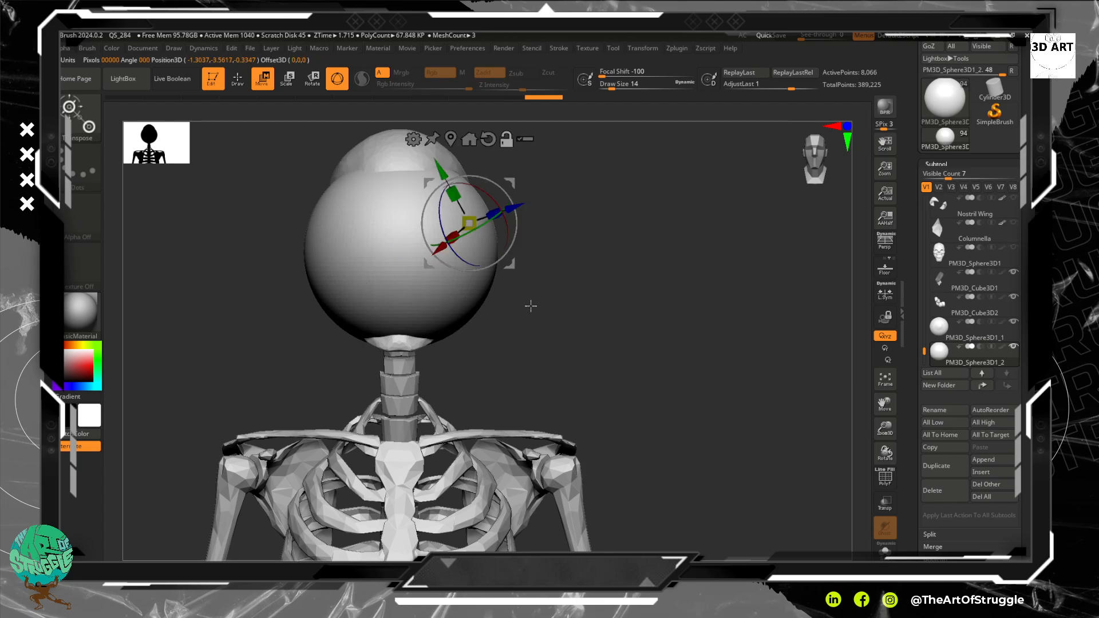
pyautogui.keyDown('ctrl'); pyautogui.moveTo(371, 101); pyautogui.dragTo(382, 112); pyautogui.keyUp('ctrl')
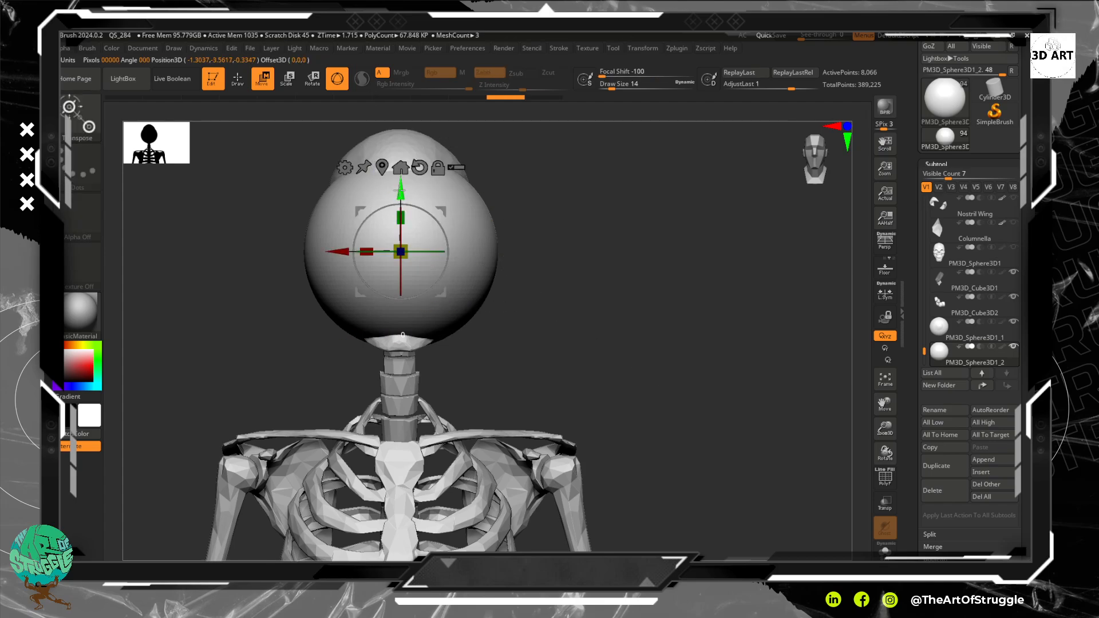
pyautogui.moveTo(401, 189)
pyautogui.mouseDown()
pyautogui.moveTo(400, 170)
pyautogui.moveTo(400, 180)
pyautogui.mouseUp()
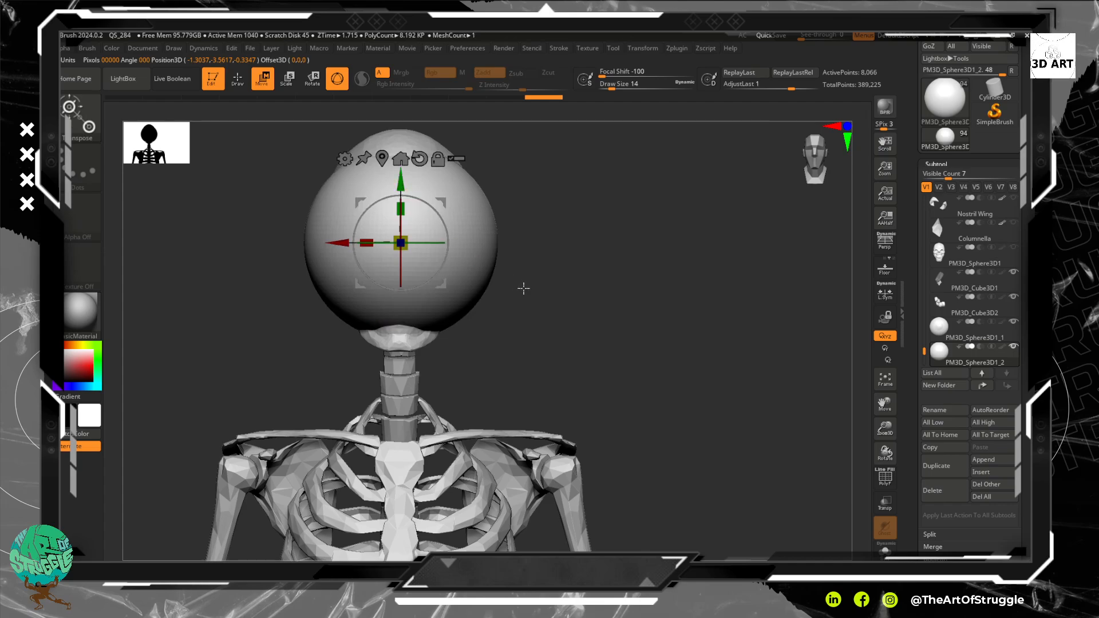
pyautogui.moveTo(671, 358); pyautogui.dragTo(570, 313)
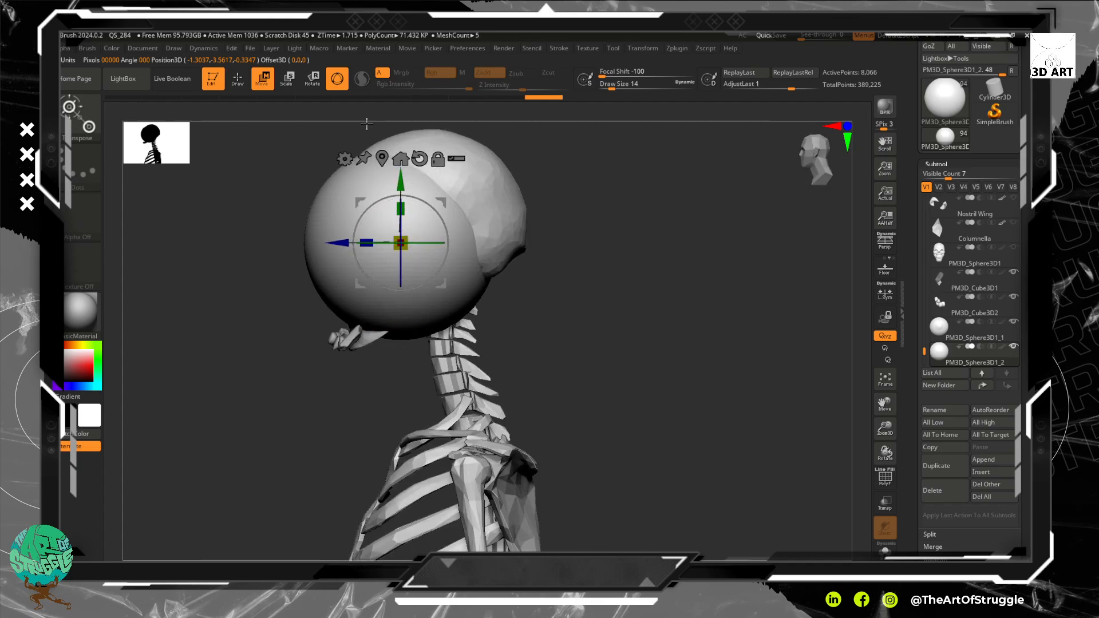
# Step: Switch to the Move brush and enlarge its draw size to 146
pyautogui.press('q')
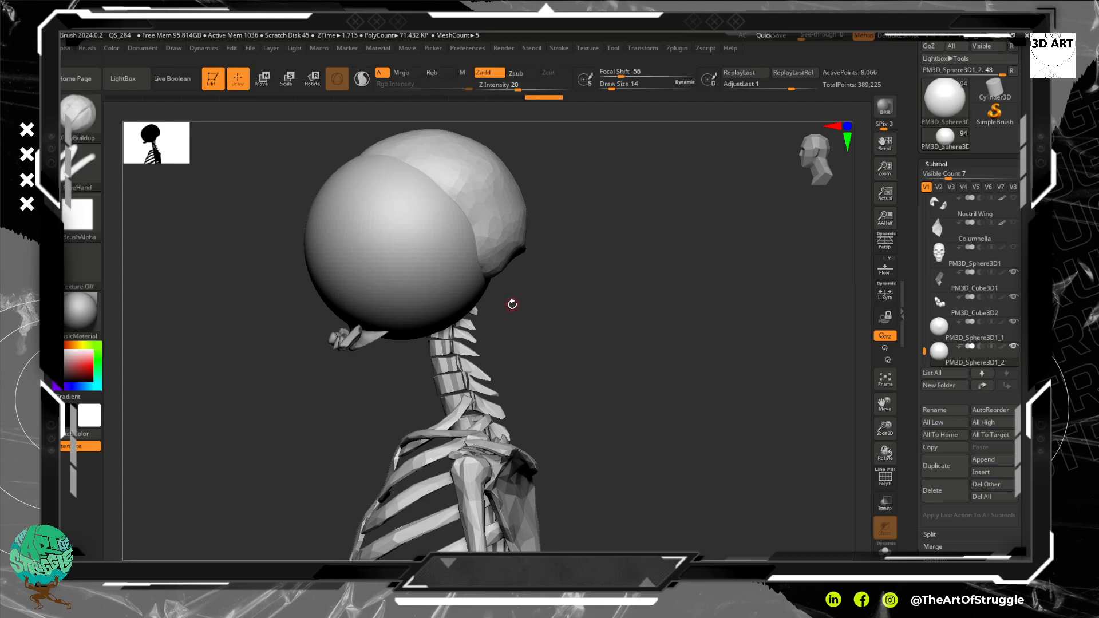
pyautogui.press('b')
pyautogui.press('m')
pyautogui.press('v')
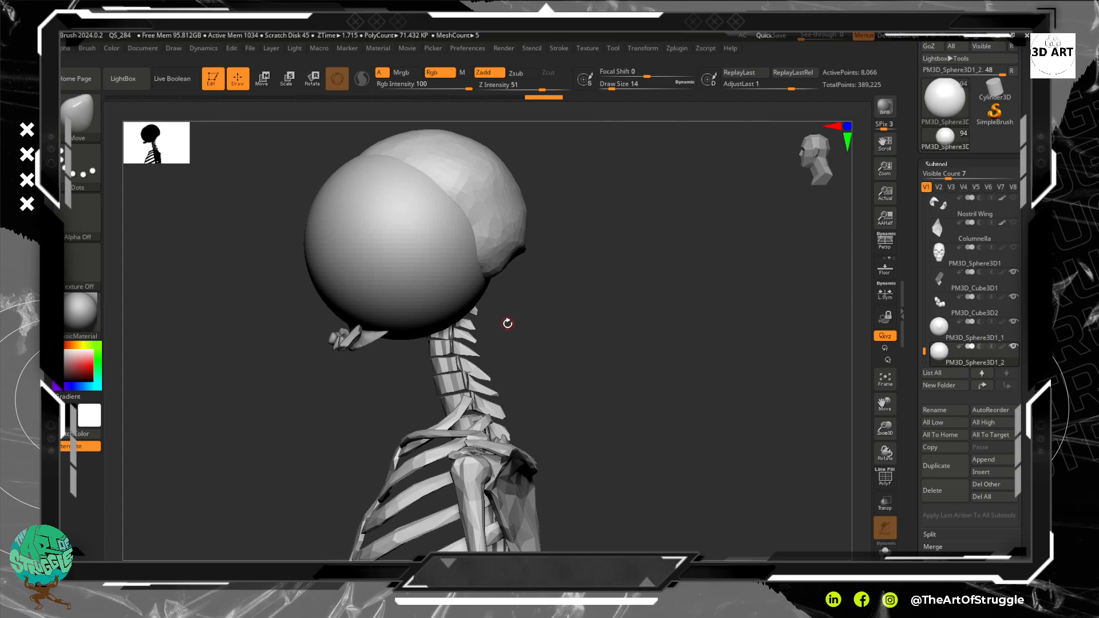
pyautogui.press(']')
pyautogui.press(']')
pyautogui.press(']')
pyautogui.press(']')
pyautogui.press(']')
pyautogui.press(']')
pyautogui.press(']')
pyautogui.press(']')
# Step: Reshape the sphere with the Move brush, pulling its lower front down over the jaw to form a chin
pyautogui.moveTo(584, 299)
pyautogui.mouseDown()
pyautogui.moveTo(515, 314)
pyautogui.moveTo(497, 348)
pyautogui.mouseUp()
pyautogui.moveTo(461, 218); pyautogui.dragTo(569, 216)
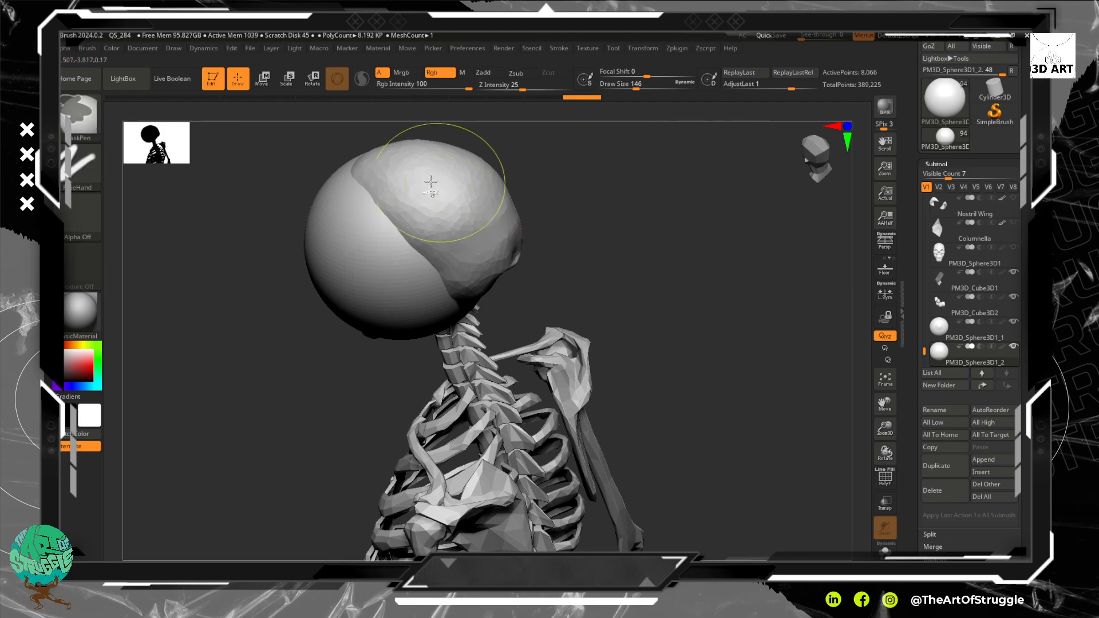
pyautogui.hotkey('ctrl', 'z')
pyautogui.moveTo(413, 203); pyautogui.dragTo(356, 233)
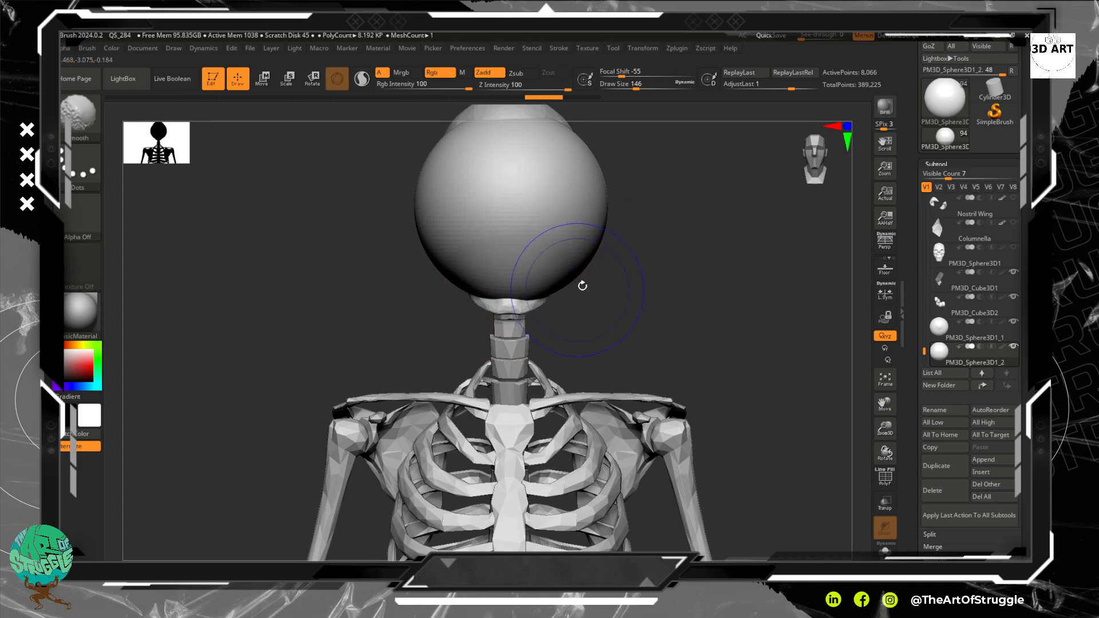
pyautogui.moveTo(509, 275); pyautogui.dragTo(509, 343)
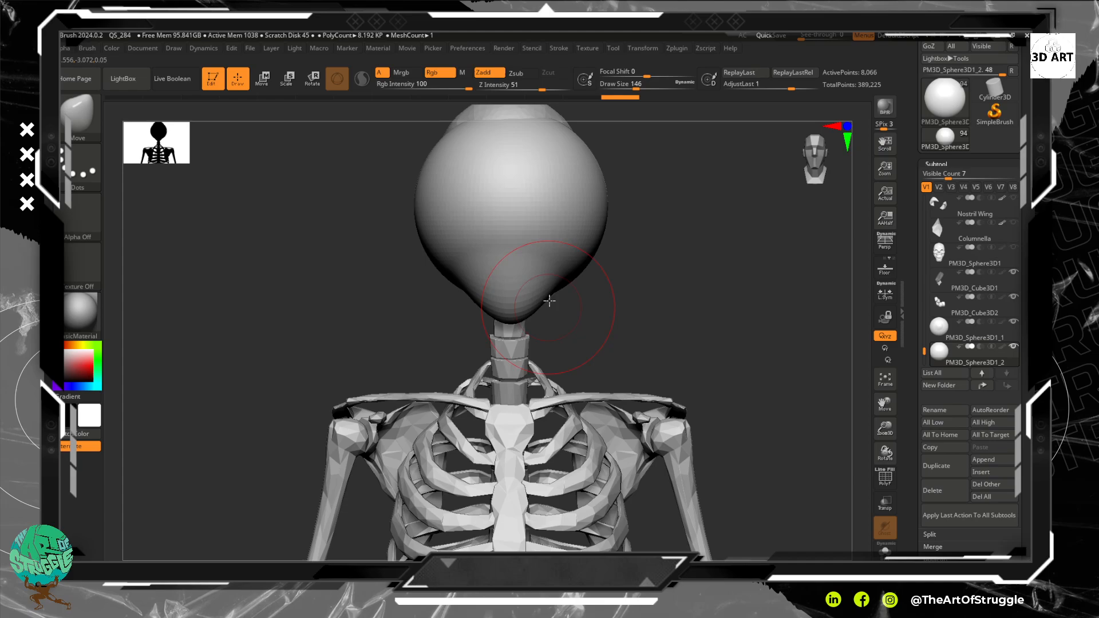
pyautogui.press('shift')
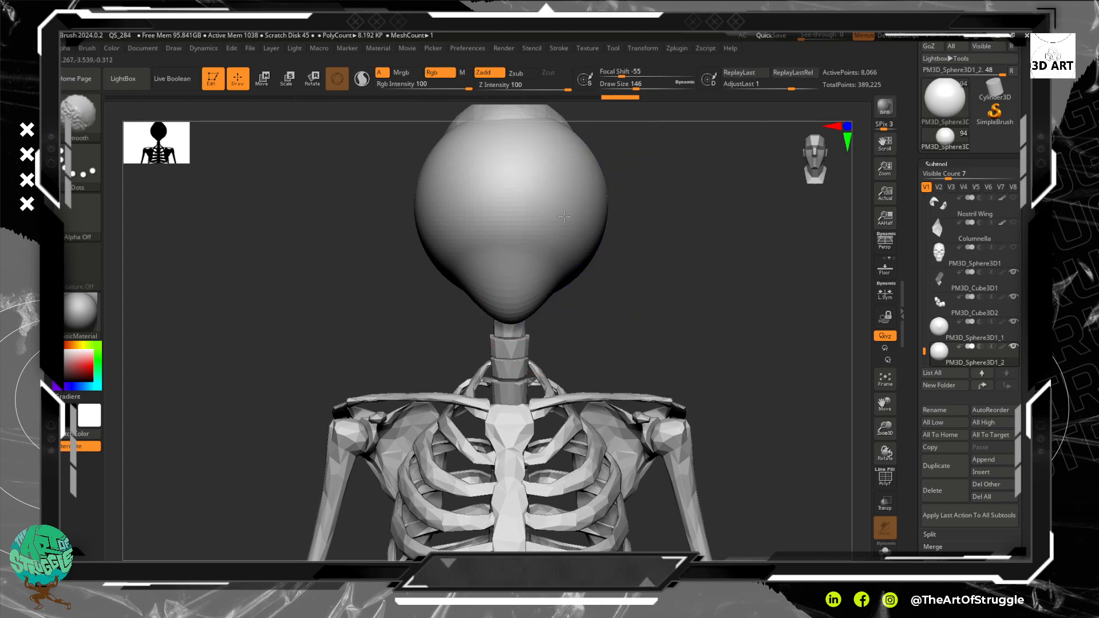
pyautogui.press('ctrl')
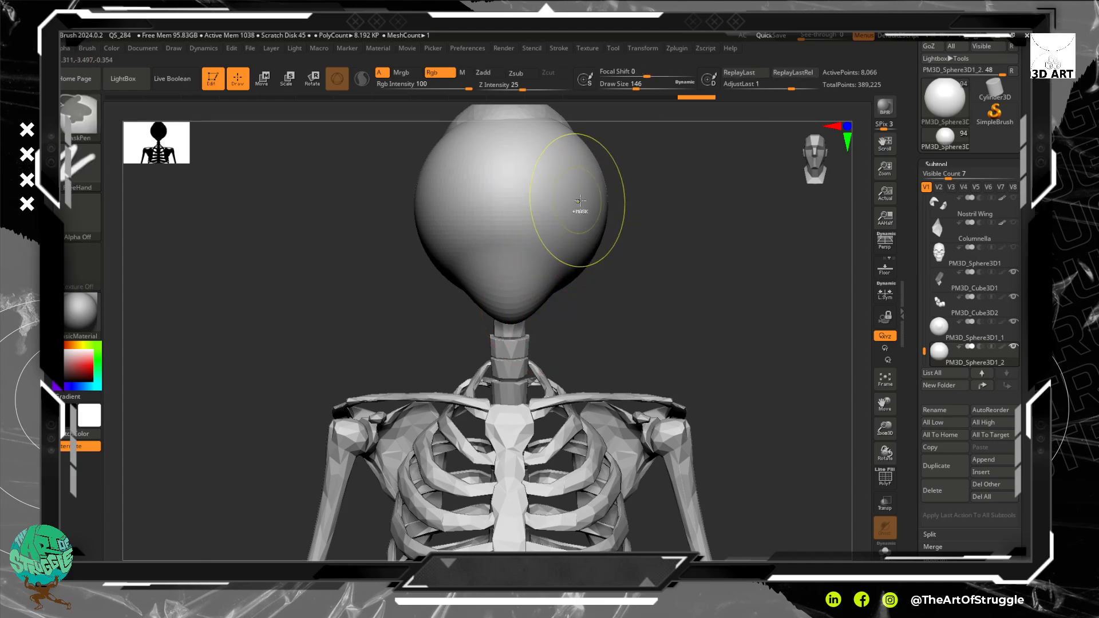
# Step: Switch to ClayBuildup, carve a hollow into one side of the sphere's front at eye level, and smooth the surface around it
pyautogui.press('b')
pyautogui.press('c')
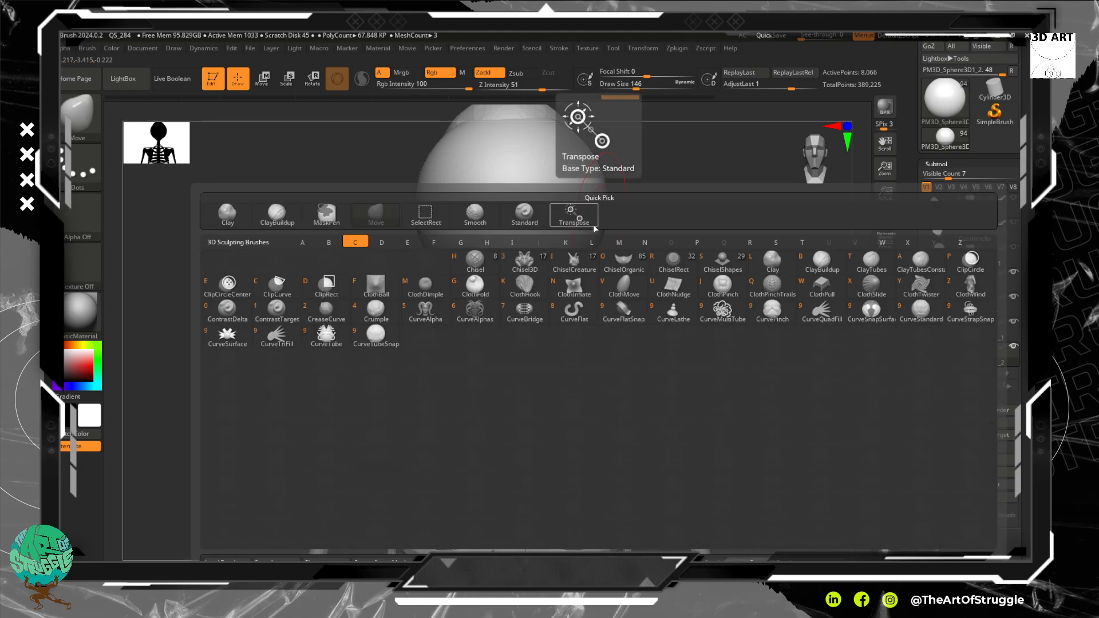
pyautogui.press('b')
pyautogui.moveTo(589, 193)
pyautogui.keyDown('alt'); pyautogui.mouseDown()
pyautogui.moveTo(562, 218)
pyautogui.moveTo(575, 229)
pyautogui.moveTo(526, 186)
pyautogui.moveTo(564, 206)
pyautogui.moveTo(541, 171)
pyautogui.moveTo(476, 210)
pyautogui.moveTo(482, 233)
pyautogui.mouseUp(); pyautogui.keyUp('alt')
pyautogui.moveTo(528, 195)
pyautogui.keyDown('shift'); pyautogui.mouseDown()
pyautogui.moveTo(555, 215)
pyautogui.moveTo(536, 184)
pyautogui.mouseUp(); pyautogui.keyUp('shift')
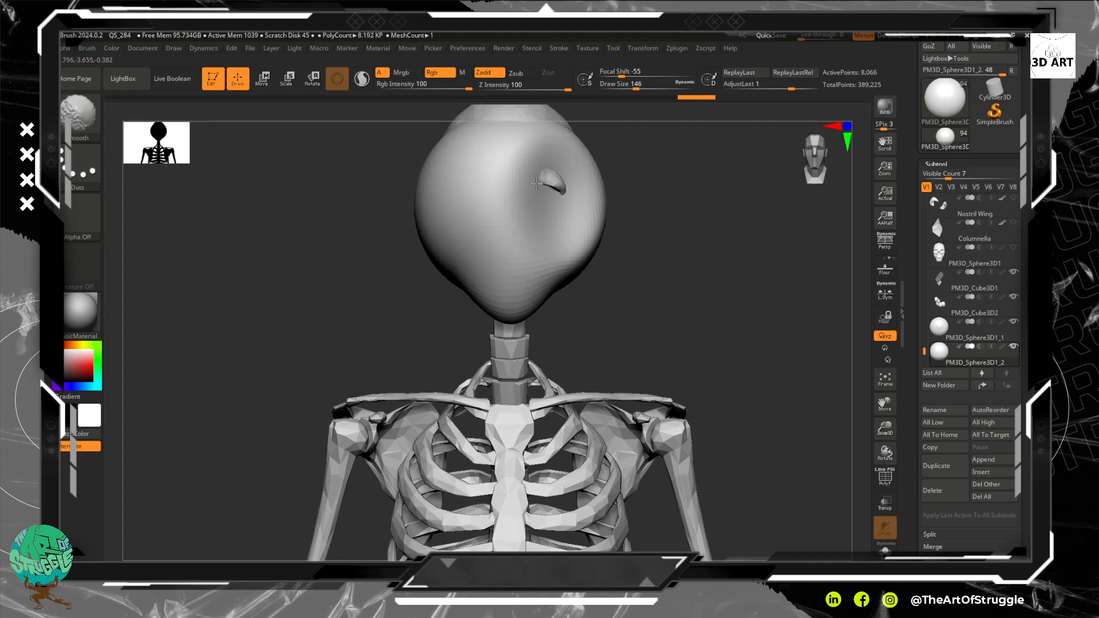
pyautogui.keyDown('shift'); pyautogui.moveTo(479, 209); pyautogui.dragTo(576, 226); pyautogui.keyUp('shift')
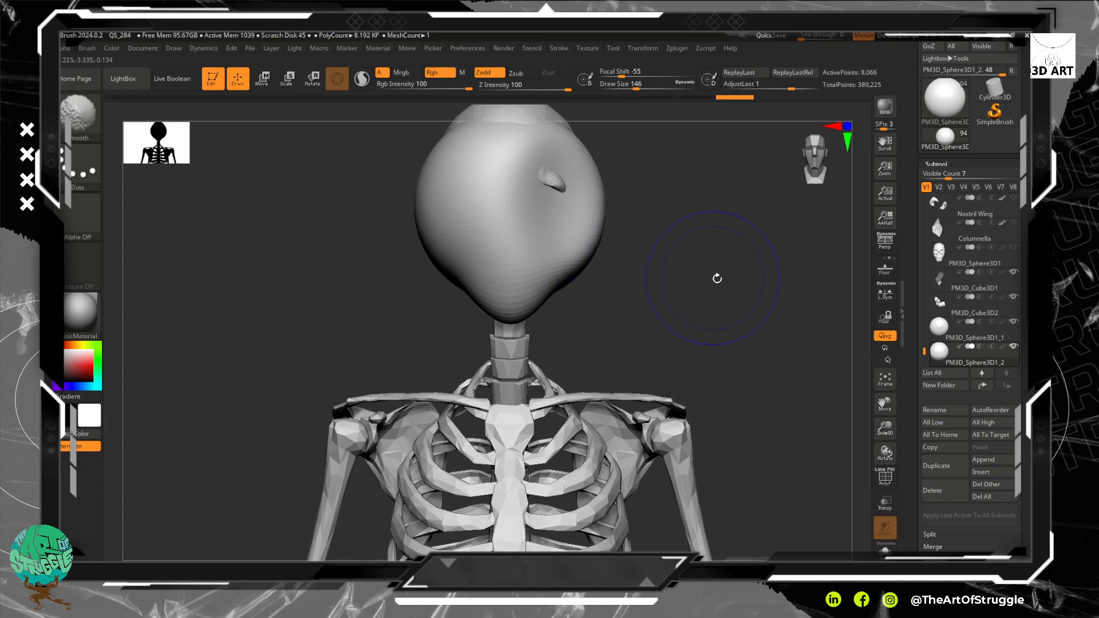
# Step: Carve and smooth the side of the head form around the temple, cheek and jaw to narrow it
pyautogui.moveTo(716, 277); pyautogui.dragTo(644, 289)
pyautogui.moveTo(584, 181)
pyautogui.mouseDown()
pyautogui.moveTo(562, 154)
pyautogui.moveTo(616, 226)
pyautogui.mouseUp()
pyautogui.moveTo(610, 212)
pyautogui.keyDown('shift'); pyautogui.mouseDown()
pyautogui.moveTo(579, 174)
pyautogui.moveTo(513, 240)
pyautogui.moveTo(488, 172)
pyautogui.moveTo(488, 217)
pyautogui.moveTo(491, 165)
pyautogui.mouseUp(); pyautogui.keyUp('shift')
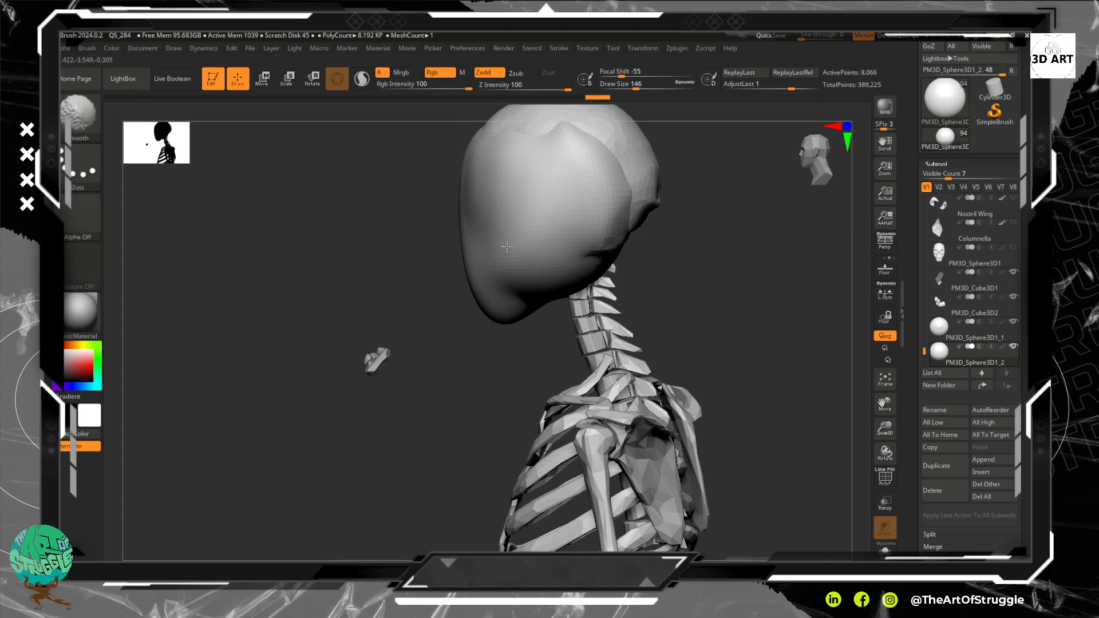
pyautogui.keyDown('shift'); pyautogui.moveTo(524, 268); pyautogui.dragTo(530, 272); pyautogui.keyUp('shift')
pyautogui.moveTo(696, 274)
pyautogui.mouseDown()
pyautogui.moveTo(753, 263)
pyautogui.moveTo(781, 227)
pyautogui.mouseUp()
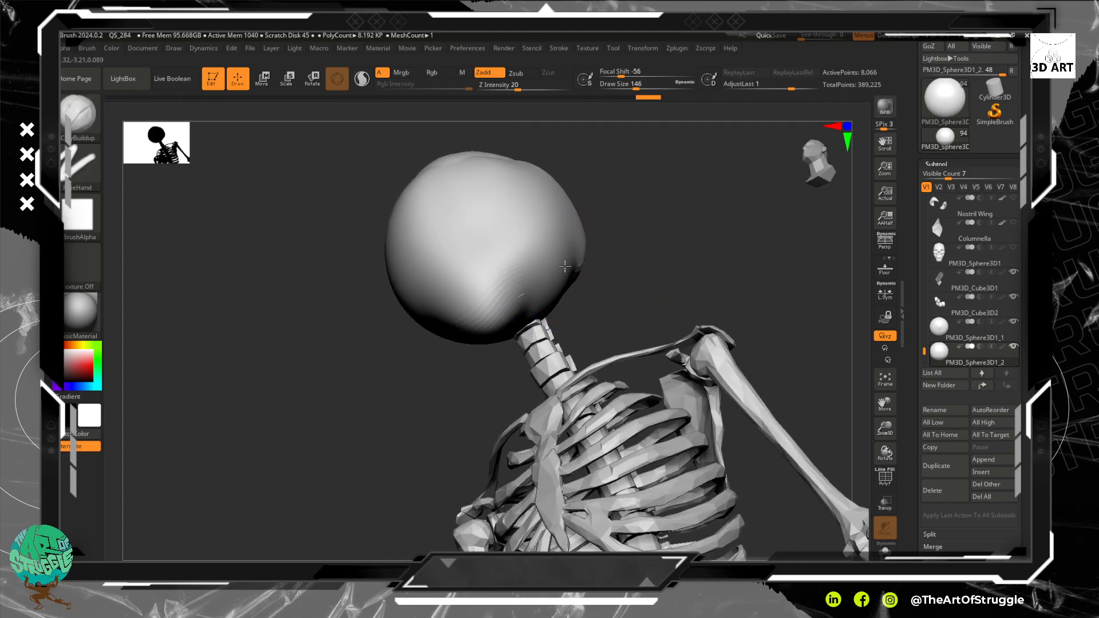
pyautogui.moveTo(556, 252)
pyautogui.mouseDown()
pyautogui.moveTo(522, 288)
pyautogui.moveTo(523, 275)
pyautogui.moveTo(549, 276)
pyautogui.moveTo(552, 295)
pyautogui.mouseUp()
pyautogui.moveTo(678, 258)
pyautogui.mouseDown()
pyautogui.moveTo(712, 292)
pyautogui.moveTo(700, 320)
pyautogui.mouseUp()
pyautogui.moveTo(643, 204); pyautogui.dragTo(638, 265)
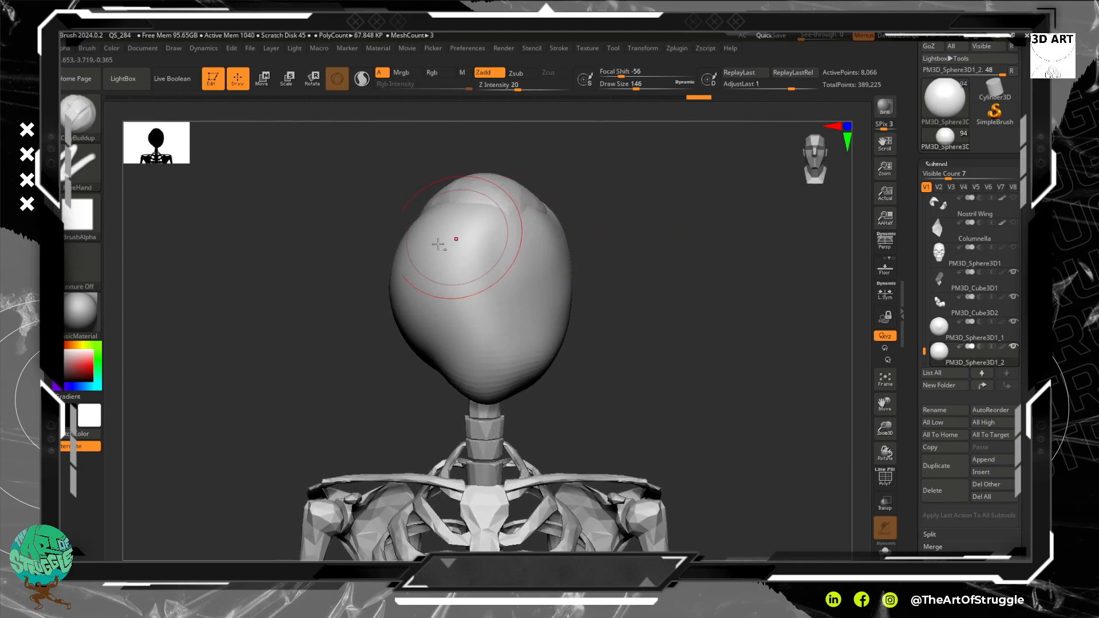
# Step: Carve the form away from one half of the skull's face with ClayBuildup, and smooth the remaining half with a smaller brush
pyautogui.moveTo(409, 252)
pyautogui.keyDown('alt'); pyautogui.mouseDown()
pyautogui.moveTo(417, 318)
pyautogui.moveTo(443, 241)
pyautogui.moveTo(430, 324)
pyautogui.mouseUp(); pyautogui.keyUp('alt')
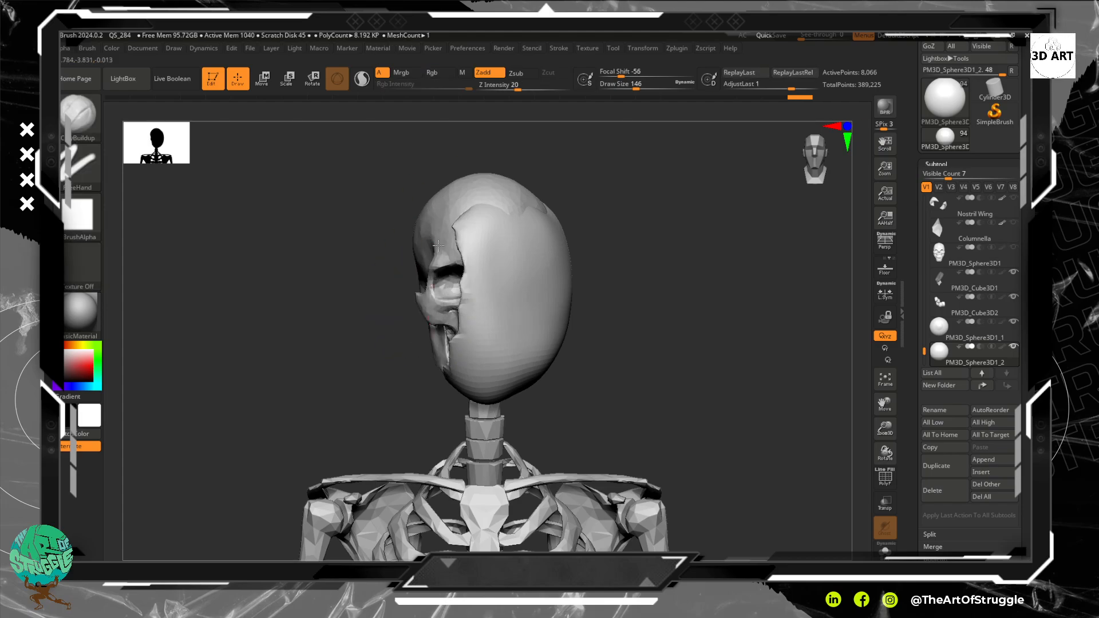
pyautogui.keyDown('alt'); pyautogui.moveTo(439, 246); pyautogui.dragTo(447, 430); pyautogui.keyUp('alt')
pyautogui.keyDown('shift'); pyautogui.moveTo(465, 355); pyautogui.dragTo(482, 259); pyautogui.keyUp('shift')
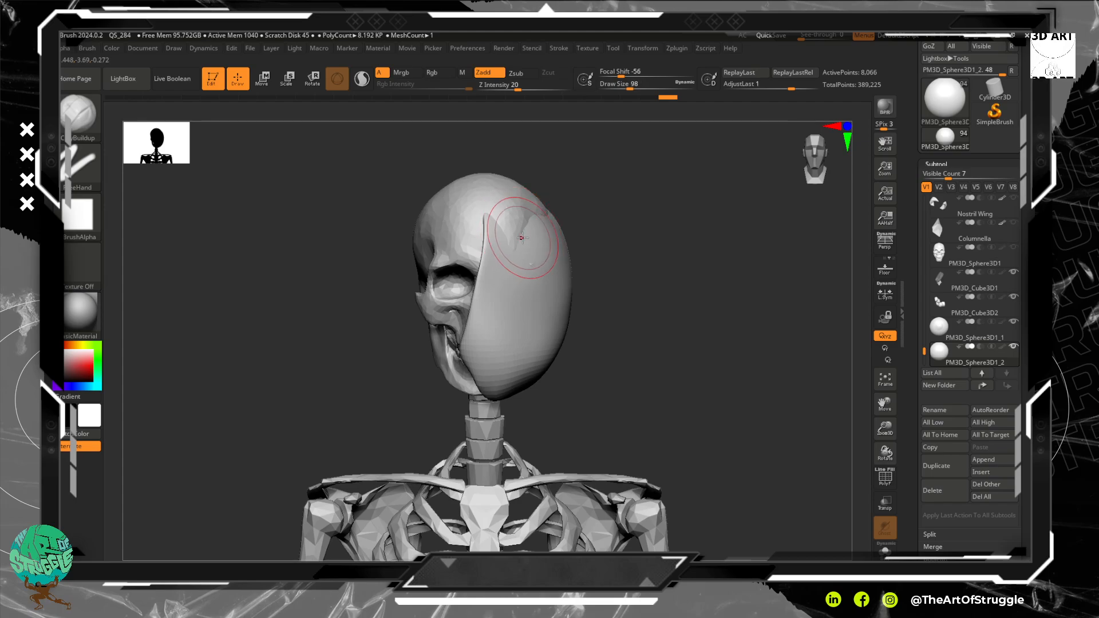
pyautogui.keyDown('shift'); pyautogui.moveTo(520, 245); pyautogui.dragTo(516, 250); pyautogui.keyUp('shift')
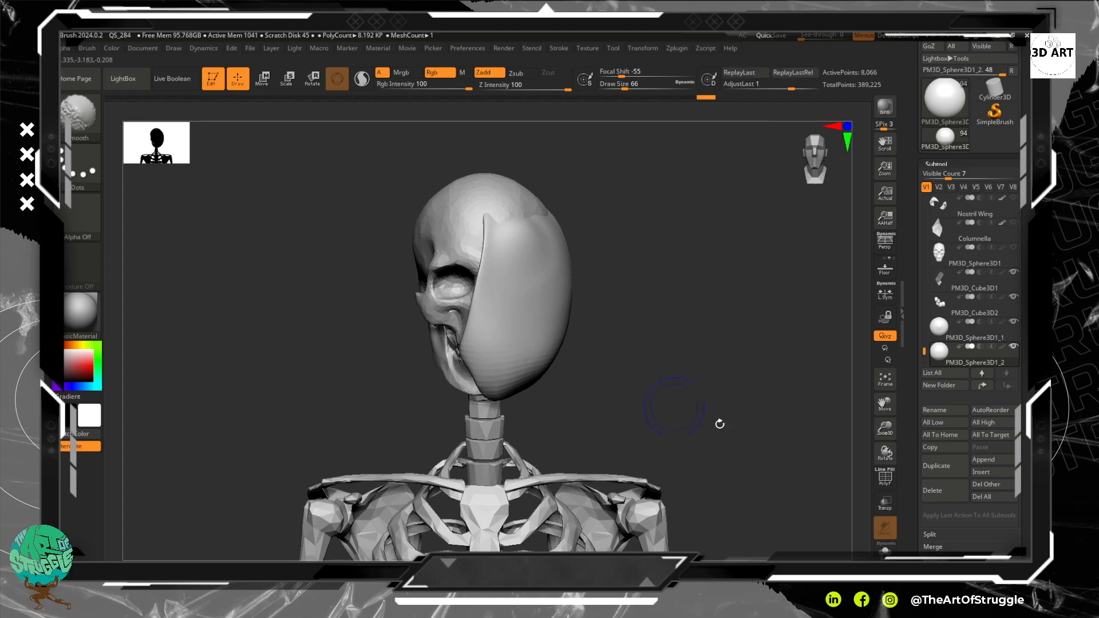
# Step: Turn on transparency to see the skull through the form, then build up and smooth its upper edge at the forehead
pyautogui.click(885, 503)
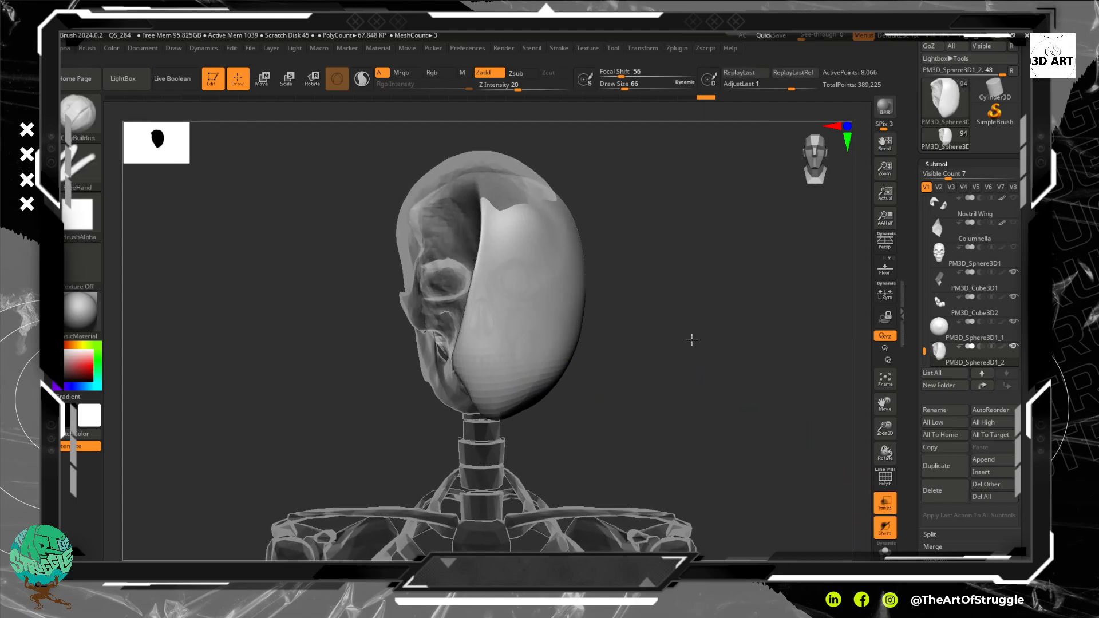
pyautogui.keyDown('alt'); pyautogui.moveTo(692, 340); pyautogui.dragTo(731, 410); pyautogui.keyUp('alt')
pyautogui.keyDown('alt'); pyautogui.moveTo(770, 304); pyautogui.dragTo(733, 390); pyautogui.keyUp('alt')
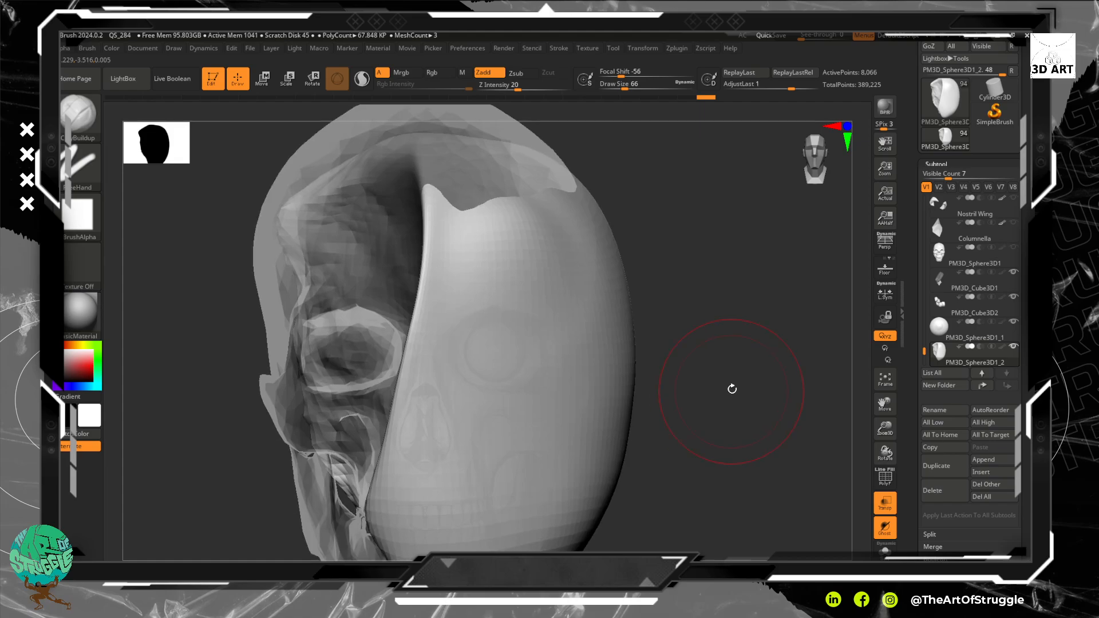
pyautogui.moveTo(524, 207)
pyautogui.mouseDown()
pyautogui.moveTo(481, 196)
pyautogui.moveTo(509, 213)
pyautogui.moveTo(487, 227)
pyautogui.mouseUp()
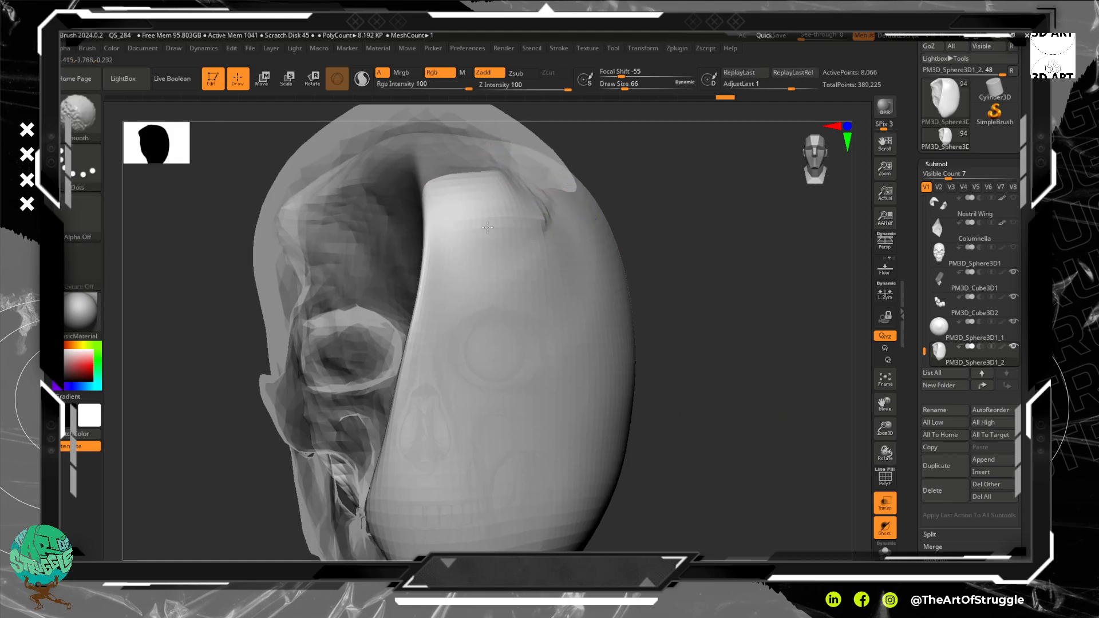
pyautogui.moveTo(743, 354)
pyautogui.mouseDown()
pyautogui.moveTo(724, 331)
pyautogui.moveTo(715, 213)
pyautogui.mouseUp()
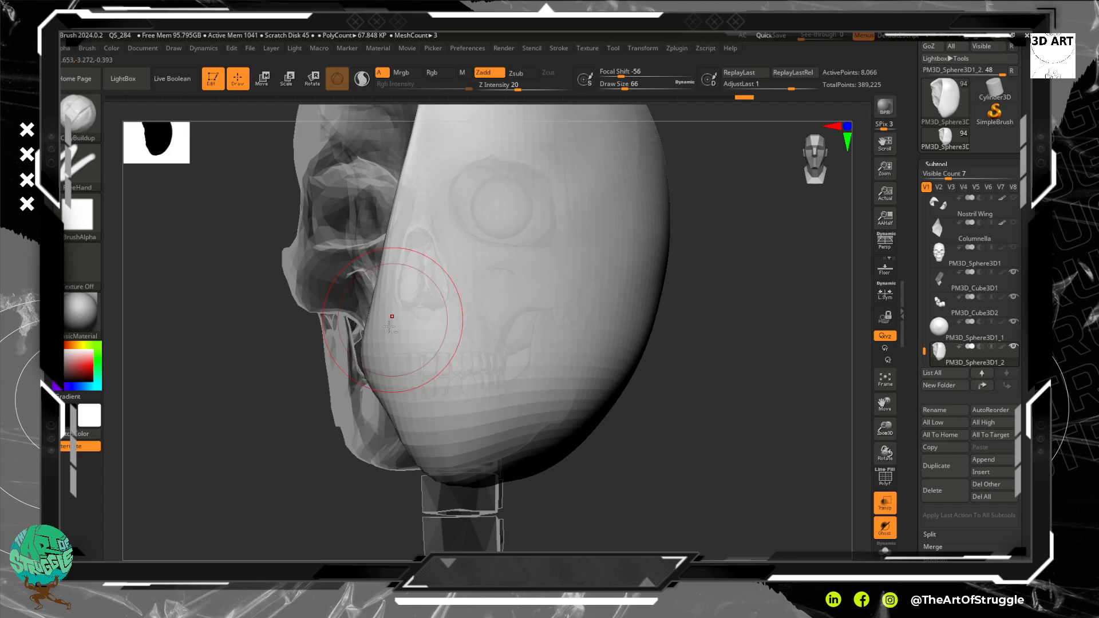
# Step: Carve the form's inner edge back beside the nose and teeth, undo the accidental edit to the skeleton, and smooth the form's edge
pyautogui.moveTo(358, 357)
pyautogui.keyDown('alt'); pyautogui.mouseDown()
pyautogui.moveTo(373, 342)
pyautogui.moveTo(364, 309)
pyautogui.mouseUp(); pyautogui.keyUp('alt')
pyautogui.keyDown('alt'); pyautogui.click(378, 310); pyautogui.keyUp('alt')
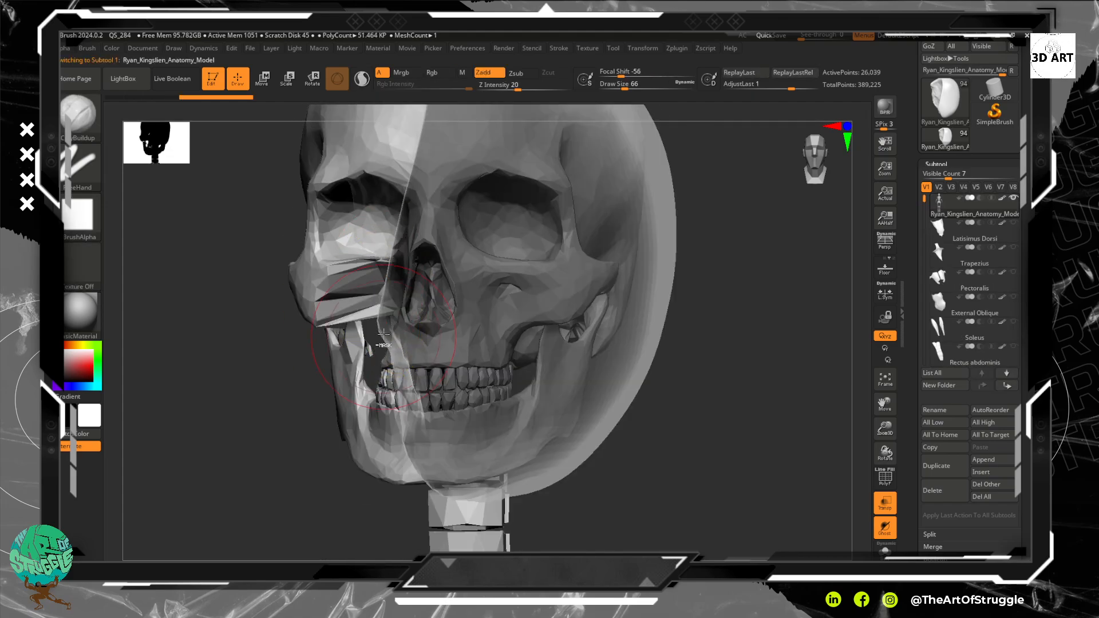
pyautogui.hotkey('ctrl', 'z')
pyautogui.keyDown('alt'); pyautogui.click(446, 315); pyautogui.keyUp('alt')
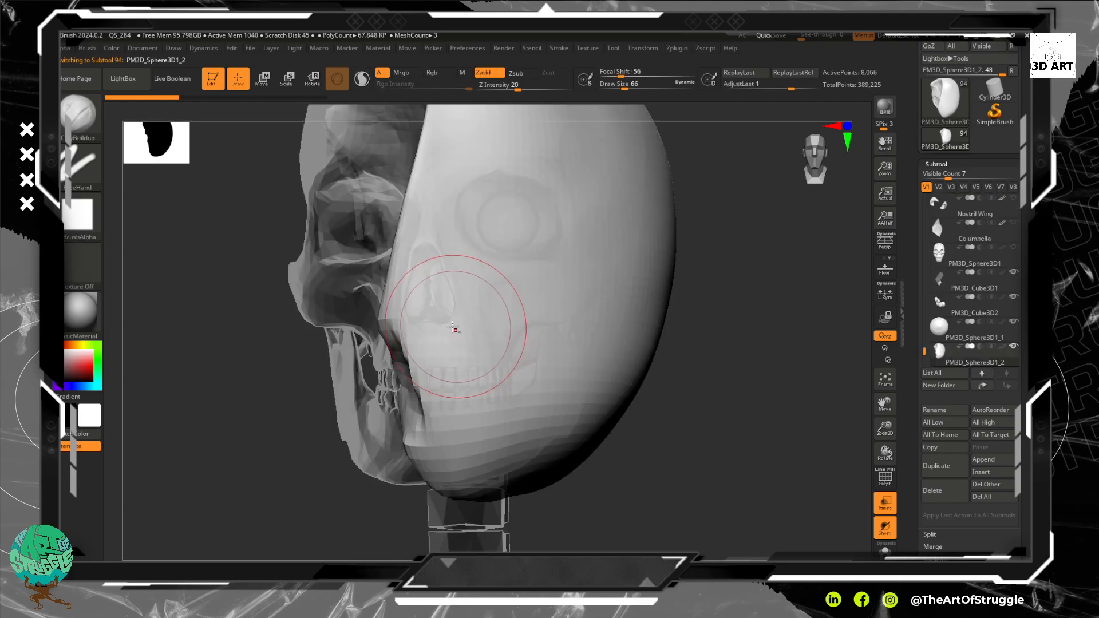
pyautogui.moveTo(379, 325)
pyautogui.keyDown('alt'); pyautogui.mouseDown()
pyautogui.moveTo(383, 299)
pyautogui.moveTo(401, 327)
pyautogui.moveTo(404, 250)
pyautogui.mouseUp(); pyautogui.keyUp('alt')
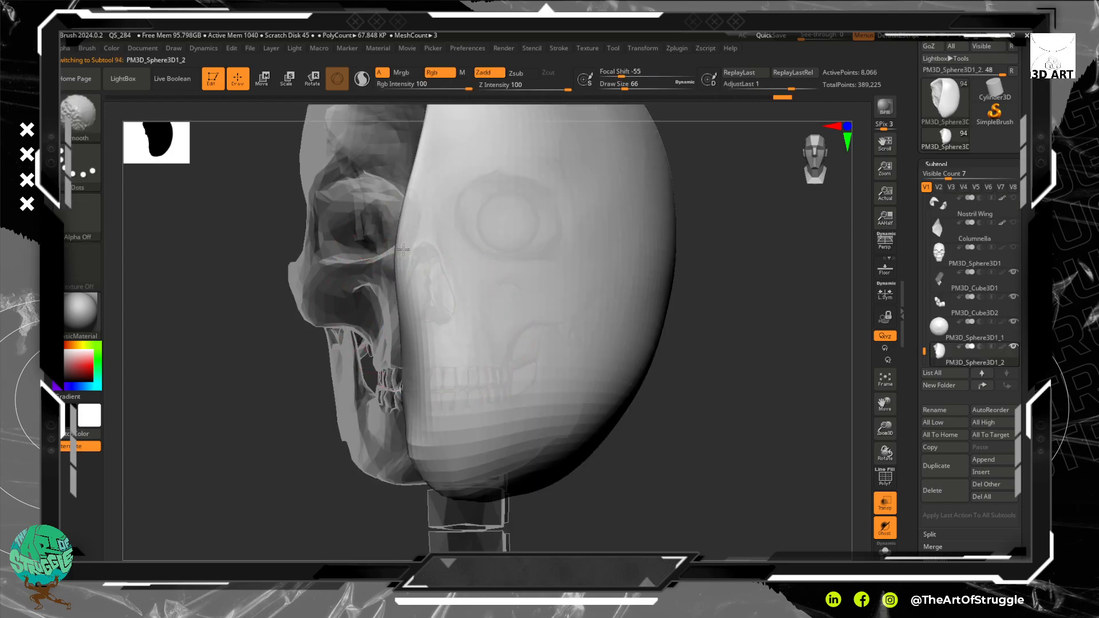
# Step: Carve the form's inner edge around the brow and nose bridge, keeping the sphere subtool selected
pyautogui.moveTo(695, 483)
pyautogui.mouseDown()
pyautogui.moveTo(682, 437)
pyautogui.moveTo(692, 433)
pyautogui.moveTo(672, 433)
pyautogui.mouseUp()
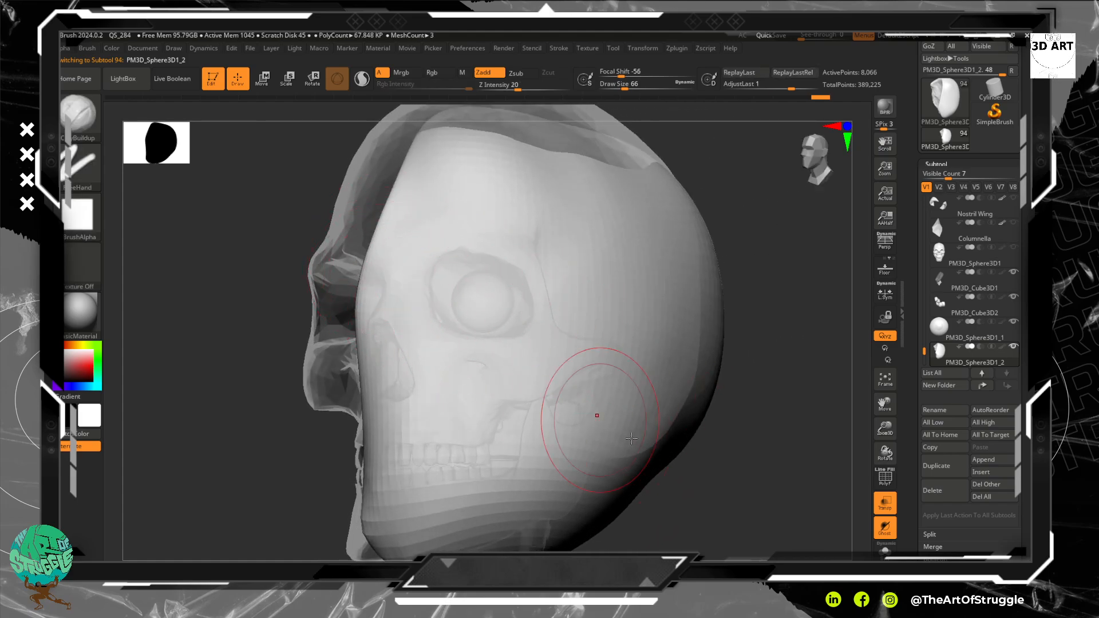
pyautogui.moveTo(722, 490); pyautogui.dragTo(682, 404)
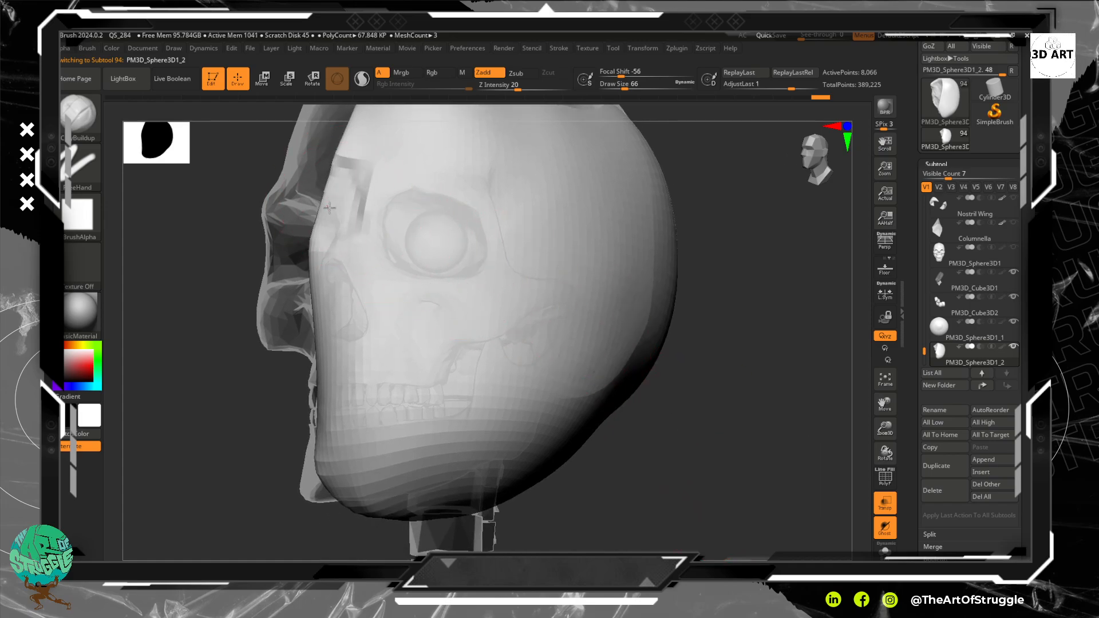
pyautogui.keyDown('alt'); pyautogui.click(345, 312); pyautogui.keyUp('alt')
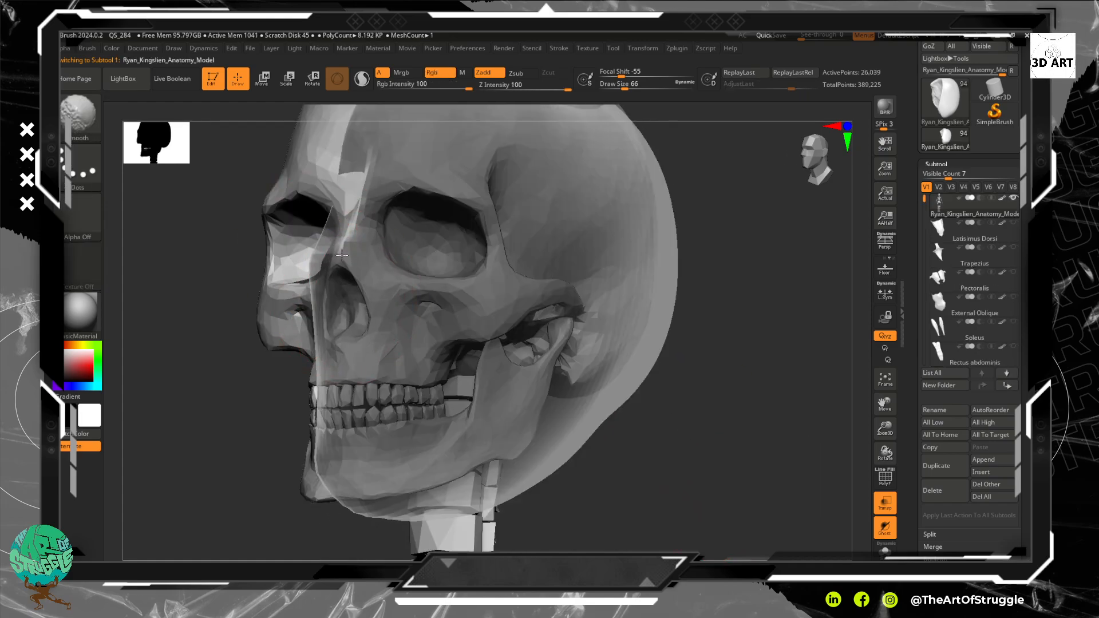
pyautogui.keyDown('ctrl'); pyautogui.click(351, 221); pyautogui.keyUp('ctrl')
pyautogui.keyDown('alt'); pyautogui.click(576, 305); pyautogui.keyUp('alt')
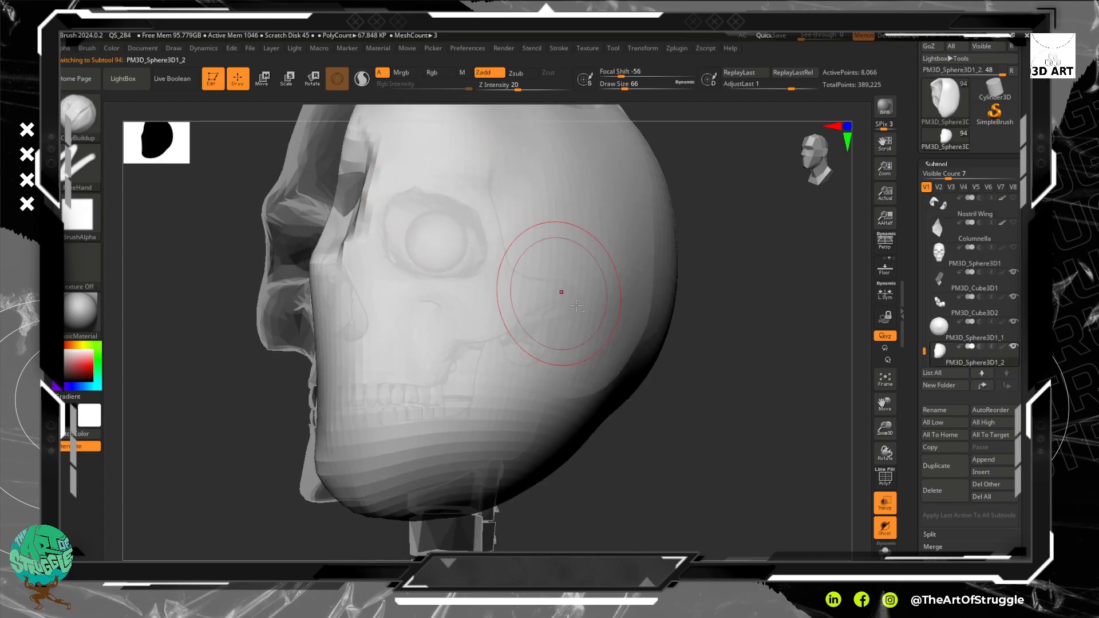
# Step: Smooth the form's inner edge beside the nose and its lower jaw surface, checking it from the side and below
pyautogui.press('shift')
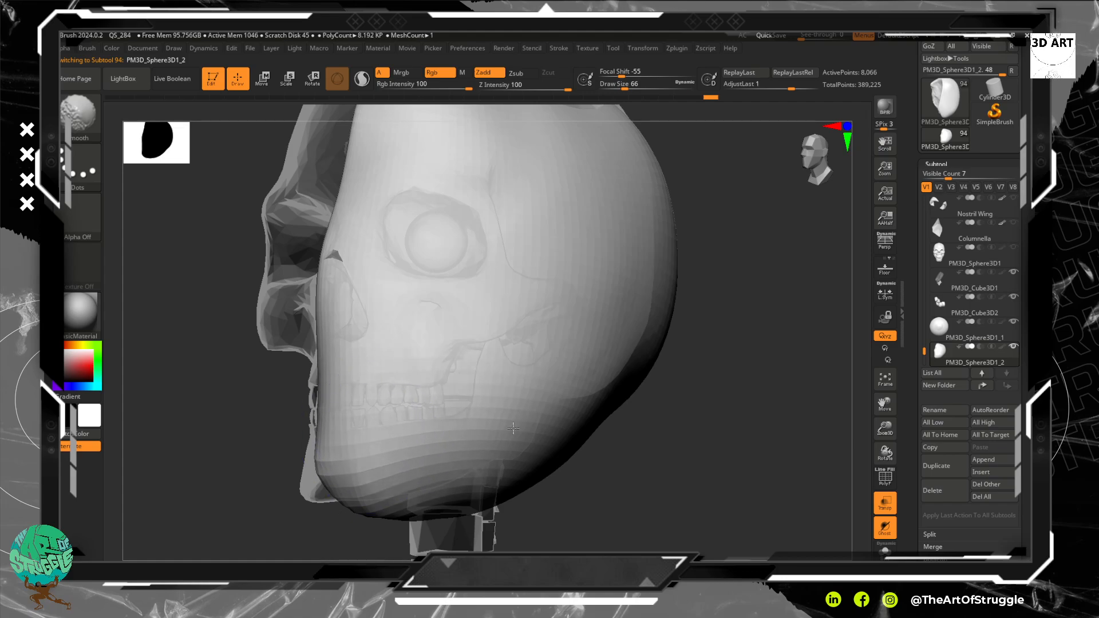
pyautogui.moveTo(495, 475); pyautogui.dragTo(607, 417, button='right')
pyautogui.keyDown('shift'); pyautogui.moveTo(583, 459); pyautogui.dragTo(449, 491); pyautogui.keyUp('shift')
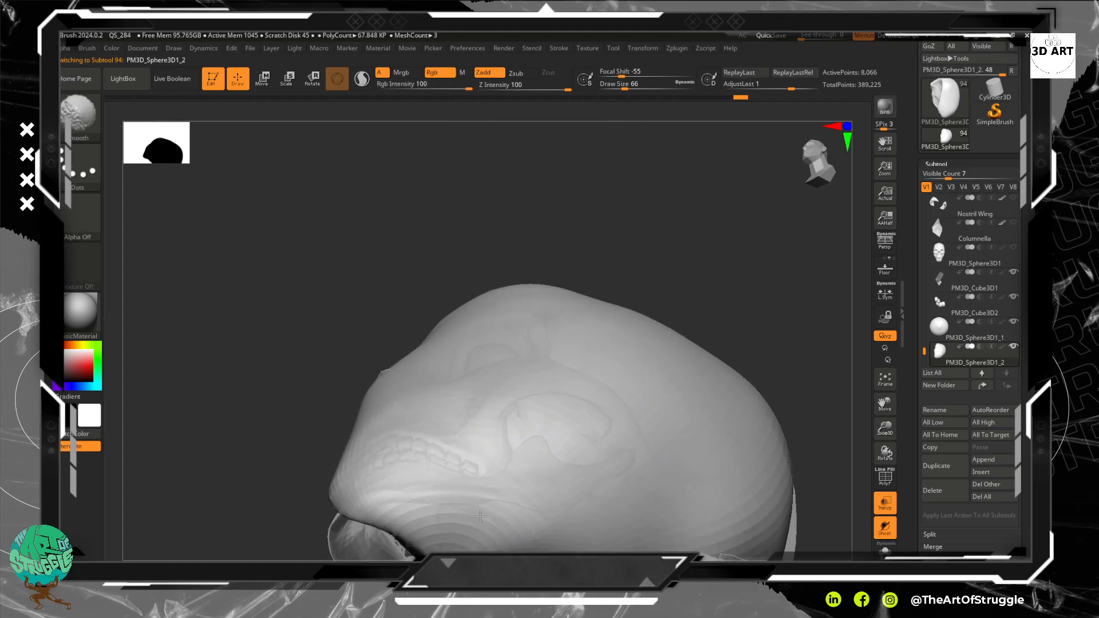
pyautogui.moveTo(480, 516)
pyautogui.mouseDown(button='right')
pyautogui.moveTo(672, 284)
pyautogui.moveTo(560, 211)
pyautogui.moveTo(611, 307)
pyautogui.moveTo(633, 264)
pyautogui.mouseUp(button='right')
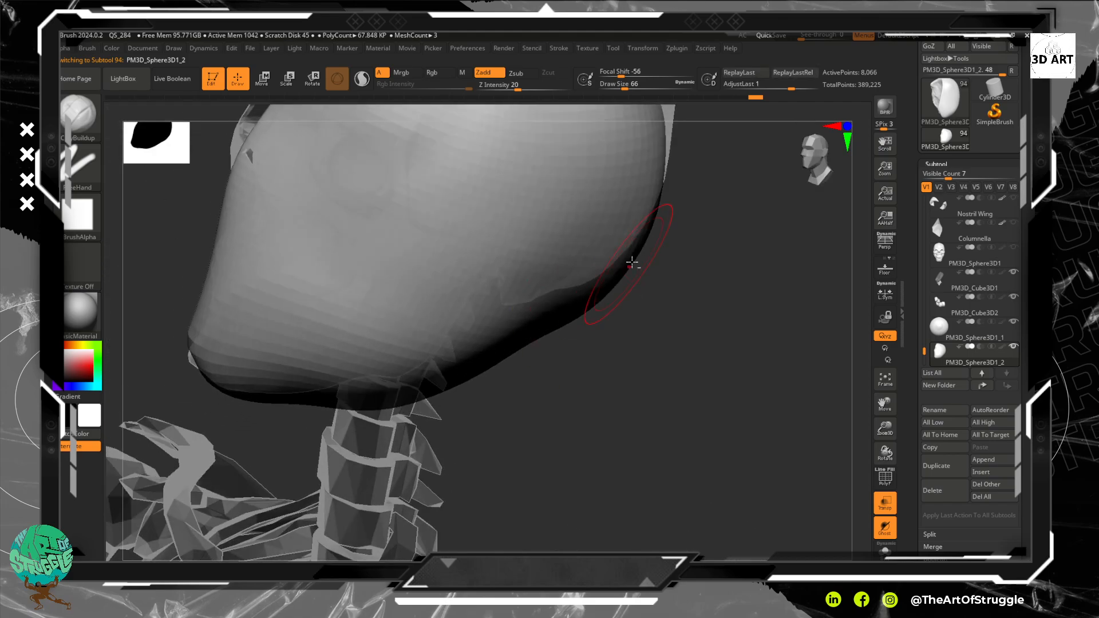
pyautogui.moveTo(670, 385); pyautogui.dragTo(636, 309, button='right')
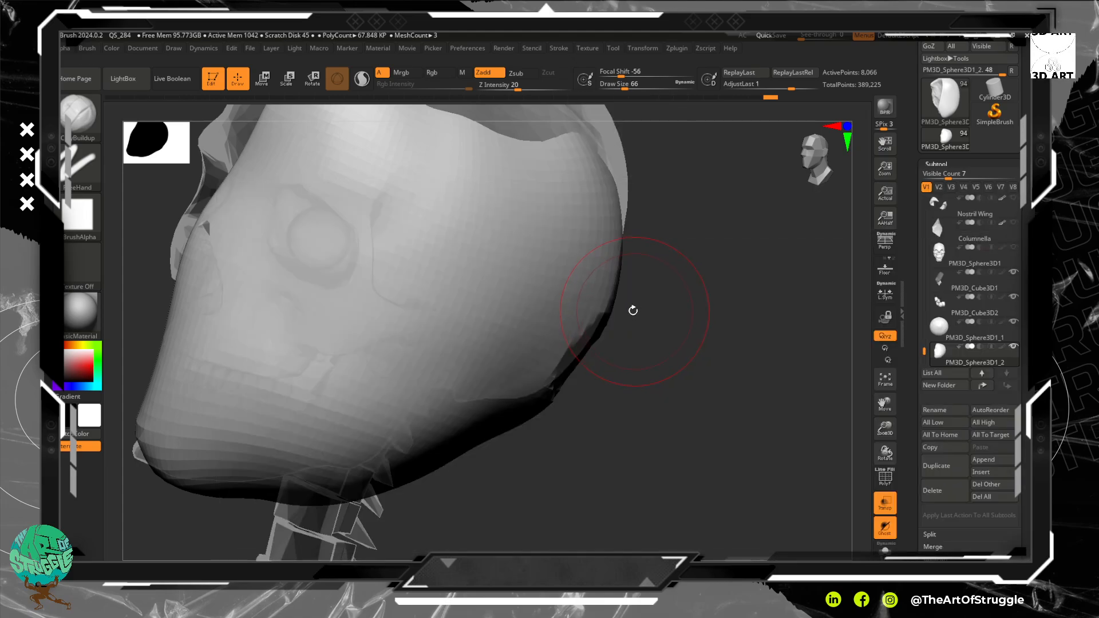
# Step: Carve a shallow hollow into the form over the eye socket with draw size 66 and smooth it
pyautogui.moveTo(302, 219)
pyautogui.mouseDown()
pyautogui.moveTo(293, 222)
pyautogui.moveTo(330, 277)
pyautogui.moveTo(324, 247)
pyautogui.moveTo(277, 258)
pyautogui.moveTo(313, 209)
pyautogui.mouseUp()
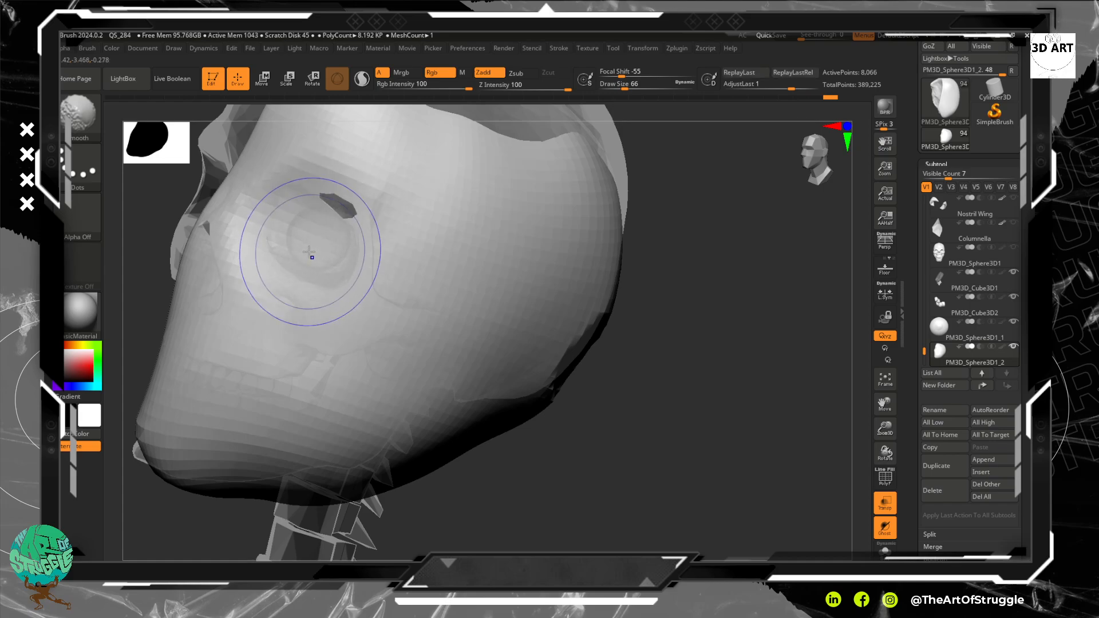
pyautogui.moveTo(313, 249); pyautogui.dragTo(349, 273)
pyautogui.moveTo(344, 274)
pyautogui.keyDown('shift'); pyautogui.mouseDown()
pyautogui.moveTo(286, 258)
pyautogui.moveTo(331, 205)
pyautogui.moveTo(352, 200)
pyautogui.moveTo(364, 215)
pyautogui.moveTo(328, 184)
pyautogui.moveTo(382, 222)
pyautogui.moveTo(343, 207)
pyautogui.moveTo(358, 215)
pyautogui.mouseUp(); pyautogui.keyUp('shift')
# Step: Build up a half nose with a projecting tip on the form's inner edge at draw size 30, and smooth the bridge
pyautogui.press('[')
pyautogui.press('[')
pyautogui.keyDown('shift'); pyautogui.moveTo(663, 455); pyautogui.dragTo(682, 413); pyautogui.keyUp('shift')
pyautogui.keyDown('alt'); pyautogui.moveTo(606, 317); pyautogui.dragTo(608, 359); pyautogui.keyUp('alt')
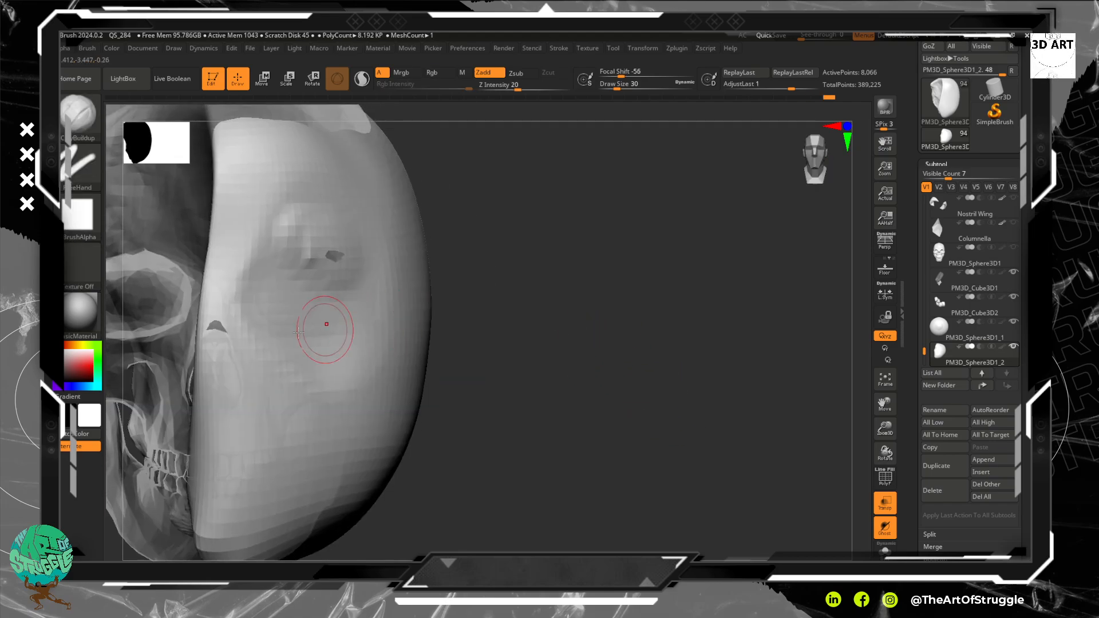
pyautogui.moveTo(227, 298)
pyautogui.mouseDown()
pyautogui.moveTo(220, 390)
pyautogui.moveTo(214, 356)
pyautogui.moveTo(233, 397)
pyautogui.moveTo(262, 379)
pyautogui.moveTo(257, 369)
pyautogui.mouseUp()
pyautogui.moveTo(218, 408)
pyautogui.mouseDown()
pyautogui.moveTo(229, 327)
pyautogui.moveTo(229, 401)
pyautogui.moveTo(210, 406)
pyautogui.moveTo(212, 381)
pyautogui.mouseUp()
pyautogui.keyDown('shift'); pyautogui.moveTo(209, 339); pyautogui.dragTo(221, 298); pyautogui.keyUp('shift')
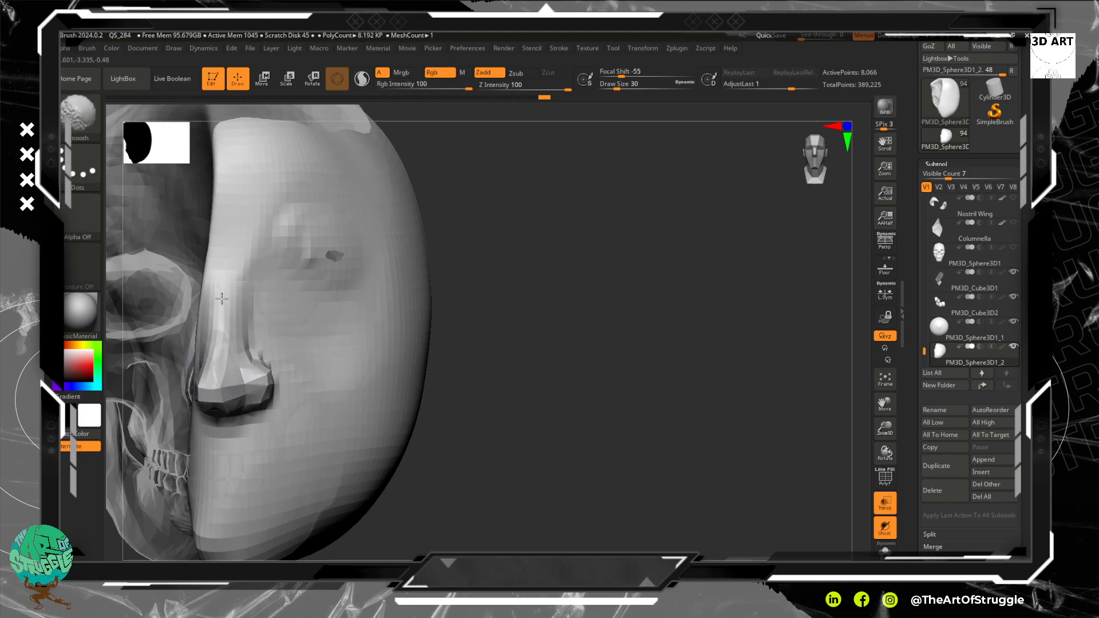
pyautogui.keyDown('shift'); pyautogui.moveTo(217, 339); pyautogui.dragTo(226, 292); pyautogui.keyUp('shift')
# Step: Sculpt the brow ridge above the eye socket and carve back the temple beside it, smoothing both areas
pyautogui.moveTo(553, 457)
pyautogui.mouseDown()
pyautogui.moveTo(424, 458)
pyautogui.moveTo(495, 435)
pyautogui.mouseUp()
pyautogui.moveTo(367, 256)
pyautogui.mouseDown()
pyautogui.moveTo(346, 233)
pyautogui.moveTo(312, 230)
pyautogui.moveTo(375, 263)
pyautogui.mouseUp()
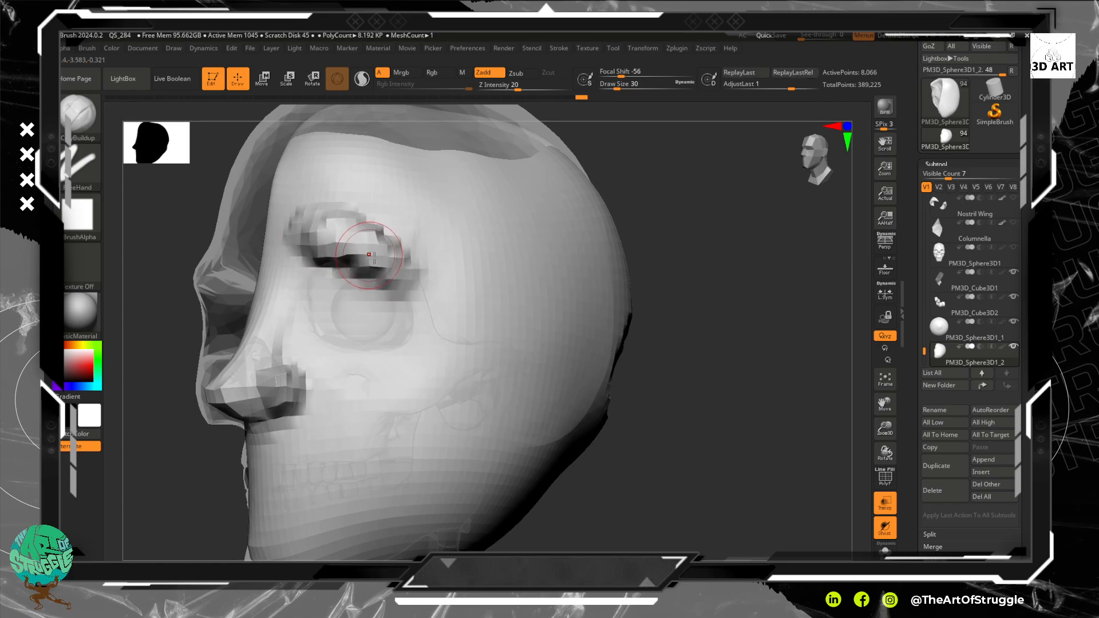
pyautogui.keyDown('shift'); pyautogui.moveTo(329, 236); pyautogui.dragTo(425, 286); pyautogui.keyUp('shift')
pyautogui.moveTo(447, 226)
pyautogui.mouseDown()
pyautogui.moveTo(461, 292)
pyautogui.moveTo(481, 275)
pyautogui.moveTo(520, 309)
pyautogui.moveTo(493, 252)
pyautogui.moveTo(472, 290)
pyautogui.mouseUp()
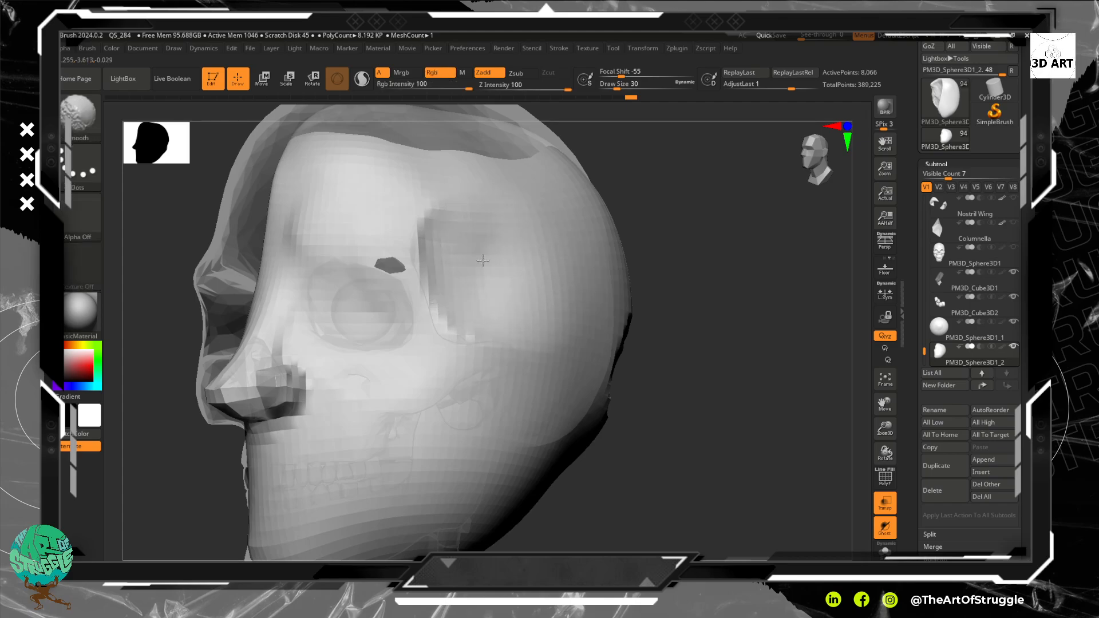
pyautogui.keyDown('shift'); pyautogui.moveTo(443, 234); pyautogui.dragTo(480, 315); pyautogui.keyUp('shift')
# Step: Carve the form open over the eye socket to expose the eyeball, and reshape and smooth the brow and inner eye corner
pyautogui.moveTo(335, 243)
pyautogui.mouseDown()
pyautogui.moveTo(375, 261)
pyautogui.moveTo(408, 300)
pyautogui.moveTo(386, 278)
pyautogui.moveTo(355, 320)
pyautogui.moveTo(326, 287)
pyautogui.moveTo(378, 309)
pyautogui.mouseUp()
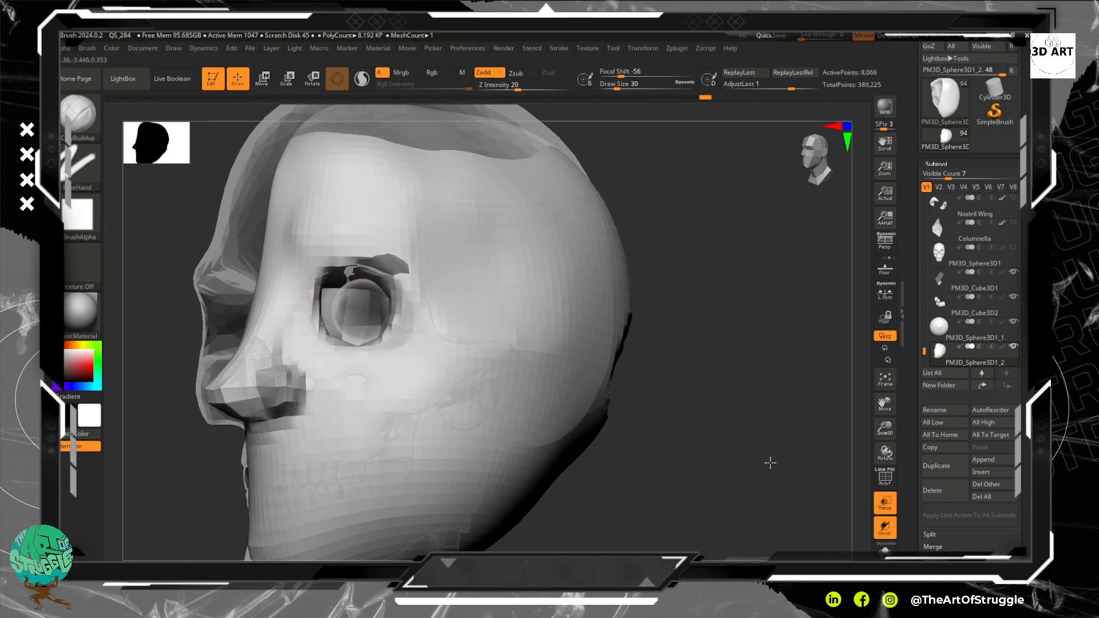
pyautogui.moveTo(771, 462); pyautogui.dragTo(687, 370)
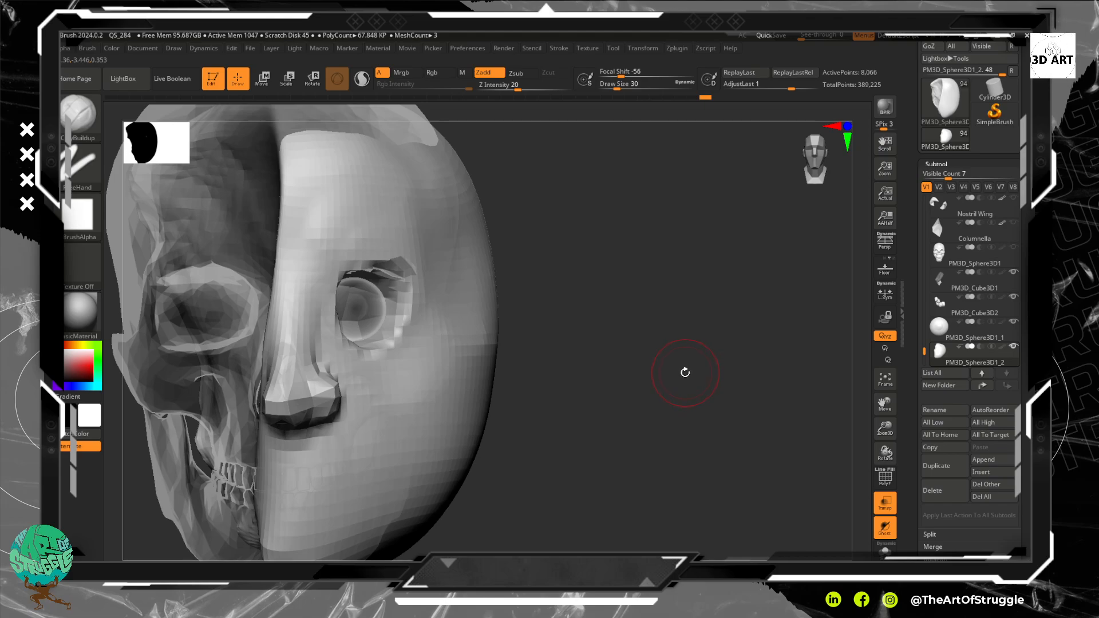
pyautogui.moveTo(372, 301)
pyautogui.keyDown('shift'); pyautogui.mouseDown()
pyautogui.moveTo(325, 324)
pyautogui.moveTo(327, 338)
pyautogui.moveTo(349, 295)
pyautogui.moveTo(342, 273)
pyautogui.moveTo(367, 290)
pyautogui.mouseUp(); pyautogui.keyUp('shift')
pyautogui.press('shift')
pyautogui.moveTo(334, 232)
pyautogui.mouseDown()
pyautogui.moveTo(396, 268)
pyautogui.moveTo(348, 260)
pyautogui.moveTo(392, 274)
pyautogui.mouseUp()
pyautogui.moveTo(331, 335)
pyautogui.keyDown('shift'); pyautogui.mouseDown()
pyautogui.moveTo(336, 318)
pyautogui.moveTo(319, 307)
pyautogui.mouseUp(); pyautogui.keyUp('shift')
pyautogui.keyDown('alt'); pyautogui.moveTo(670, 442); pyautogui.dragTo(644, 421); pyautogui.keyUp('alt')
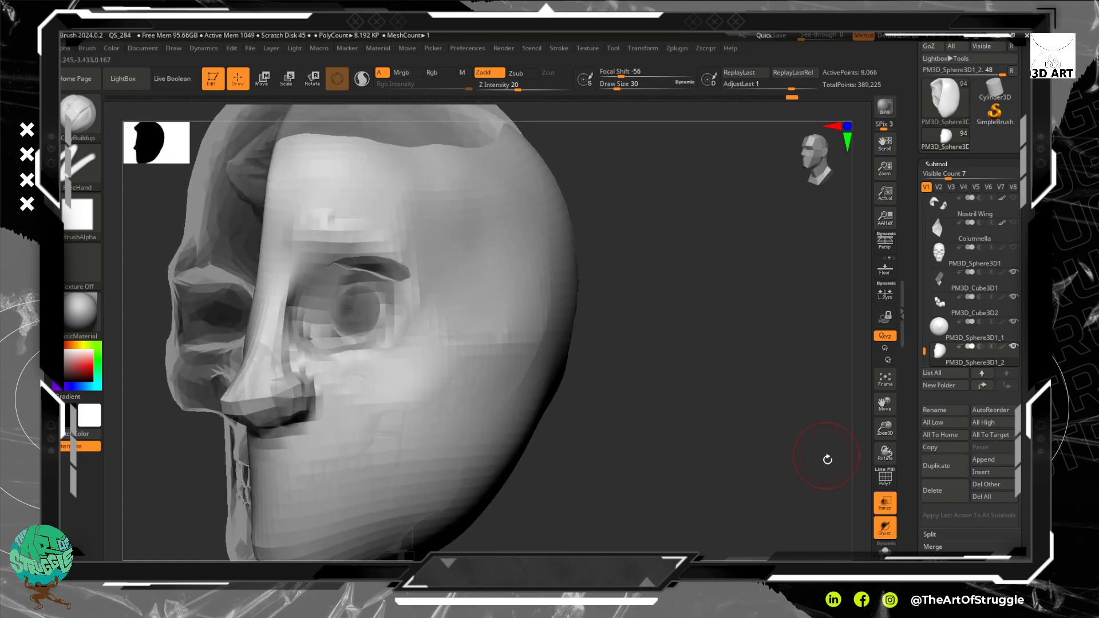
# Step: Turn off Ghost and transparency to display the form and skull as solid surfaces
pyautogui.click(886, 532)
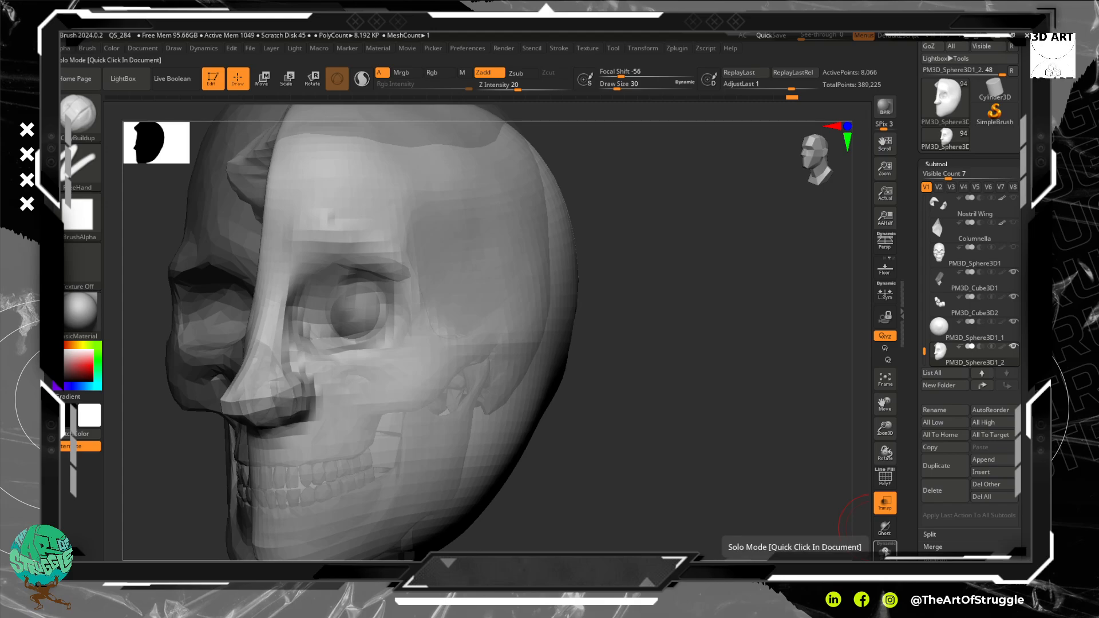
pyautogui.click(886, 550)
pyautogui.click(885, 550)
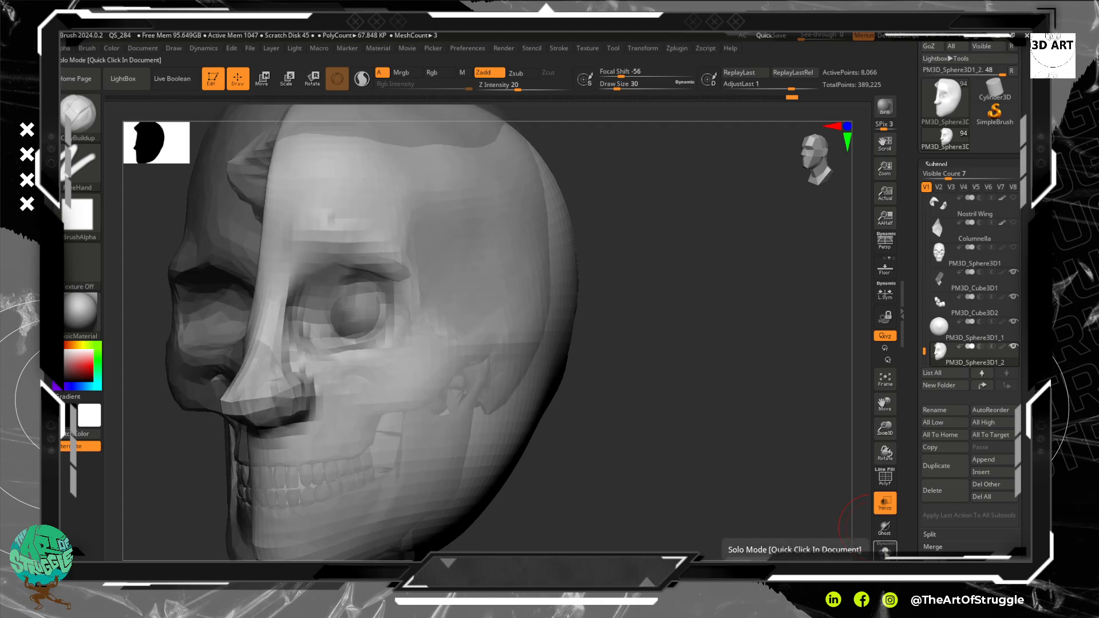
pyautogui.moveTo(675, 422)
pyautogui.mouseDown()
pyautogui.moveTo(699, 410)
pyautogui.moveTo(653, 426)
pyautogui.mouseUp()
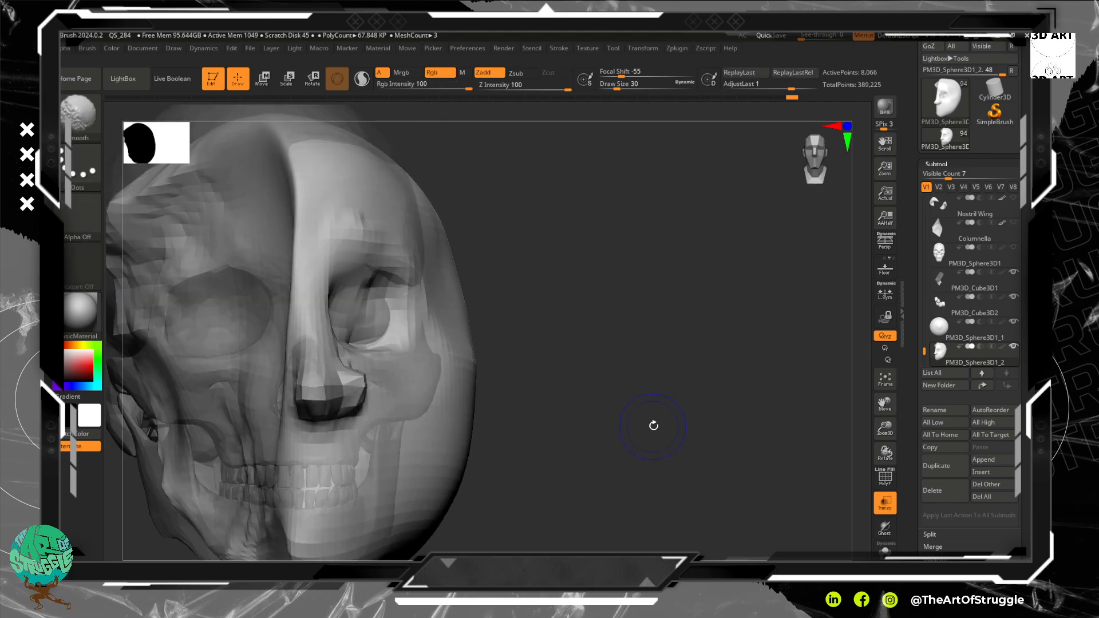
pyautogui.click(897, 513)
pyautogui.scroll(3, 650, 387)
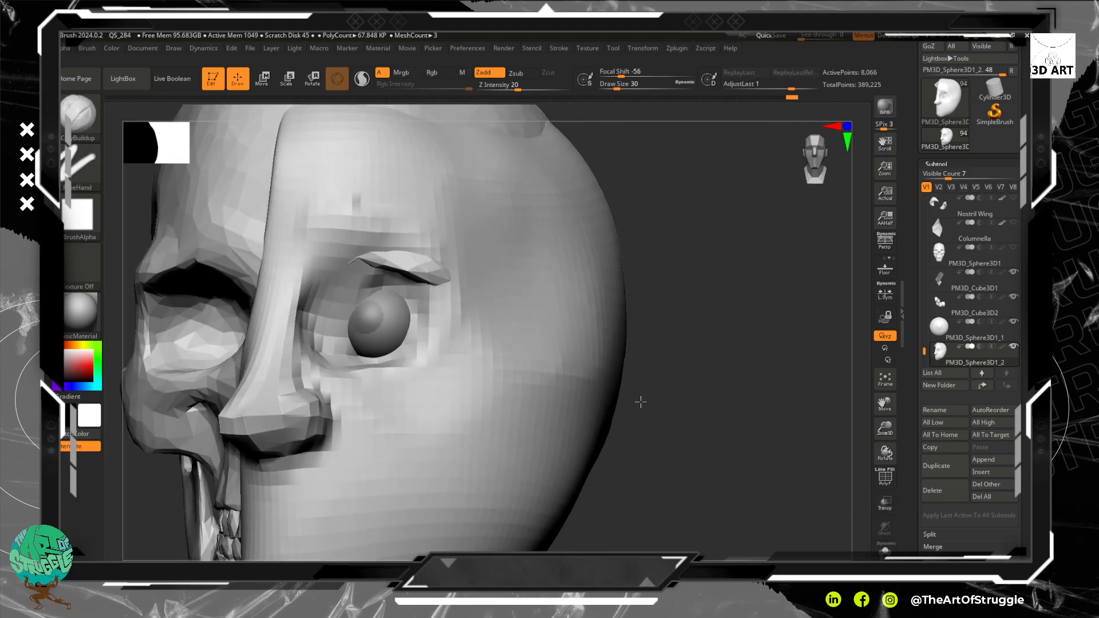
# Step: Build up and smooth the brow ridge and the upper rim of the eye socket above the eyeball
pyautogui.moveTo(641, 402); pyautogui.dragTo(650, 399)
pyautogui.moveTo(342, 337)
pyautogui.keyDown('shift'); pyautogui.mouseDown()
pyautogui.moveTo(385, 350)
pyautogui.moveTo(395, 304)
pyautogui.mouseUp(); pyautogui.keyUp('shift')
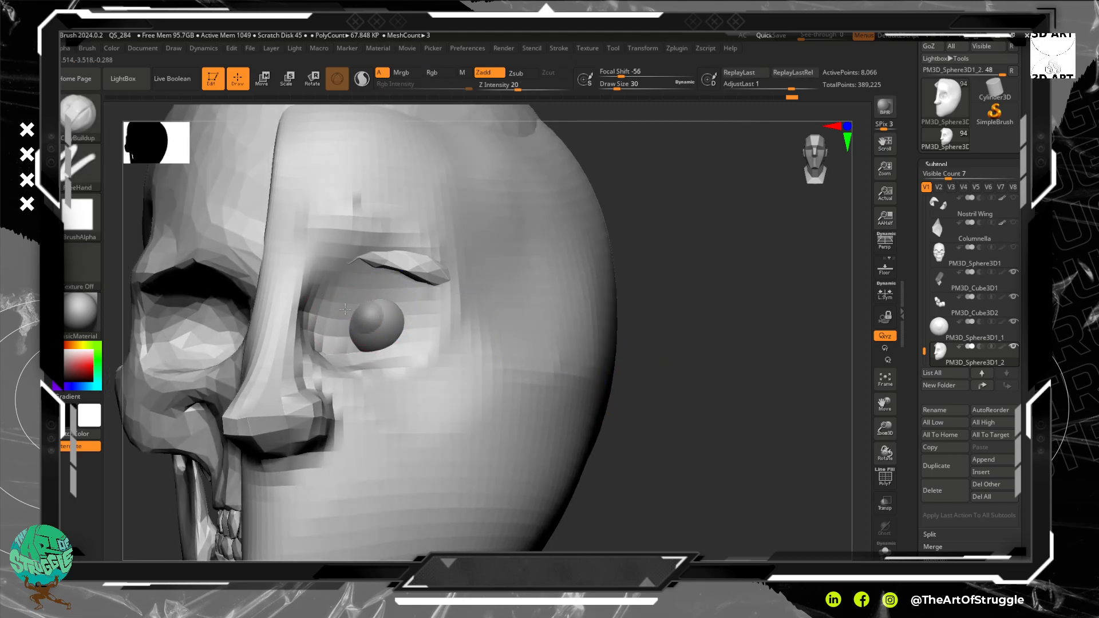
pyautogui.moveTo(363, 248)
pyautogui.mouseDown()
pyautogui.moveTo(404, 251)
pyautogui.moveTo(453, 277)
pyautogui.moveTo(441, 297)
pyautogui.moveTo(453, 287)
pyautogui.moveTo(413, 246)
pyautogui.moveTo(394, 262)
pyautogui.moveTo(362, 243)
pyautogui.moveTo(419, 242)
pyautogui.mouseUp()
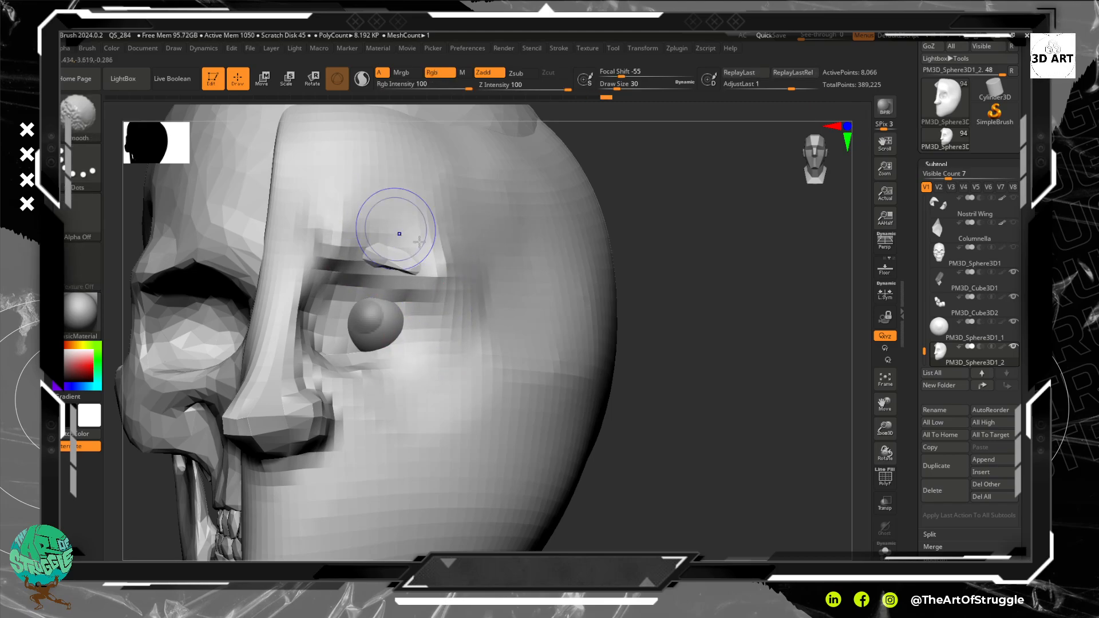
pyautogui.moveTo(736, 444); pyautogui.dragTo(643, 358)
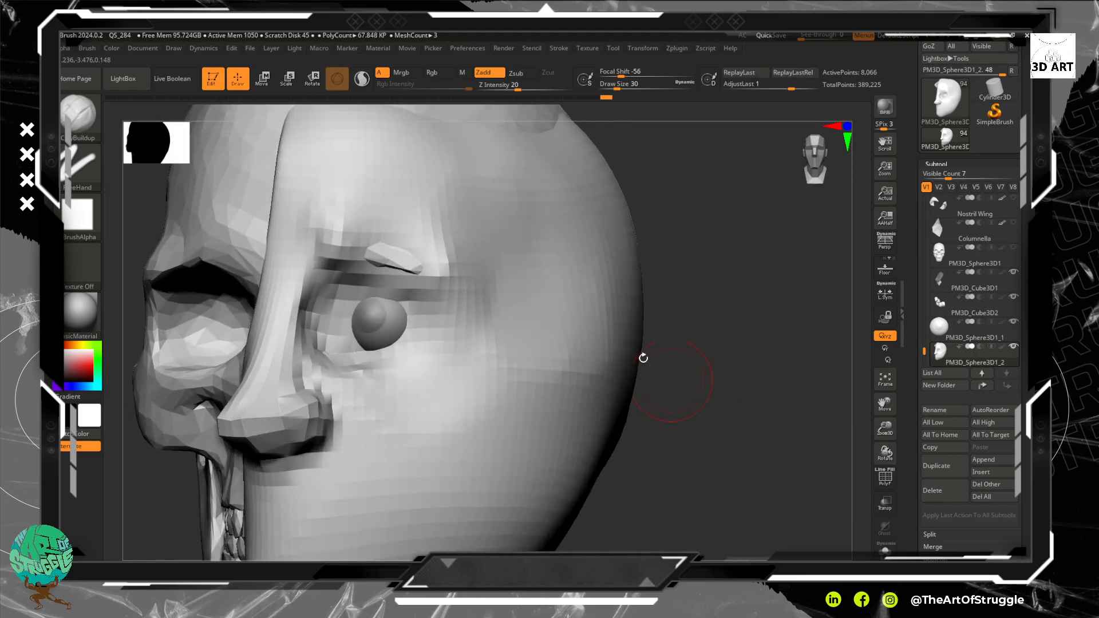
pyautogui.moveTo(398, 244)
pyautogui.mouseDown()
pyautogui.moveTo(409, 258)
pyautogui.moveTo(361, 241)
pyautogui.moveTo(429, 258)
pyautogui.mouseUp()
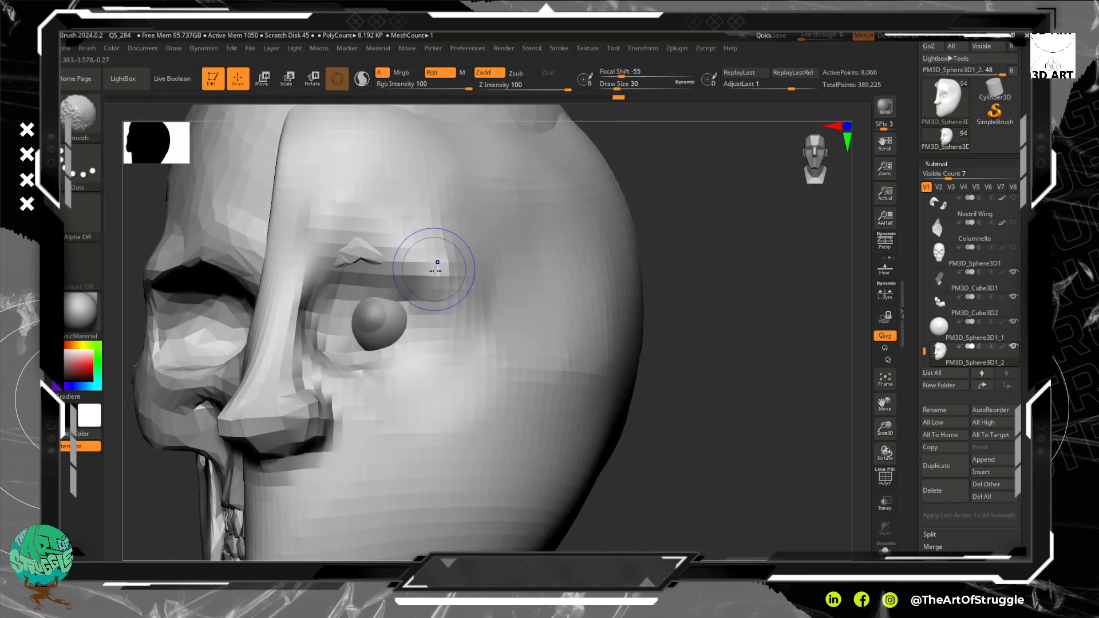
# Step: Build rough upper and lower eyelids around the eyeball with ClayBuildup at draw size 22
pyautogui.moveTo(367, 343)
pyautogui.mouseDown()
pyautogui.moveTo(395, 323)
pyautogui.moveTo(369, 331)
pyautogui.mouseUp()
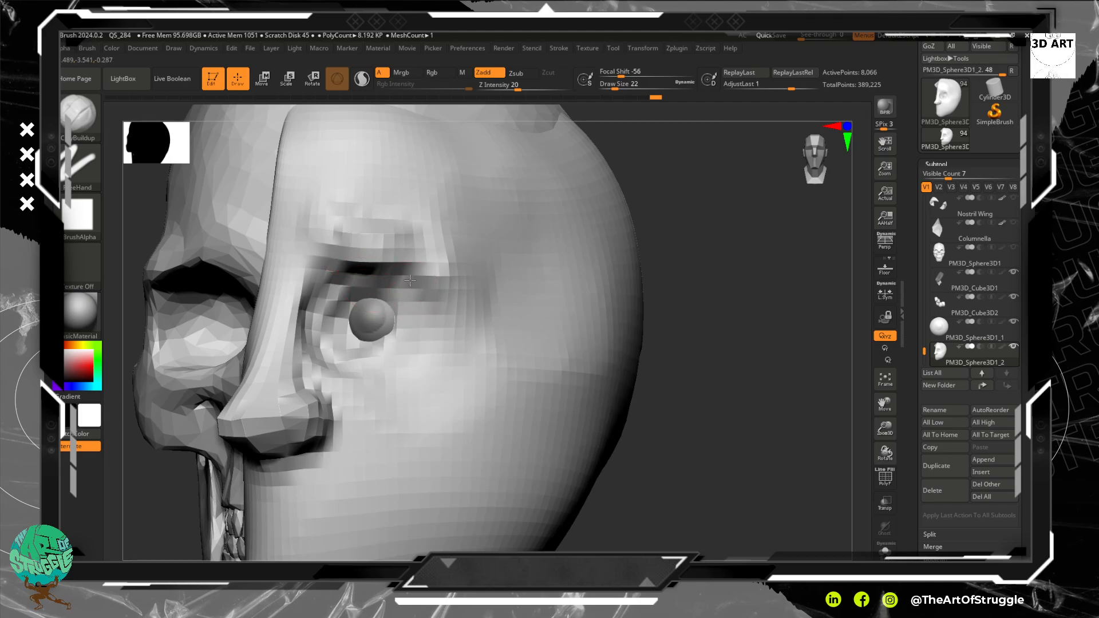
pyautogui.moveTo(410, 280)
pyautogui.mouseDown()
pyautogui.moveTo(441, 283)
pyautogui.moveTo(375, 259)
pyautogui.moveTo(430, 280)
pyautogui.moveTo(409, 275)
pyautogui.moveTo(422, 275)
pyautogui.moveTo(411, 294)
pyautogui.moveTo(444, 312)
pyautogui.moveTo(364, 270)
pyautogui.moveTo(395, 260)
pyautogui.moveTo(418, 269)
pyautogui.mouseUp()
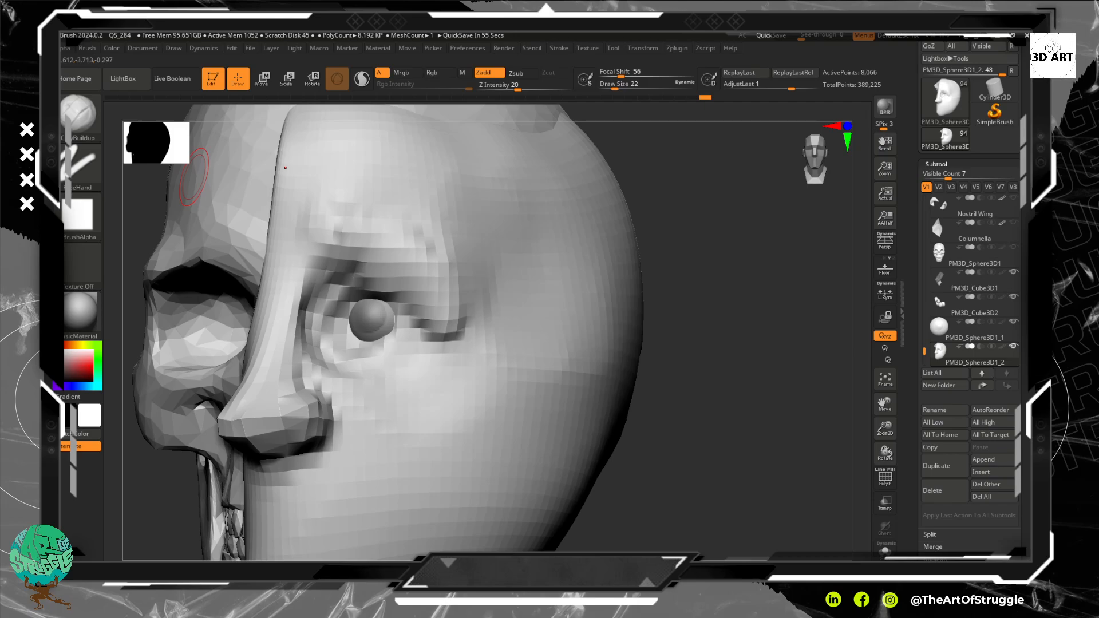
pyautogui.moveTo(353, 312)
pyautogui.keyDown('shift'); pyautogui.mouseDown()
pyautogui.moveTo(399, 333)
pyautogui.moveTo(366, 306)
pyautogui.moveTo(369, 339)
pyautogui.moveTo(388, 293)
pyautogui.moveTo(356, 287)
pyautogui.moveTo(413, 298)
pyautogui.mouseUp(); pyautogui.keyUp('shift')
pyautogui.moveTo(359, 347); pyautogui.dragTo(372, 328)
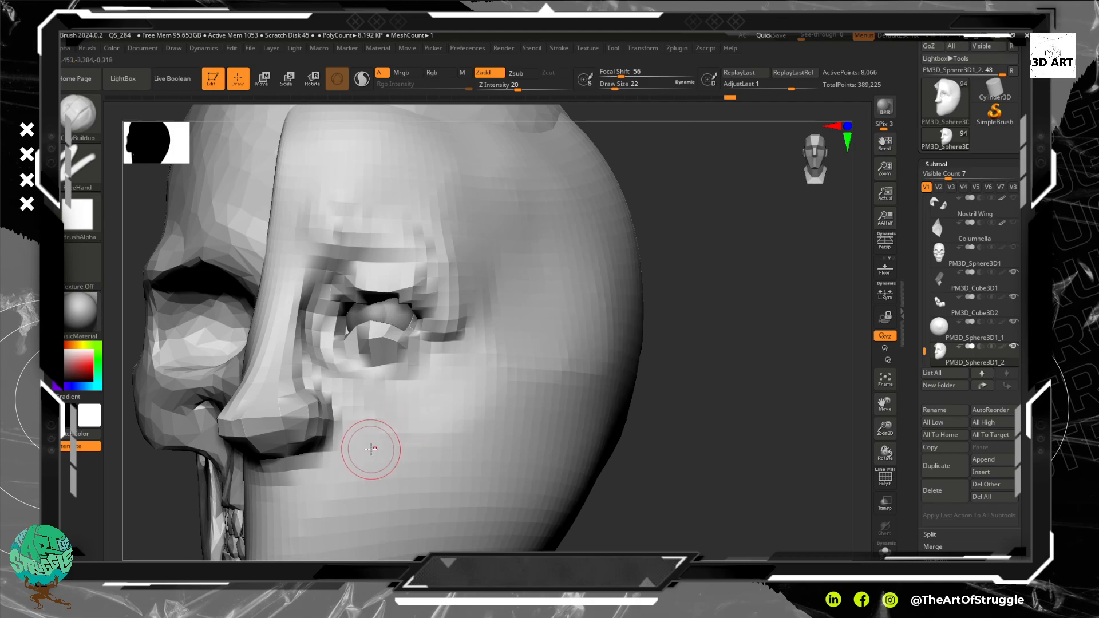
pyautogui.moveTo(348, 379)
pyautogui.mouseDown()
pyautogui.moveTo(409, 381)
pyautogui.moveTo(359, 364)
pyautogui.moveTo(372, 356)
pyautogui.moveTo(431, 379)
pyautogui.moveTo(355, 366)
pyautogui.moveTo(423, 390)
pyautogui.moveTo(383, 373)
pyautogui.moveTo(347, 337)
pyautogui.moveTo(342, 288)
pyautogui.mouseUp()
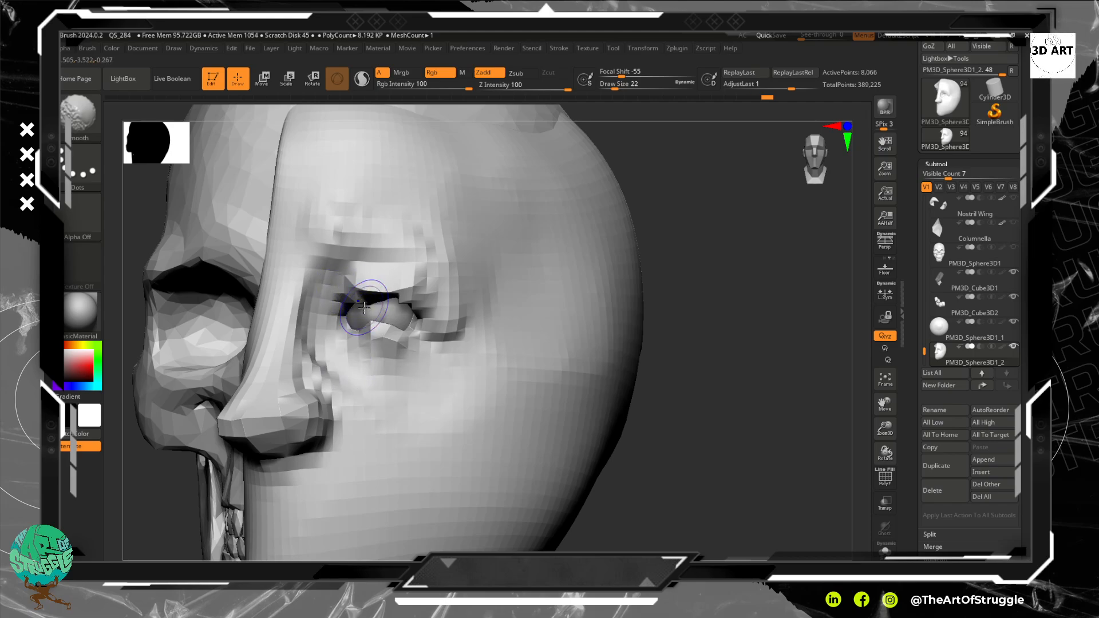
# Step: Smooth the eyelids, the outer eye corner and the crease under the brow into the surrounding surface
pyautogui.moveTo(373, 327)
pyautogui.keyDown('shift'); pyautogui.mouseDown()
pyautogui.moveTo(398, 313)
pyautogui.moveTo(389, 295)
pyautogui.moveTo(404, 290)
pyautogui.moveTo(412, 319)
pyautogui.mouseUp(); pyautogui.keyUp('shift')
pyautogui.moveTo(321, 334)
pyautogui.keyDown('shift'); pyautogui.mouseDown()
pyautogui.moveTo(391, 310)
pyautogui.moveTo(366, 318)
pyautogui.moveTo(410, 321)
pyautogui.mouseUp(); pyautogui.keyUp('shift')
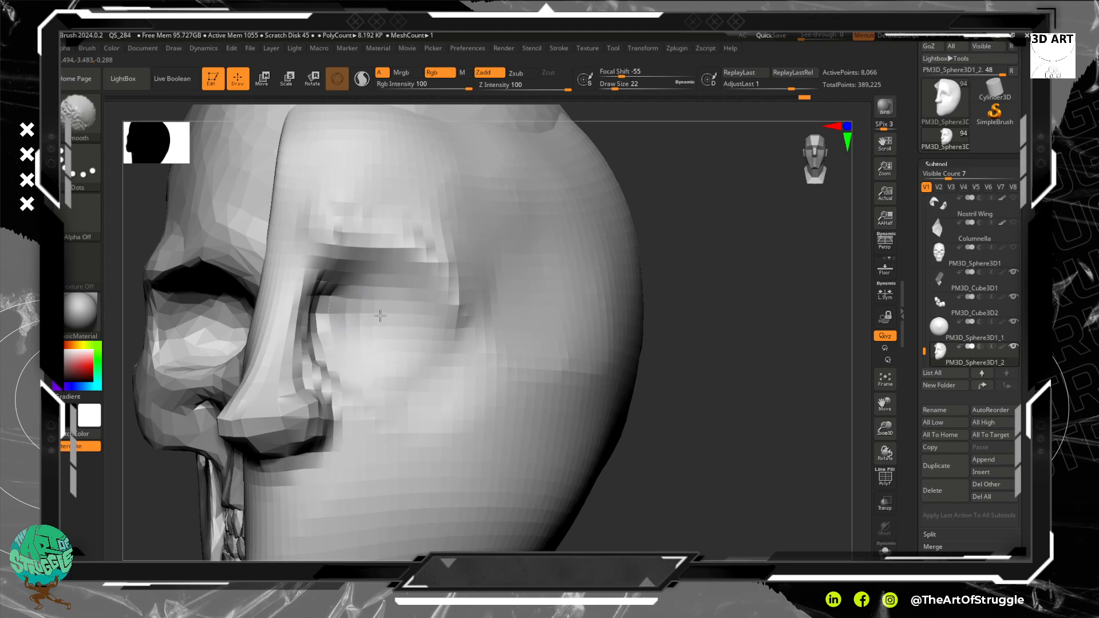
pyautogui.keyDown('shift'); pyautogui.moveTo(416, 349); pyautogui.dragTo(446, 309); pyautogui.keyUp('shift')
pyautogui.moveTo(408, 252)
pyautogui.keyDown('shift'); pyautogui.mouseDown()
pyautogui.moveTo(339, 281)
pyautogui.moveTo(426, 266)
pyautogui.moveTo(374, 246)
pyautogui.moveTo(429, 272)
pyautogui.mouseUp(); pyautogui.keyUp('shift')
pyautogui.moveTo(424, 267)
pyautogui.keyDown('shift'); pyautogui.mouseDown()
pyautogui.moveTo(369, 247)
pyautogui.moveTo(378, 264)
pyautogui.moveTo(367, 246)
pyautogui.moveTo(400, 252)
pyautogui.moveTo(378, 246)
pyautogui.moveTo(337, 246)
pyautogui.moveTo(340, 263)
pyautogui.moveTo(426, 269)
pyautogui.moveTo(349, 251)
pyautogui.moveTo(401, 249)
pyautogui.moveTo(439, 275)
pyautogui.mouseUp(); pyautogui.keyUp('shift')
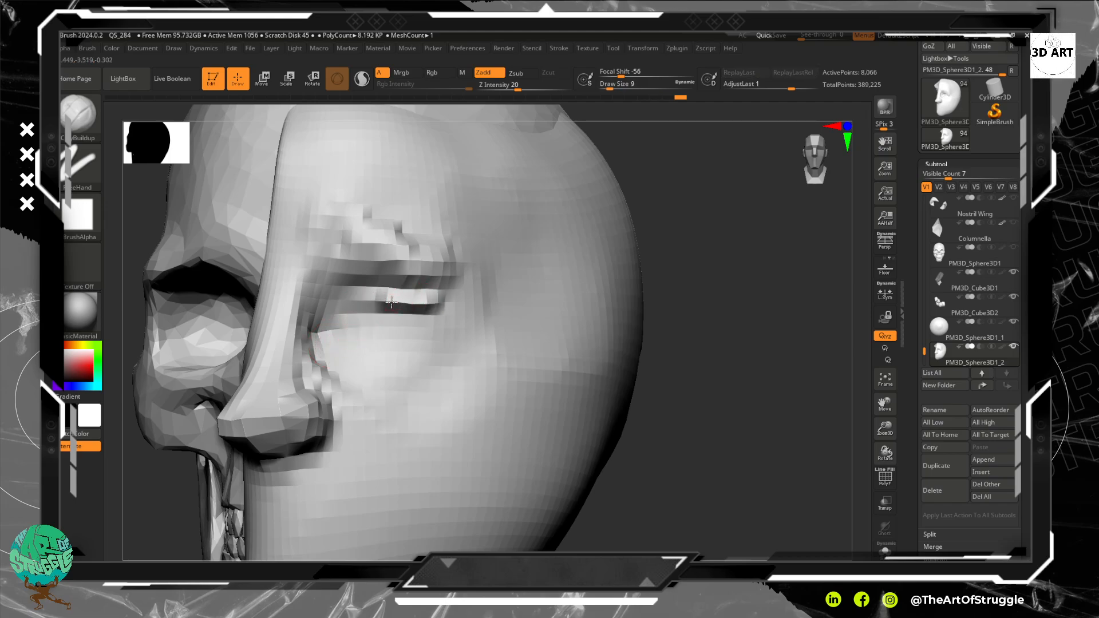
# Step: Undo the last fine upper-eyelid stroke, and divide the form's mesh to subdivision level 2
pyautogui.moveTo(391, 302); pyautogui.dragTo(445, 294)
pyautogui.hotkey('ctrl', 'z')
pyautogui.scroll(-10, 966, 219)
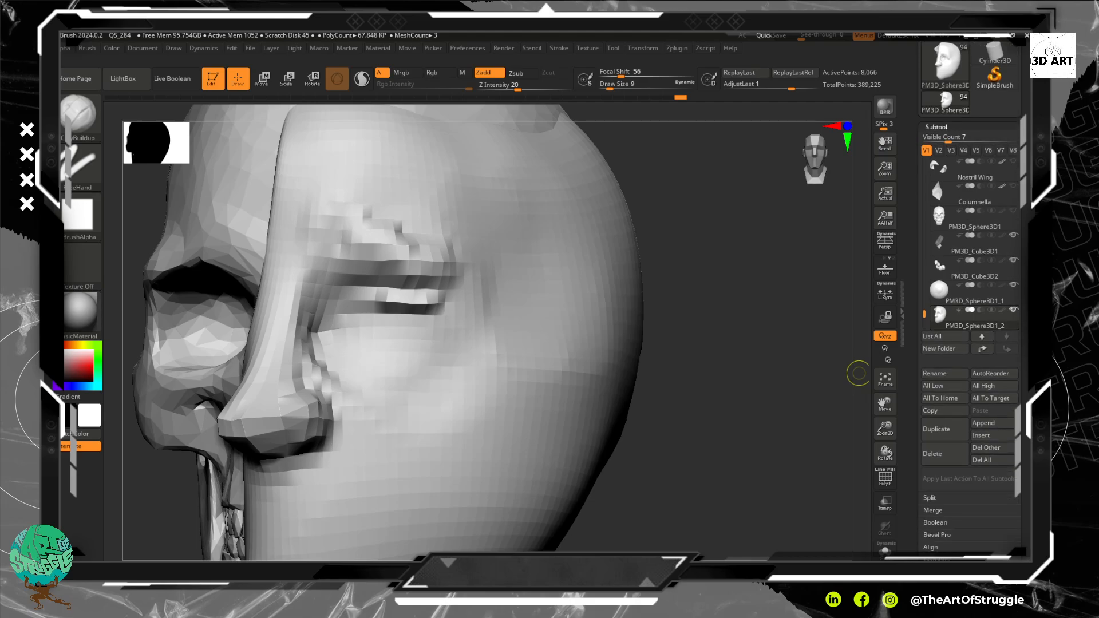
pyautogui.click(940, 220)
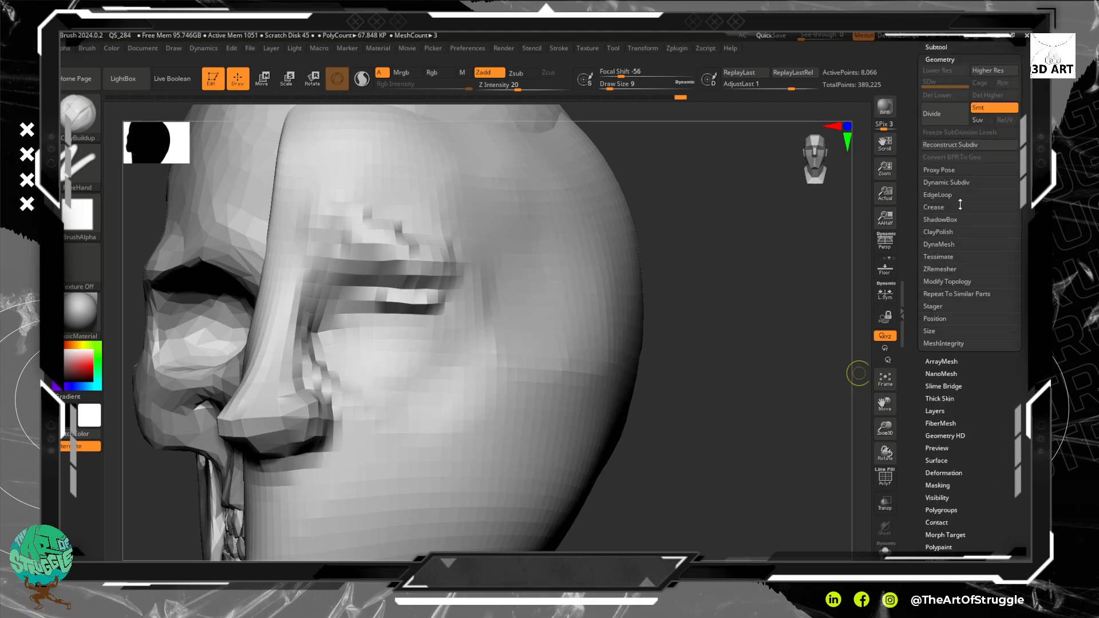
pyautogui.click(939, 114)
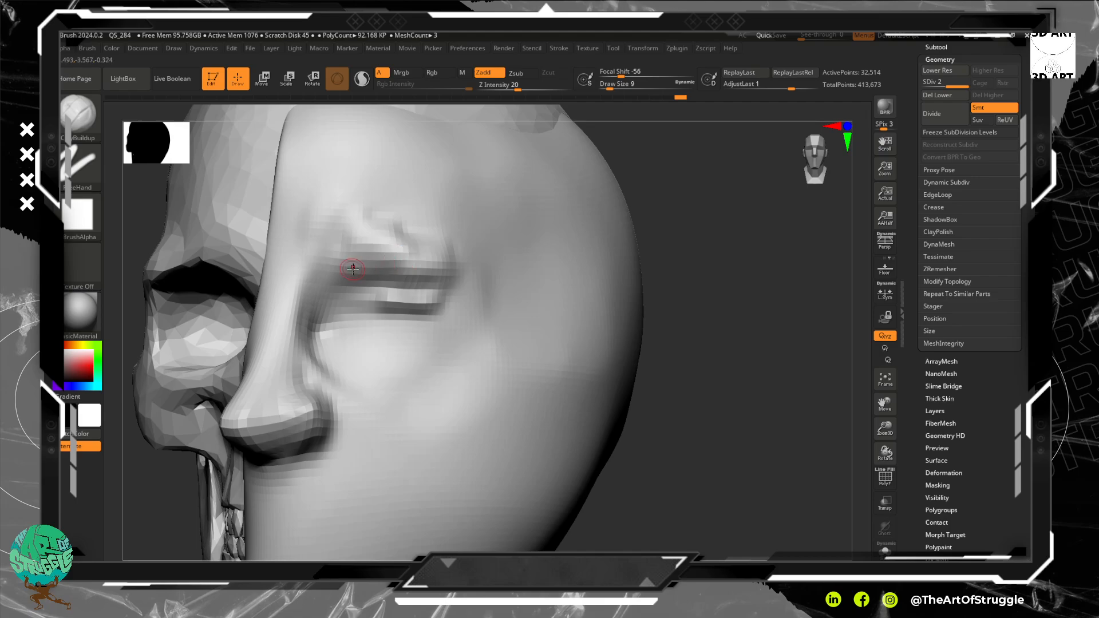
# Step: Smooth the brow and eyelid area at draw size 30, and carve the surface back to expose the eyeball
pyautogui.moveTo(380, 245)
pyautogui.keyDown('shift'); pyautogui.mouseDown()
pyautogui.moveTo(421, 295)
pyautogui.moveTo(389, 266)
pyautogui.mouseUp(); pyautogui.keyUp('shift')
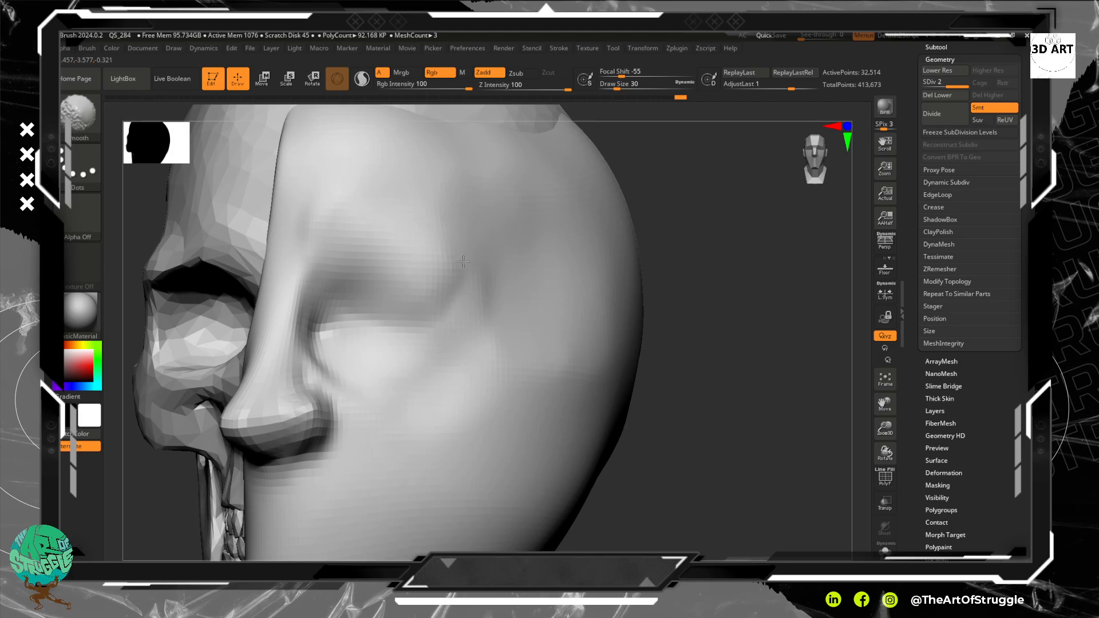
pyautogui.moveTo(419, 305)
pyautogui.keyDown('shift'); pyautogui.mouseDown()
pyautogui.moveTo(407, 273)
pyautogui.moveTo(426, 264)
pyautogui.moveTo(391, 261)
pyautogui.moveTo(425, 267)
pyautogui.moveTo(403, 268)
pyautogui.mouseUp(); pyautogui.keyUp('shift')
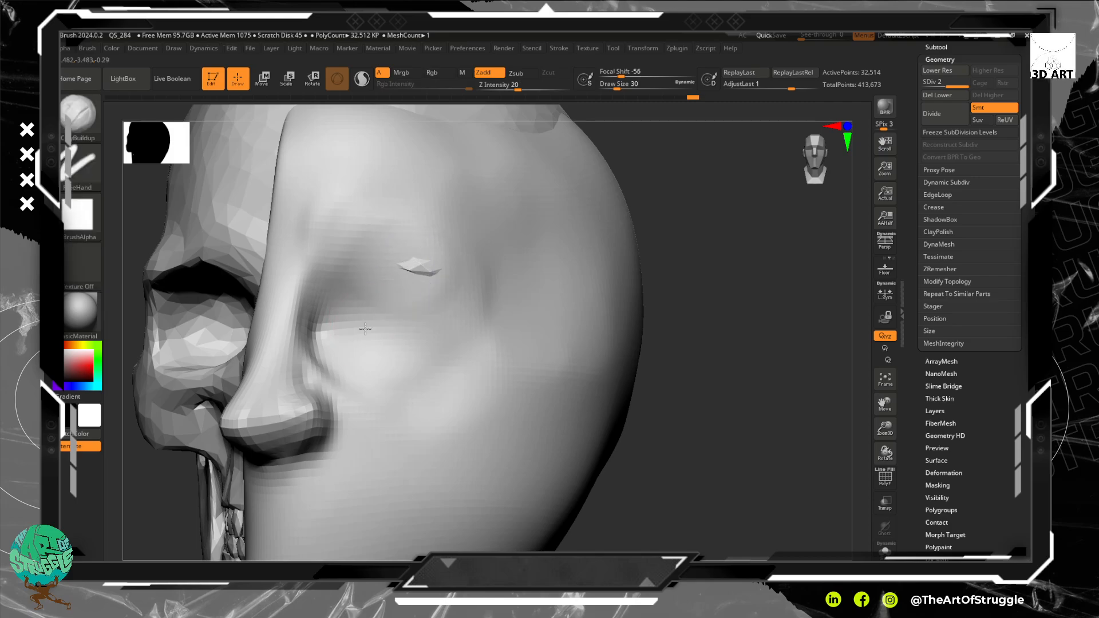
pyautogui.moveTo(363, 326)
pyautogui.keyDown('alt'); pyautogui.mouseDown()
pyautogui.moveTo(386, 319)
pyautogui.moveTo(372, 309)
pyautogui.mouseUp(); pyautogui.keyUp('alt')
# Step: Build up the upper and lower eyelids around the eyeball with ClayBuildup at draw size 14
pyautogui.press('[')
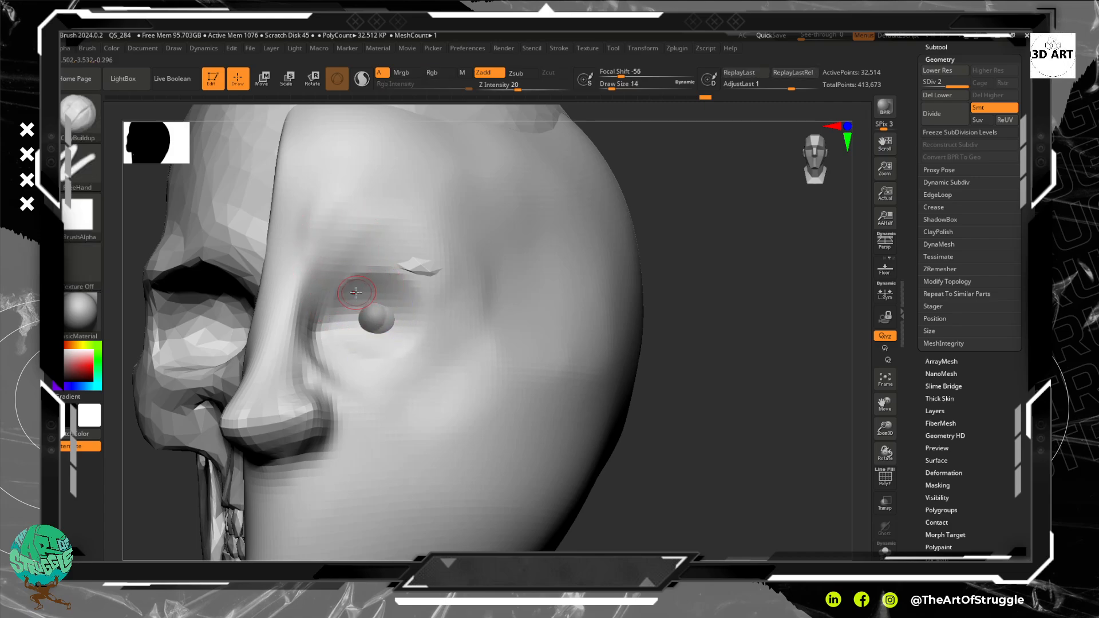
pyautogui.moveTo(351, 296); pyautogui.dragTo(408, 299)
pyautogui.moveTo(361, 300); pyautogui.dragTo(414, 310)
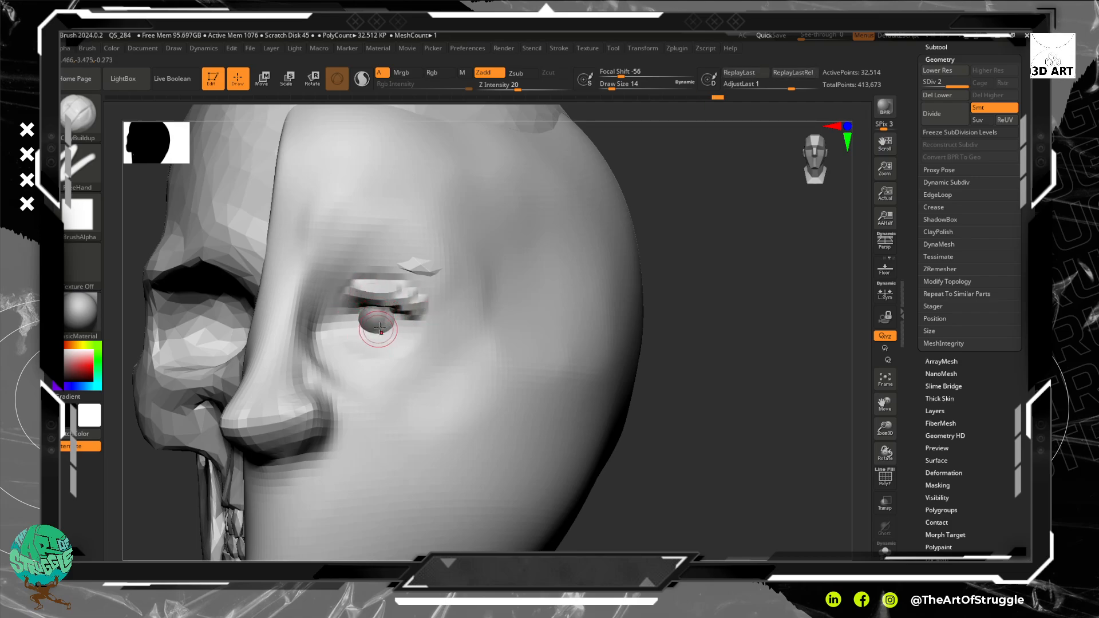
pyautogui.moveTo(402, 323)
pyautogui.mouseDown()
pyautogui.moveTo(340, 324)
pyautogui.moveTo(354, 374)
pyautogui.moveTo(338, 354)
pyautogui.moveTo(396, 372)
pyautogui.moveTo(410, 363)
pyautogui.moveTo(352, 367)
pyautogui.moveTo(373, 374)
pyautogui.moveTo(349, 362)
pyautogui.moveTo(400, 335)
pyautogui.moveTo(338, 339)
pyautogui.moveTo(372, 298)
pyautogui.moveTo(424, 298)
pyautogui.moveTo(442, 311)
pyautogui.moveTo(404, 373)
pyautogui.moveTo(376, 372)
pyautogui.moveTo(422, 357)
pyautogui.moveTo(402, 371)
pyautogui.moveTo(350, 372)
pyautogui.moveTo(349, 362)
pyautogui.mouseUp()
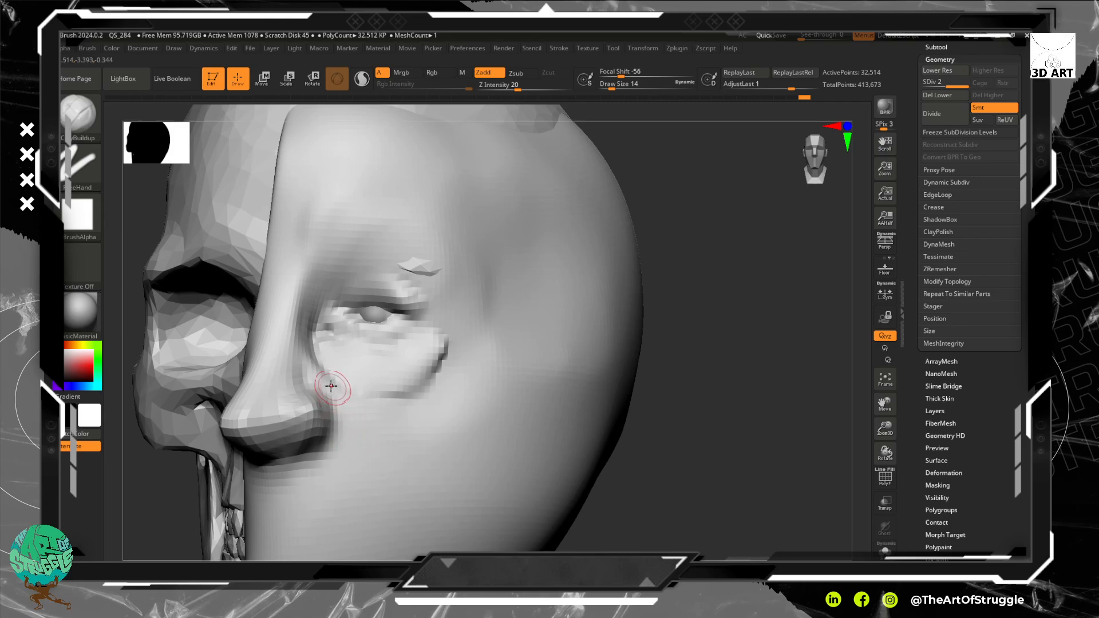
# Step: Build up clay strokes across the cheek, running from beside the nose outward beneath the lower eyelid
pyautogui.moveTo(332, 385); pyautogui.dragTo(386, 434)
pyautogui.moveTo(335, 406); pyautogui.dragTo(471, 449)
pyautogui.moveTo(377, 419); pyautogui.dragTo(418, 432)
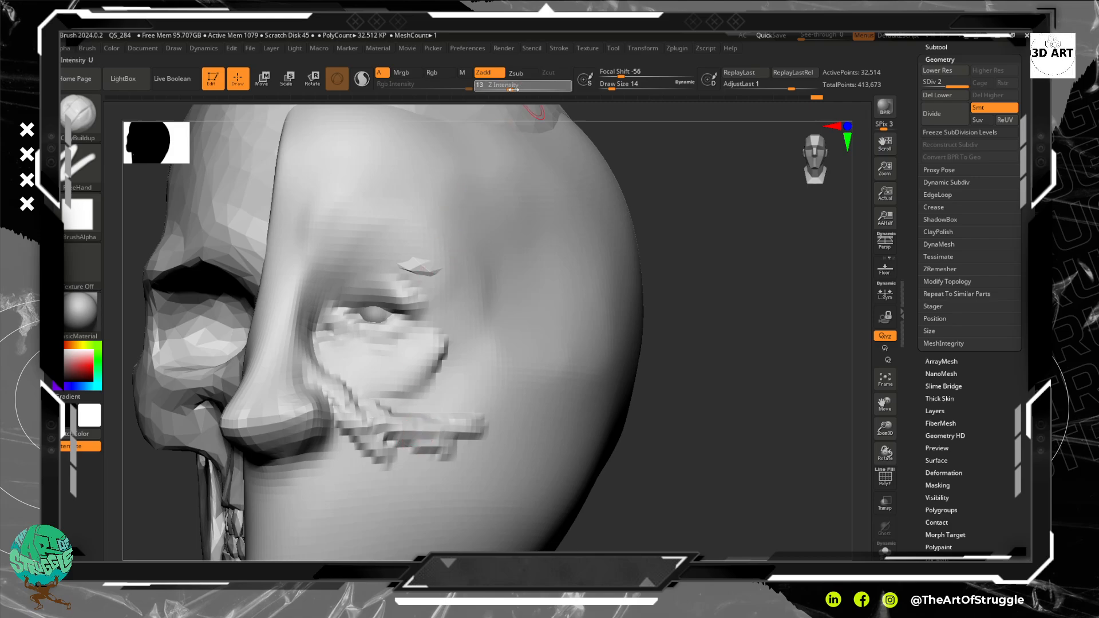
# Step: Build up the cheek below the eye with ClayBuildup at Z intensity 3, and smooth the strokes into the surrounding surface
pyautogui.moveTo(500, 90); pyautogui.dragTo(494, 90)
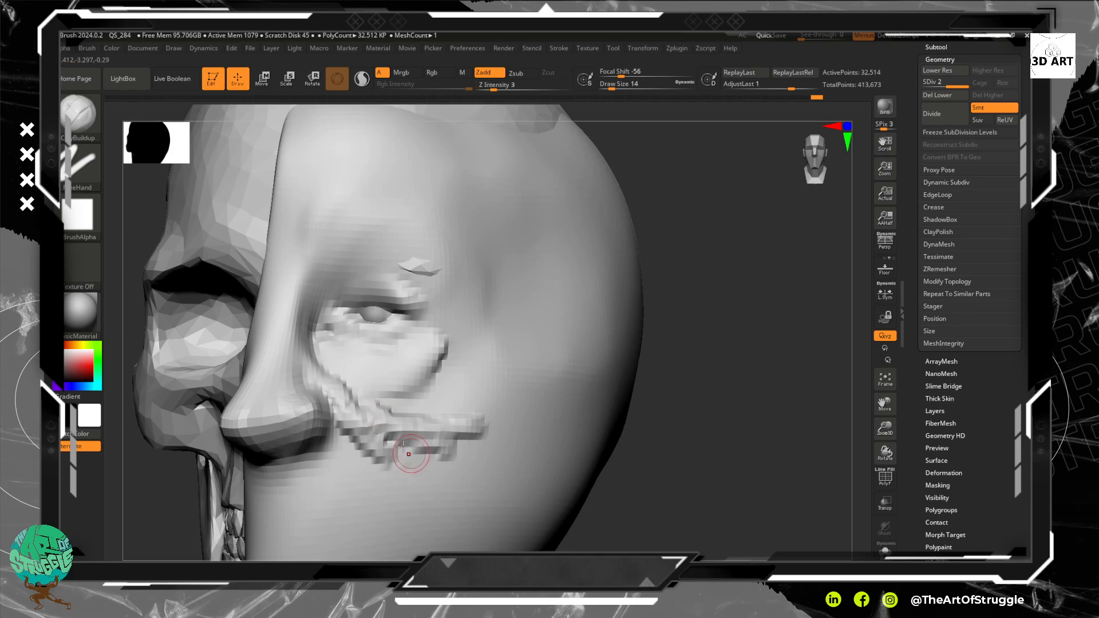
pyautogui.moveTo(464, 460)
pyautogui.mouseDown()
pyautogui.moveTo(452, 472)
pyautogui.moveTo(503, 441)
pyautogui.moveTo(384, 444)
pyautogui.moveTo(381, 456)
pyautogui.moveTo(466, 447)
pyautogui.mouseUp()
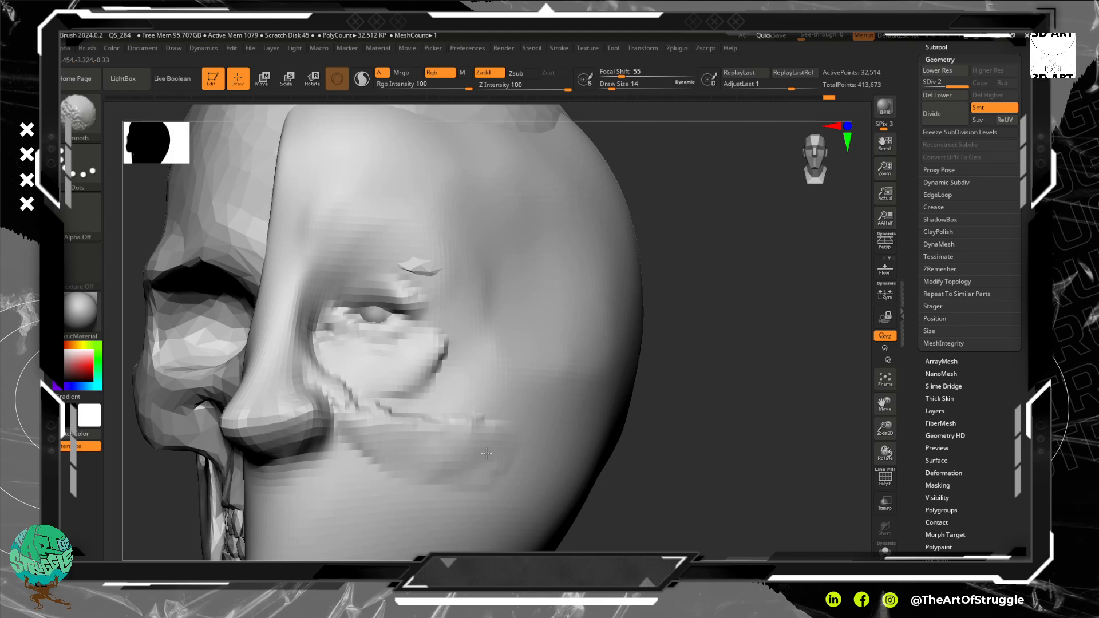
pyautogui.keyDown('shift'); pyautogui.moveTo(364, 414); pyautogui.dragTo(343, 408); pyautogui.keyUp('shift')
pyautogui.moveTo(441, 442)
pyautogui.keyDown('shift'); pyautogui.mouseDown()
pyautogui.moveTo(424, 419)
pyautogui.moveTo(513, 414)
pyautogui.mouseUp(); pyautogui.keyUp('shift')
pyautogui.moveTo(513, 414)
pyautogui.mouseDown()
pyautogui.moveTo(425, 436)
pyautogui.moveTo(516, 420)
pyautogui.moveTo(523, 381)
pyautogui.moveTo(476, 389)
pyautogui.moveTo(484, 355)
pyautogui.moveTo(503, 350)
pyautogui.moveTo(453, 436)
pyautogui.moveTo(493, 395)
pyautogui.mouseUp()
pyautogui.keyDown('shift'); pyautogui.moveTo(433, 415); pyautogui.dragTo(418, 426); pyautogui.keyUp('shift')
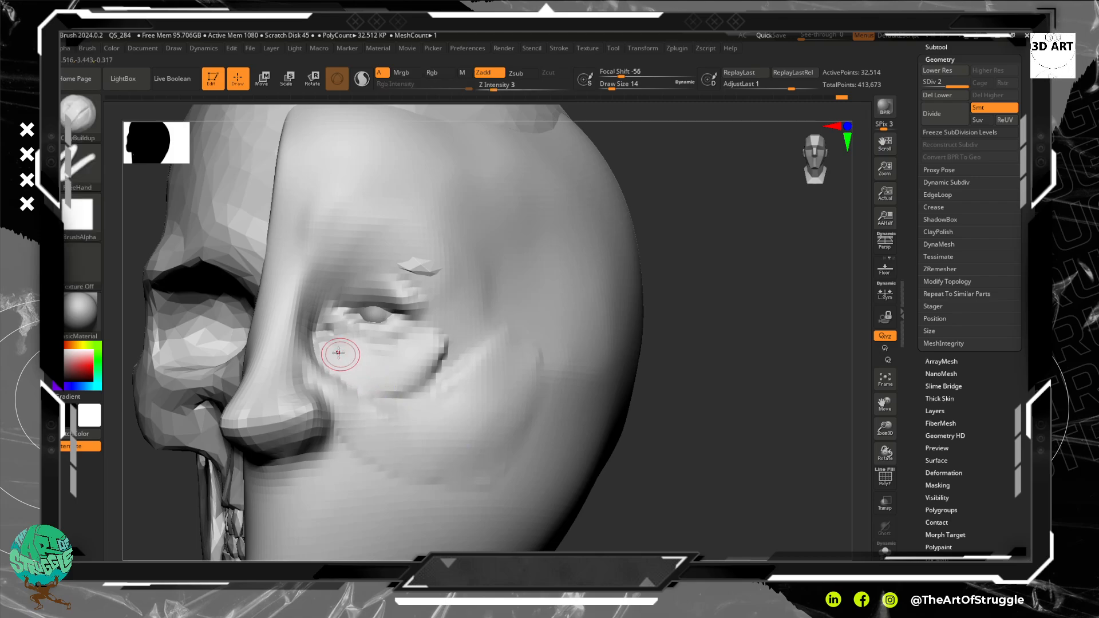
# Step: Build up the lower-eyelid bag, the upper eyelid and the brow fold running down the side of the nose with ClayBuildup
pyautogui.moveTo(332, 350)
pyautogui.mouseDown()
pyautogui.moveTo(401, 372)
pyautogui.moveTo(424, 343)
pyautogui.moveTo(401, 375)
pyautogui.moveTo(421, 367)
pyautogui.moveTo(369, 373)
pyautogui.mouseUp()
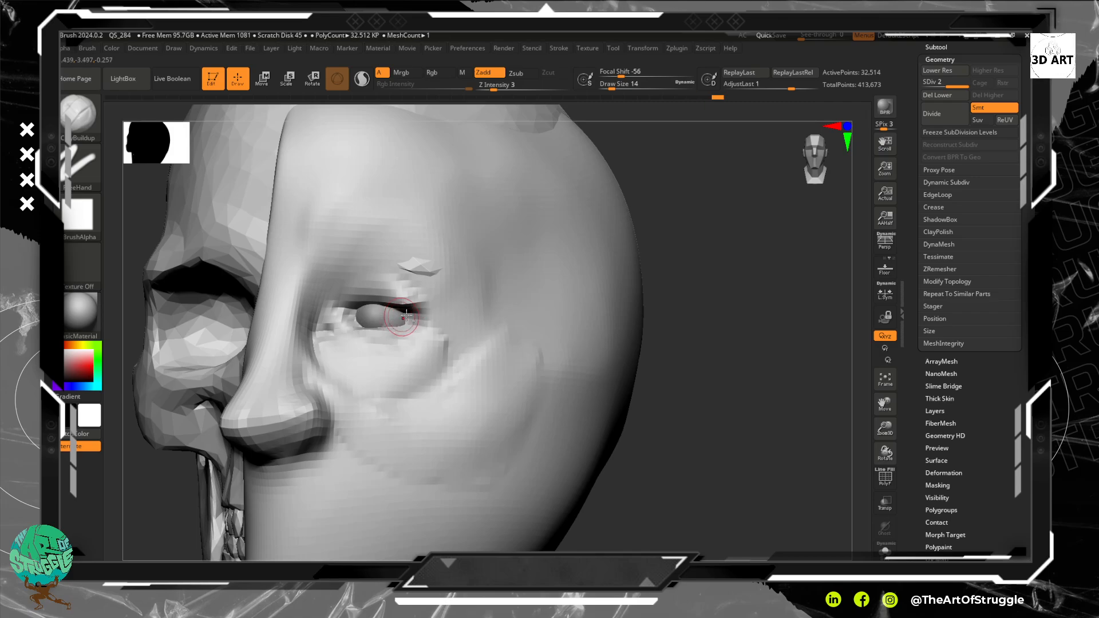
pyautogui.moveTo(412, 310); pyautogui.dragTo(413, 312)
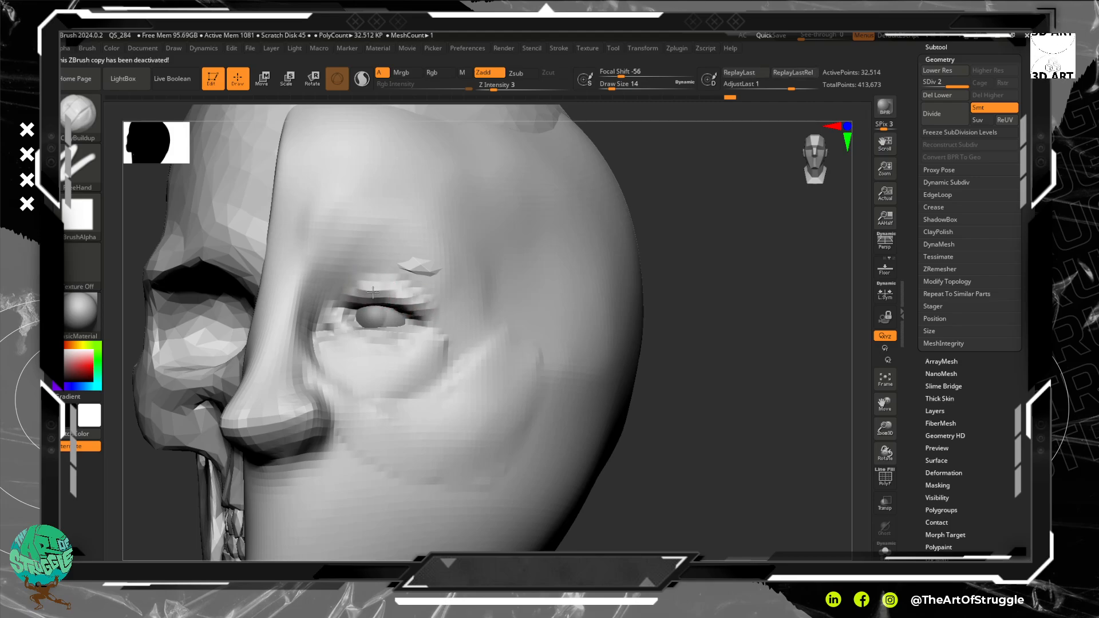
pyautogui.moveTo(367, 296)
pyautogui.mouseDown()
pyautogui.moveTo(316, 328)
pyautogui.moveTo(328, 325)
pyautogui.mouseUp()
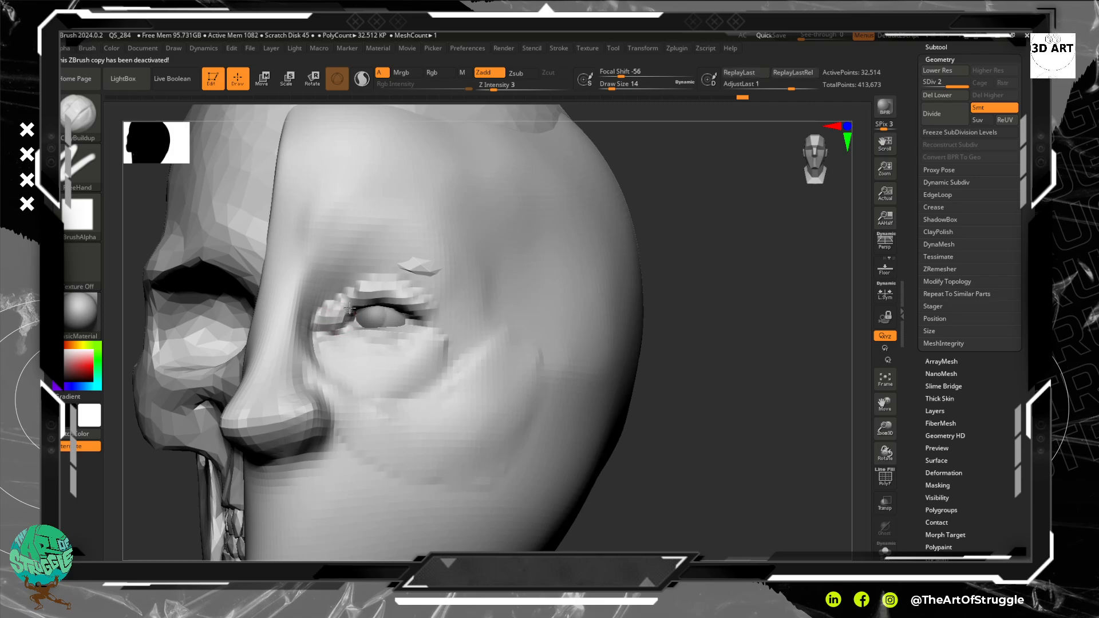
pyautogui.moveTo(311, 275)
pyautogui.mouseDown()
pyautogui.moveTo(350, 259)
pyautogui.moveTo(399, 262)
pyautogui.moveTo(341, 263)
pyautogui.moveTo(440, 272)
pyautogui.moveTo(353, 256)
pyautogui.moveTo(375, 246)
pyautogui.moveTo(395, 260)
pyautogui.moveTo(345, 248)
pyautogui.moveTo(405, 258)
pyautogui.moveTo(283, 337)
pyautogui.moveTo(309, 283)
pyautogui.moveTo(291, 333)
pyautogui.mouseUp()
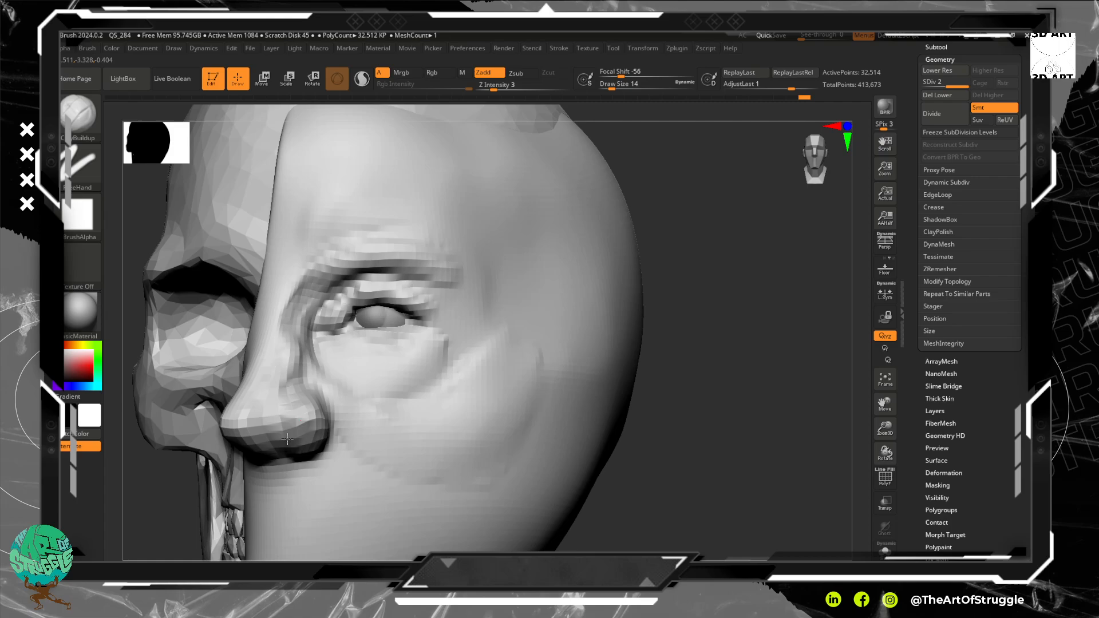
# Step: Shape the nose tip and its underside with clay strokes, and smooth the cheekbone below the eye
pyautogui.moveTo(297, 438)
pyautogui.mouseDown()
pyautogui.moveTo(308, 448)
pyautogui.moveTo(319, 417)
pyautogui.moveTo(295, 420)
pyautogui.moveTo(303, 439)
pyautogui.moveTo(312, 427)
pyautogui.moveTo(245, 453)
pyautogui.moveTo(252, 441)
pyautogui.mouseUp()
pyautogui.moveTo(651, 385); pyautogui.dragTo(621, 272)
pyautogui.moveTo(293, 442)
pyautogui.mouseDown()
pyautogui.moveTo(302, 450)
pyautogui.moveTo(277, 456)
pyautogui.mouseUp()
pyautogui.moveTo(582, 287)
pyautogui.mouseDown()
pyautogui.moveTo(606, 352)
pyautogui.moveTo(647, 361)
pyautogui.moveTo(623, 290)
pyautogui.moveTo(579, 291)
pyautogui.moveTo(584, 338)
pyautogui.mouseUp()
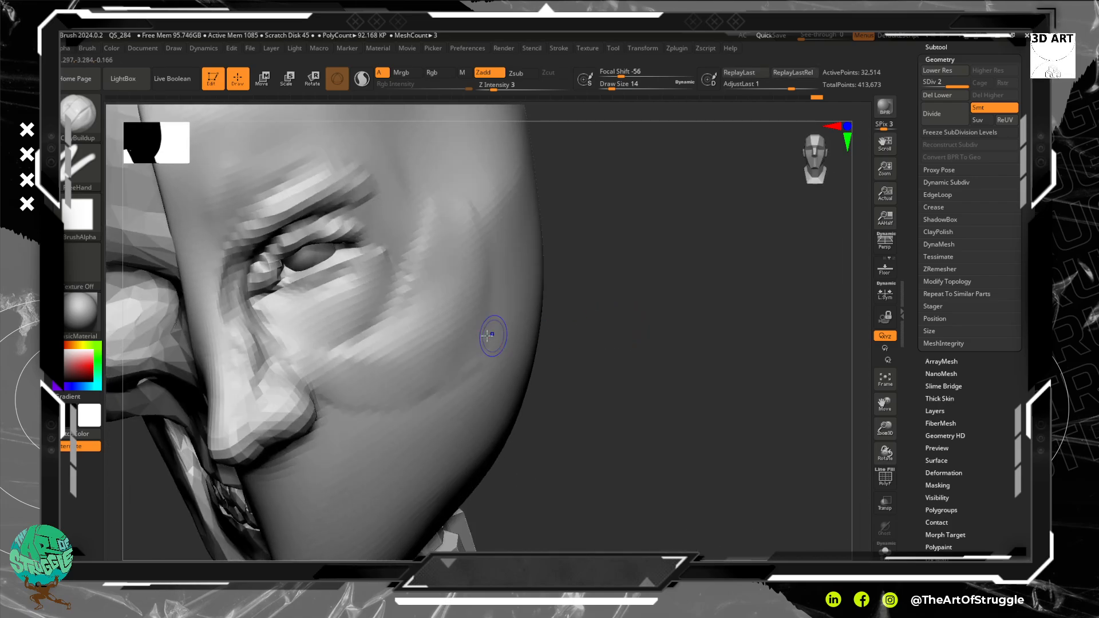
pyautogui.keyDown('shift'); pyautogui.moveTo(346, 363); pyautogui.dragTo(376, 359); pyautogui.keyUp('shift')
pyautogui.keyDown('shift'); pyautogui.moveTo(448, 310); pyautogui.dragTo(381, 349); pyautogui.keyUp('shift')
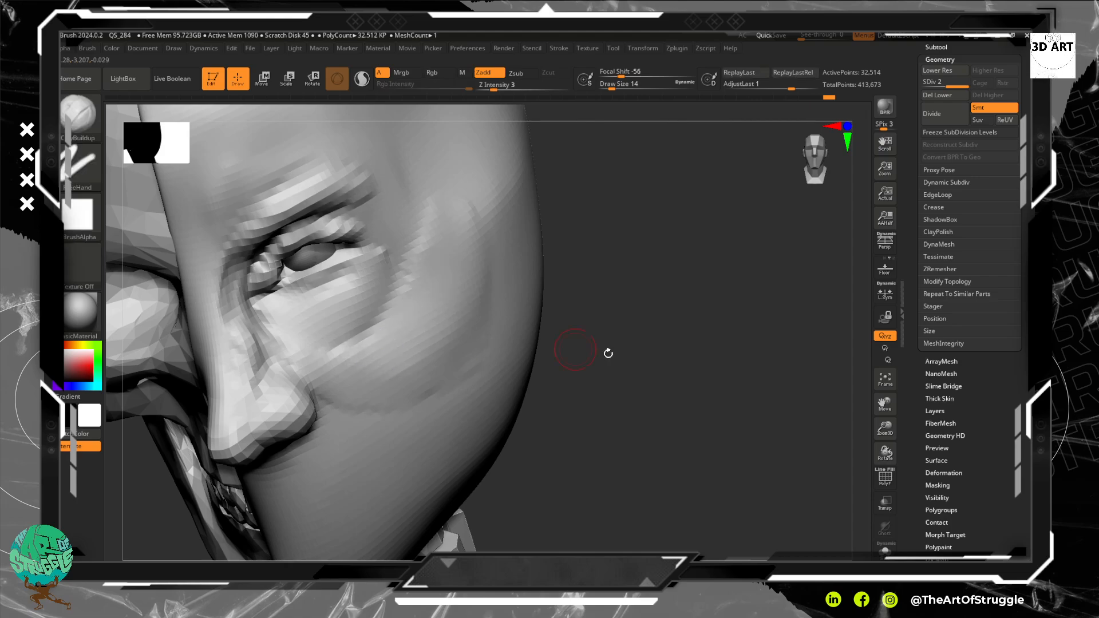
# Step: Carve the eyelid creases at the inner and outer corners of the eye with the DamStandard brush
pyautogui.moveTo(657, 345)
pyautogui.mouseDown()
pyautogui.moveTo(663, 307)
pyautogui.moveTo(742, 295)
pyautogui.mouseUp()
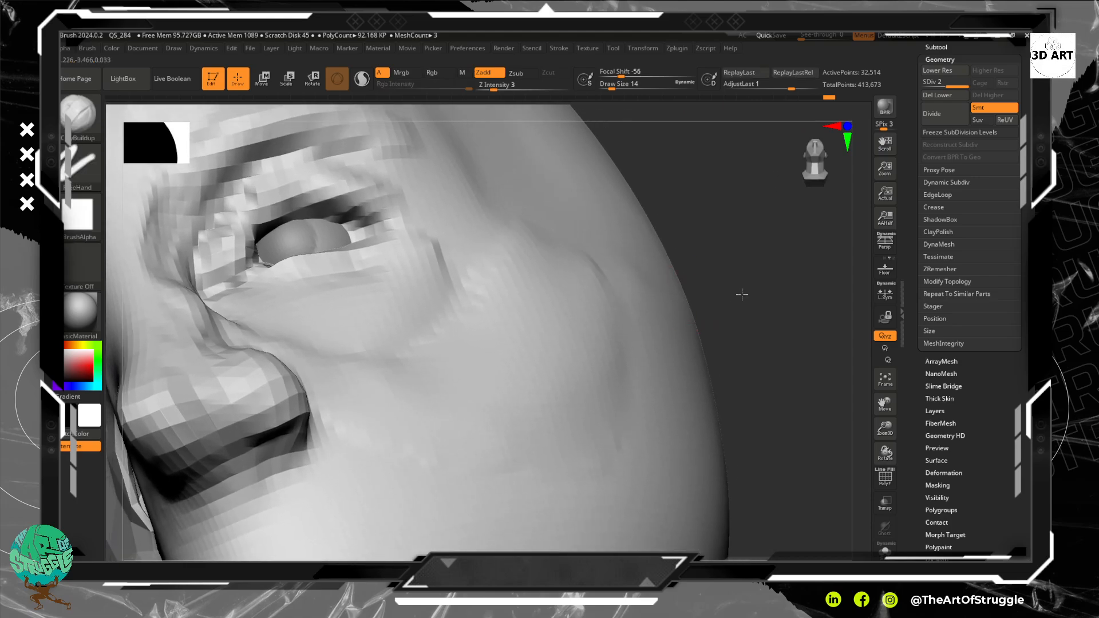
pyautogui.press('b')
pyautogui.press('s')
pyautogui.press('t')
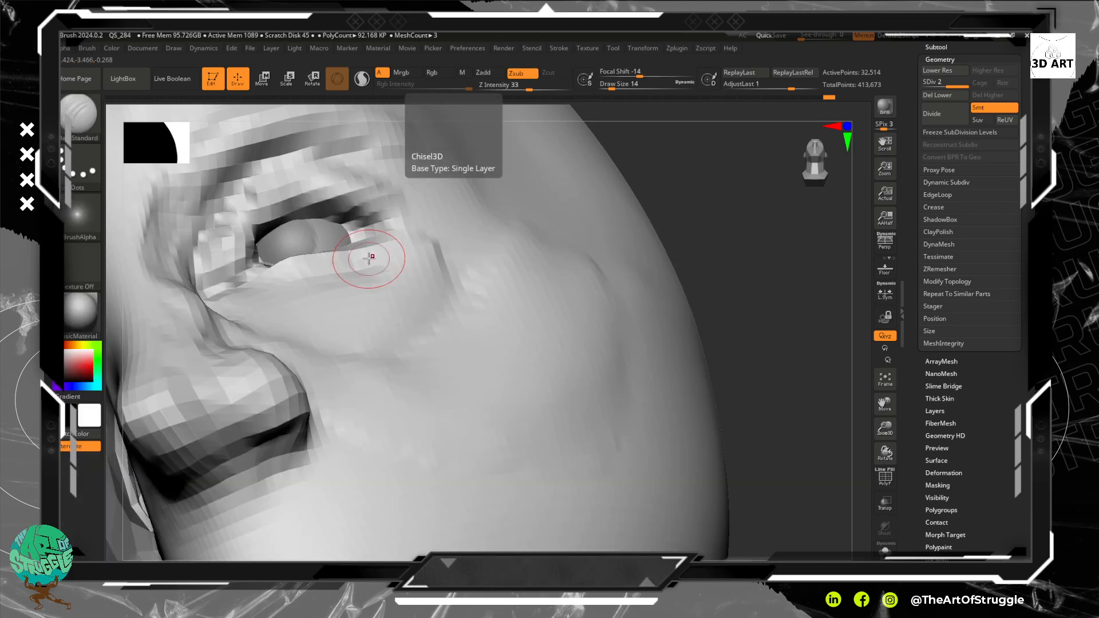
pyautogui.moveTo(389, 207)
pyautogui.mouseDown()
pyautogui.moveTo(324, 199)
pyautogui.moveTo(259, 212)
pyautogui.moveTo(234, 258)
pyautogui.moveTo(325, 200)
pyautogui.moveTo(372, 202)
pyautogui.mouseUp()
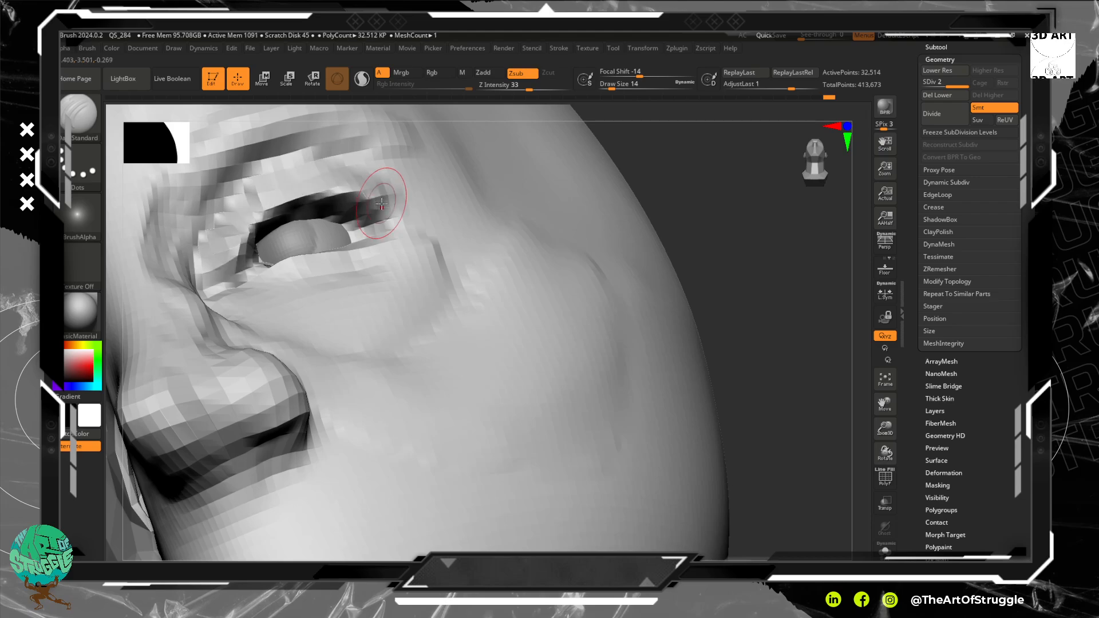
pyautogui.moveTo(754, 304)
pyautogui.keyDown('alt'); pyautogui.mouseDown()
pyautogui.moveTo(699, 201)
pyautogui.moveTo(684, 252)
pyautogui.moveTo(694, 248)
pyautogui.moveTo(721, 322)
pyautogui.moveTo(717, 307)
pyautogui.mouseUp(); pyautogui.keyUp('alt')
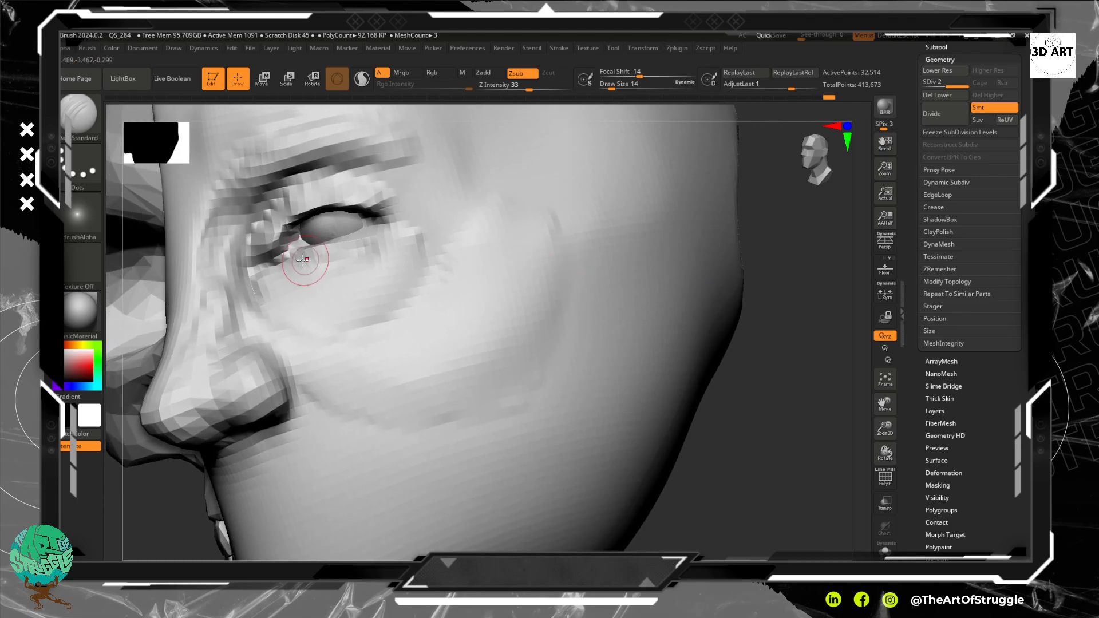
pyautogui.moveTo(259, 236)
pyautogui.mouseDown()
pyautogui.moveTo(279, 198)
pyautogui.moveTo(368, 183)
pyautogui.moveTo(358, 190)
pyautogui.moveTo(423, 216)
pyautogui.mouseUp()
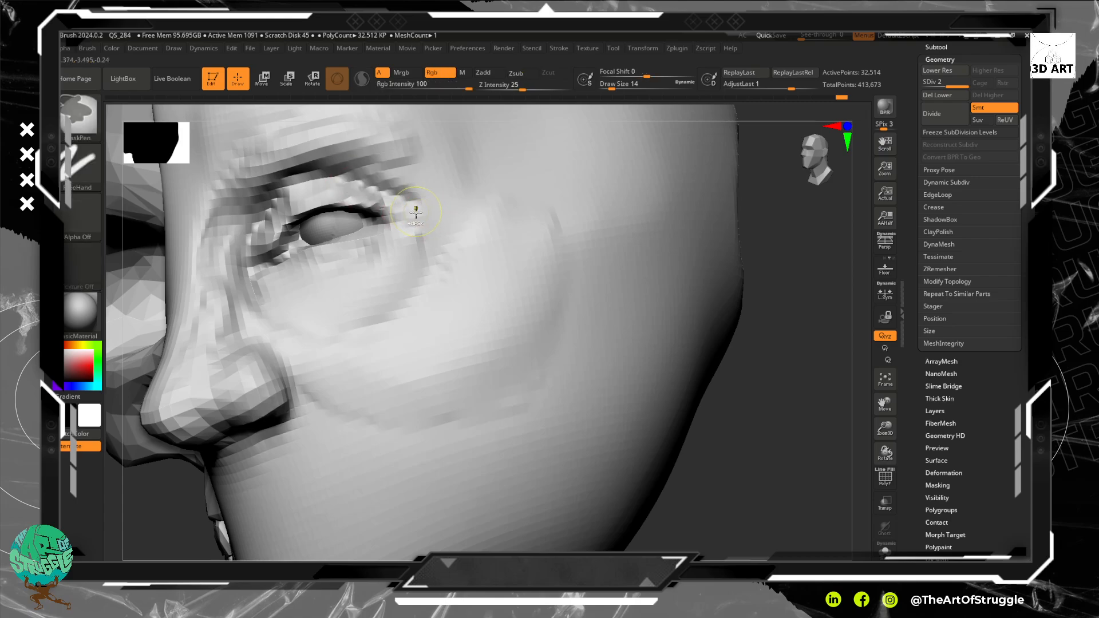
# Step: Undo the strong upper-eyelid fold stroke, and carve the fold past the outer eye corner at Z intensity 6
pyautogui.moveTo(349, 181)
pyautogui.mouseDown()
pyautogui.moveTo(414, 196)
pyautogui.moveTo(437, 226)
pyautogui.mouseUp()
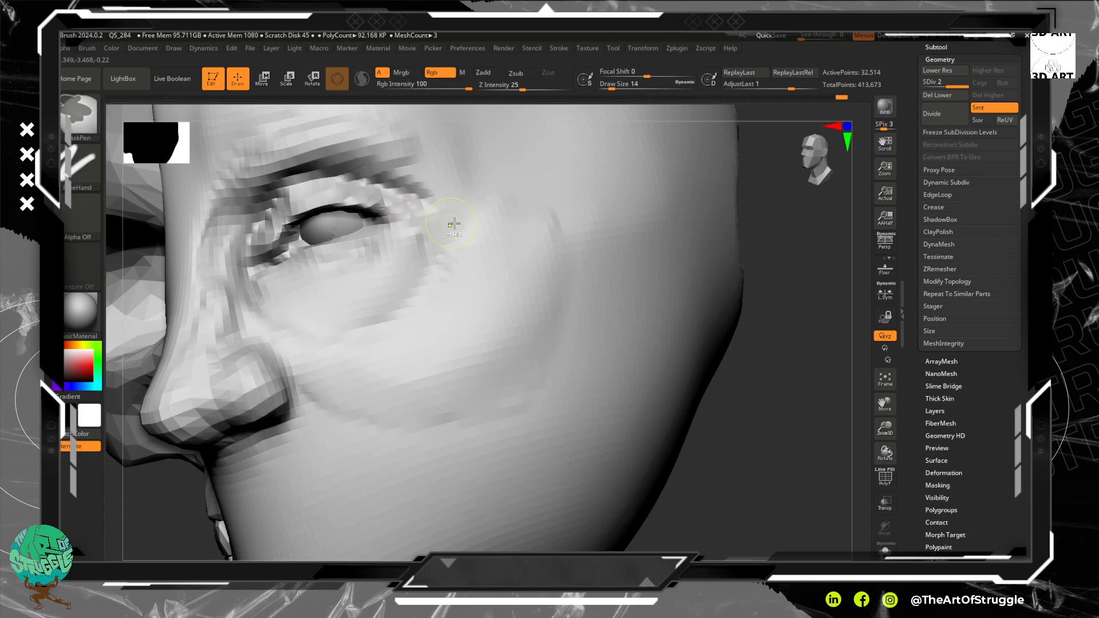
pyautogui.hotkey('ctrl', 'z')
pyautogui.moveTo(523, 90); pyautogui.dragTo(500, 91)
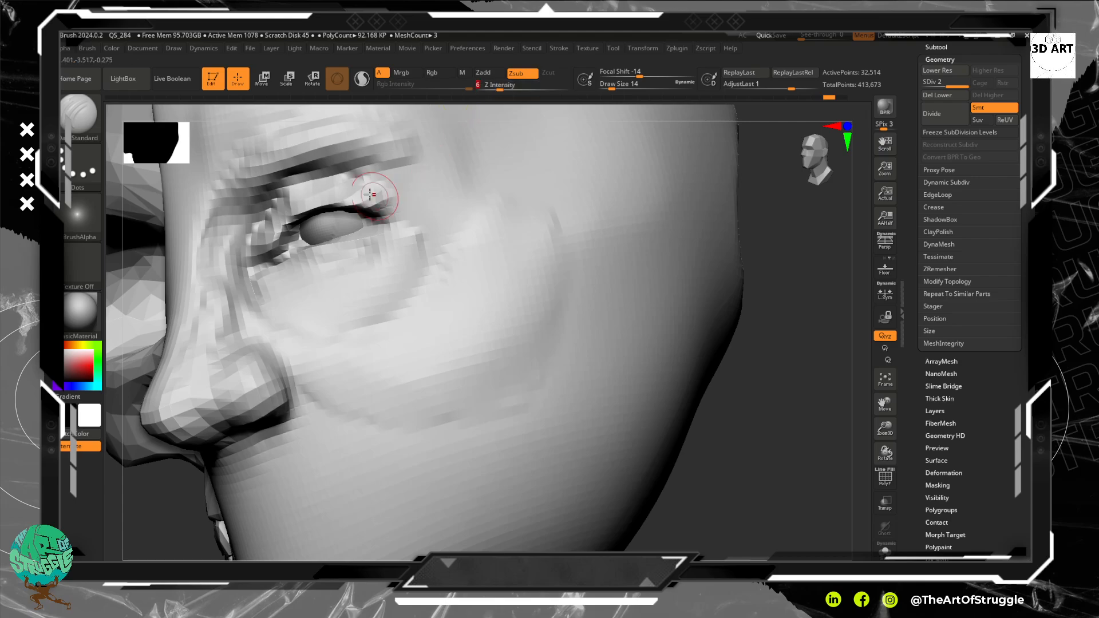
pyautogui.moveTo(373, 180); pyautogui.dragTo(434, 219)
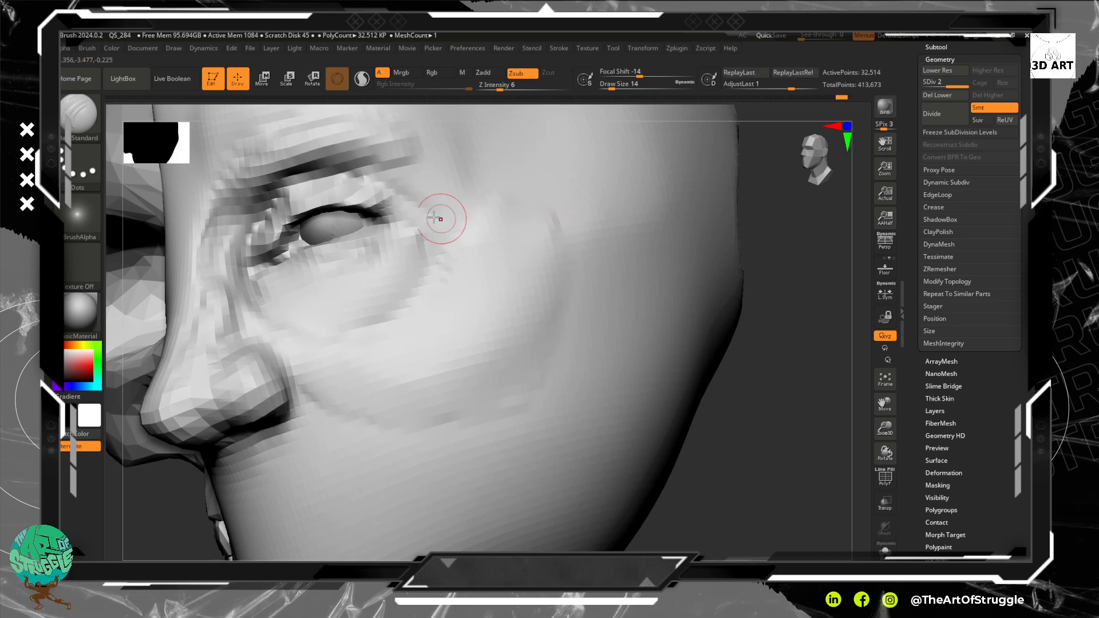
# Step: Build up the outer end of the brow and the fold above the outer eye corner with ClayBuildup, smoothing just above it
pyautogui.press('b')
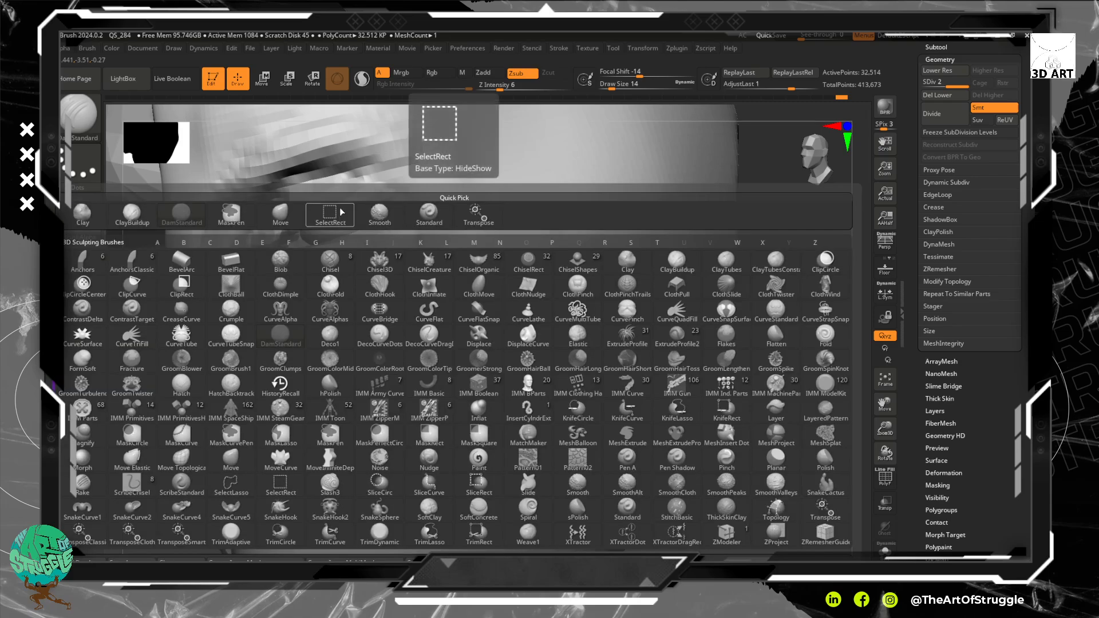
pyautogui.press('c')
pyautogui.press('b')
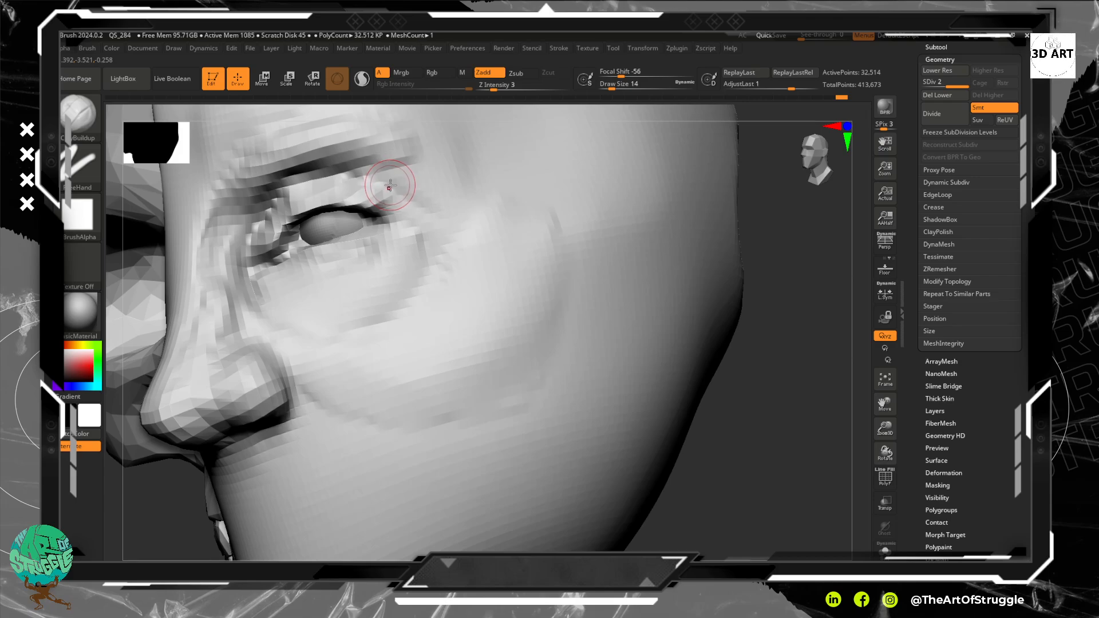
pyautogui.moveTo(398, 185)
pyautogui.mouseDown()
pyautogui.moveTo(445, 179)
pyautogui.moveTo(431, 185)
pyautogui.mouseUp()
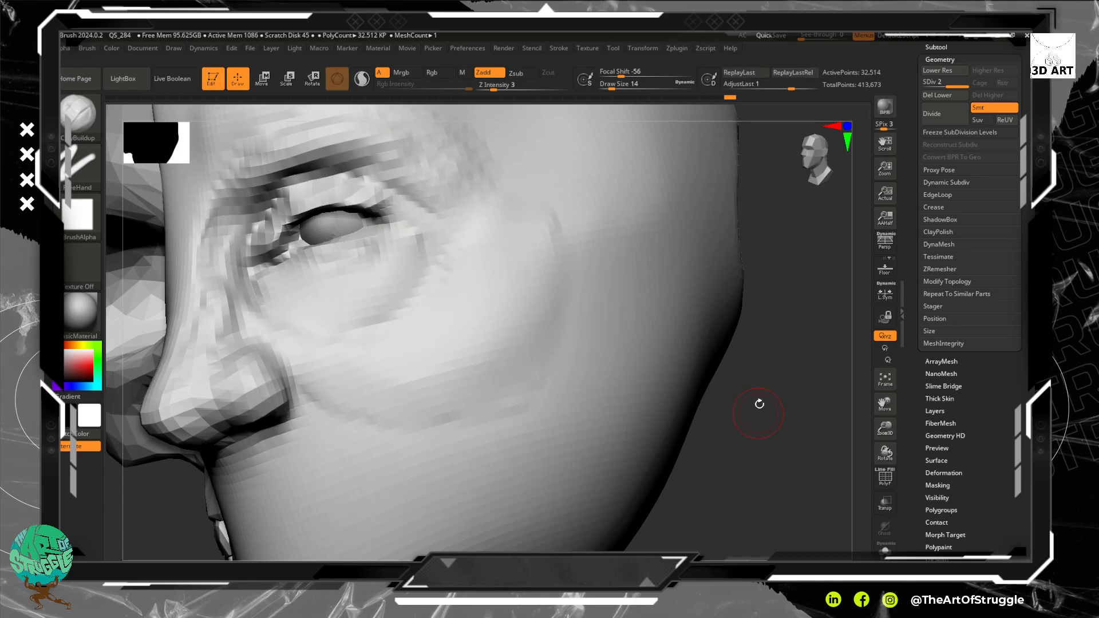
pyautogui.moveTo(767, 309); pyautogui.dragTo(775, 338)
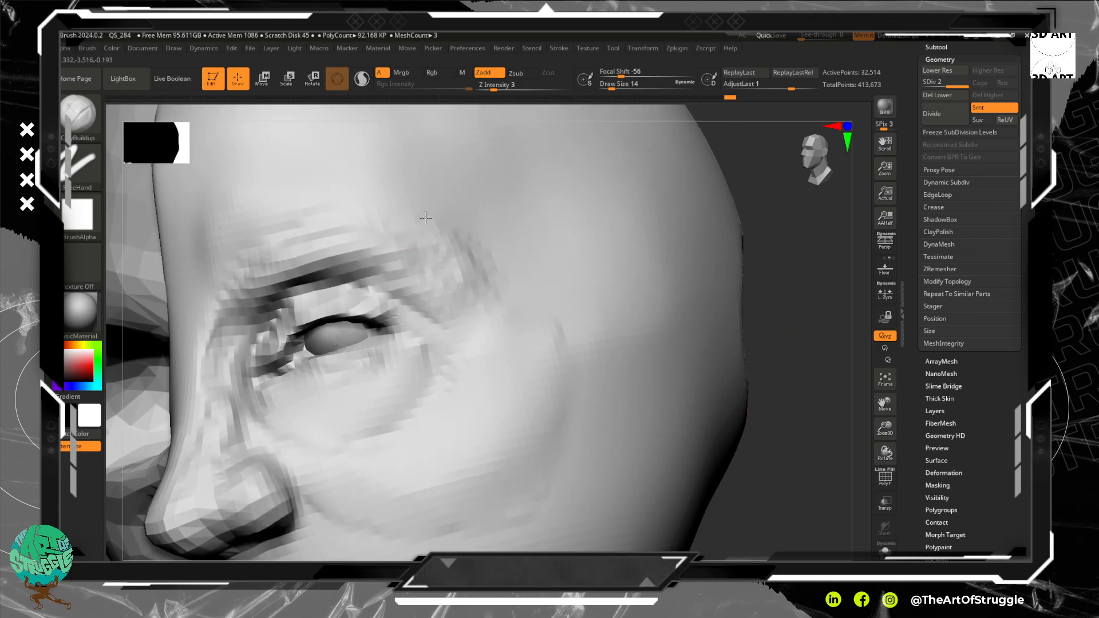
pyautogui.moveTo(425, 228)
pyautogui.keyDown('shift'); pyautogui.mouseDown()
pyautogui.moveTo(421, 198)
pyautogui.moveTo(414, 217)
pyautogui.moveTo(391, 199)
pyautogui.mouseUp(); pyautogui.keyUp('shift')
pyautogui.moveTo(460, 293)
pyautogui.mouseDown()
pyautogui.moveTo(471, 302)
pyautogui.moveTo(467, 246)
pyautogui.mouseUp()
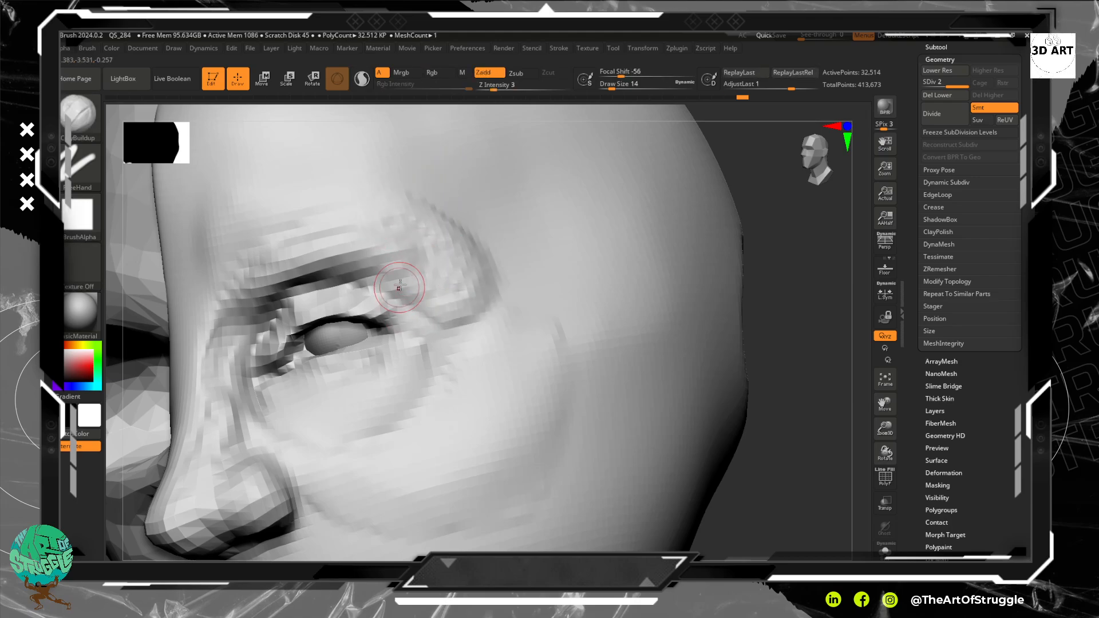
pyautogui.moveTo(412, 282)
pyautogui.mouseDown()
pyautogui.moveTo(458, 301)
pyautogui.moveTo(468, 271)
pyautogui.moveTo(384, 224)
pyautogui.mouseUp()
pyautogui.moveTo(472, 280); pyautogui.dragTo(379, 194)
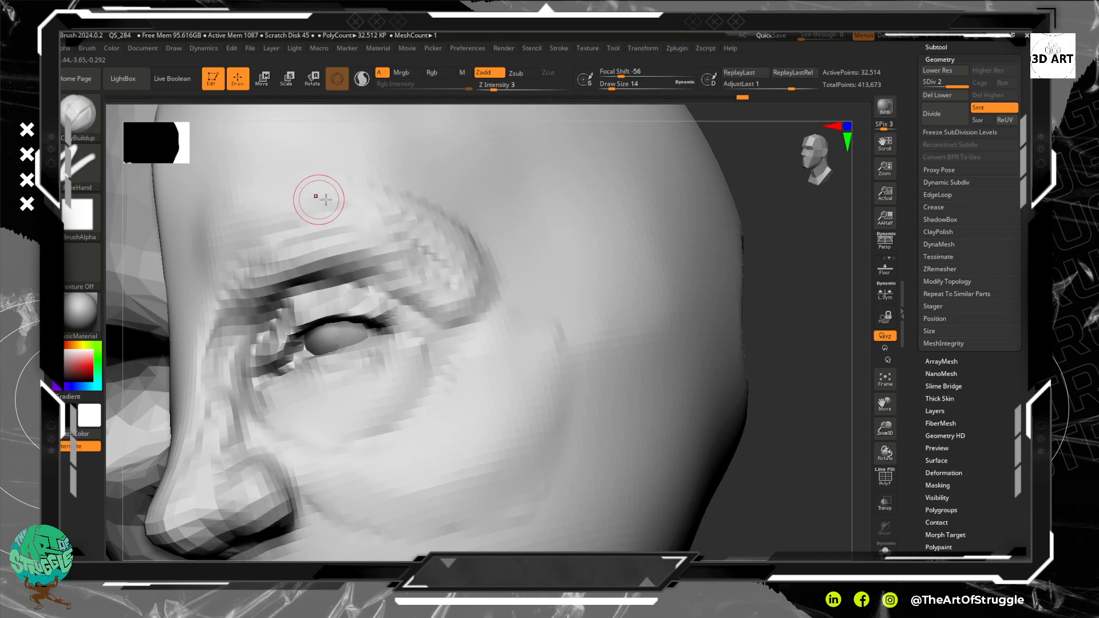
pyautogui.moveTo(467, 260); pyautogui.dragTo(404, 252)
pyautogui.moveTo(460, 291); pyautogui.dragTo(395, 252)
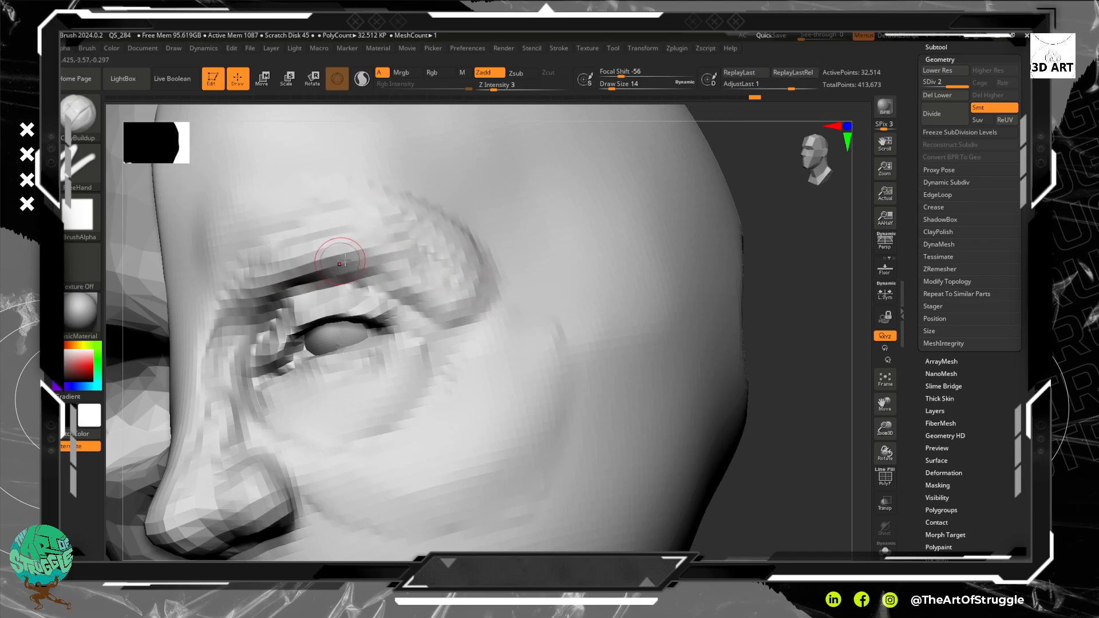
# Step: Build up the inner brow, the top of the nose bridge and the forehead just above the brow
pyautogui.moveTo(287, 286); pyautogui.dragTo(232, 339)
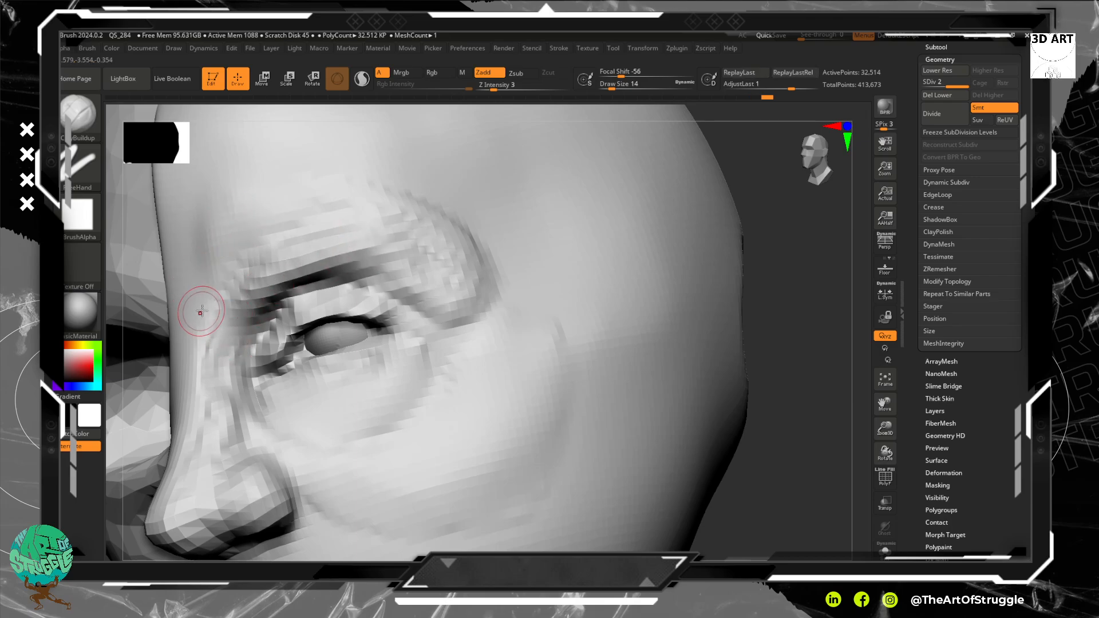
pyautogui.moveTo(196, 295)
pyautogui.mouseDown()
pyautogui.moveTo(184, 233)
pyautogui.moveTo(184, 301)
pyautogui.mouseUp()
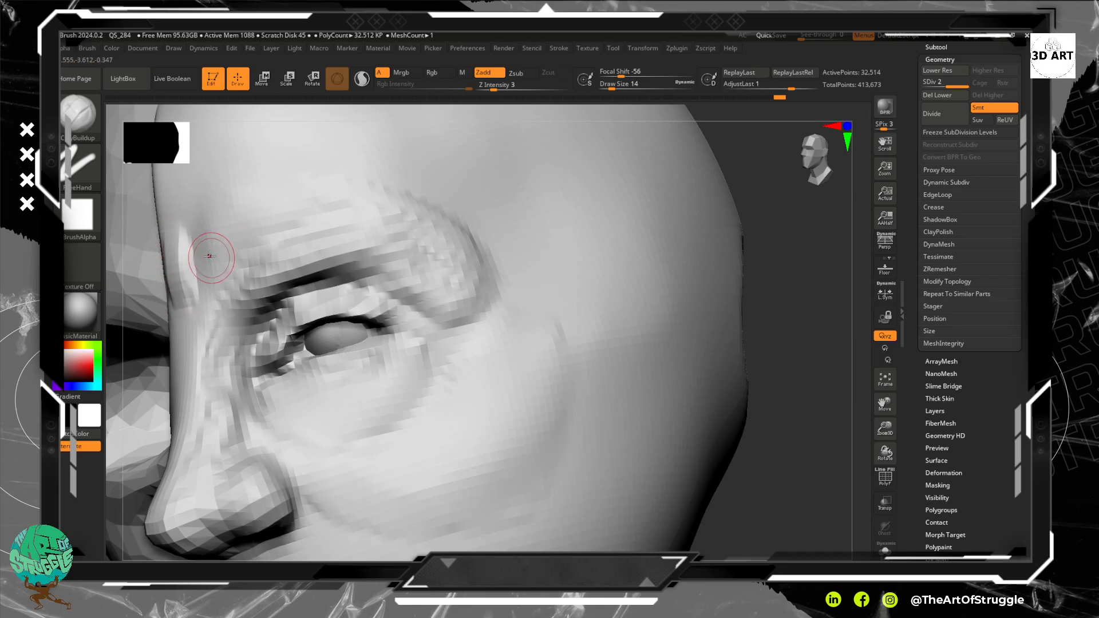
pyautogui.moveTo(160, 211)
pyautogui.mouseDown()
pyautogui.moveTo(172, 232)
pyautogui.moveTo(175, 195)
pyautogui.mouseUp()
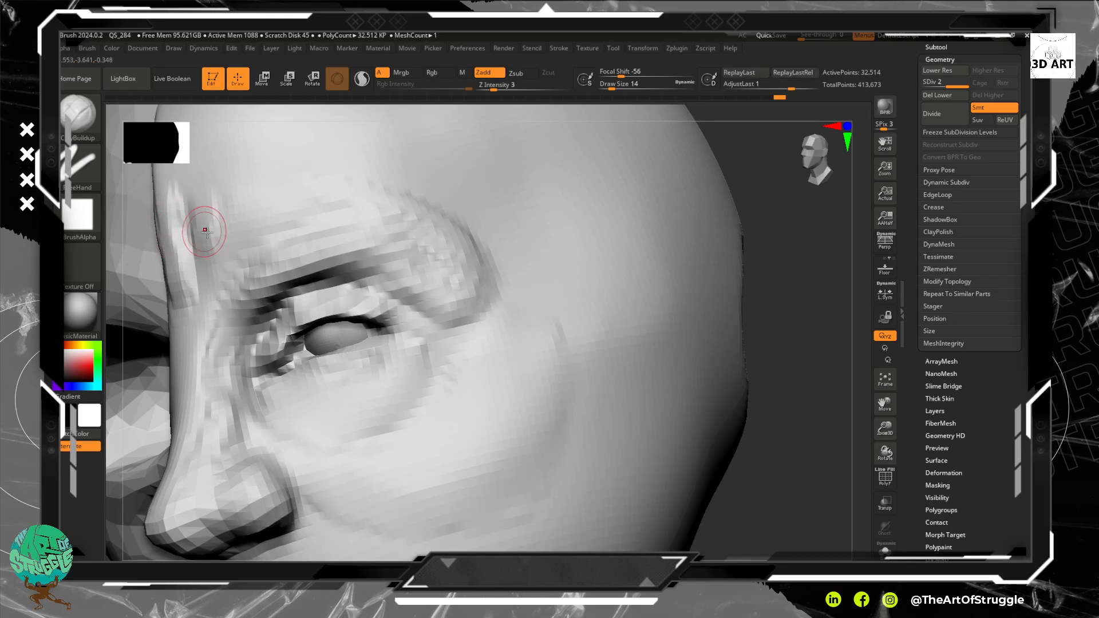
pyautogui.moveTo(252, 182); pyautogui.dragTo(300, 162)
pyautogui.moveTo(258, 200)
pyautogui.mouseDown()
pyautogui.moveTo(285, 183)
pyautogui.moveTo(289, 207)
pyautogui.mouseUp()
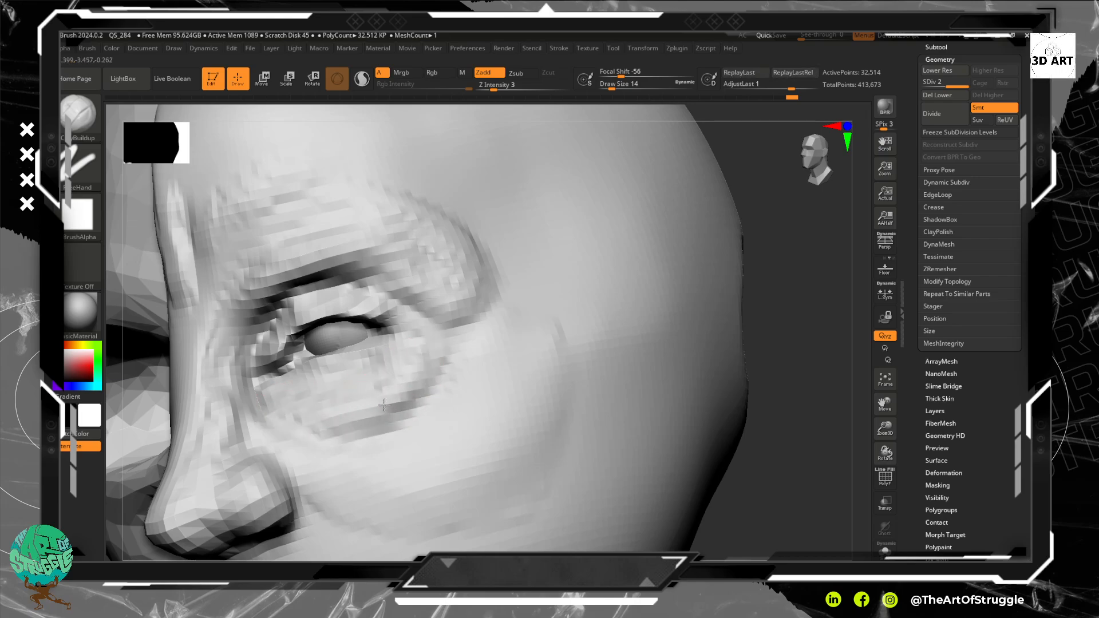
# Step: Smooth the bag beneath the lower eyelid while keeping its lower edge defined
pyautogui.press('shift')
pyautogui.moveTo(304, 399)
pyautogui.keyDown('shift'); pyautogui.mouseDown()
pyautogui.moveTo(422, 378)
pyautogui.moveTo(332, 421)
pyautogui.mouseUp(); pyautogui.keyUp('shift')
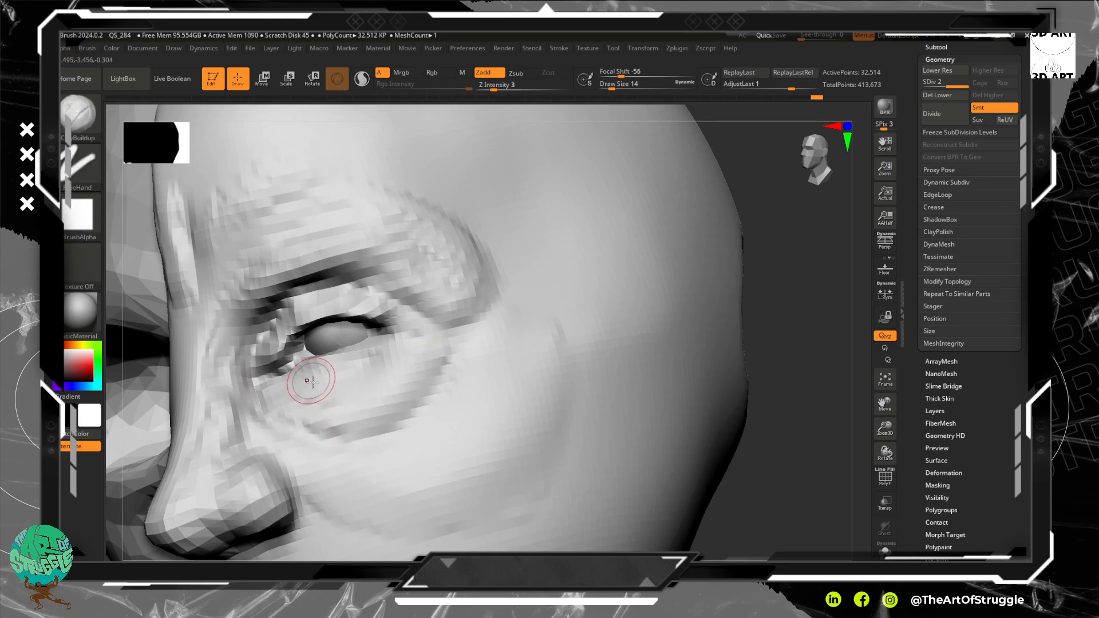
pyautogui.press('shift')
pyautogui.keyDown('shift'); pyautogui.moveTo(371, 408); pyautogui.dragTo(377, 407); pyautogui.keyUp('shift')
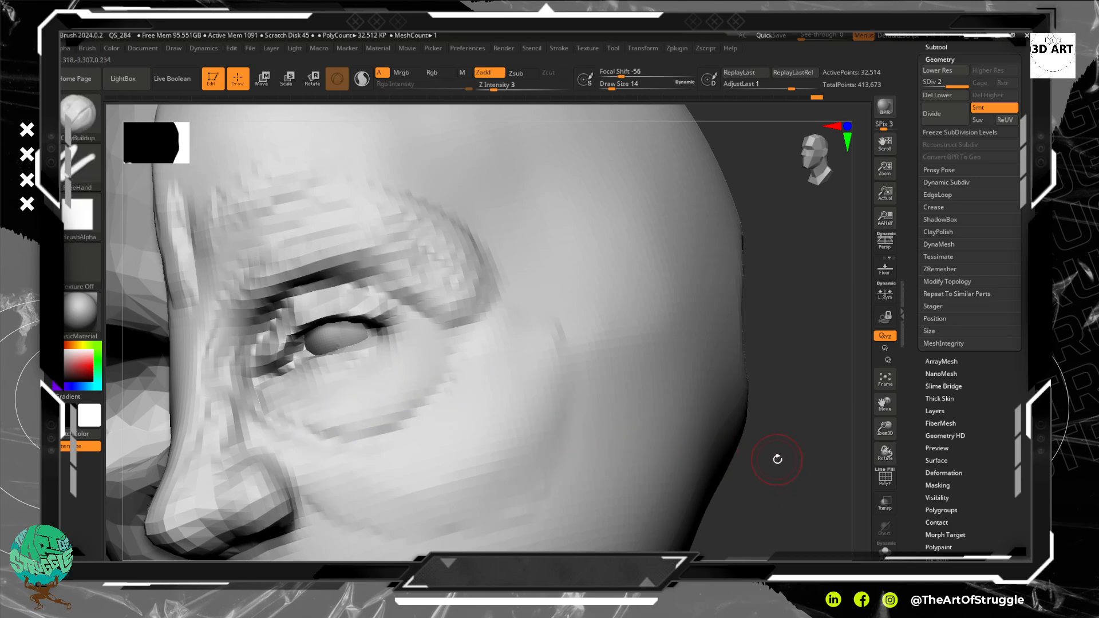
# Step: Build up clay beside and along the nostril wing, and add a stroke on the outer cheek
pyautogui.keyDown('alt'); pyautogui.moveTo(777, 459); pyautogui.dragTo(724, 290); pyautogui.keyUp('alt')
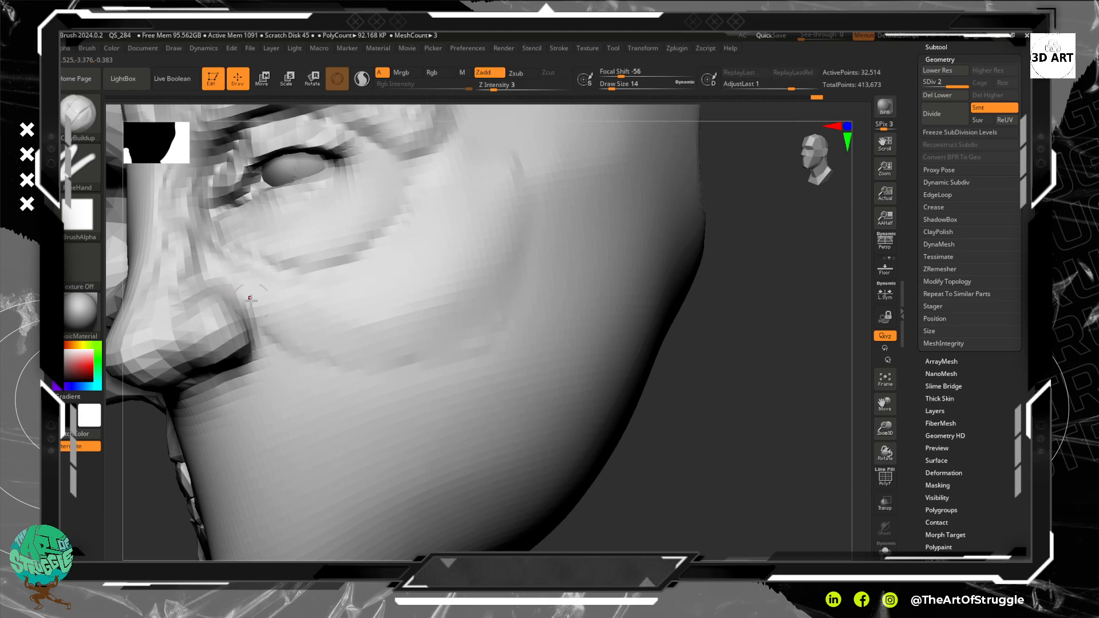
pyautogui.moveTo(215, 281); pyautogui.dragTo(261, 322)
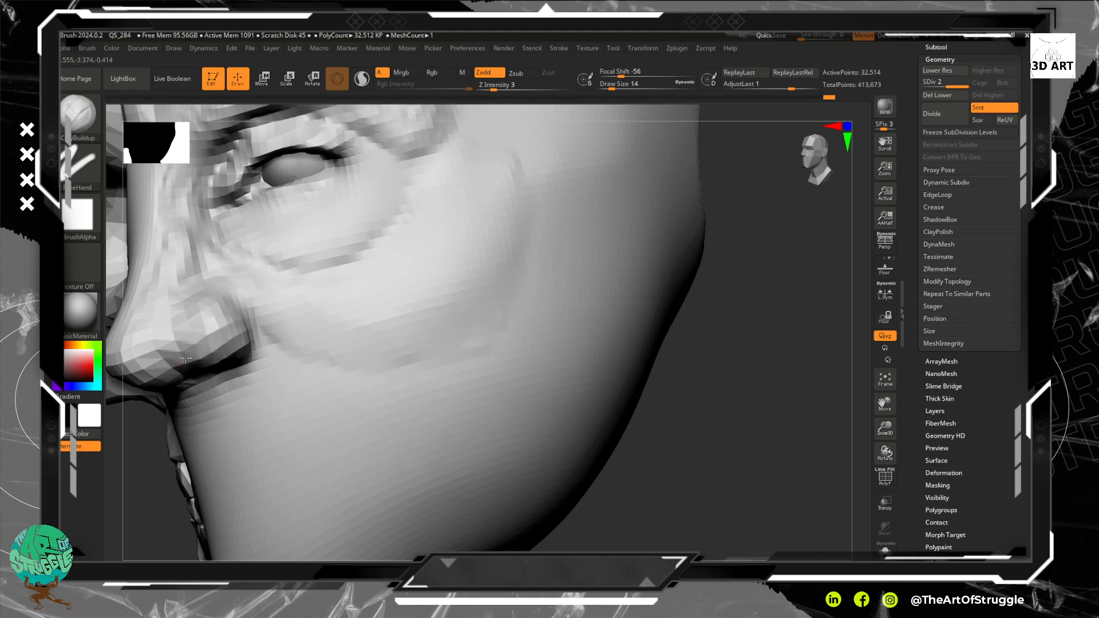
pyautogui.moveTo(172, 361)
pyautogui.mouseDown()
pyautogui.moveTo(189, 354)
pyautogui.moveTo(163, 354)
pyautogui.moveTo(183, 365)
pyautogui.moveTo(207, 354)
pyautogui.moveTo(186, 346)
pyautogui.moveTo(213, 328)
pyautogui.mouseUp()
pyautogui.moveTo(606, 421); pyautogui.dragTo(600, 336)
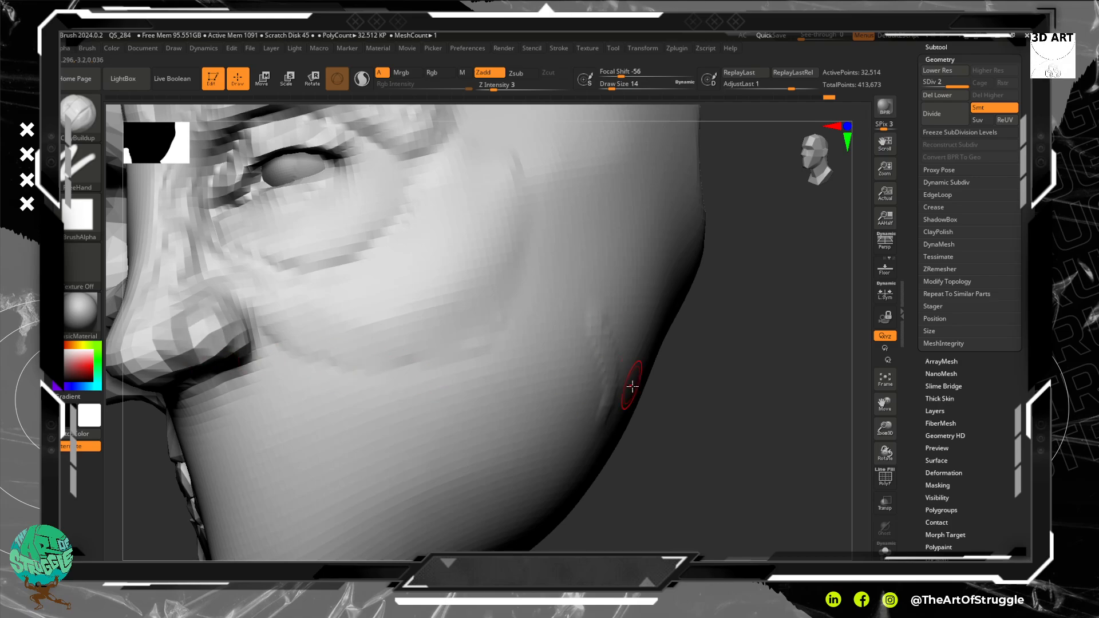
# Step: Build up clay at the inner eye corner and inner brow, and smooth the side of the nose and nostril wing
pyautogui.moveTo(708, 400)
pyautogui.mouseDown()
pyautogui.moveTo(713, 412)
pyautogui.moveTo(648, 405)
pyautogui.moveTo(675, 449)
pyautogui.moveTo(737, 441)
pyautogui.moveTo(732, 450)
pyautogui.mouseUp()
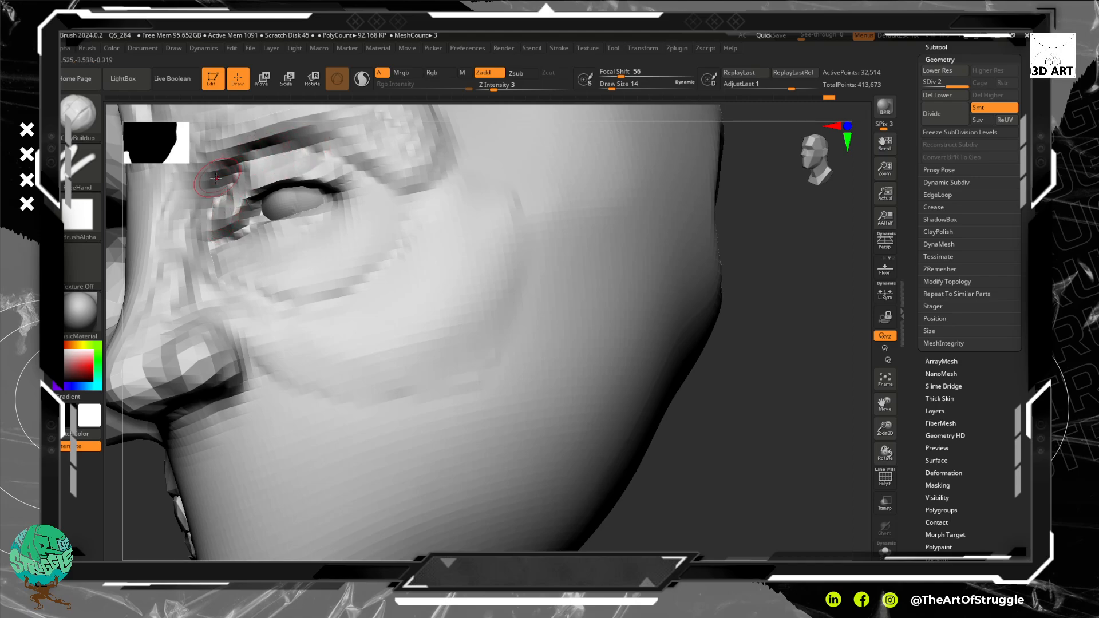
pyautogui.moveTo(217, 171); pyautogui.dragTo(222, 196)
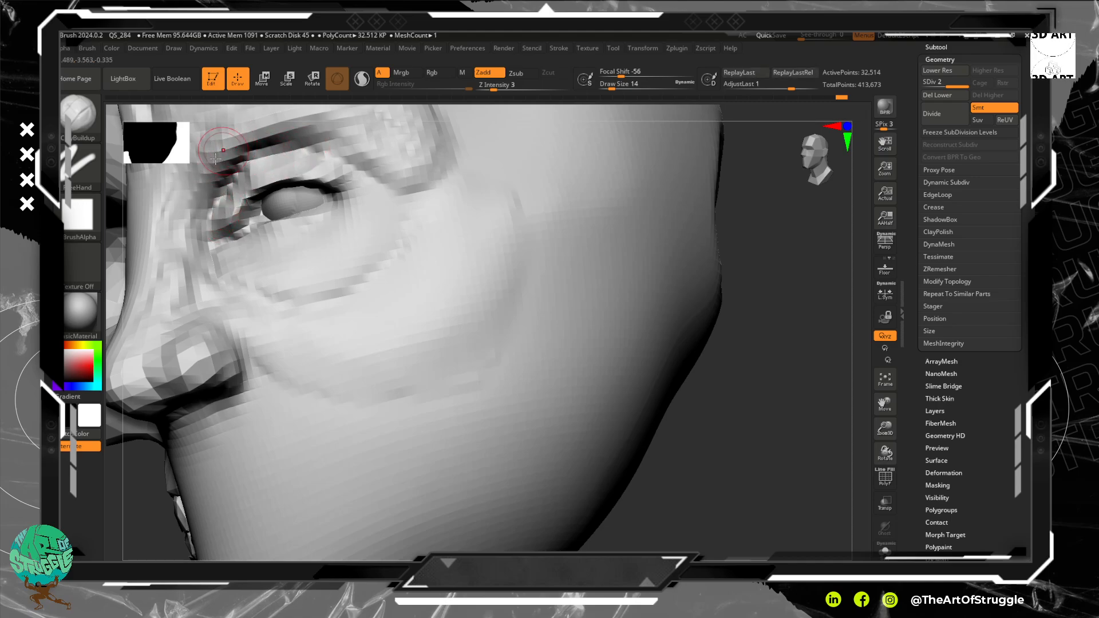
pyautogui.moveTo(220, 153)
pyautogui.mouseDown()
pyautogui.moveTo(241, 138)
pyautogui.moveTo(309, 127)
pyautogui.mouseUp()
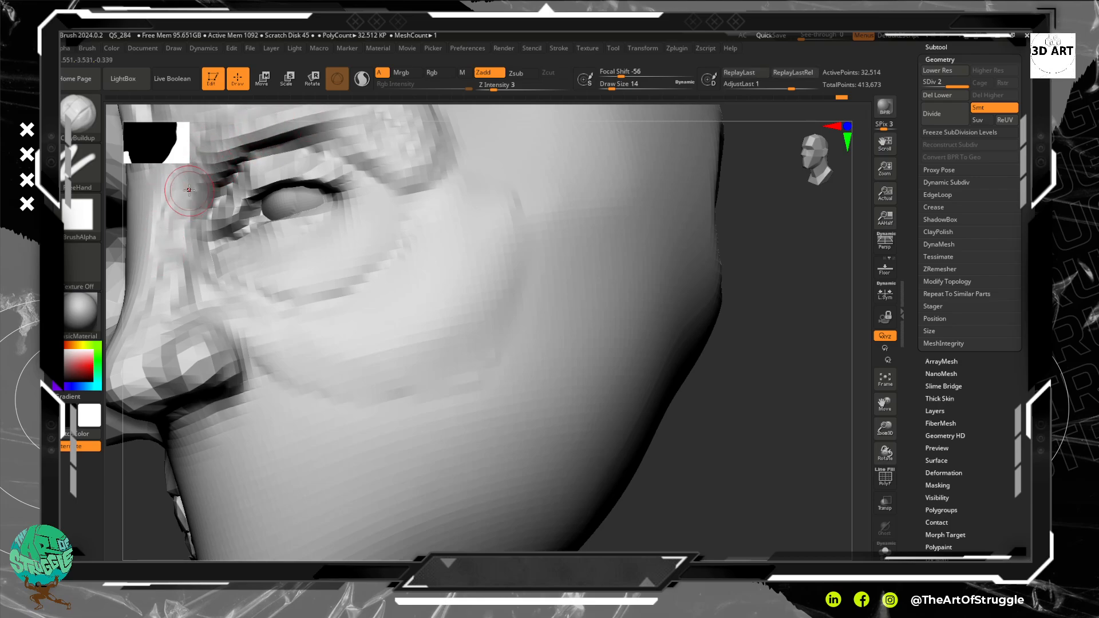
pyautogui.moveTo(183, 198)
pyautogui.mouseDown()
pyautogui.moveTo(171, 257)
pyautogui.moveTo(152, 269)
pyautogui.moveTo(188, 240)
pyautogui.moveTo(151, 269)
pyautogui.moveTo(177, 319)
pyautogui.mouseUp()
pyautogui.moveTo(226, 369)
pyautogui.keyDown('shift'); pyautogui.mouseDown()
pyautogui.moveTo(198, 375)
pyautogui.moveTo(177, 348)
pyautogui.moveTo(209, 377)
pyautogui.moveTo(183, 389)
pyautogui.moveTo(220, 386)
pyautogui.moveTo(192, 377)
pyautogui.mouseUp(); pyautogui.keyUp('shift')
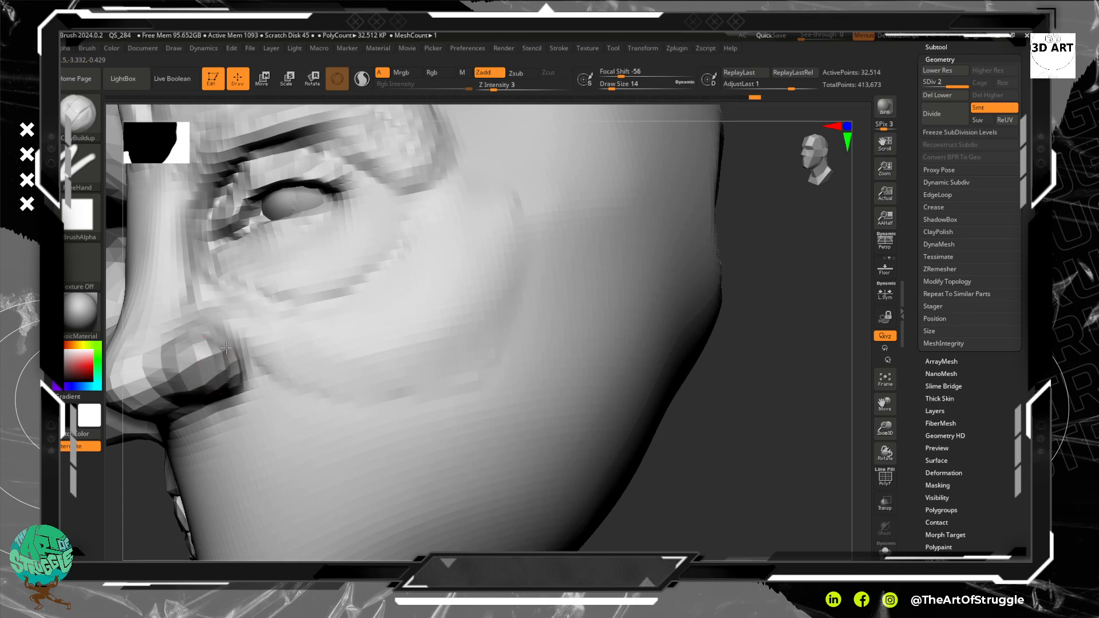
# Step: Build up the fold running from the nostril wing down the cheek, and add strokes from the side of the nose across the upper cheek
pyautogui.moveTo(257, 360); pyautogui.dragTo(273, 425)
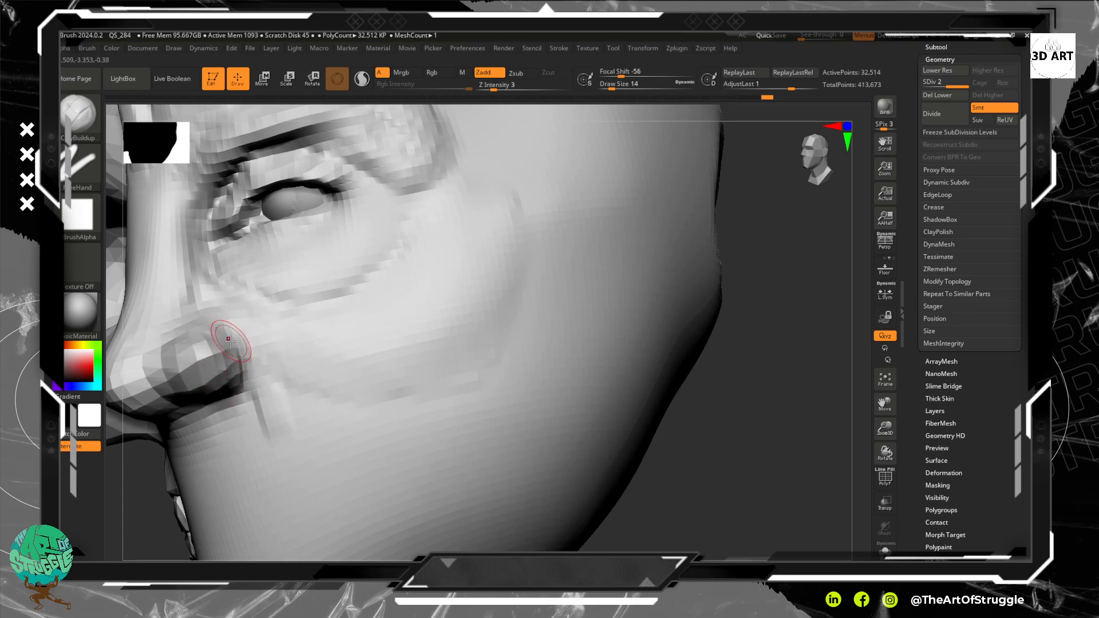
pyautogui.hotkey('ctrl', 'z')
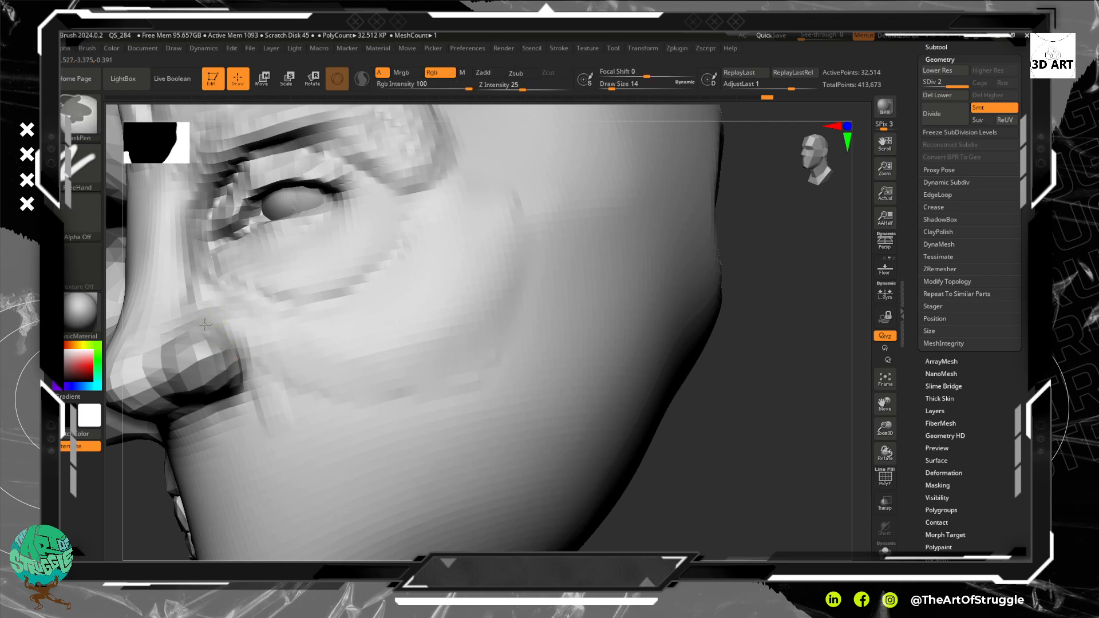
pyautogui.moveTo(245, 315)
pyautogui.mouseDown()
pyautogui.moveTo(206, 315)
pyautogui.moveTo(237, 303)
pyautogui.moveTo(236, 336)
pyautogui.mouseUp()
pyautogui.hotkey('ctrl', 'z')
pyautogui.moveTo(264, 385); pyautogui.dragTo(303, 458)
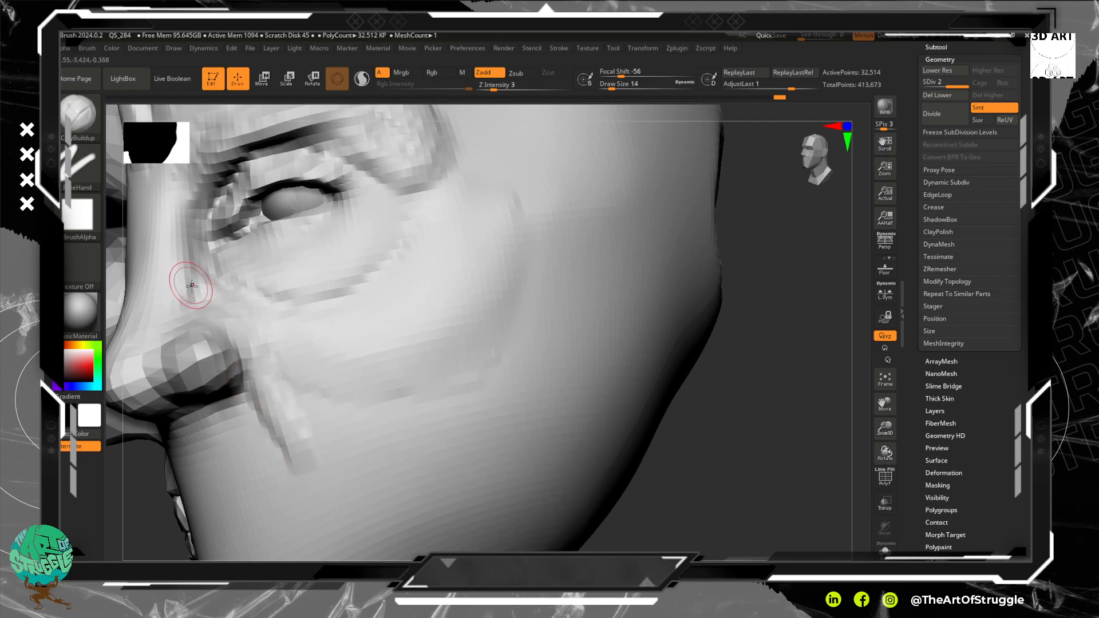
pyautogui.moveTo(198, 269)
pyautogui.mouseDown()
pyautogui.moveTo(280, 338)
pyautogui.moveTo(375, 362)
pyautogui.mouseUp()
pyautogui.moveTo(281, 350)
pyautogui.mouseDown()
pyautogui.moveTo(422, 380)
pyautogui.moveTo(361, 373)
pyautogui.moveTo(444, 376)
pyautogui.mouseUp()
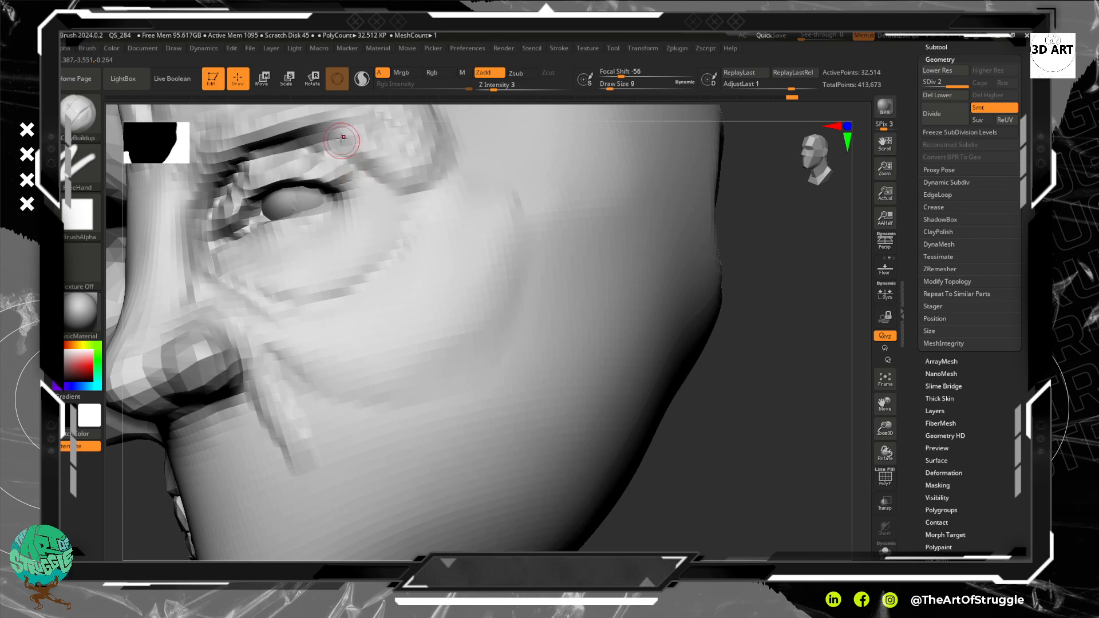
# Step: Smooth the brow ridge and the fold above the outer eye corner, and add clay beneath the inner brow
pyautogui.moveTo(704, 475)
pyautogui.mouseDown()
pyautogui.moveTo(692, 461)
pyautogui.moveTo(716, 466)
pyautogui.moveTo(736, 386)
pyautogui.moveTo(709, 402)
pyautogui.mouseUp()
pyautogui.moveTo(768, 442); pyautogui.dragTo(670, 347)
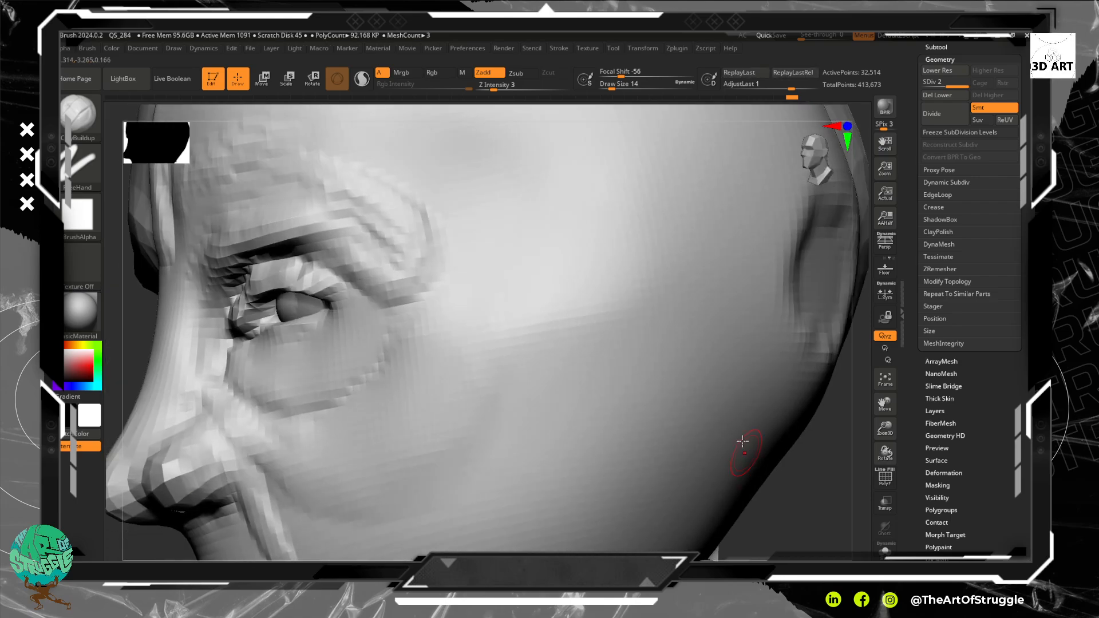
pyautogui.press('shift')
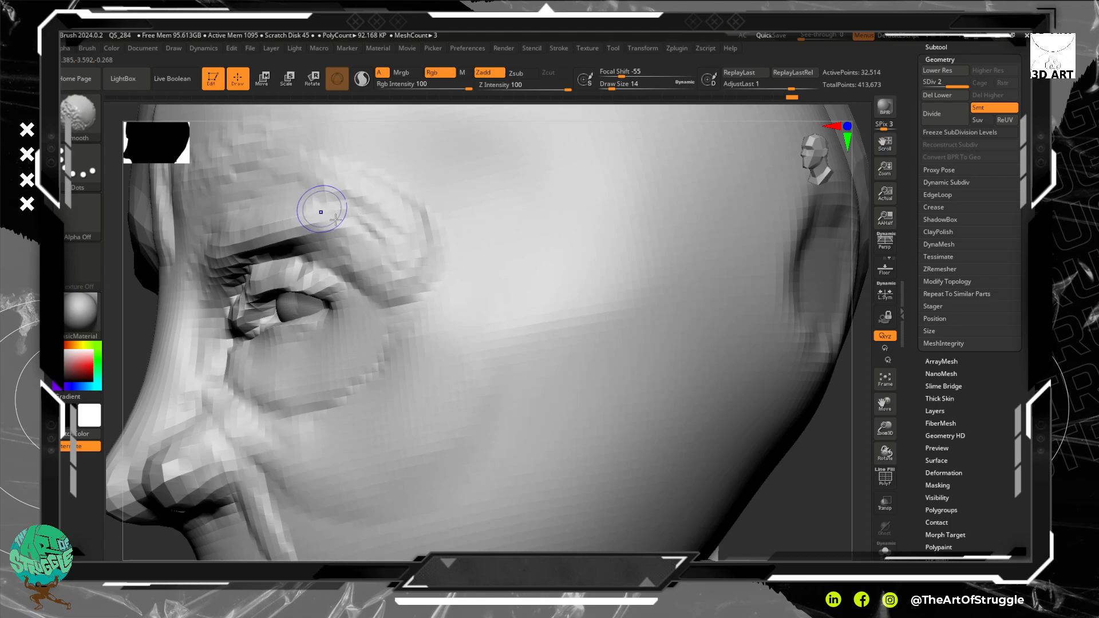
pyautogui.keyDown('shift'); pyautogui.moveTo(257, 240); pyautogui.dragTo(368, 216); pyautogui.keyUp('shift')
pyautogui.keyDown('shift'); pyautogui.moveTo(295, 210); pyautogui.dragTo(213, 262); pyautogui.keyUp('shift')
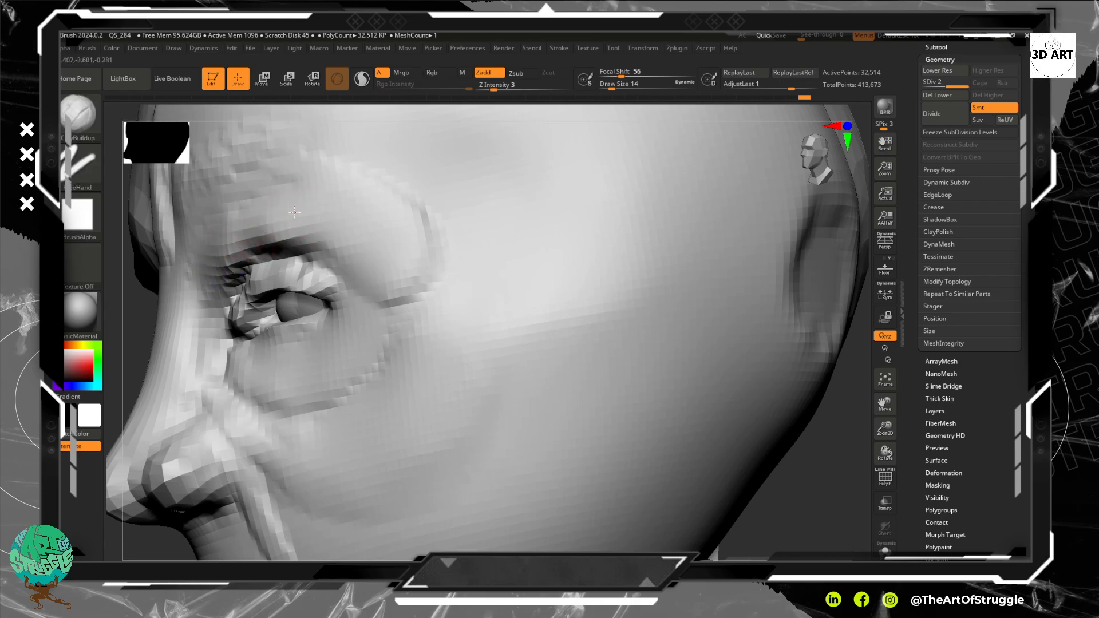
pyautogui.moveTo(253, 223); pyautogui.dragTo(295, 212)
pyautogui.moveTo(229, 267)
pyautogui.mouseDown()
pyautogui.moveTo(260, 243)
pyautogui.moveTo(226, 269)
pyautogui.mouseUp()
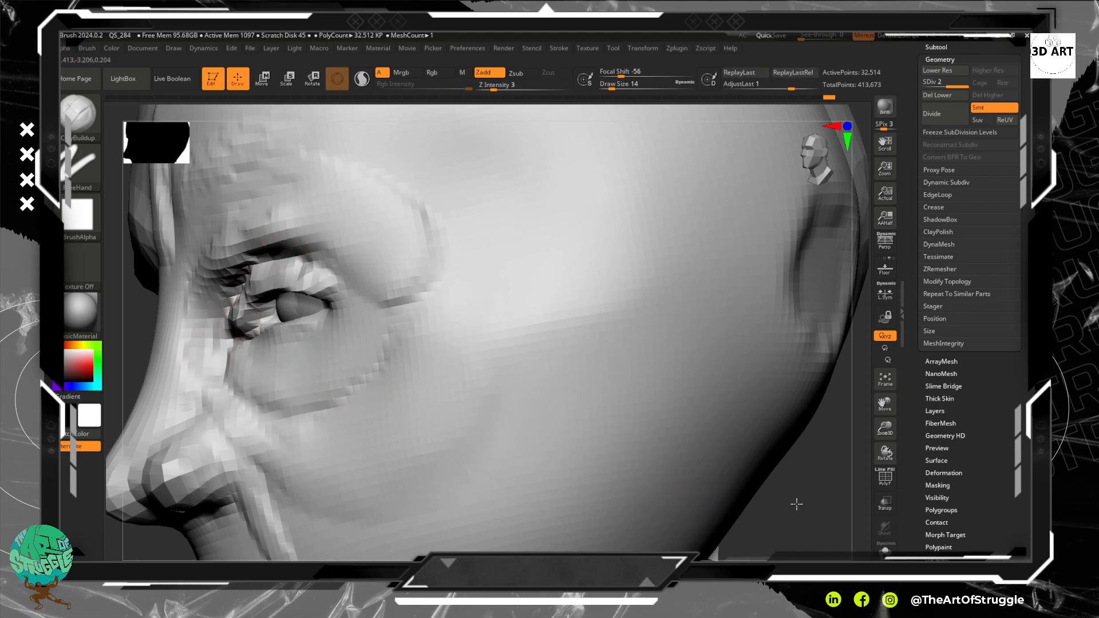
# Step: Smooth the upper eyelid near the inner eye corner and around the lid opening
pyautogui.moveTo(797, 504); pyautogui.dragTo(721, 423)
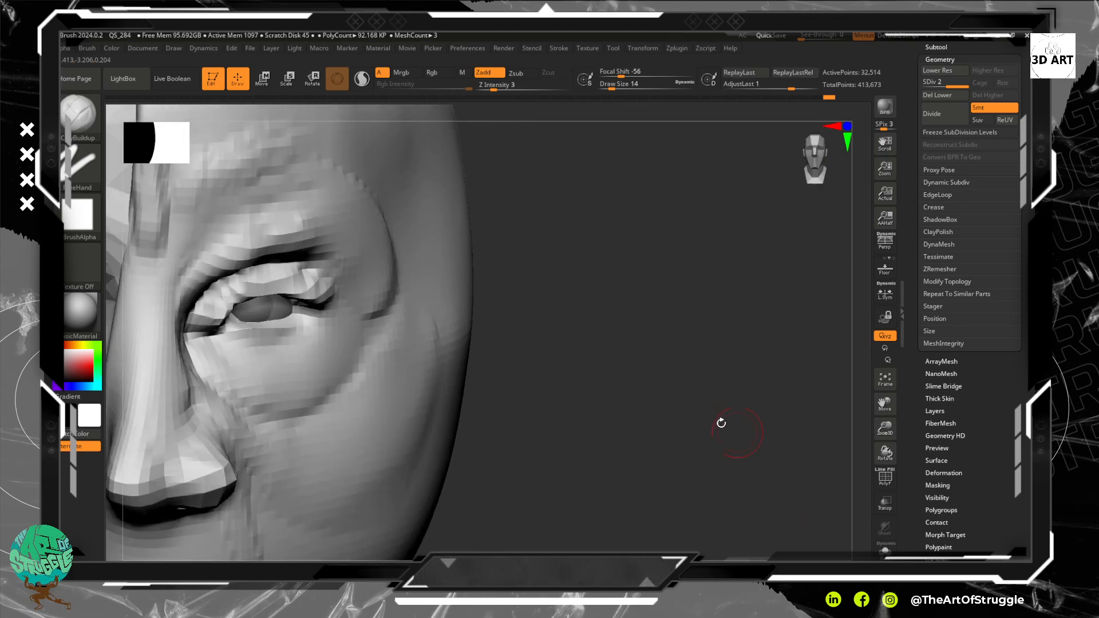
pyautogui.moveTo(229, 320)
pyautogui.keyDown('shift'); pyautogui.mouseDown()
pyautogui.moveTo(218, 303)
pyautogui.moveTo(215, 318)
pyautogui.moveTo(220, 306)
pyautogui.mouseUp(); pyautogui.keyUp('shift')
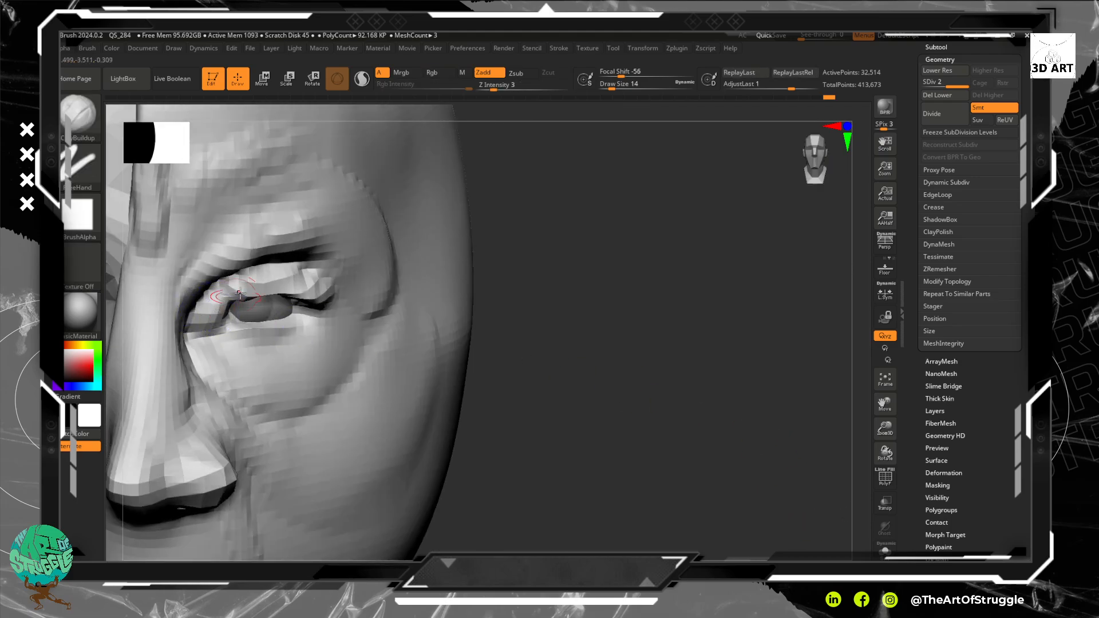
pyautogui.moveTo(687, 422)
pyautogui.mouseDown()
pyautogui.moveTo(680, 346)
pyautogui.moveTo(663, 363)
pyautogui.moveTo(624, 338)
pyautogui.mouseUp()
pyautogui.keyDown('shift'); pyautogui.moveTo(292, 322); pyautogui.dragTo(275, 327); pyautogui.keyUp('shift')
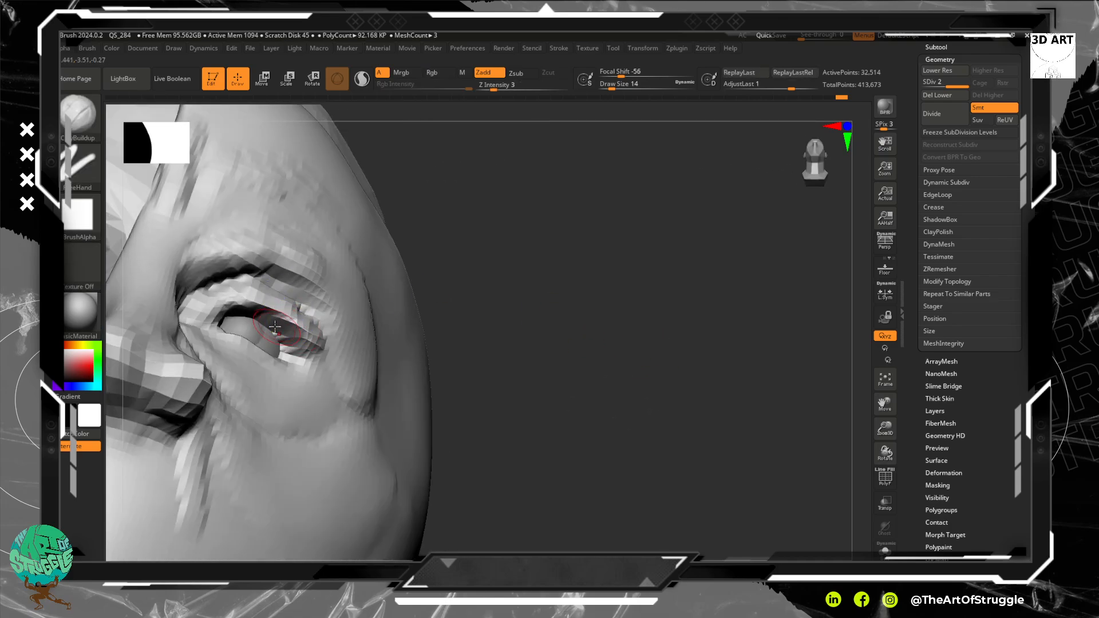
# Step: Reshape the upper eyelid over the eyeball with the Move brush at draw size 34
pyautogui.press('b')
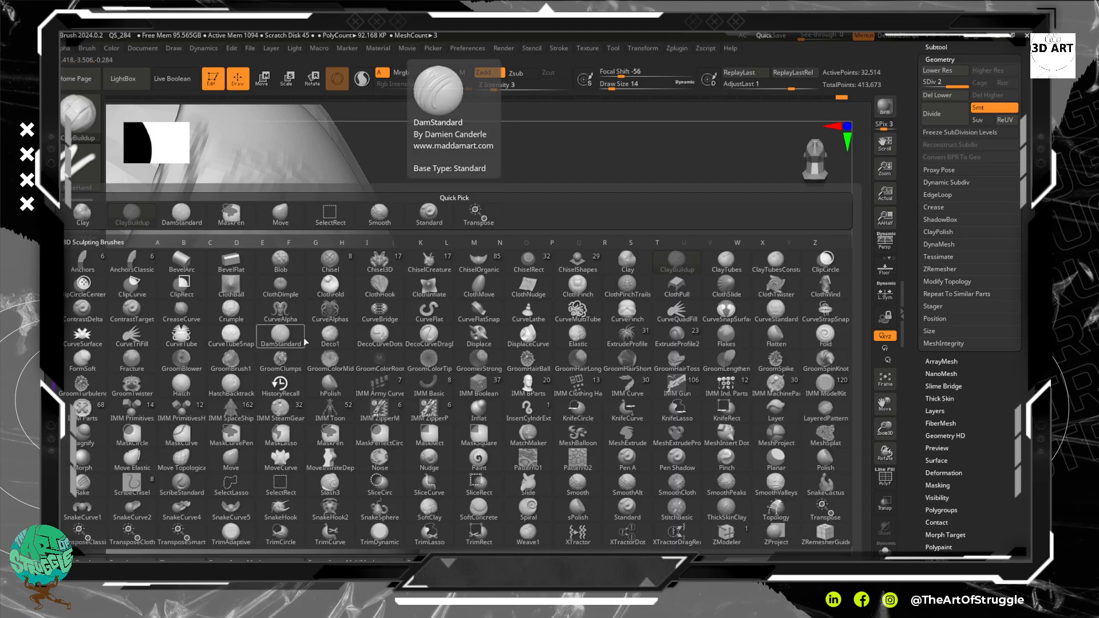
pyautogui.press('m')
pyautogui.press('v')
pyautogui.moveTo(676, 436)
pyautogui.mouseDown()
pyautogui.moveTo(593, 292)
pyautogui.moveTo(555, 332)
pyautogui.moveTo(550, 302)
pyautogui.moveTo(570, 284)
pyautogui.moveTo(549, 272)
pyautogui.moveTo(609, 449)
pyautogui.mouseUp()
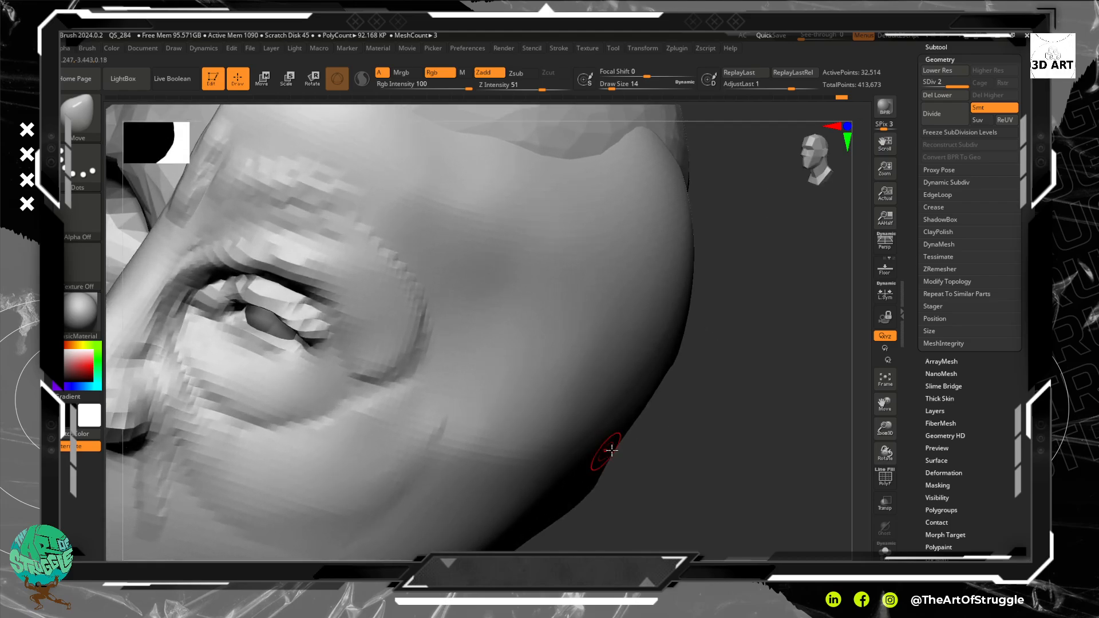
pyautogui.moveTo(721, 483)
pyautogui.mouseDown()
pyautogui.moveTo(739, 451)
pyautogui.moveTo(676, 429)
pyautogui.mouseUp()
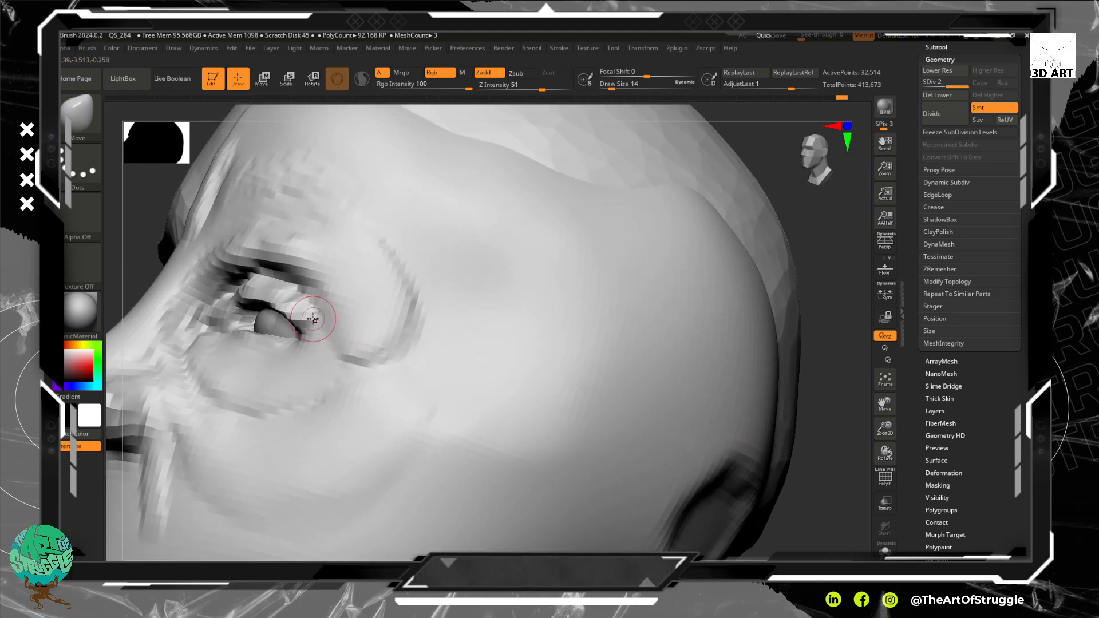
pyautogui.press(']')
pyautogui.moveTo(300, 312); pyautogui.dragTo(254, 295)
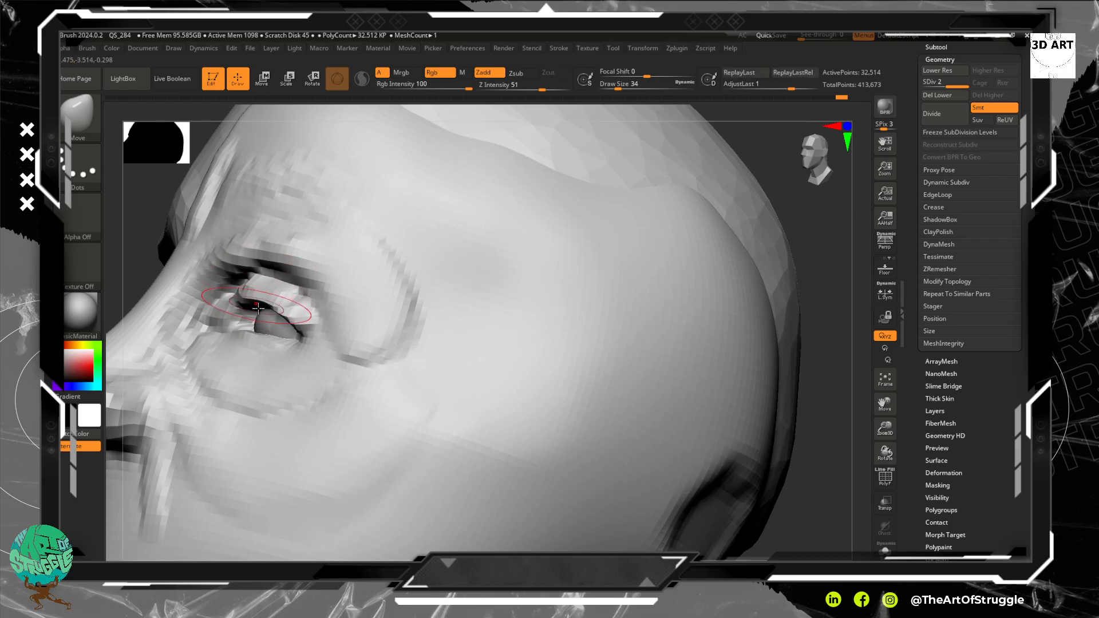
# Step: Adjust the outer half of the lower eyelid's edge with the Move brush at draw size 10
pyautogui.moveTo(825, 523)
pyautogui.keyDown('shift'); pyautogui.mouseDown()
pyautogui.moveTo(844, 528)
pyautogui.moveTo(803, 492)
pyautogui.moveTo(836, 515)
pyautogui.mouseUp(); pyautogui.keyUp('shift')
pyautogui.moveTo(577, 327)
pyautogui.keyDown('alt'); pyautogui.mouseDown()
pyautogui.moveTo(601, 340)
pyautogui.moveTo(598, 313)
pyautogui.moveTo(603, 331)
pyautogui.mouseUp(); pyautogui.keyUp('alt')
pyautogui.press('[')
pyautogui.press('[')
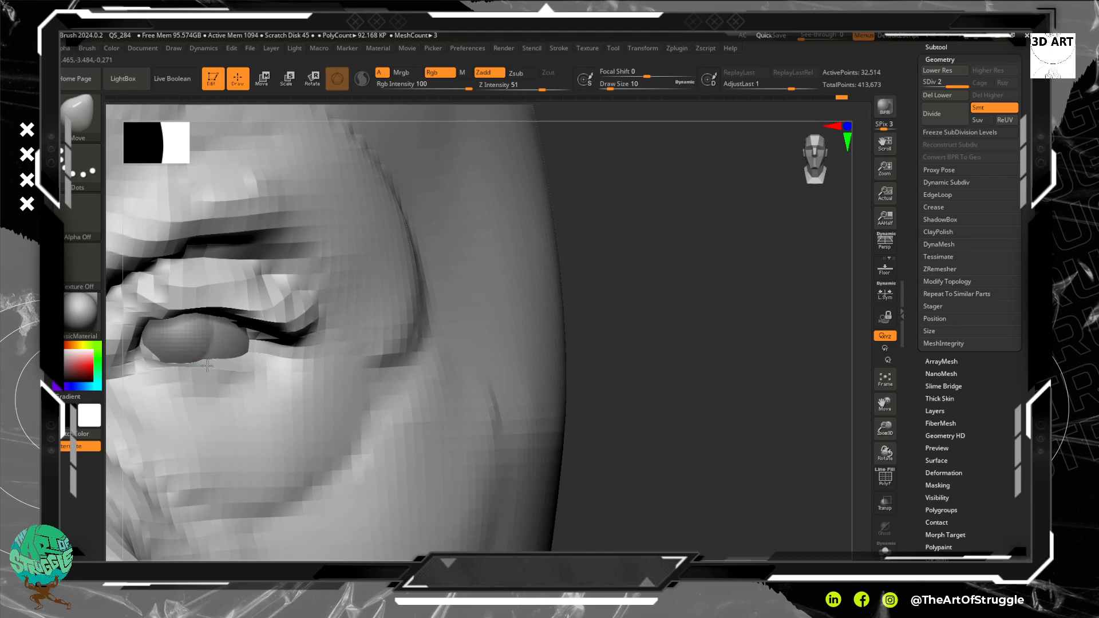
pyautogui.moveTo(208, 365); pyautogui.dragTo(222, 366)
pyautogui.moveTo(228, 368); pyautogui.dragTo(241, 357)
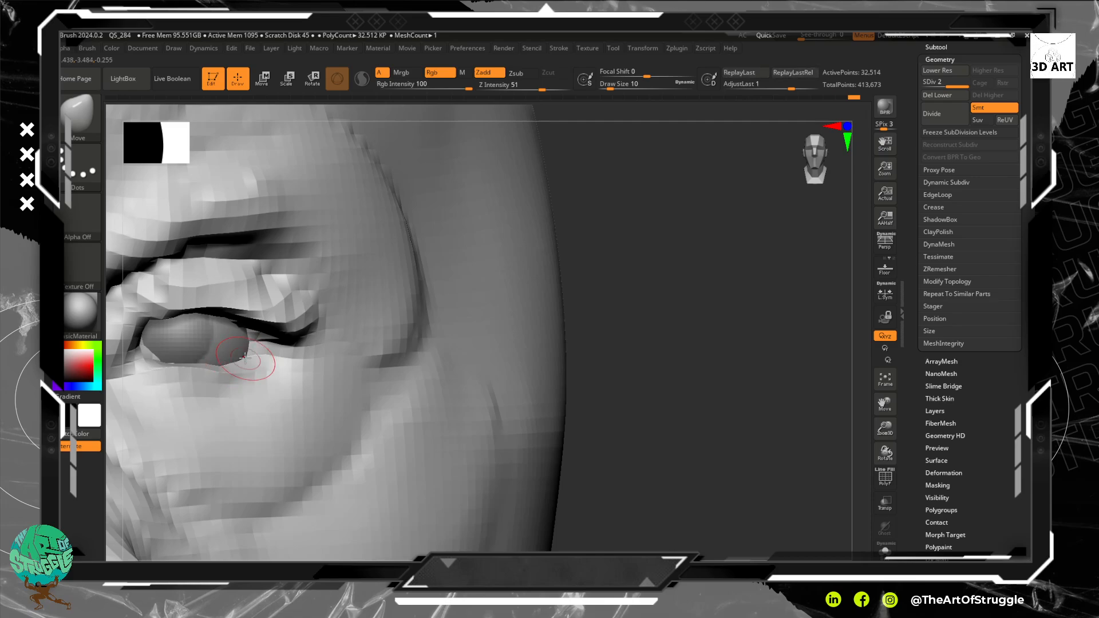
# Step: Pull the middle and inner part of the lower eyelid's edge down around the eyeball with the Move brush
pyautogui.moveTo(641, 407)
pyautogui.keyDown('alt'); pyautogui.mouseDown()
pyautogui.moveTo(671, 344)
pyautogui.moveTo(616, 359)
pyautogui.moveTo(614, 305)
pyautogui.moveTo(638, 367)
pyautogui.moveTo(633, 314)
pyautogui.moveTo(638, 324)
pyautogui.mouseUp(); pyautogui.keyUp('alt')
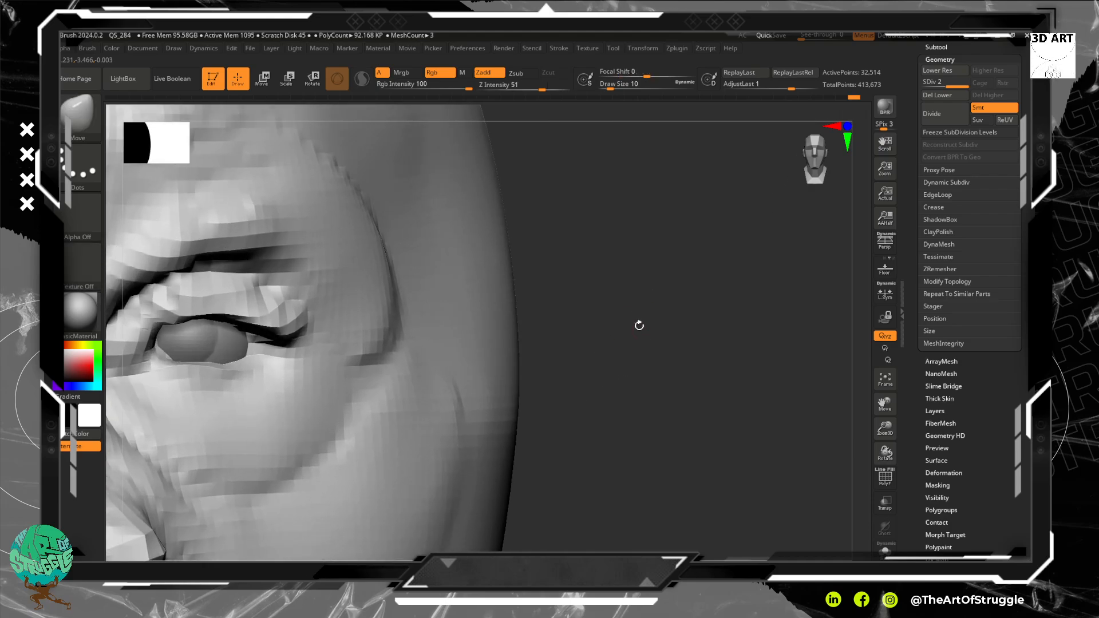
pyautogui.moveTo(193, 364); pyautogui.dragTo(201, 377)
pyautogui.press(']')
pyautogui.press(']')
pyautogui.press('[')
pyautogui.press('[')
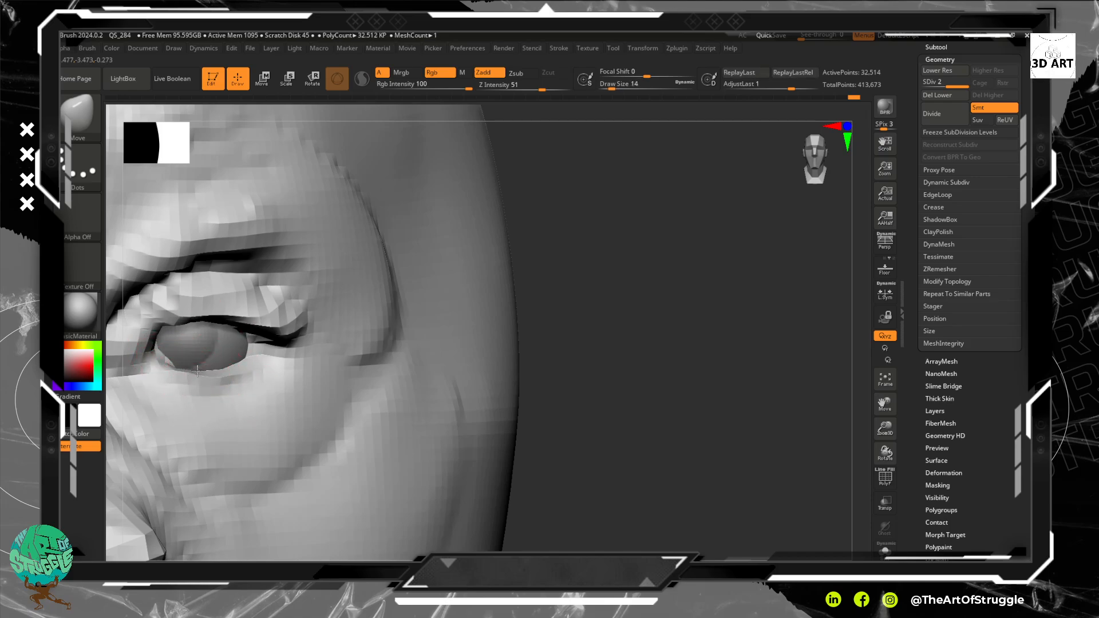
pyautogui.press('[')
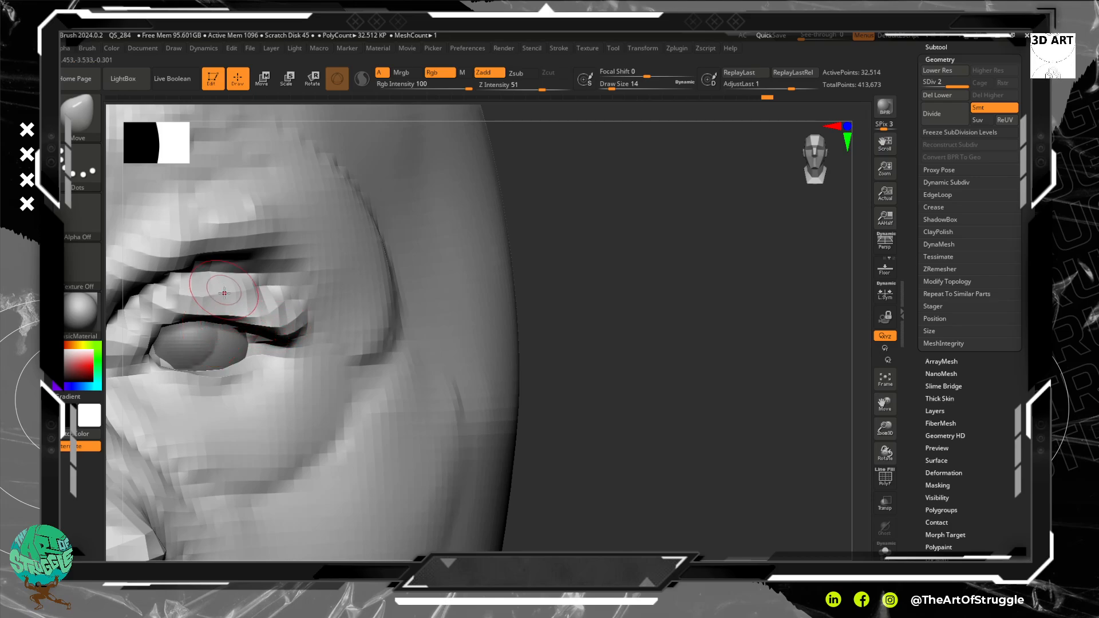
# Step: Refine the upper eyelid's rim with the Move brush, reducing the draw size from 22 to 10
pyautogui.press(']')
pyautogui.press(']')
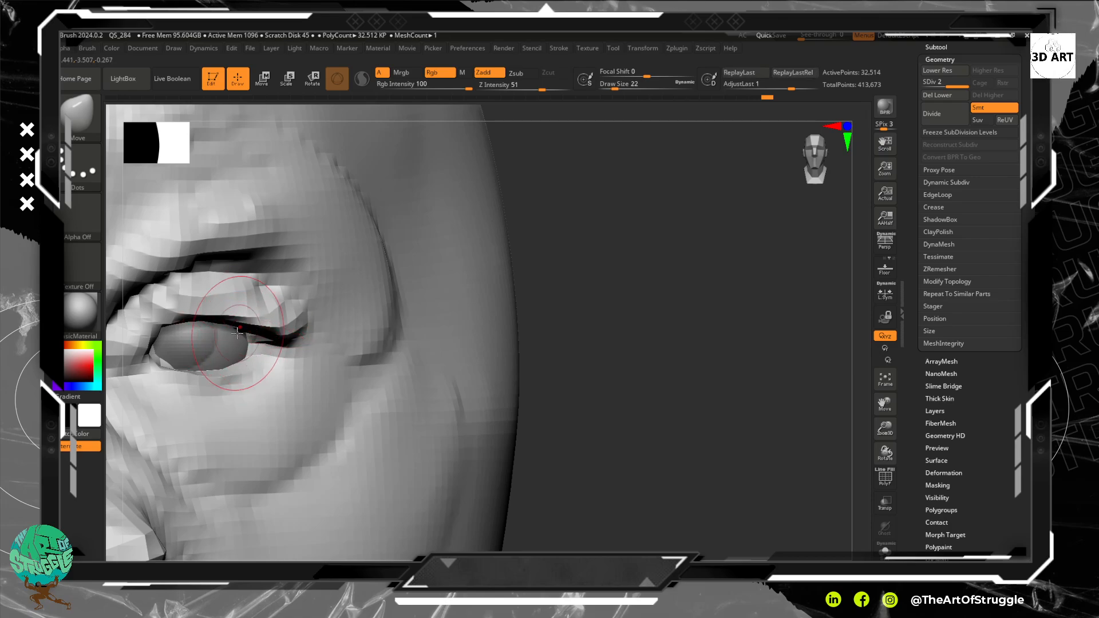
pyautogui.press('[')
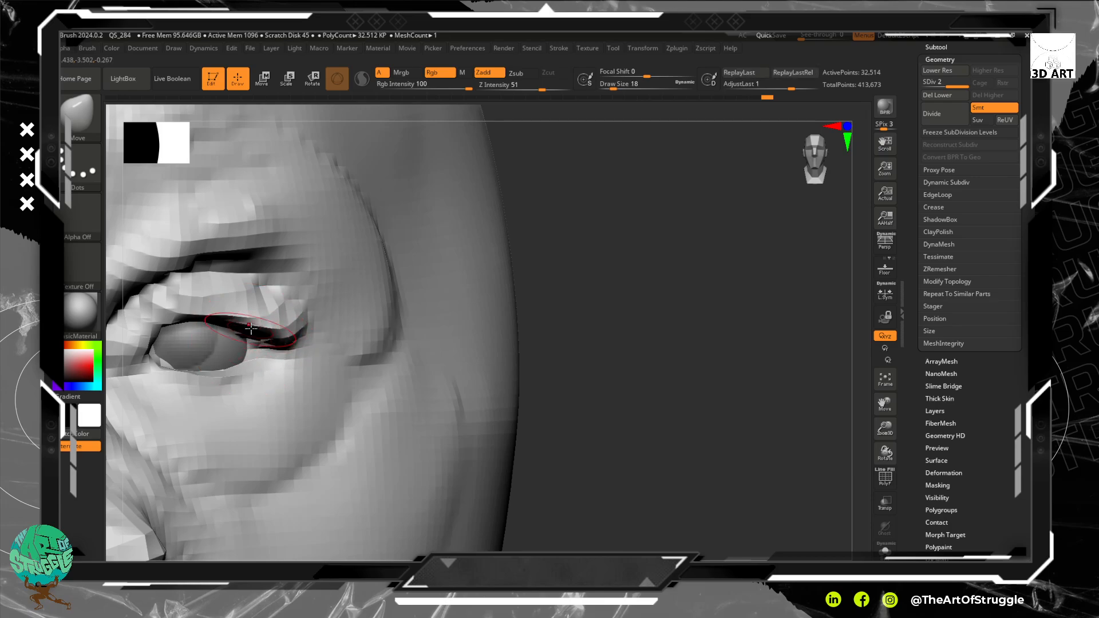
pyautogui.press('[')
pyautogui.press('[')
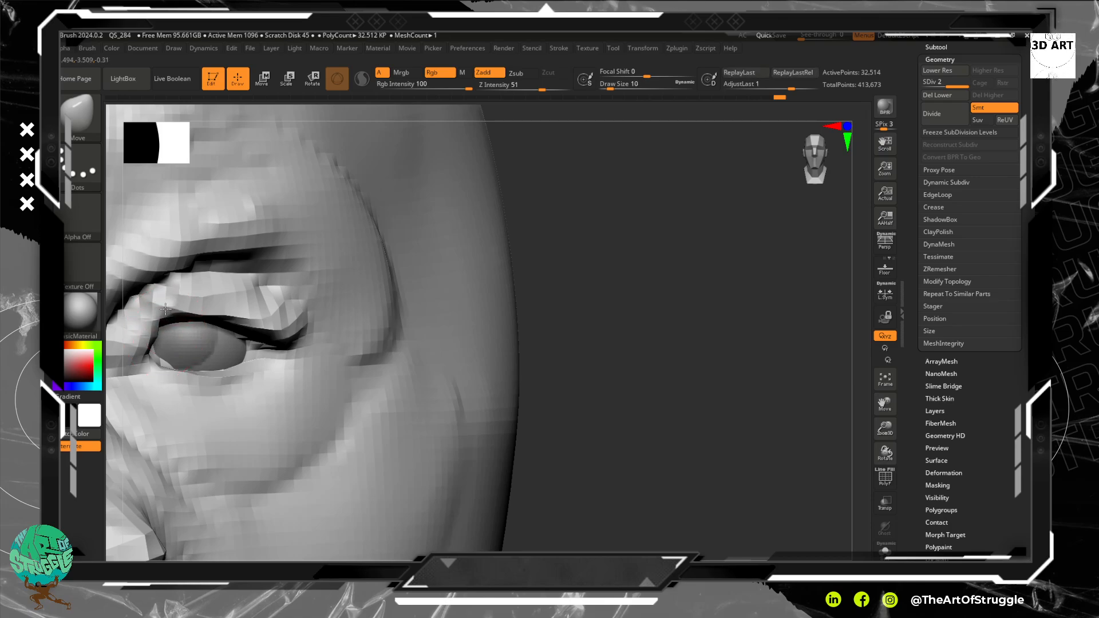
# Step: Try to remesh the face with ZRemesher at a target polygon count of 5
pyautogui.keyDown('alt'); pyautogui.moveTo(612, 406); pyautogui.dragTo(569, 238); pyautogui.keyUp('alt')
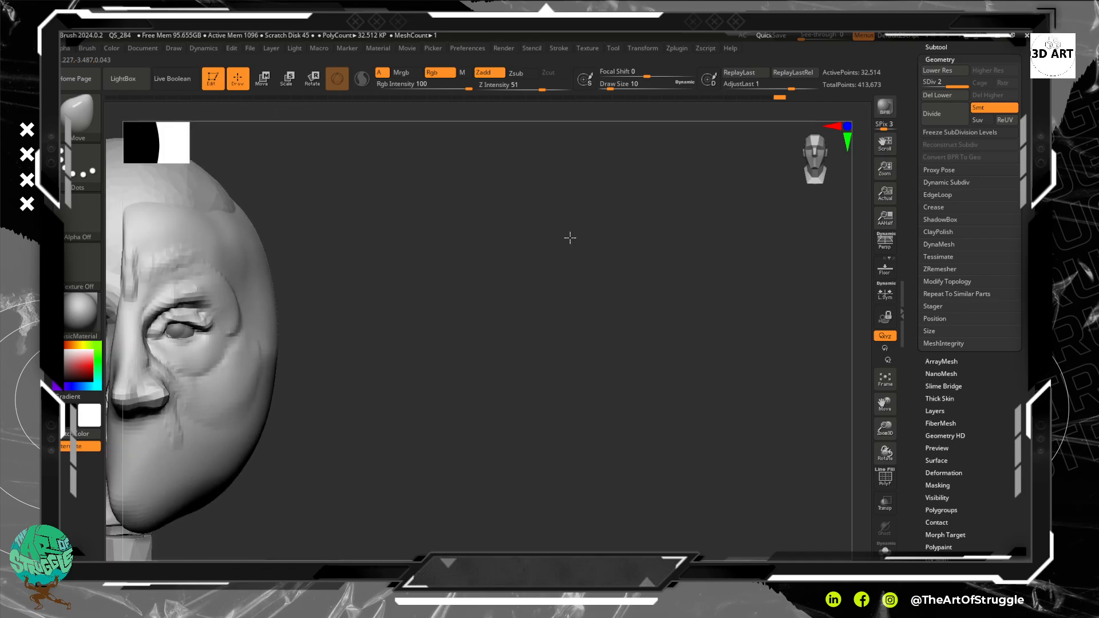
pyautogui.moveTo(572, 280); pyautogui.dragTo(782, 362)
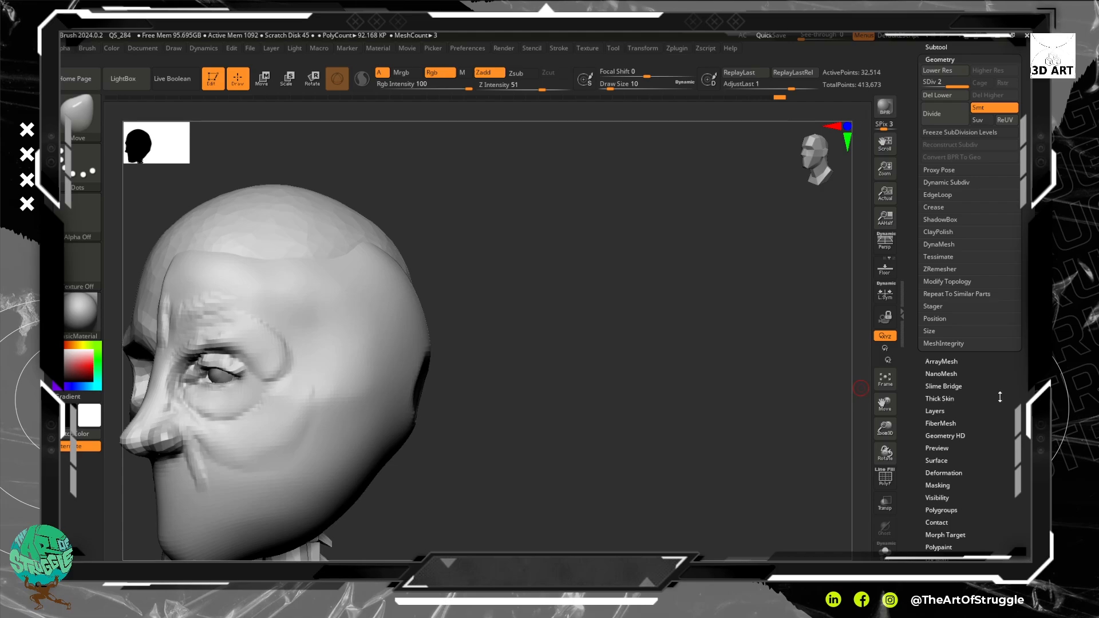
pyautogui.moveTo(1000, 397); pyautogui.dragTo(1000, 363)
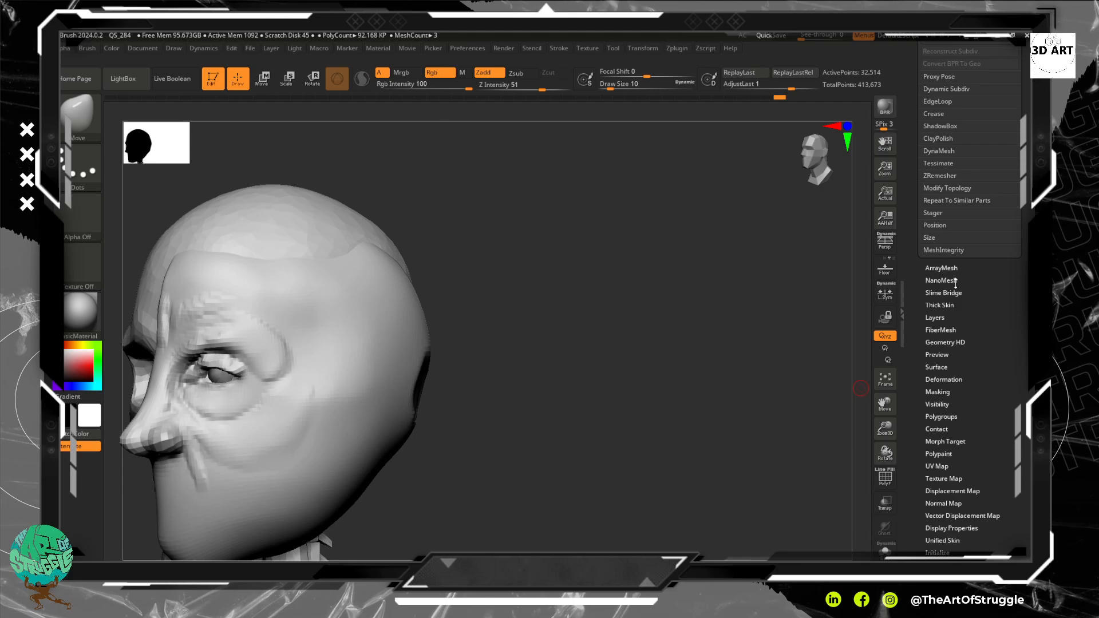
pyautogui.scroll(2, 957, 269)
pyautogui.click(948, 230)
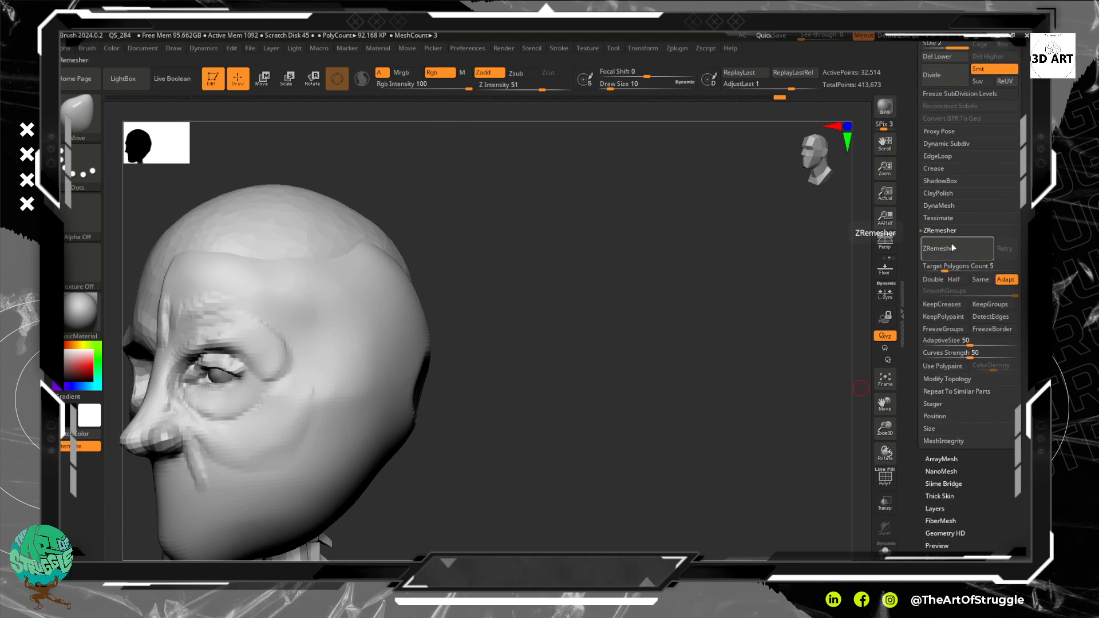
pyautogui.click(950, 255)
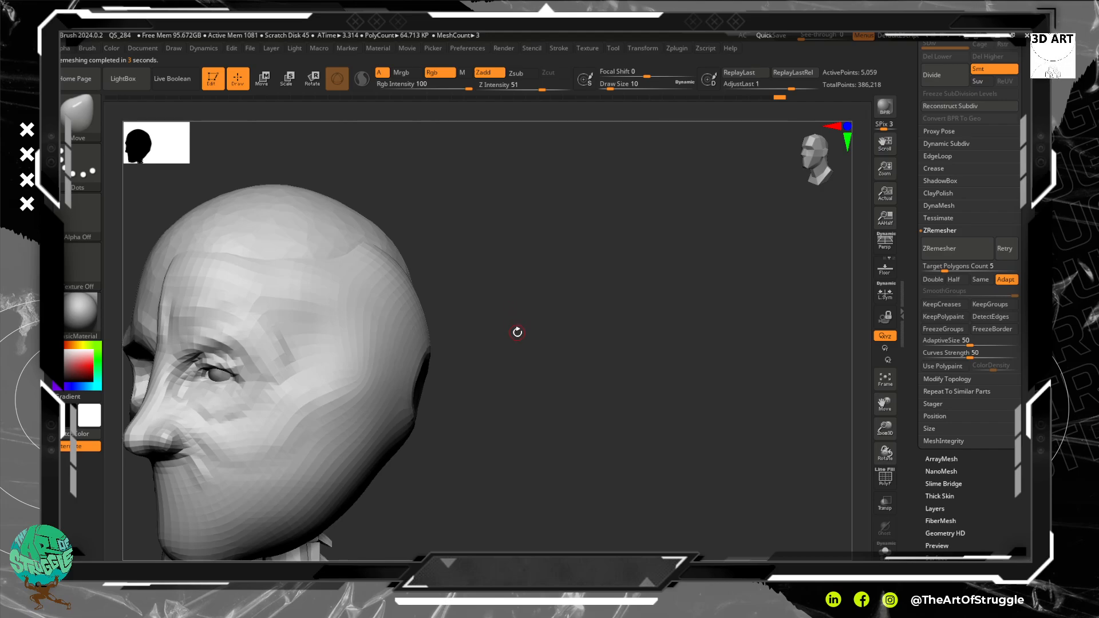
pyautogui.hotkey('ctrl', 'd')
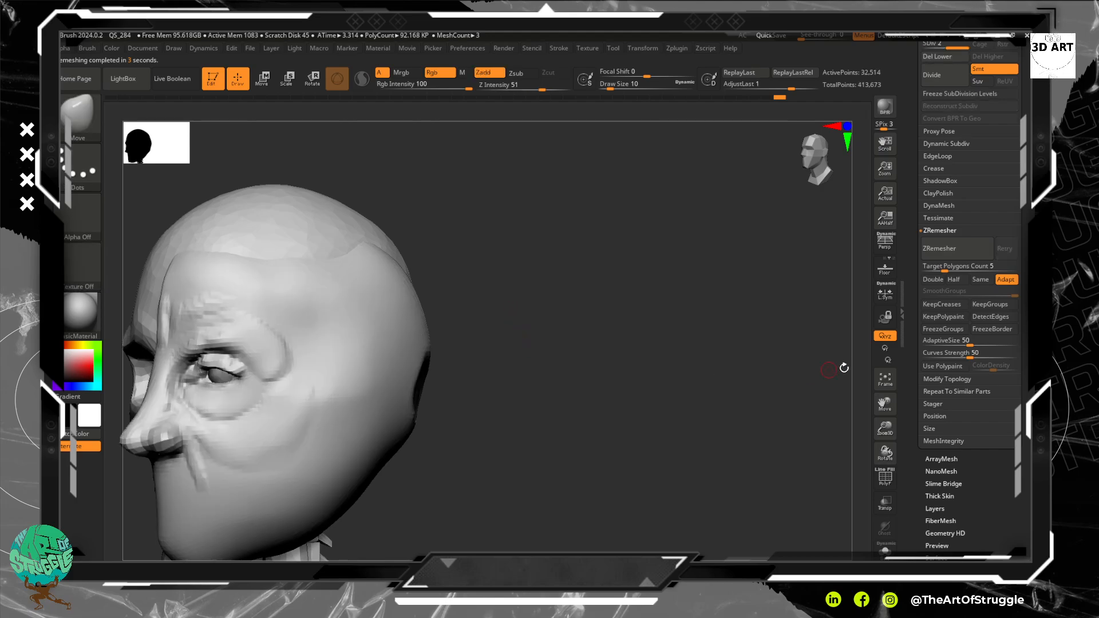
# Step: Subdivide the face mesh to subdivision level 3 and smooth the upper eyelid
pyautogui.click(948, 77)
pyautogui.keyDown('alt'); pyautogui.moveTo(582, 324); pyautogui.dragTo(630, 361); pyautogui.keyUp('alt')
pyautogui.moveTo(723, 400); pyautogui.dragTo(710, 353)
pyautogui.moveTo(318, 270)
pyautogui.keyDown('shift'); pyautogui.mouseDown()
pyautogui.moveTo(257, 261)
pyautogui.moveTo(225, 280)
pyautogui.mouseUp(); pyautogui.keyUp('shift')
# Step: Build up the upper eyelid from its outer corner inward with the ClayBuildup brush, and smooth the added clay
pyautogui.press('b')
pyautogui.press('m')
pyautogui.press('v')
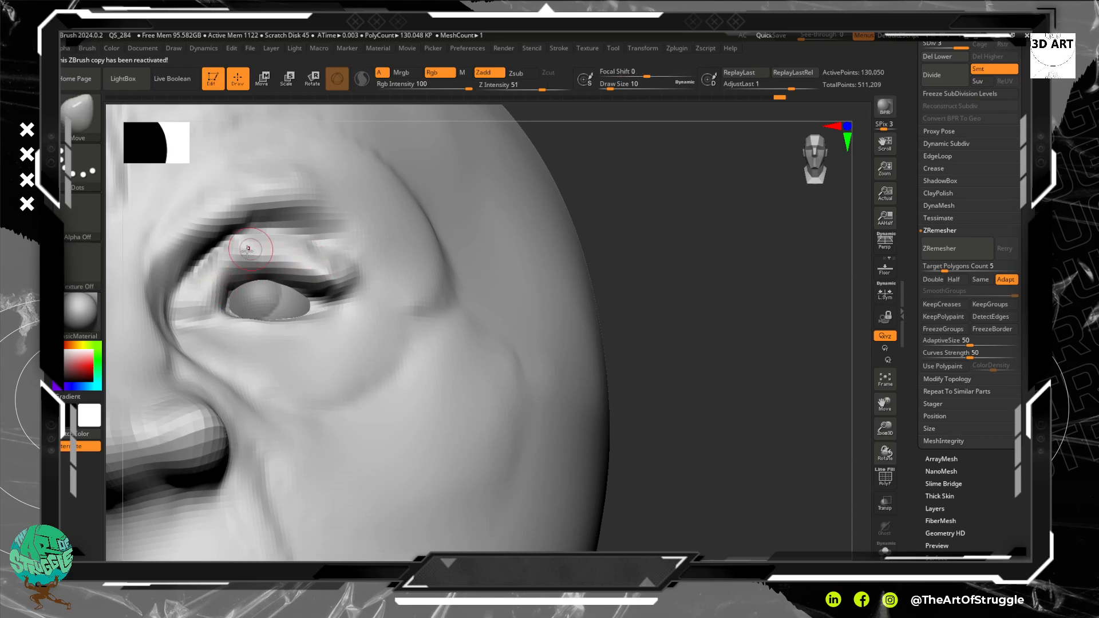
pyautogui.press('b')
pyautogui.press('c')
pyautogui.press('b')
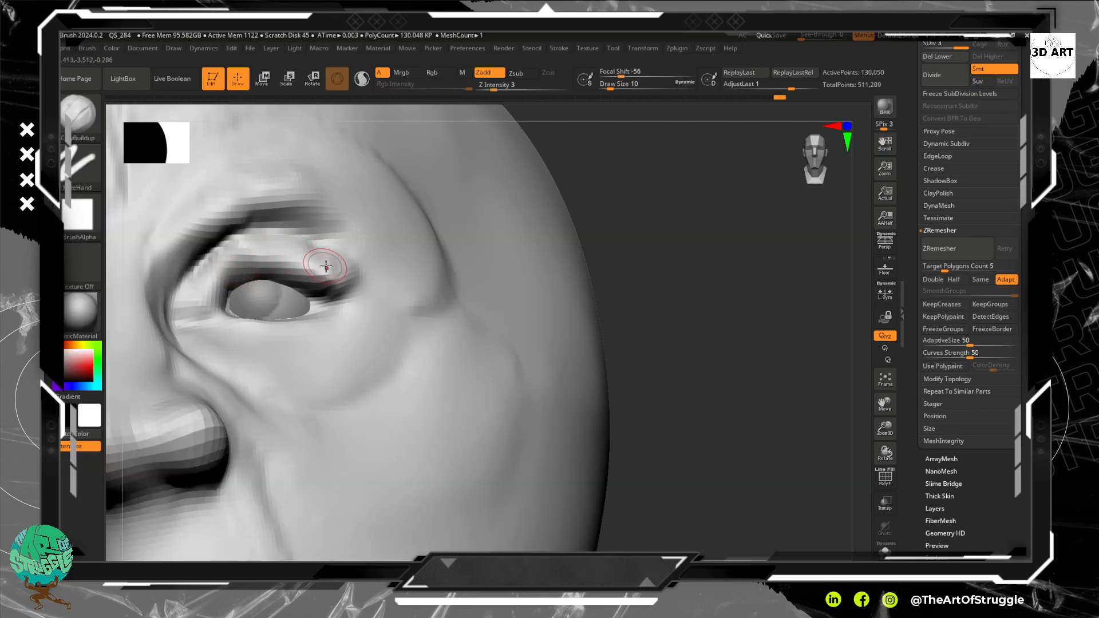
pyautogui.moveTo(331, 267)
pyautogui.mouseDown()
pyautogui.moveTo(272, 272)
pyautogui.moveTo(295, 253)
pyautogui.mouseUp()
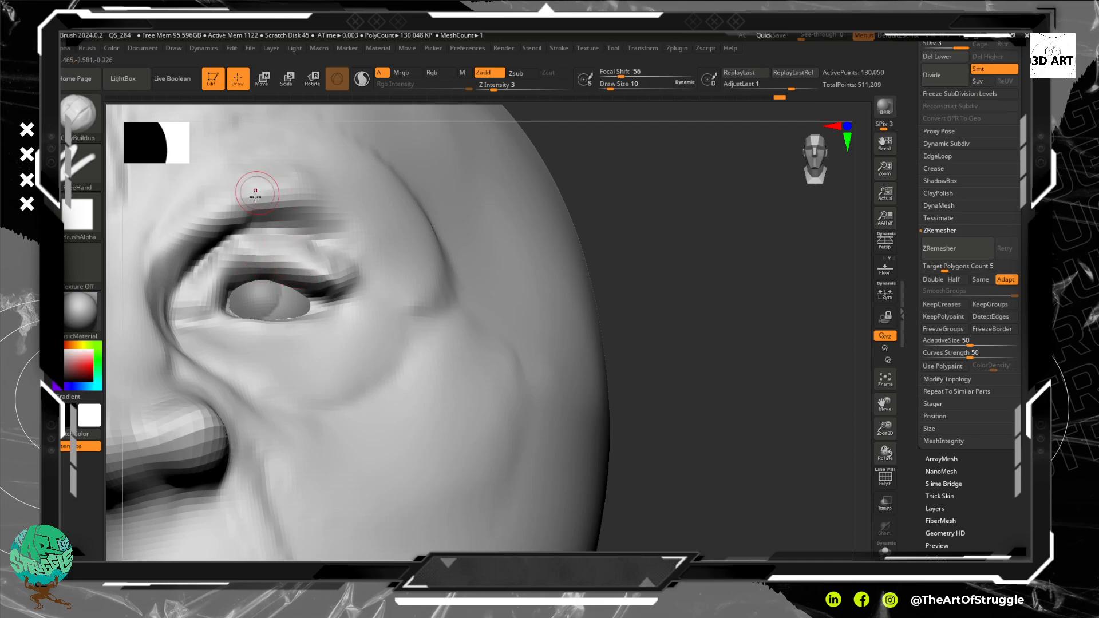
pyautogui.moveTo(339, 283); pyautogui.dragTo(240, 281)
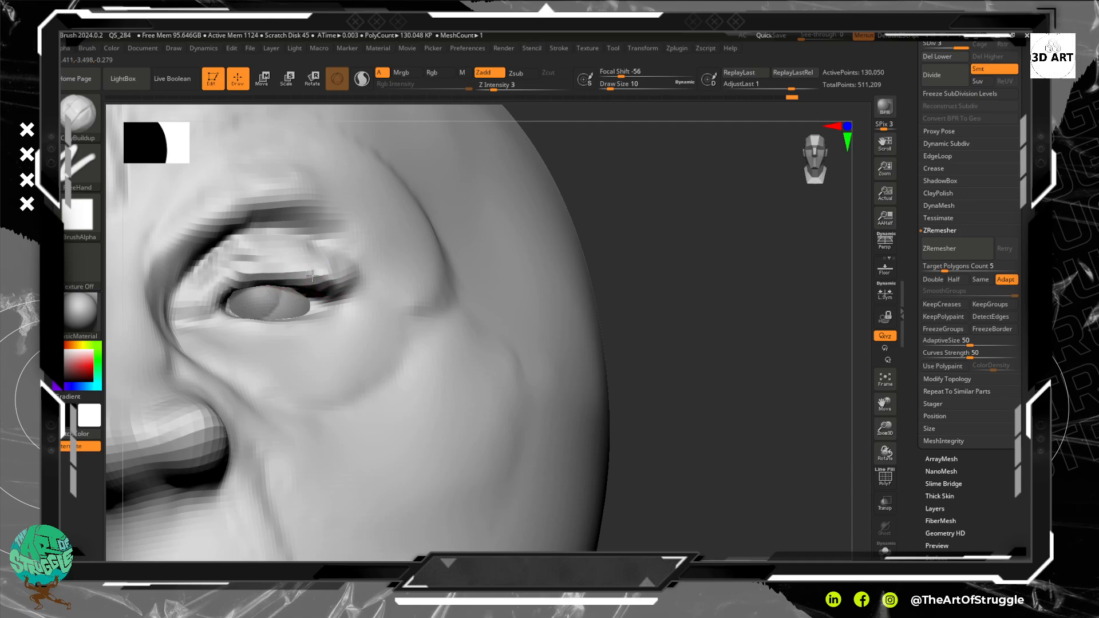
pyautogui.press('shift')
pyautogui.keyDown('shift'); pyautogui.moveTo(273, 265); pyautogui.dragTo(251, 275); pyautogui.keyUp('shift')
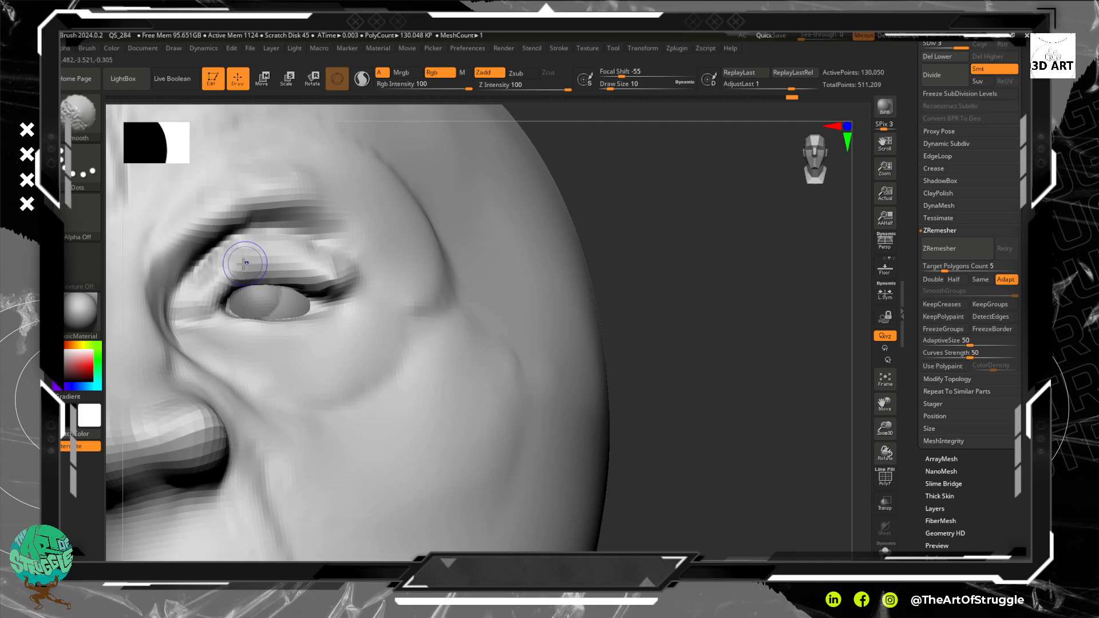
pyautogui.keyDown('shift'); pyautogui.moveTo(324, 277); pyautogui.dragTo(281, 259); pyautogui.keyUp('shift')
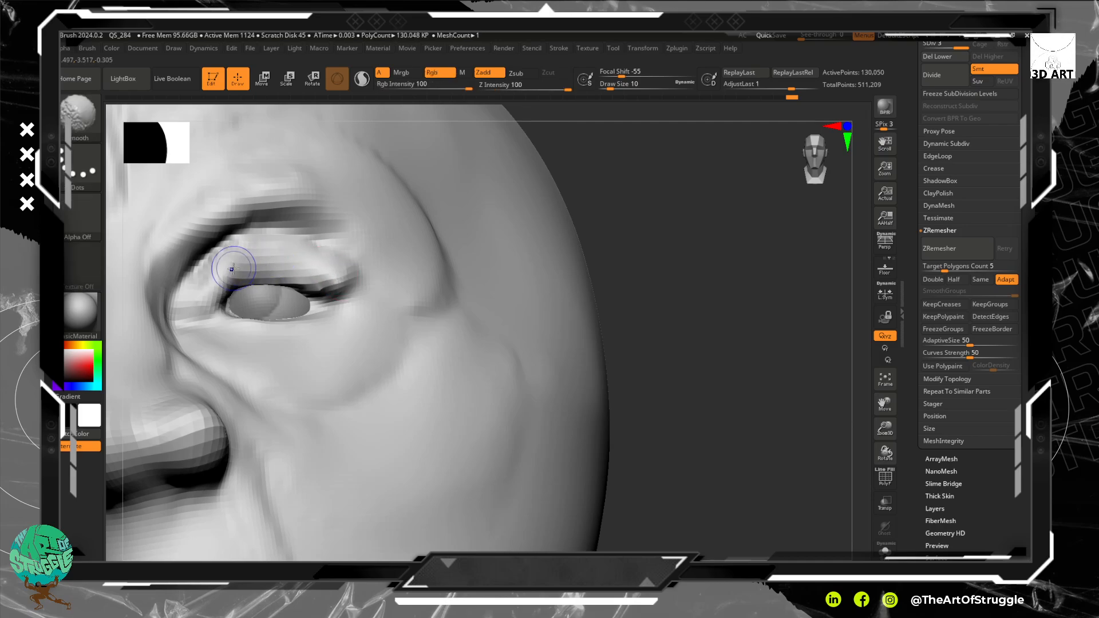
# Step: Try to carve a crease along the upper eyelid's edge at the outer corner with the DamStandard brush at Z intensity 6
pyautogui.press('b')
pyautogui.press('d')
pyautogui.press('s')
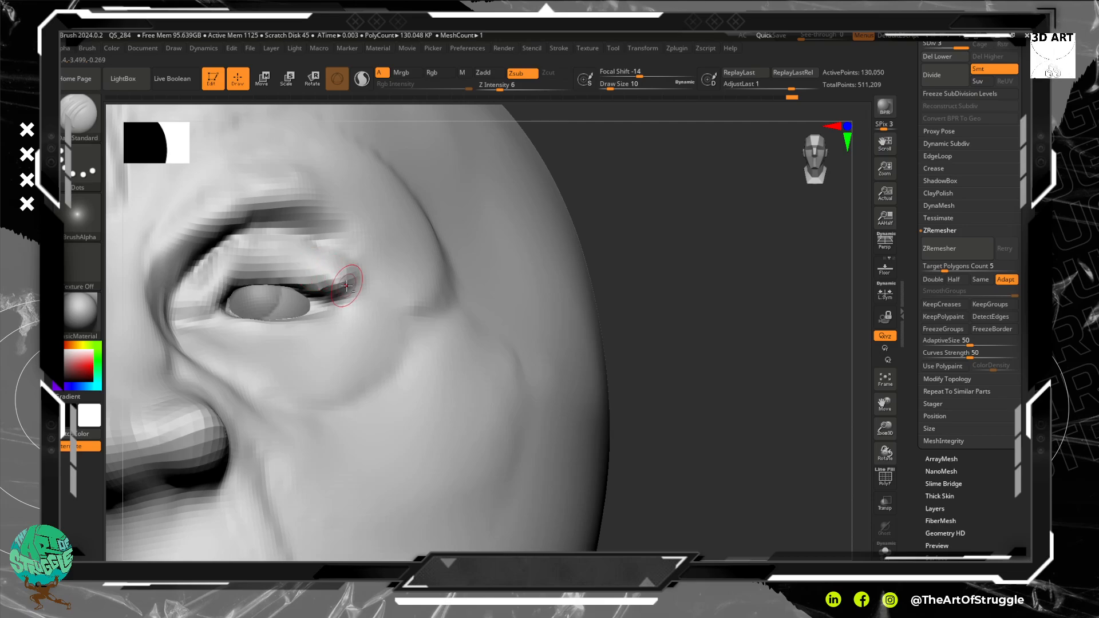
pyautogui.press('ctrl')
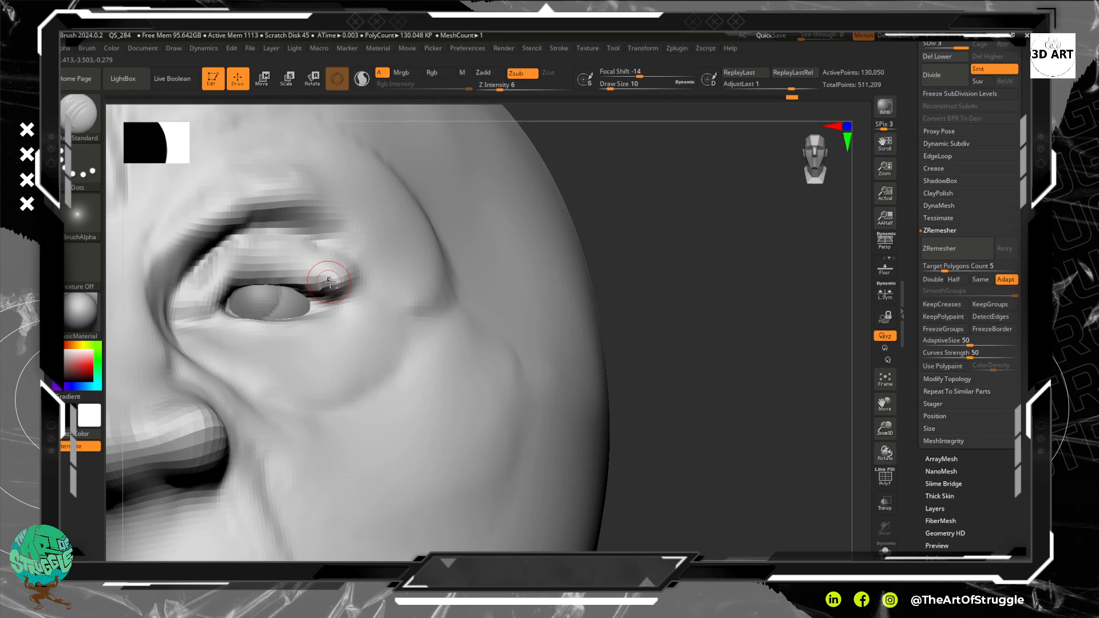
pyautogui.keyDown('ctrl'); pyautogui.click(664, 332); pyautogui.keyUp('ctrl')
pyautogui.keyDown('ctrl'); pyautogui.moveTo(696, 332); pyautogui.dragTo(664, 294); pyautogui.keyUp('ctrl')
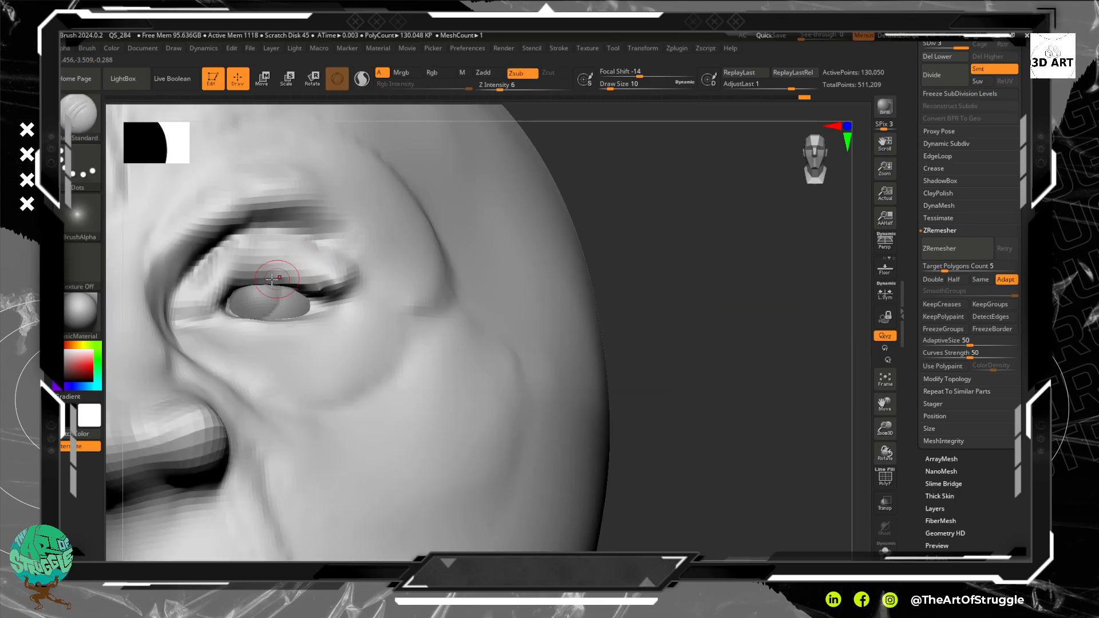
pyautogui.press('shift')
pyautogui.moveTo(318, 282)
pyautogui.keyDown('shift'); pyautogui.mouseDown()
pyautogui.moveTo(320, 271)
pyautogui.moveTo(294, 265)
pyautogui.moveTo(342, 290)
pyautogui.mouseUp(); pyautogui.keyUp('shift')
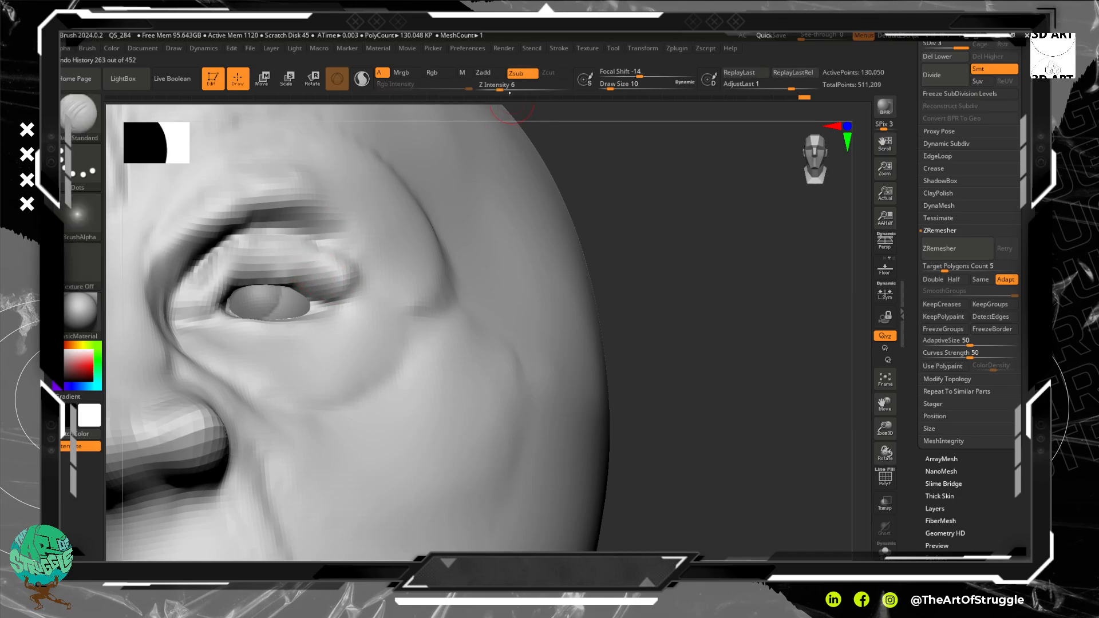
# Step: Set the DamStandard brush's Z intensity to 26 and carve the upper eyelid's edge and the inner eye corner
pyautogui.moveTo(502, 91); pyautogui.dragTo(525, 93)
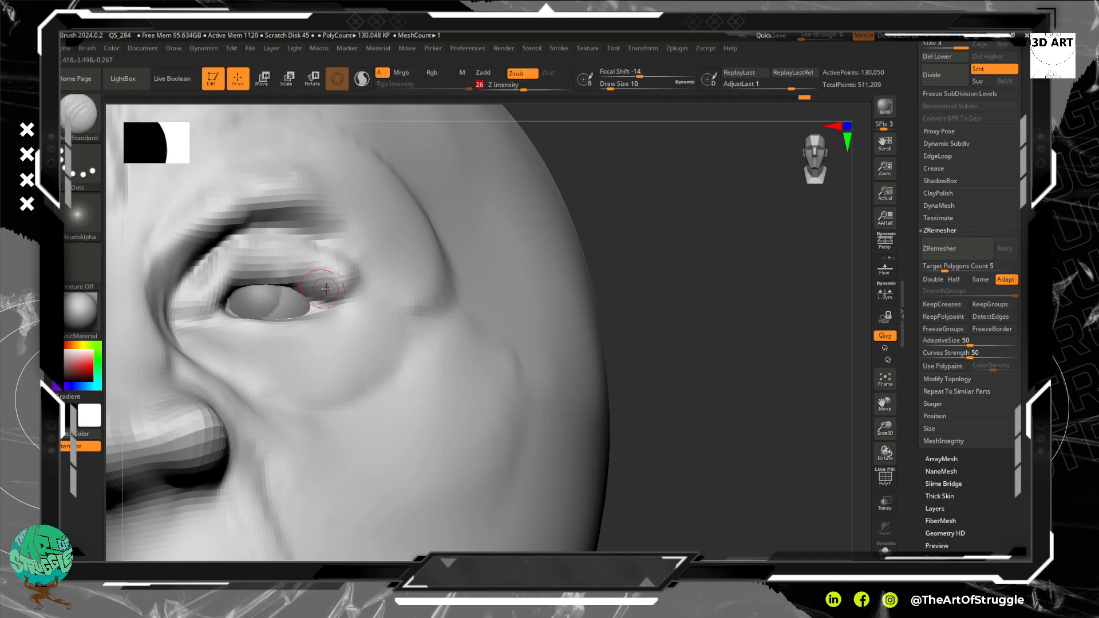
pyautogui.press('ctrl')
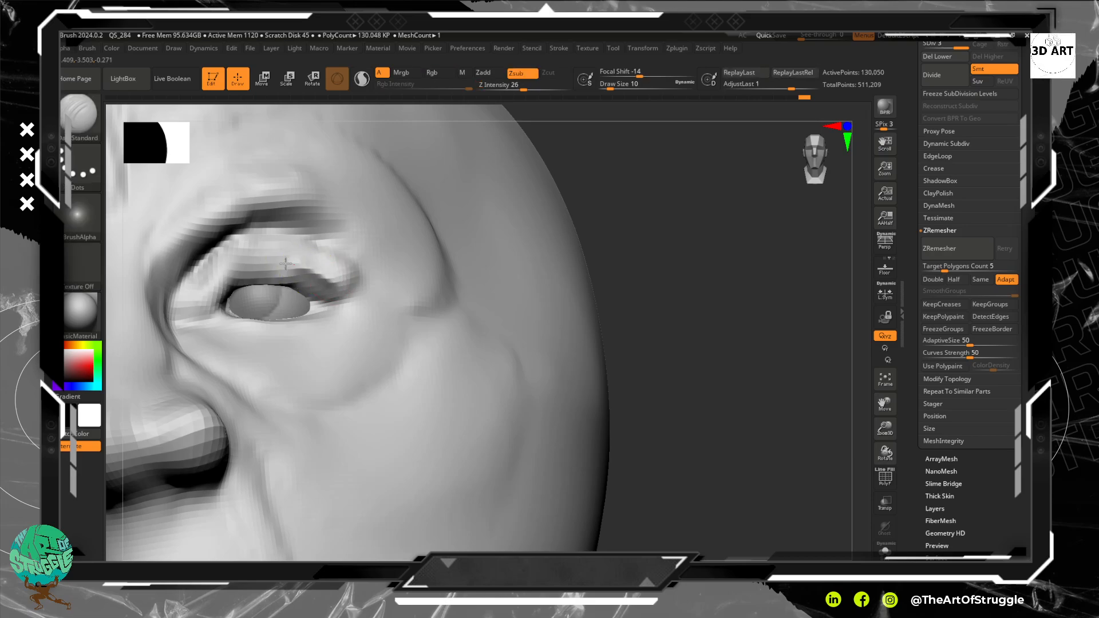
pyautogui.moveTo(206, 291); pyautogui.dragTo(192, 309)
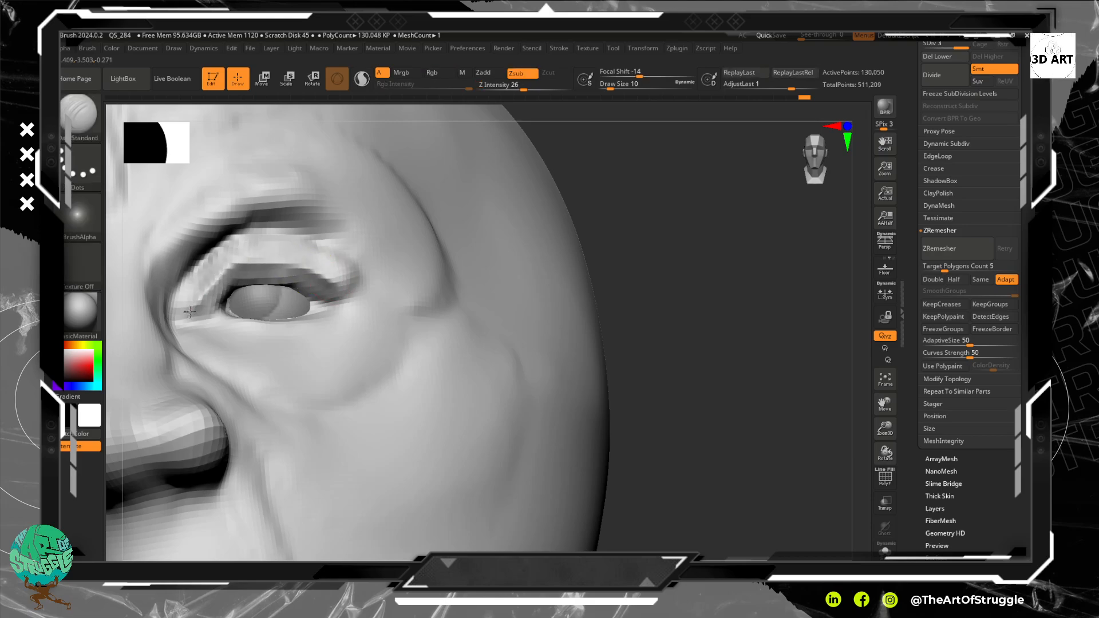
pyautogui.hotkey('ctrl', 'z')
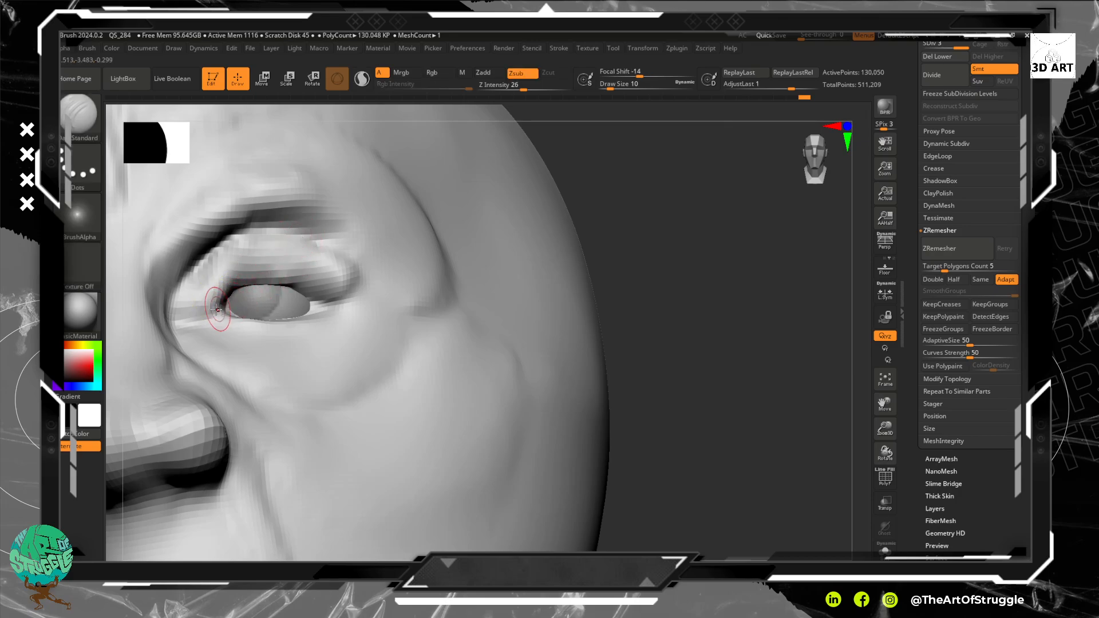
pyautogui.moveTo(221, 287)
pyautogui.mouseDown()
pyautogui.moveTo(269, 280)
pyautogui.moveTo(340, 296)
pyautogui.moveTo(286, 280)
pyautogui.moveTo(225, 282)
pyautogui.mouseUp()
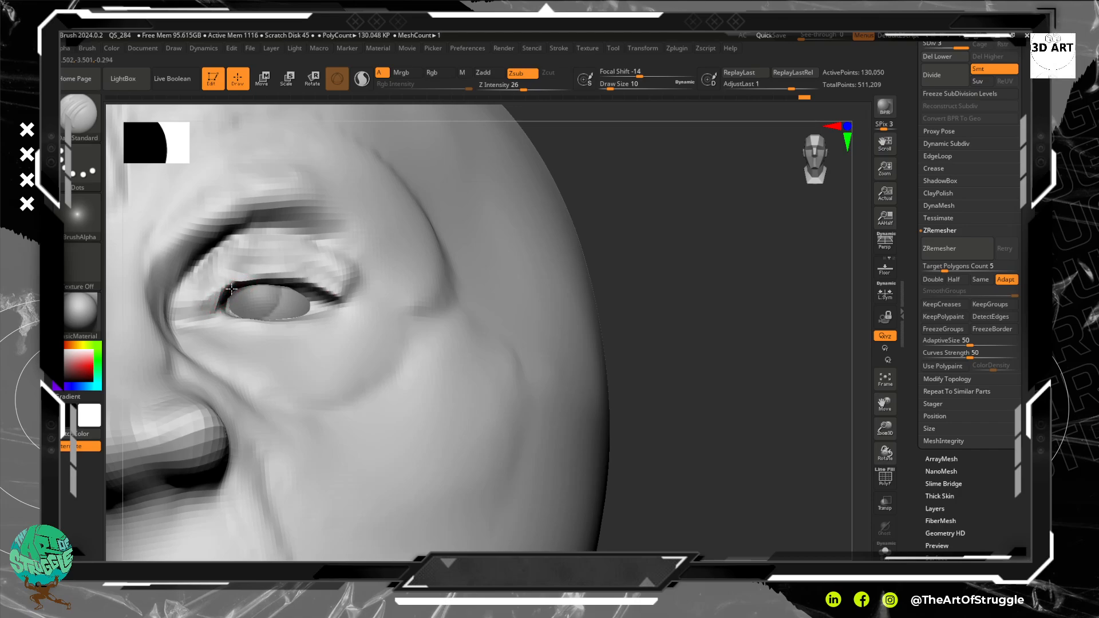
pyautogui.moveTo(231, 289)
pyautogui.mouseDown()
pyautogui.moveTo(180, 323)
pyautogui.moveTo(196, 323)
pyautogui.moveTo(174, 324)
pyautogui.mouseUp()
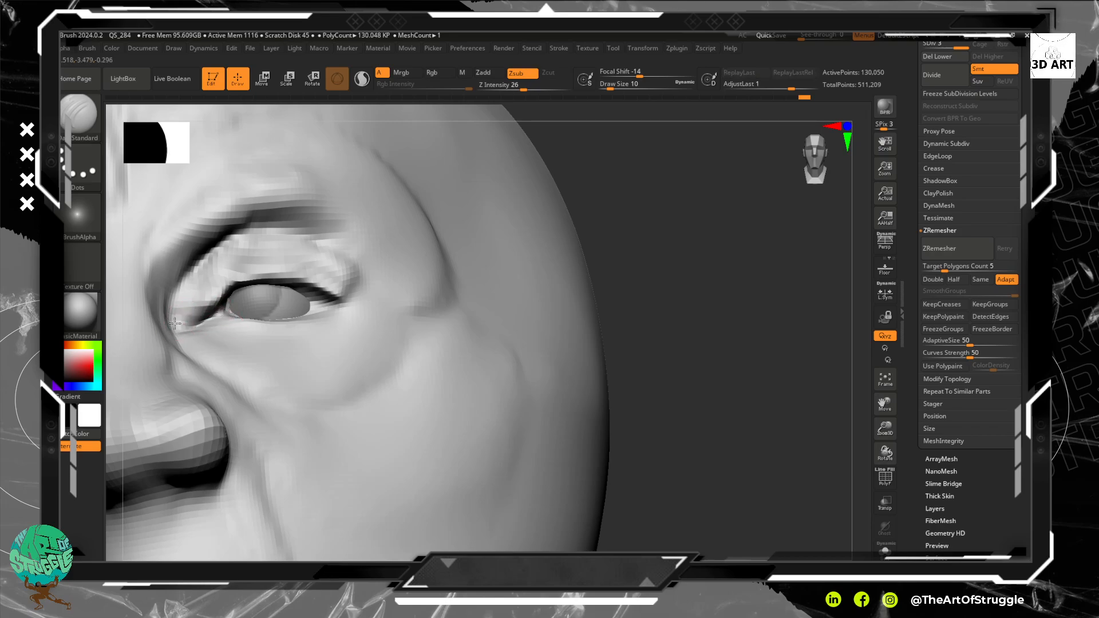
pyautogui.moveTo(654, 349); pyautogui.dragTo(345, 370)
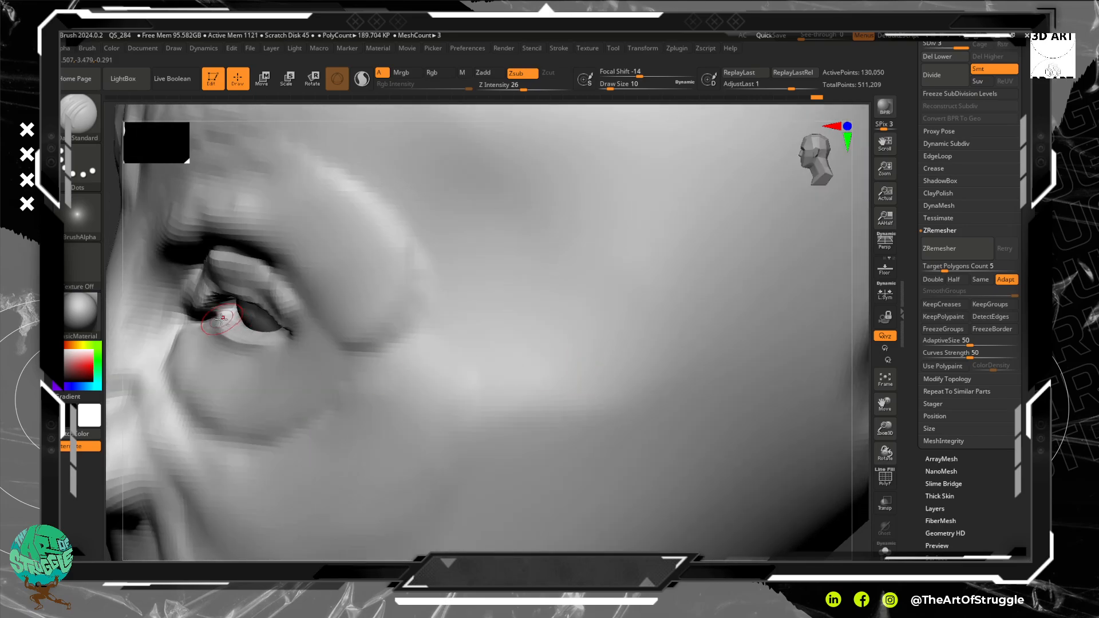
pyautogui.moveTo(215, 319); pyautogui.dragTo(244, 343)
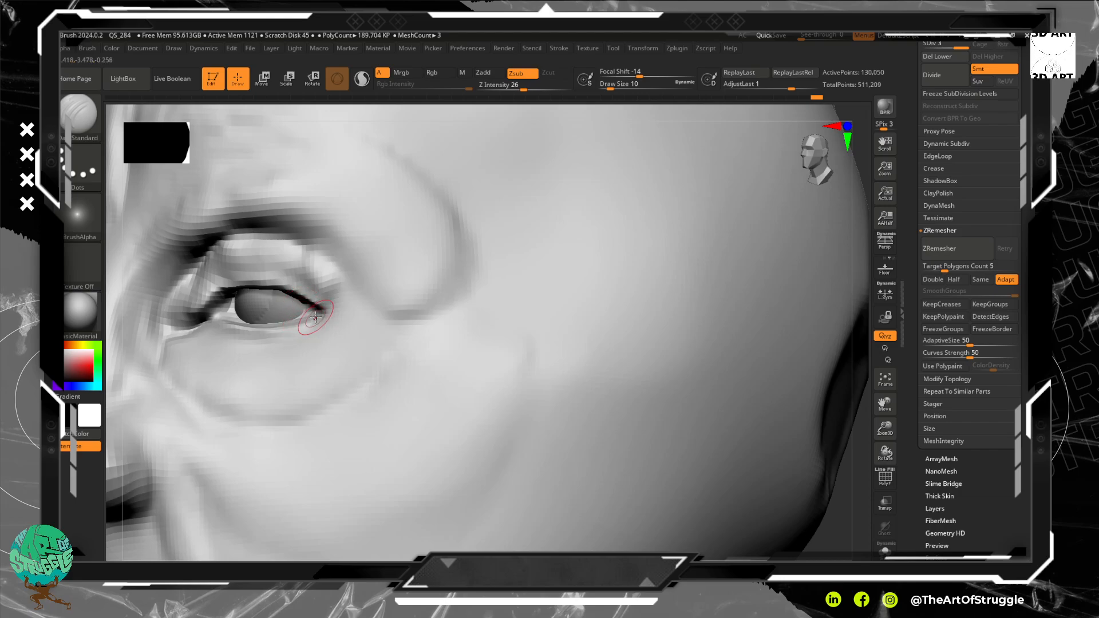
# Step: Extend the carved upper eyelid line past the outer eye corner toward the temple
pyautogui.moveTo(317, 315); pyautogui.dragTo(309, 320)
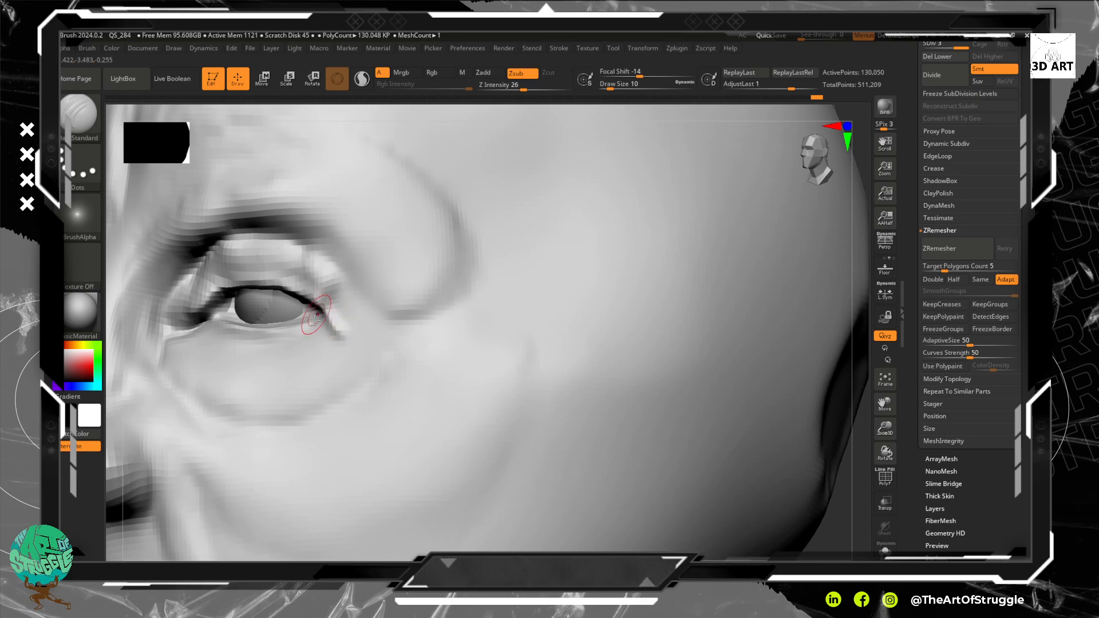
pyautogui.moveTo(318, 315)
pyautogui.mouseDown()
pyautogui.moveTo(345, 341)
pyautogui.moveTo(369, 344)
pyautogui.mouseUp()
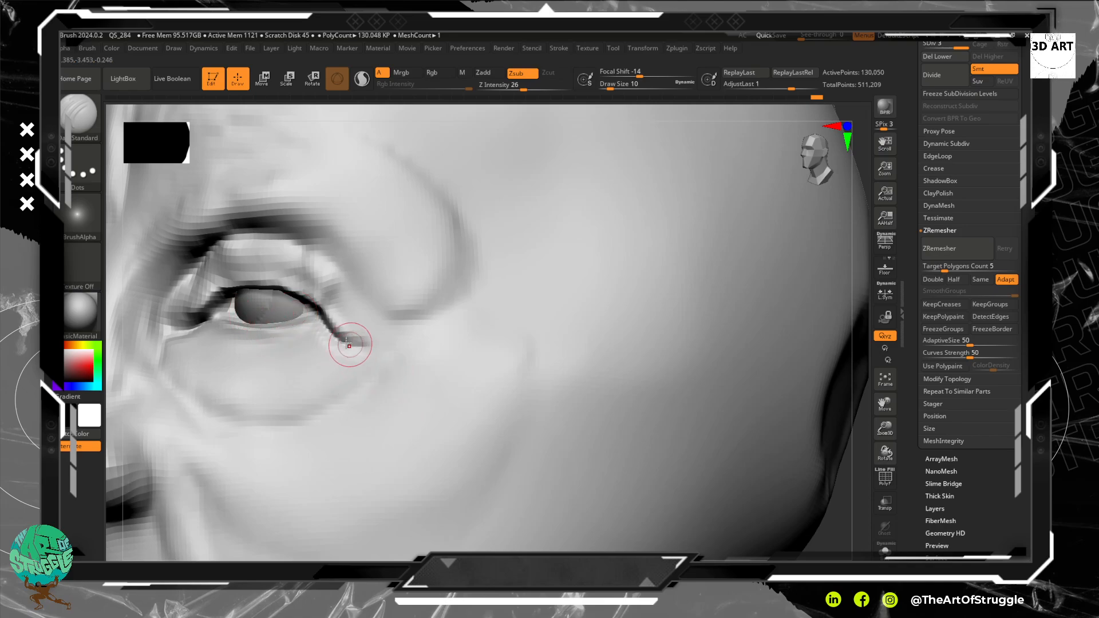
pyautogui.moveTo(343, 339); pyautogui.dragTo(412, 339)
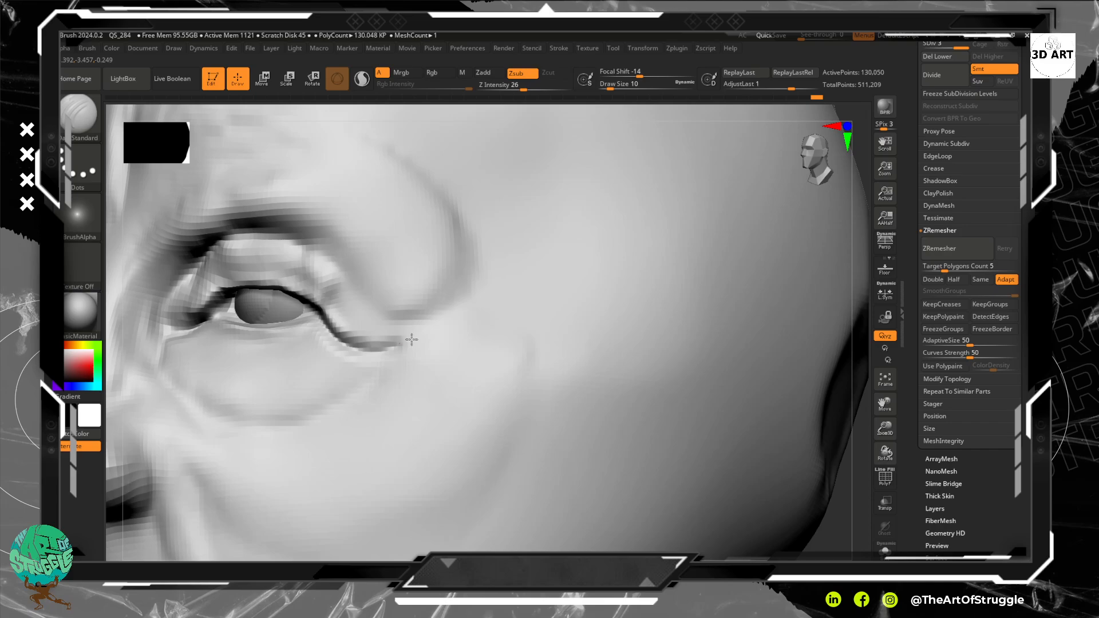
# Step: Carve the fold above the upper eyelid with DamStandard and build up the skin beside its outer end with ClayBuildup
pyautogui.moveTo(863, 518); pyautogui.dragTo(858, 454)
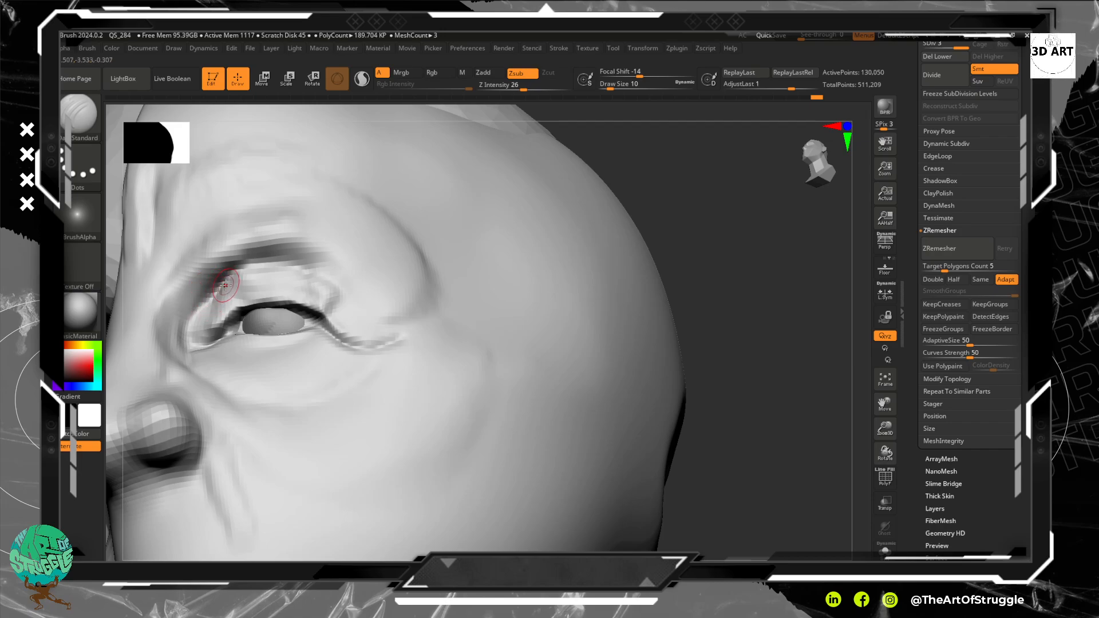
pyautogui.moveTo(216, 299); pyautogui.dragTo(256, 279)
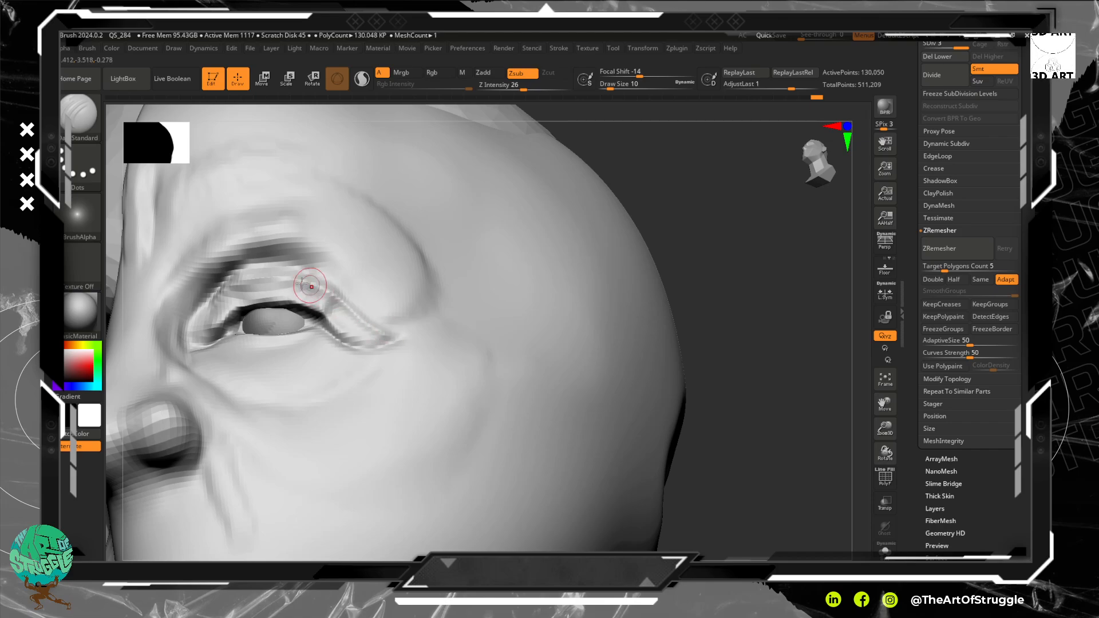
pyautogui.press('b')
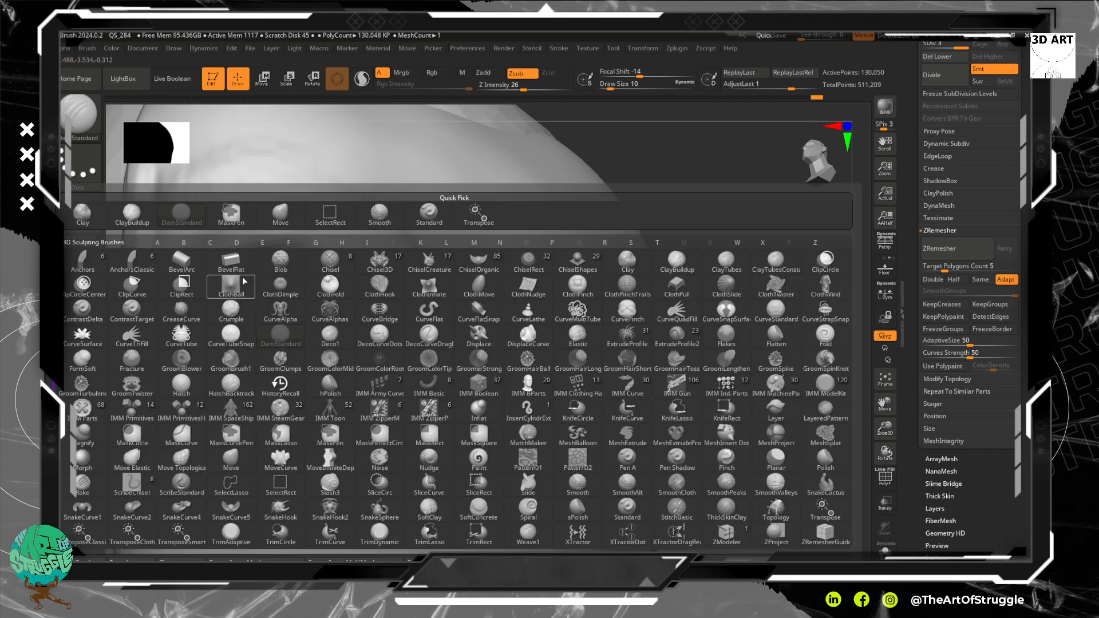
pyautogui.press('c')
pyautogui.press('b')
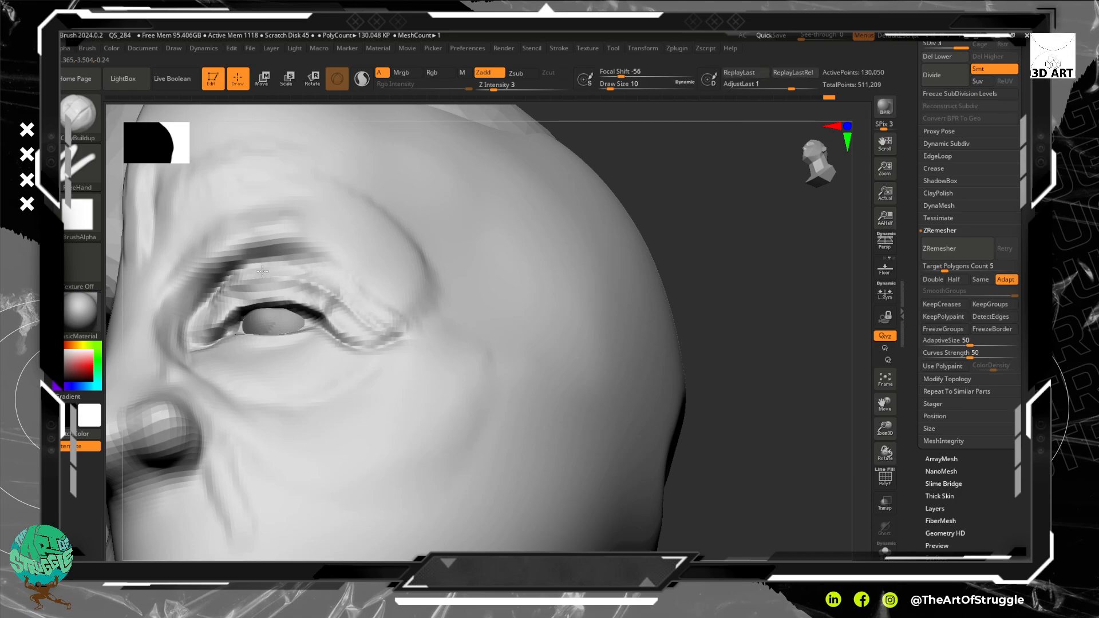
pyautogui.moveTo(262, 271)
pyautogui.mouseDown()
pyautogui.moveTo(246, 280)
pyautogui.moveTo(310, 285)
pyautogui.mouseUp()
pyautogui.hotkey('ctrl', 'z')
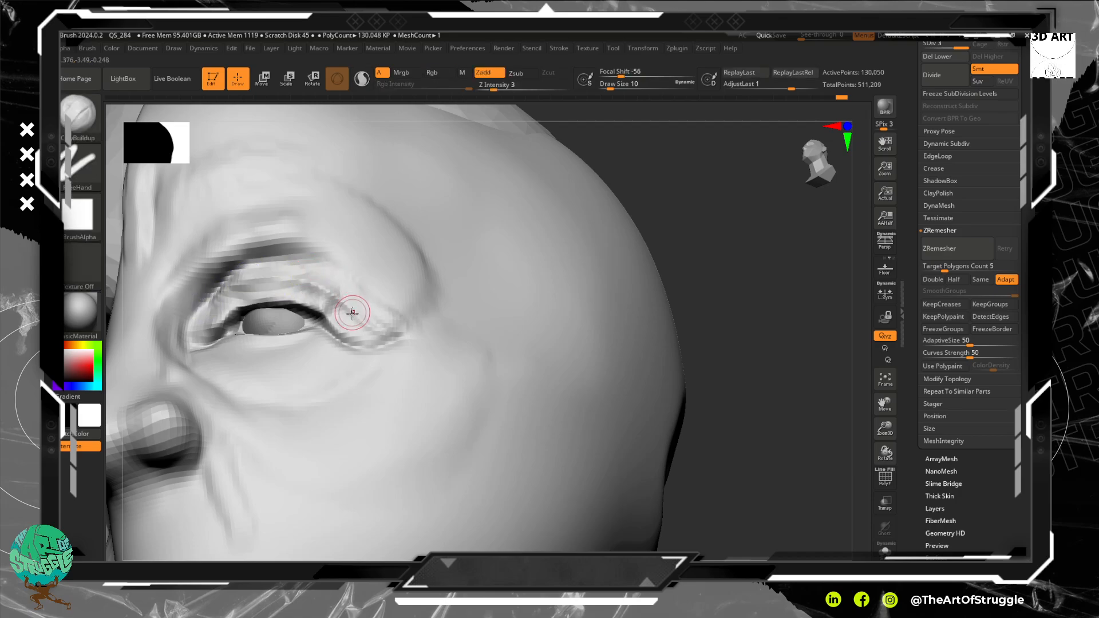
# Step: Deepen the upper eyelid fold from the outer eye corner to the inner corner with the DamStandard brush
pyautogui.press('b')
pyautogui.press('s')
pyautogui.press('t')
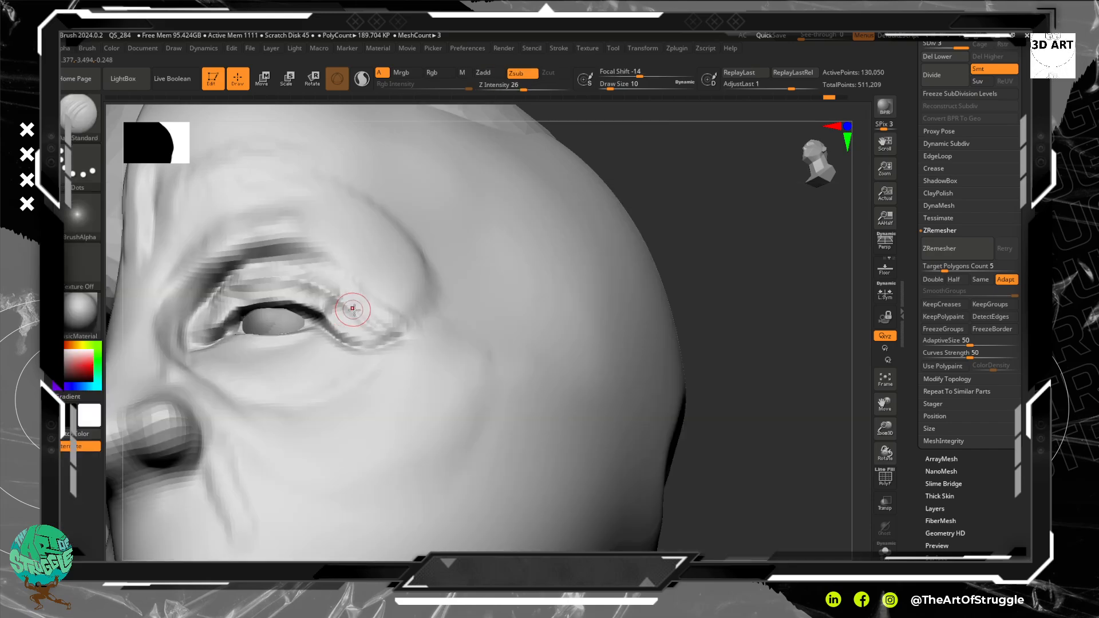
pyautogui.moveTo(375, 335); pyautogui.dragTo(342, 311)
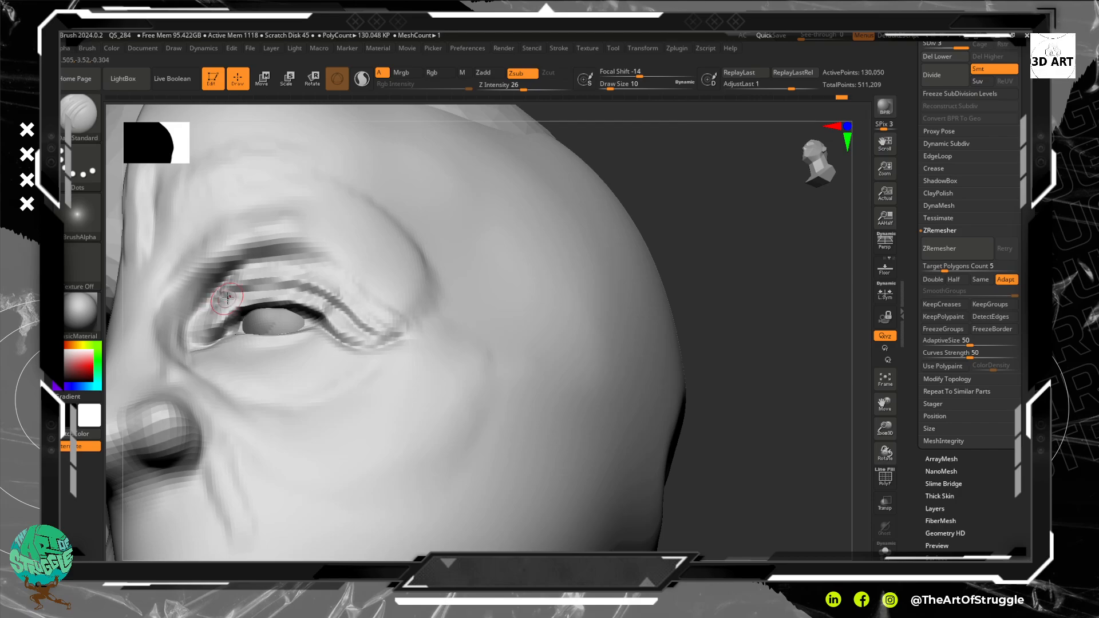
pyautogui.moveTo(226, 296)
pyautogui.mouseDown()
pyautogui.moveTo(206, 311)
pyautogui.moveTo(270, 287)
pyautogui.mouseUp()
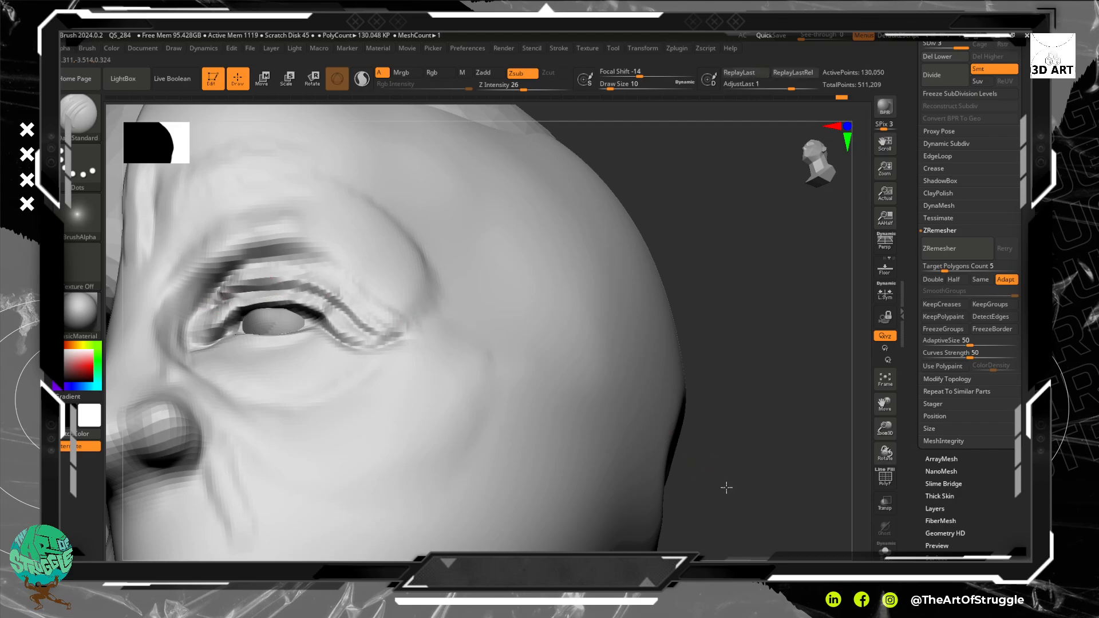
# Step: Carve a short crease from the outer eye corner down toward the cheek with the DamStandard brush
pyautogui.moveTo(727, 488)
pyautogui.mouseDown()
pyautogui.moveTo(732, 499)
pyautogui.moveTo(710, 321)
pyautogui.mouseUp()
pyautogui.moveTo(653, 290); pyautogui.dragTo(635, 275)
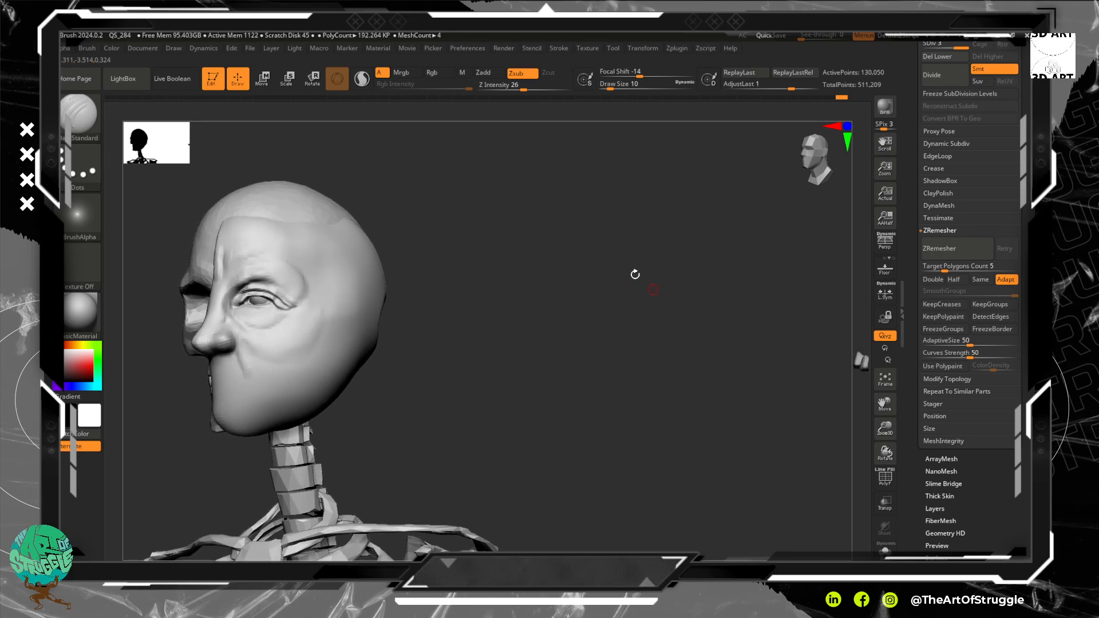
pyautogui.keyDown('alt'); pyautogui.moveTo(524, 208); pyautogui.dragTo(571, 318); pyautogui.keyUp('alt')
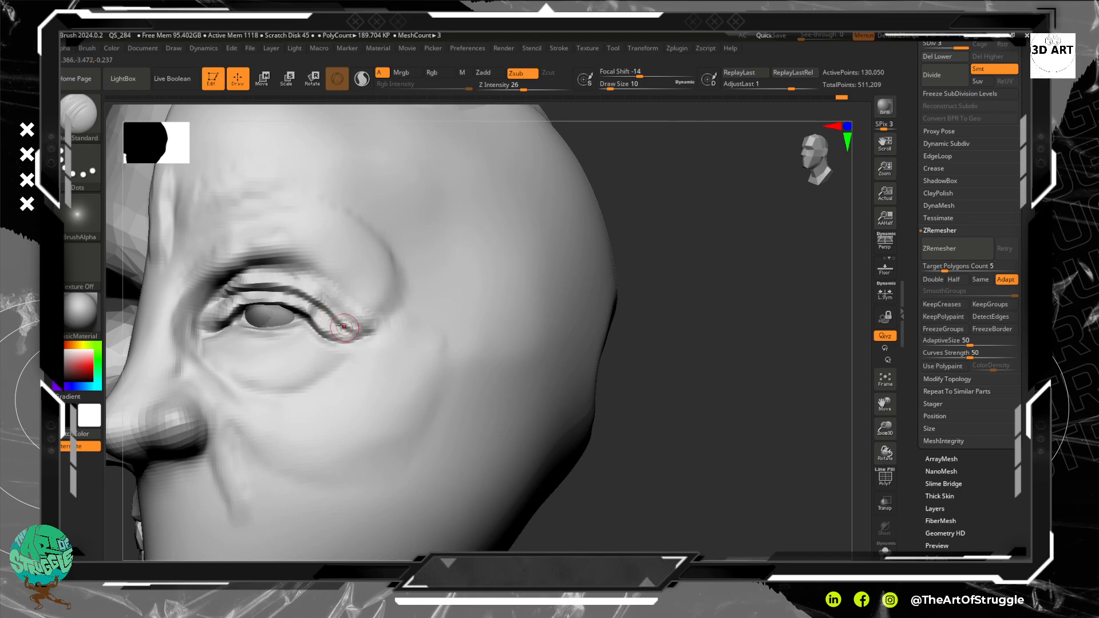
pyautogui.moveTo(319, 311)
pyautogui.mouseDown()
pyautogui.moveTo(350, 354)
pyautogui.moveTo(349, 388)
pyautogui.mouseUp()
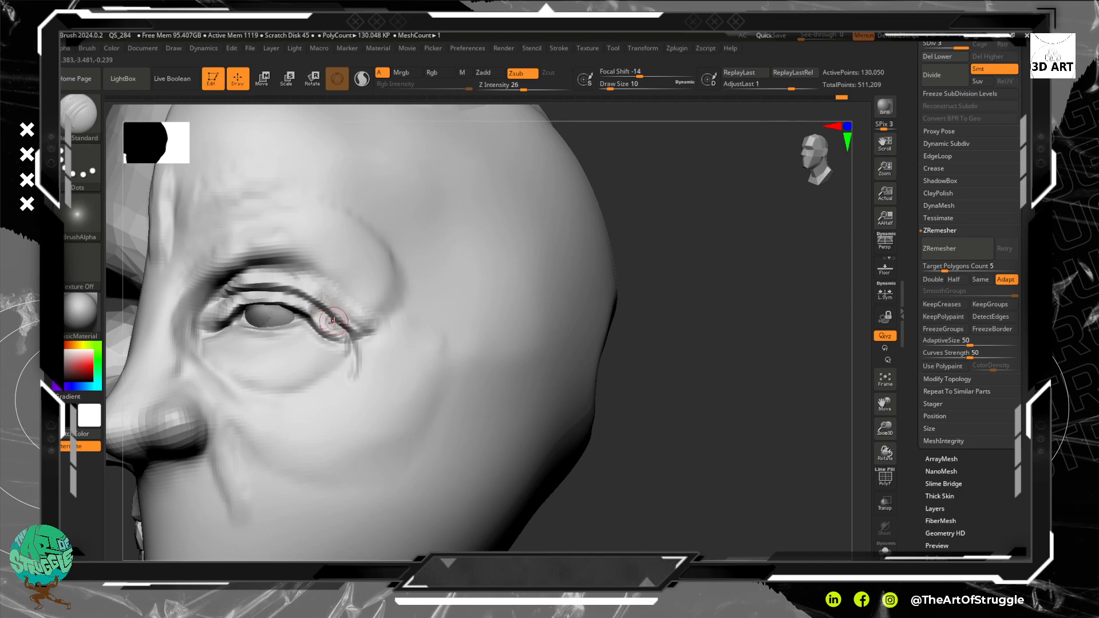
# Step: Smooth the upper eyelid fold, and carve creases beneath the brow out toward the temple with the DamStandard brush
pyautogui.press('shift')
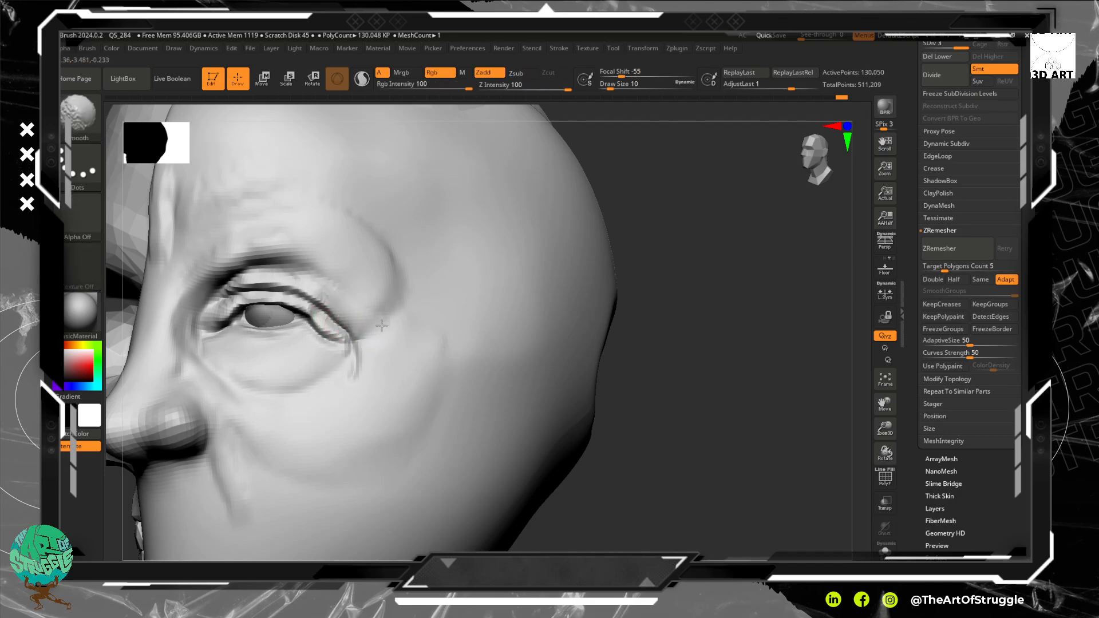
pyautogui.keyDown('shift'); pyautogui.moveTo(267, 275); pyautogui.dragTo(235, 286); pyautogui.keyUp('shift')
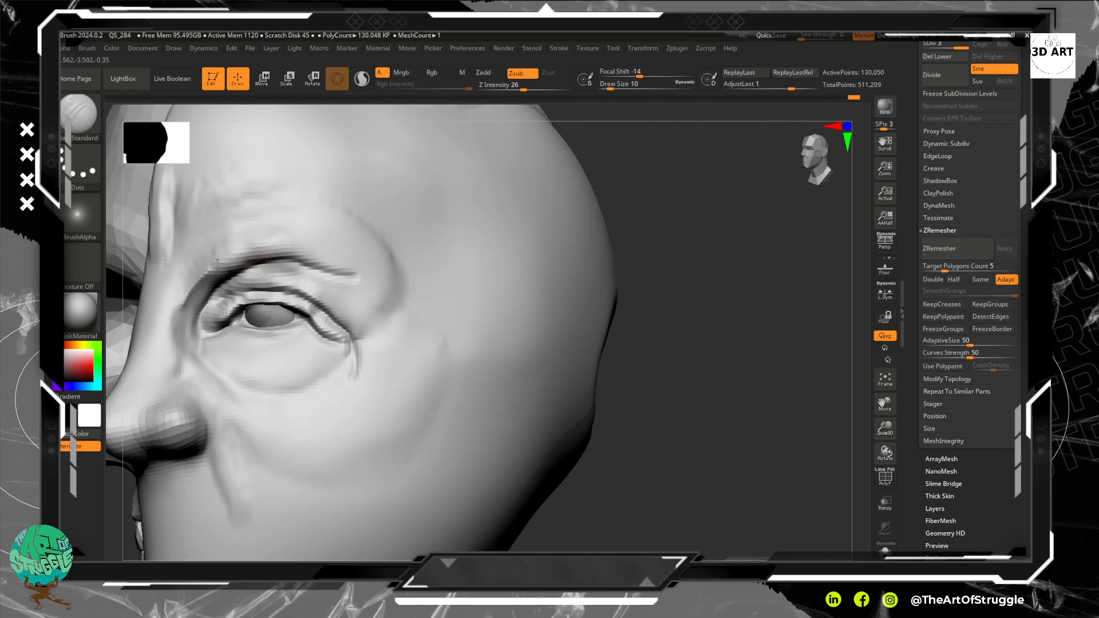
pyautogui.moveTo(266, 246); pyautogui.dragTo(298, 242)
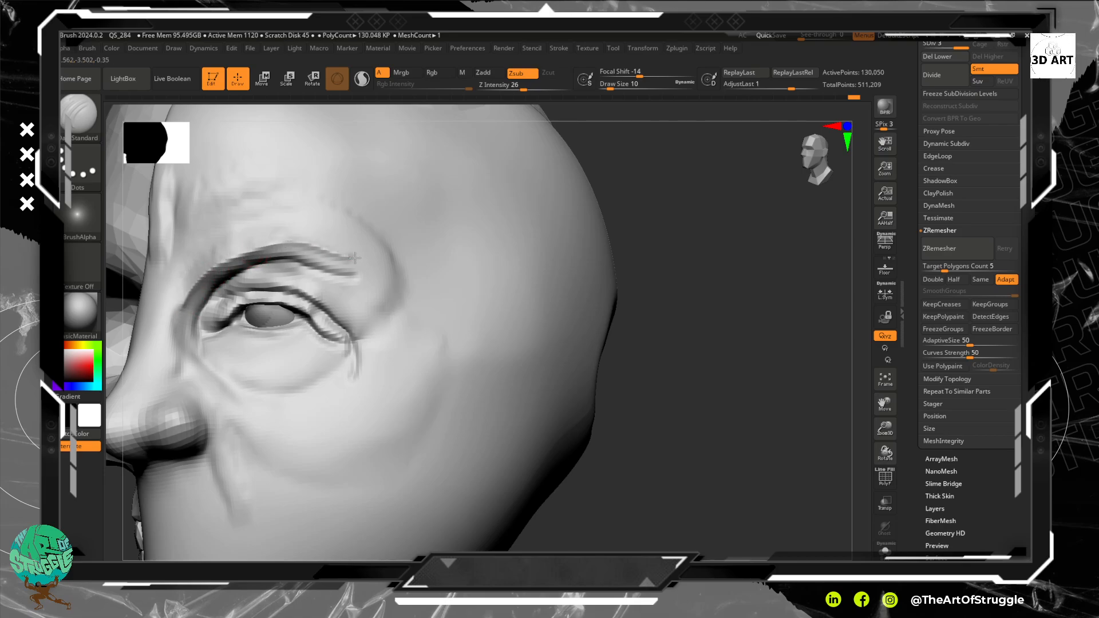
# Step: Smooth the creases beneath the brow, at the temple and below the outer eye corner
pyautogui.keyDown('shift'); pyautogui.moveTo(243, 288); pyautogui.dragTo(338, 263); pyautogui.keyUp('shift')
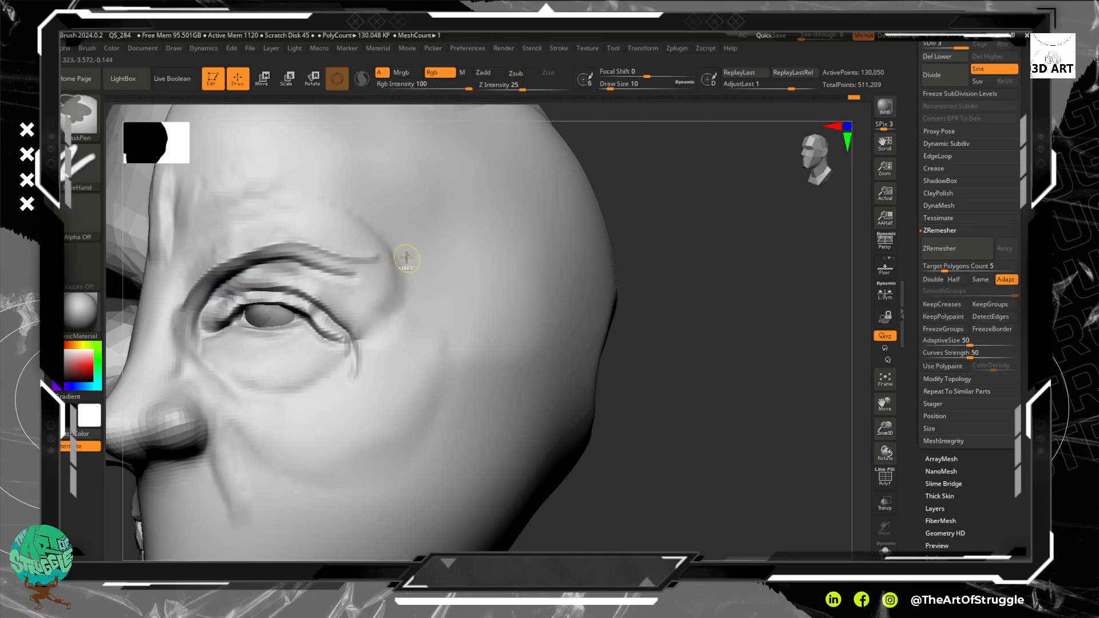
pyautogui.moveTo(406, 259)
pyautogui.keyDown('shift'); pyautogui.mouseDown()
pyautogui.moveTo(344, 211)
pyautogui.moveTo(394, 236)
pyautogui.moveTo(407, 271)
pyautogui.moveTo(366, 218)
pyautogui.mouseUp(); pyautogui.keyUp('shift')
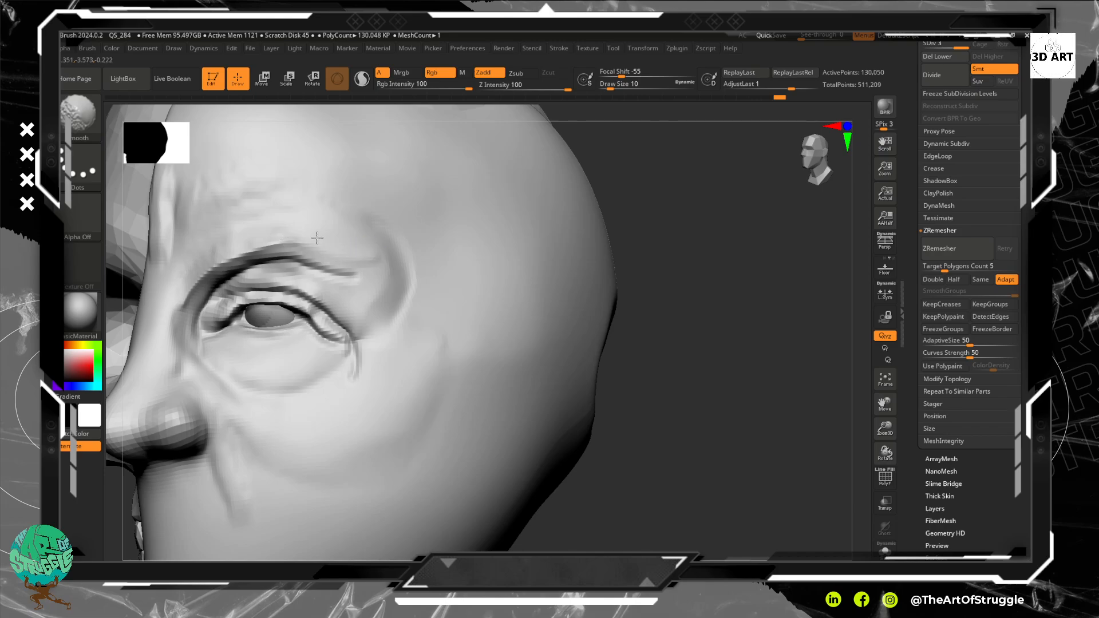
pyautogui.moveTo(318, 238)
pyautogui.keyDown('shift'); pyautogui.mouseDown()
pyautogui.moveTo(273, 232)
pyautogui.moveTo(226, 255)
pyautogui.moveTo(175, 307)
pyautogui.mouseUp(); pyautogui.keyUp('shift')
pyautogui.moveTo(278, 236)
pyautogui.keyDown('shift'); pyautogui.mouseDown()
pyautogui.moveTo(309, 230)
pyautogui.moveTo(288, 236)
pyautogui.mouseUp(); pyautogui.keyUp('shift')
pyautogui.keyDown('shift'); pyautogui.moveTo(379, 273); pyautogui.dragTo(306, 271); pyautogui.keyUp('shift')
pyautogui.moveTo(361, 380)
pyautogui.keyDown('shift'); pyautogui.mouseDown()
pyautogui.moveTo(351, 361)
pyautogui.moveTo(349, 369)
pyautogui.mouseUp(); pyautogui.keyUp('shift')
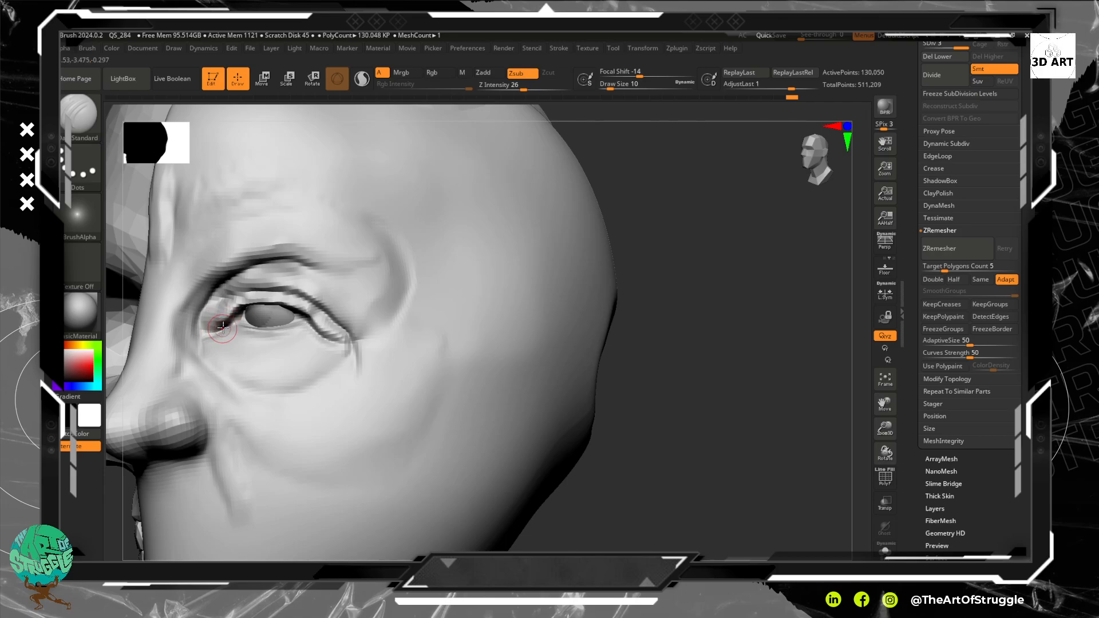
# Step: Carve the inner eye corner and a crease below the lower eyelid's rim with the DamStandard brush
pyautogui.moveTo(227, 316)
pyautogui.mouseDown()
pyautogui.moveTo(193, 322)
pyautogui.moveTo(276, 328)
pyautogui.moveTo(287, 309)
pyautogui.moveTo(271, 304)
pyautogui.mouseUp()
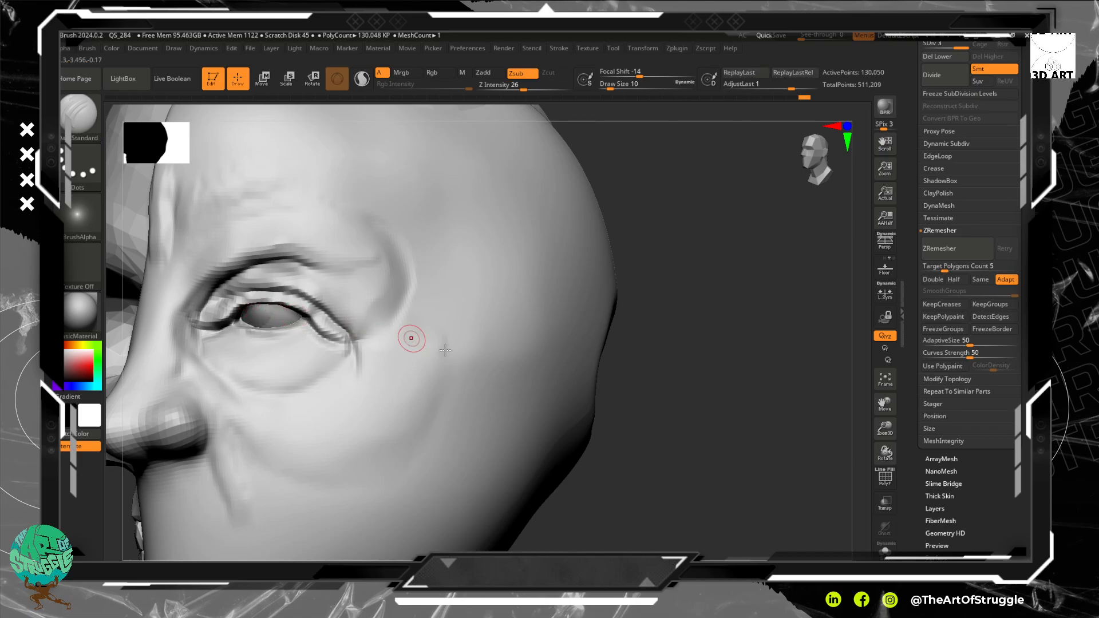
pyautogui.moveTo(648, 452)
pyautogui.mouseDown()
pyautogui.moveTo(724, 452)
pyautogui.moveTo(702, 432)
pyautogui.moveTo(719, 464)
pyautogui.moveTo(708, 475)
pyautogui.moveTo(621, 444)
pyautogui.mouseUp()
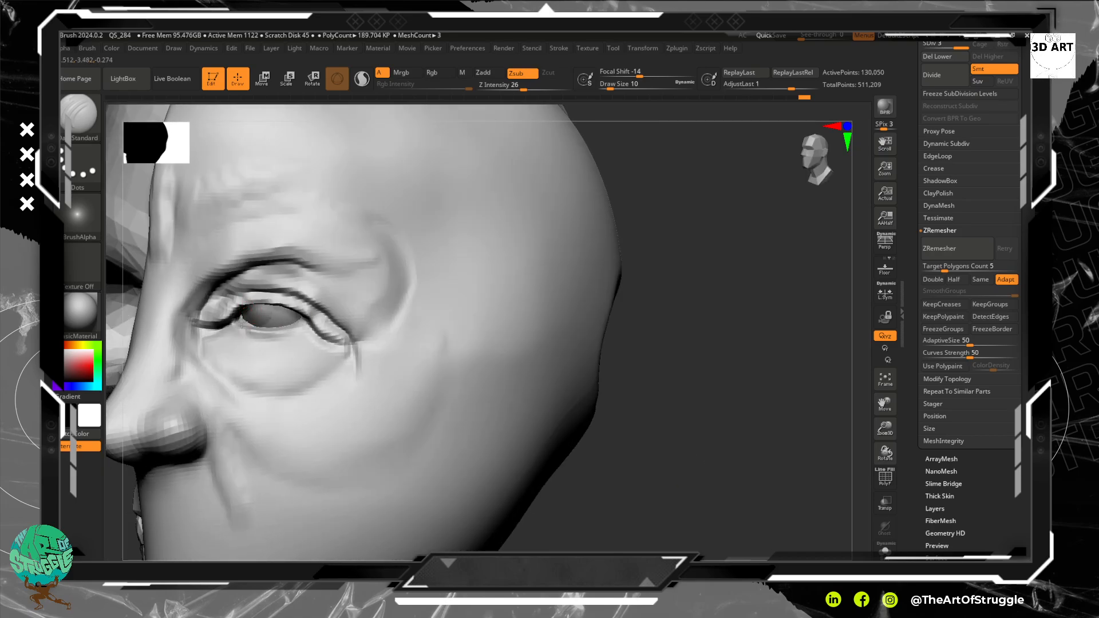
pyautogui.moveTo(242, 322); pyautogui.dragTo(277, 328)
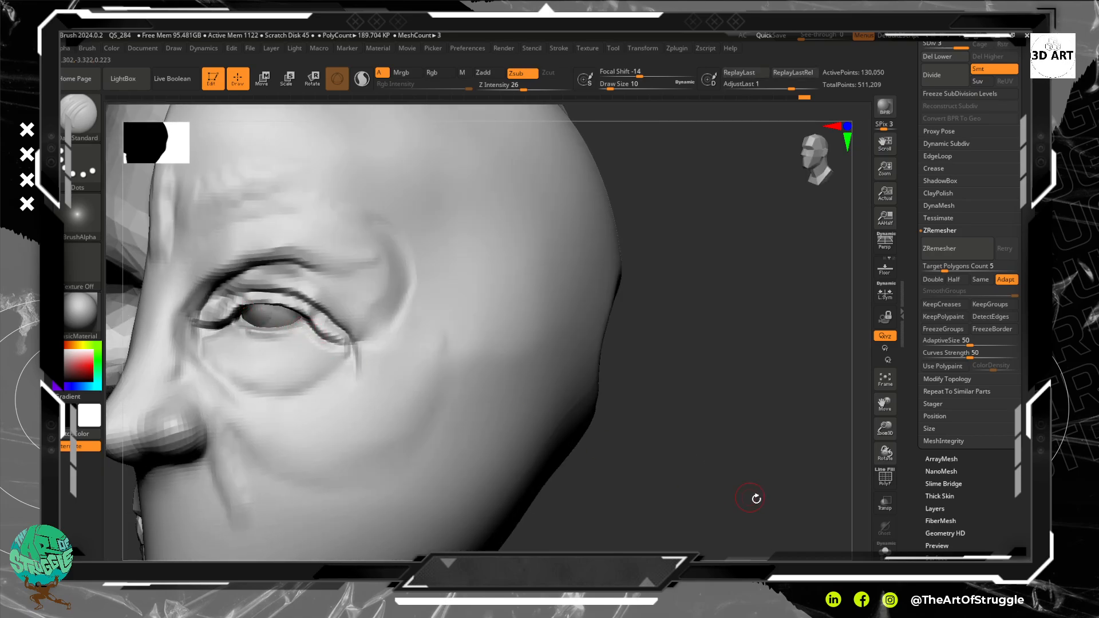
pyautogui.moveTo(756, 498)
pyautogui.mouseDown()
pyautogui.moveTo(758, 481)
pyautogui.moveTo(716, 464)
pyautogui.mouseUp()
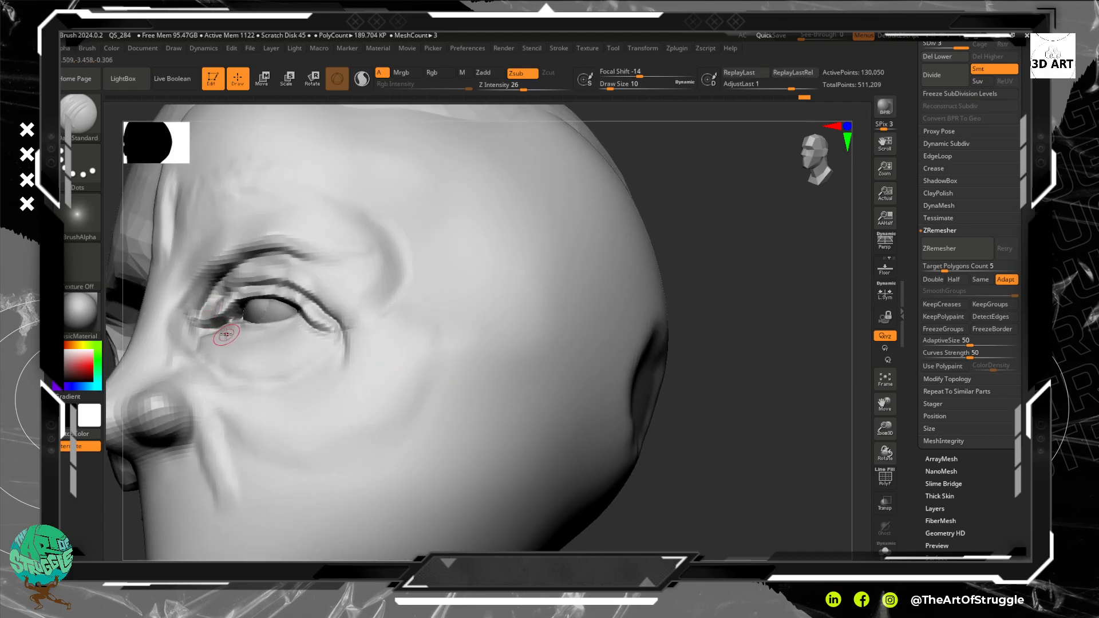
pyautogui.moveTo(226, 334); pyautogui.dragTo(256, 347)
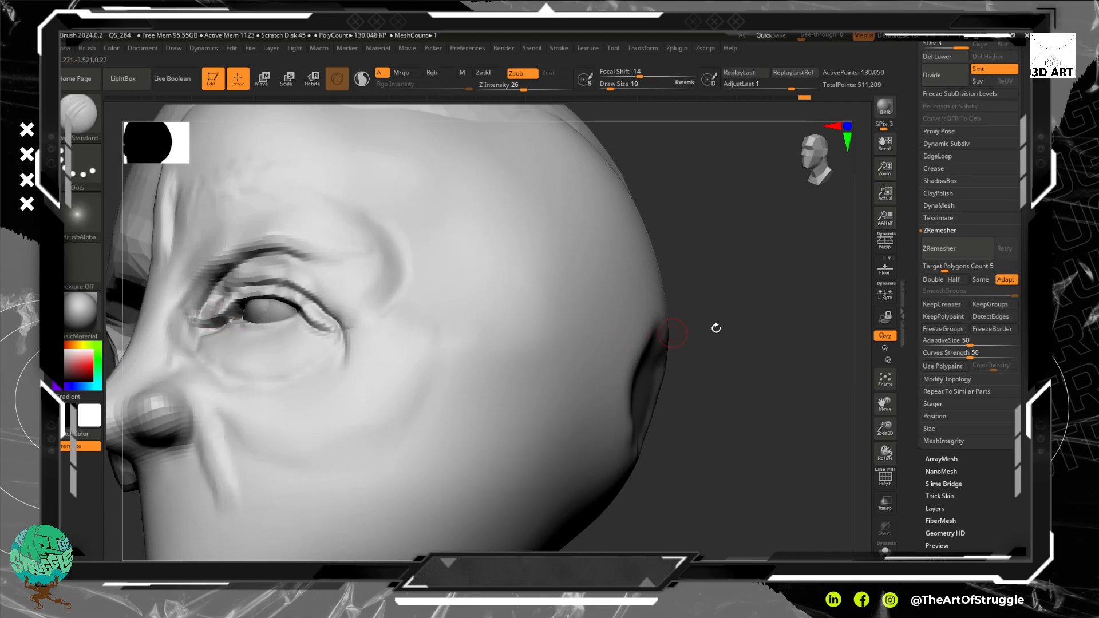
pyautogui.moveTo(714, 326)
pyautogui.mouseDown()
pyautogui.moveTo(740, 373)
pyautogui.moveTo(727, 373)
pyautogui.mouseUp()
pyautogui.moveTo(241, 333); pyautogui.dragTo(221, 327)
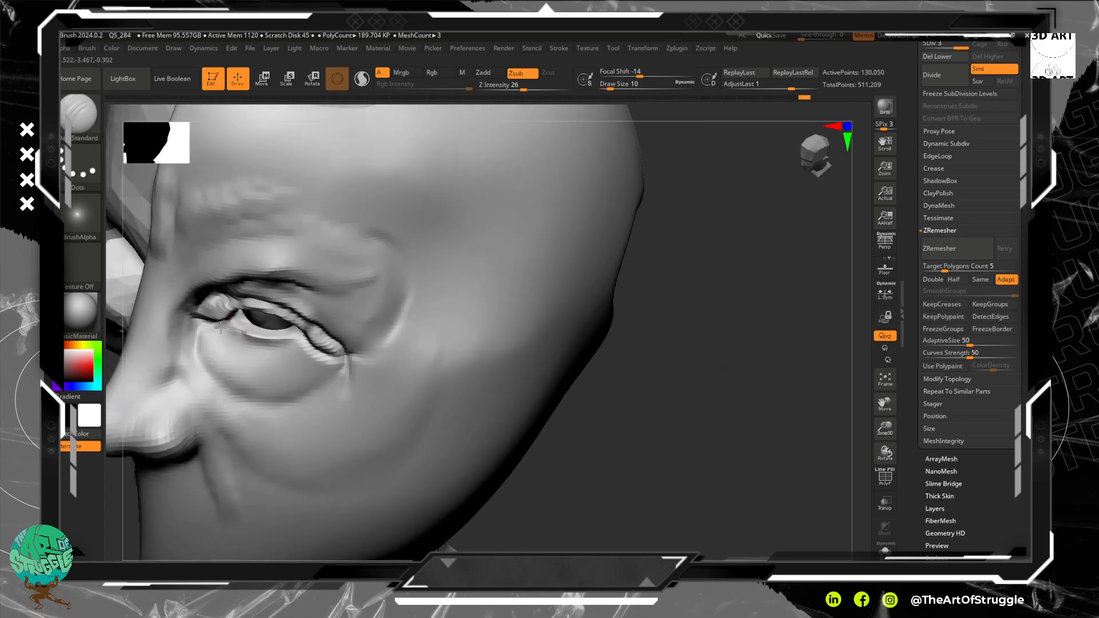
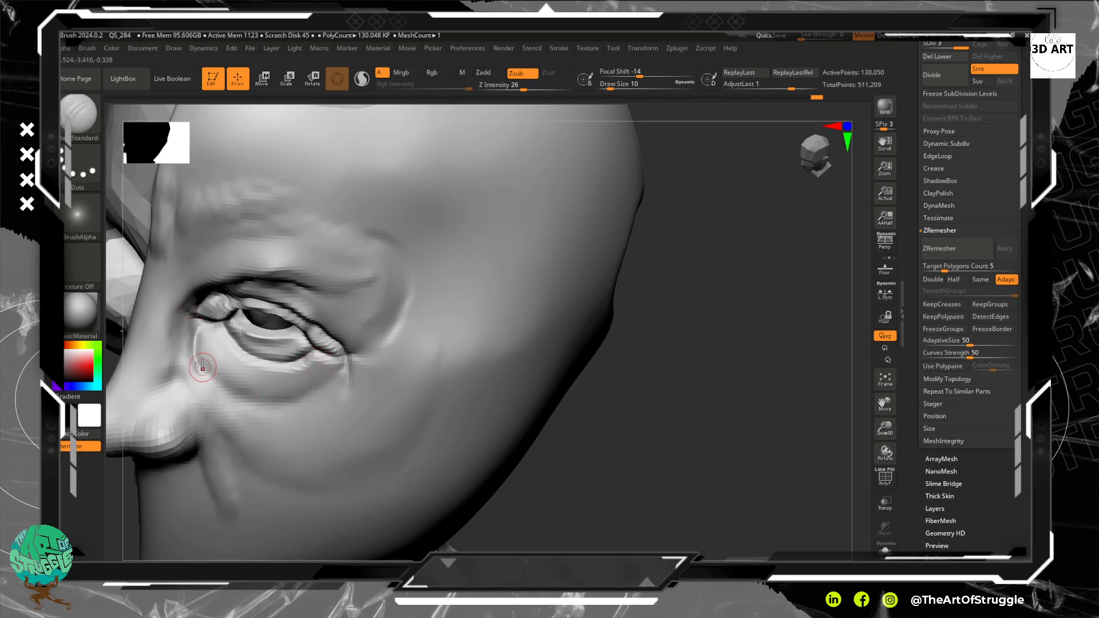
# Step: Carve the curved eye-bag crease from the inner eye corner around to the outer corner with DamStandard, and smooth it
pyautogui.moveTo(198, 330); pyautogui.dragTo(210, 393)
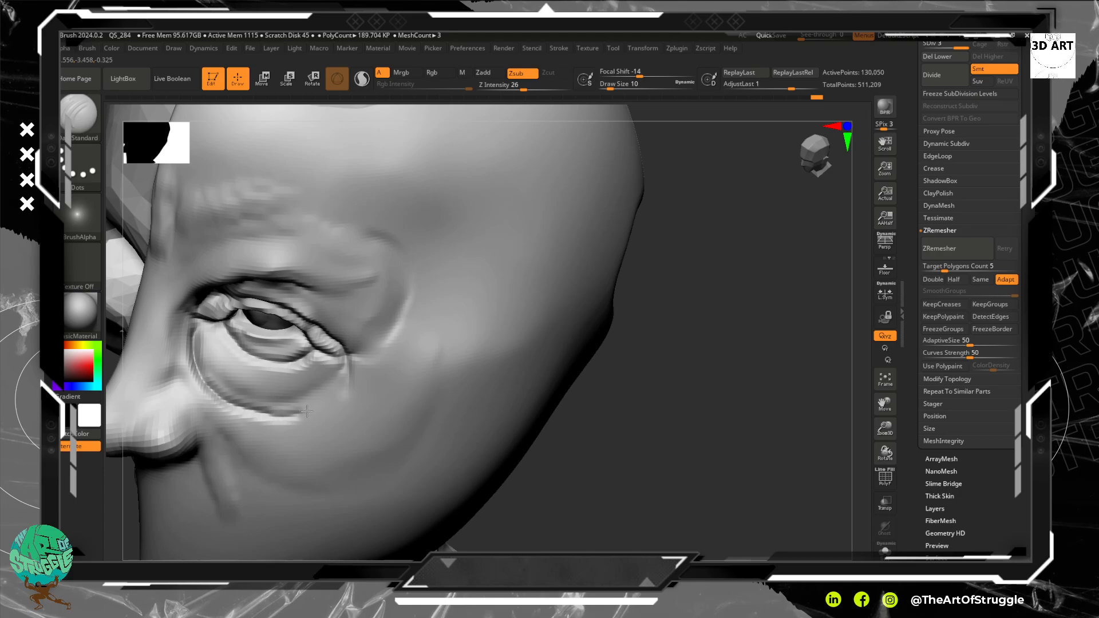
pyautogui.moveTo(331, 402)
pyautogui.keyDown('shift'); pyautogui.mouseDown()
pyautogui.moveTo(269, 411)
pyautogui.moveTo(189, 357)
pyautogui.mouseUp(); pyautogui.keyUp('shift')
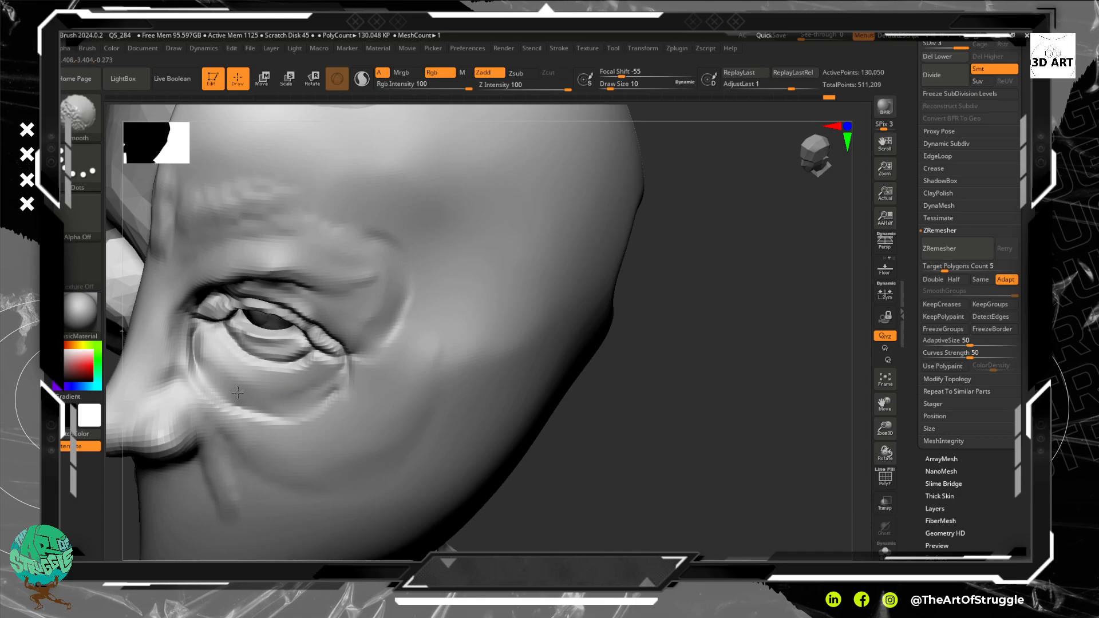
# Step: Build up the cheekbone beside the outer eye corner with ClayBuildup at draw size 38, smoothing between strokes
pyautogui.moveTo(618, 423)
pyautogui.mouseDown()
pyautogui.moveTo(694, 444)
pyautogui.moveTo(686, 409)
pyautogui.moveTo(622, 328)
pyautogui.moveTo(607, 364)
pyautogui.mouseUp()
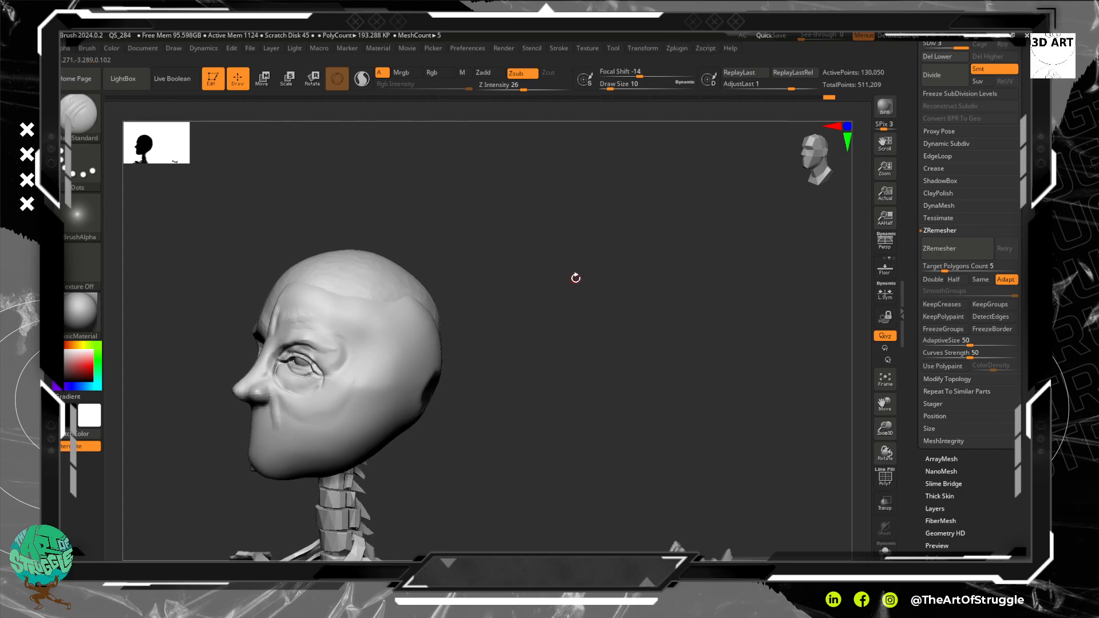
pyautogui.keyDown('alt'); pyautogui.moveTo(571, 274); pyautogui.dragTo(619, 411); pyautogui.keyUp('alt')
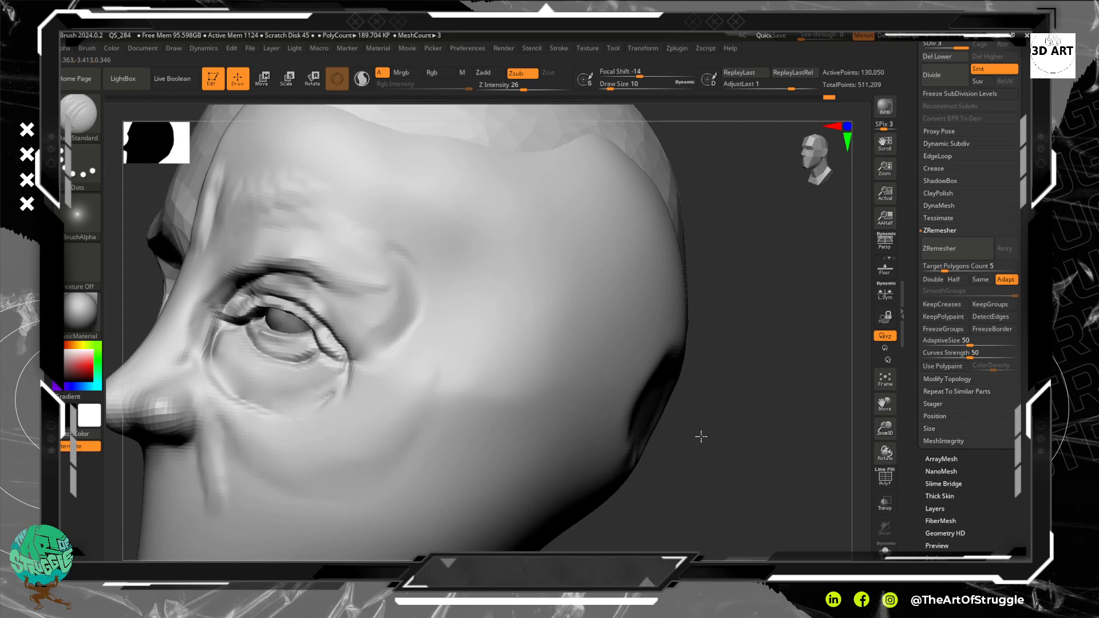
pyautogui.keyDown('alt'); pyautogui.moveTo(701, 436); pyautogui.dragTo(664, 408); pyautogui.keyUp('alt')
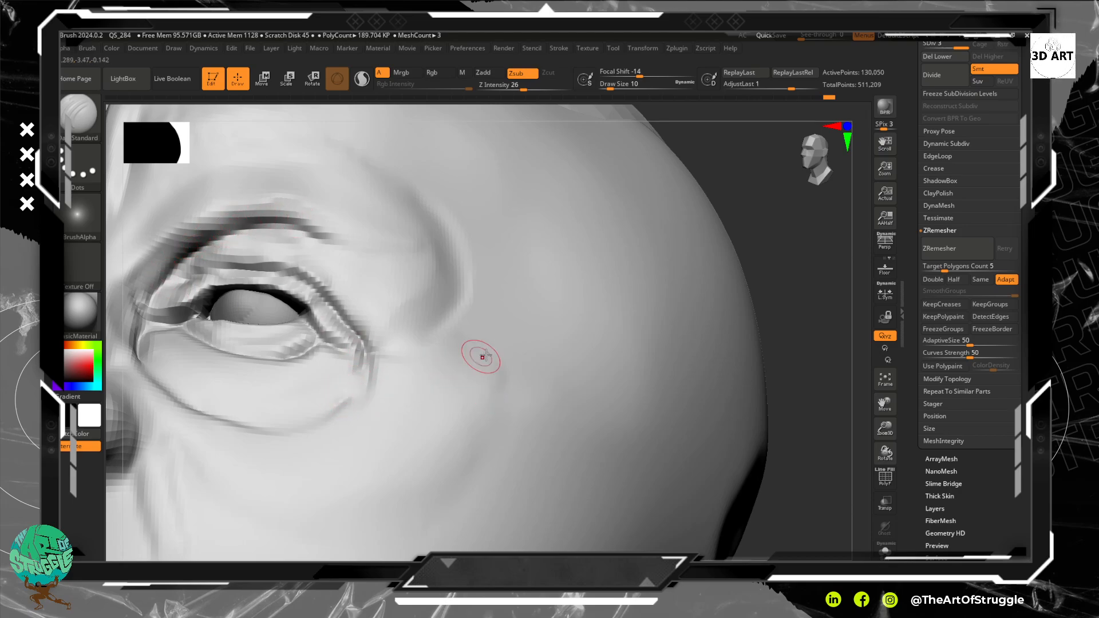
pyautogui.press('b')
pyautogui.press('c')
pyautogui.press('b')
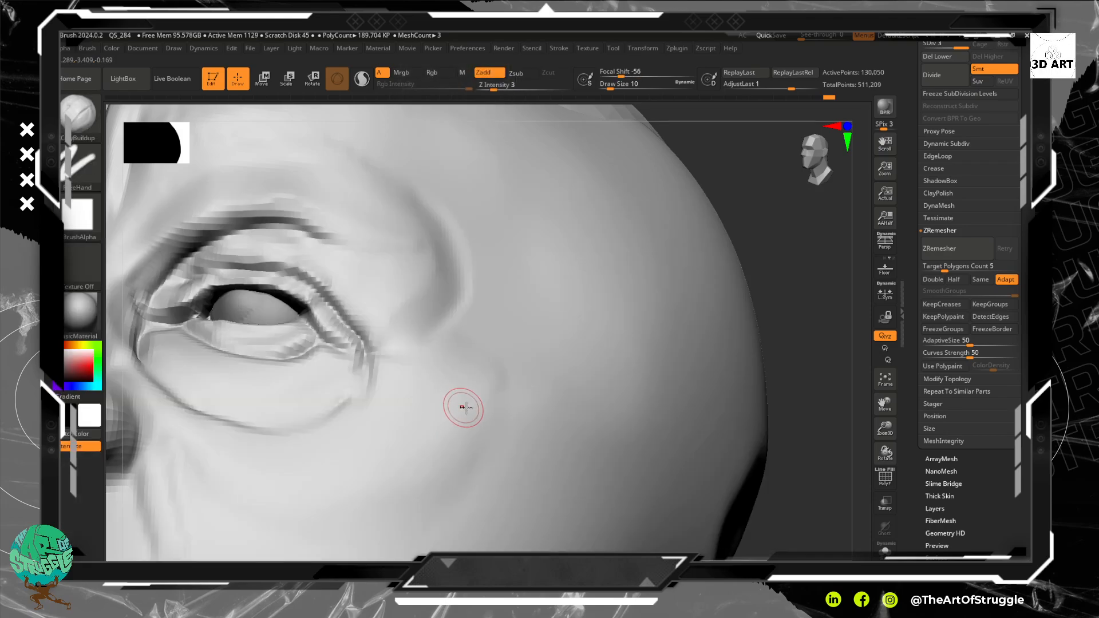
pyautogui.press(']')
pyautogui.press(']')
pyautogui.press(']')
pyautogui.press(']')
pyautogui.press(']')
pyautogui.press(']')
pyautogui.press(']')
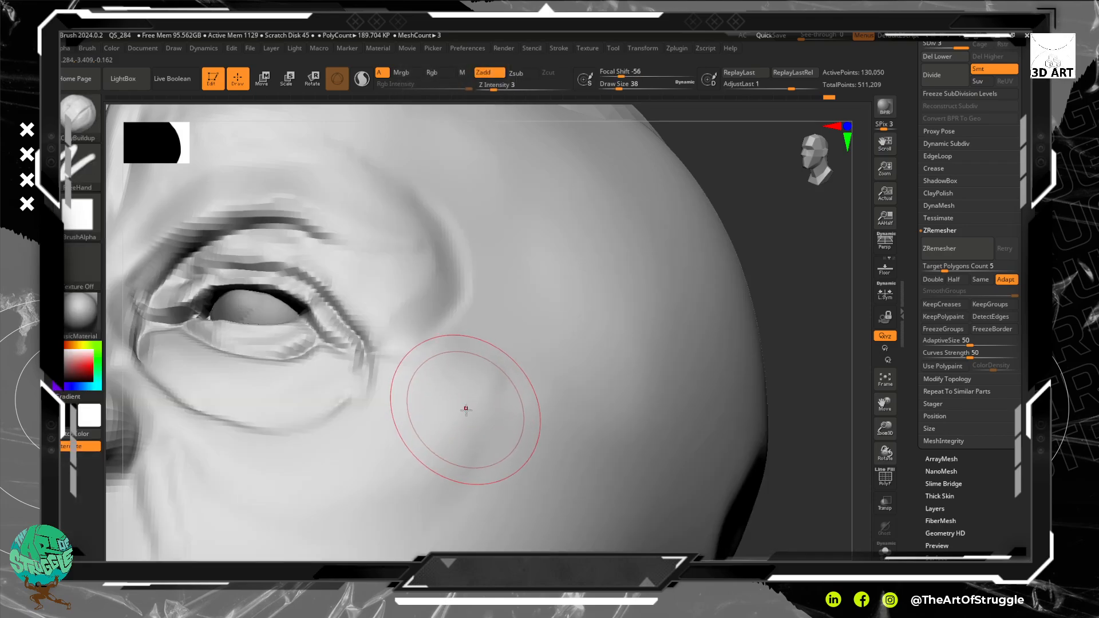
pyautogui.moveTo(456, 387)
pyautogui.mouseDown()
pyautogui.moveTo(387, 444)
pyautogui.moveTo(417, 426)
pyautogui.mouseUp()
pyautogui.moveTo(427, 373)
pyautogui.keyDown('shift'); pyautogui.mouseDown()
pyautogui.moveTo(404, 507)
pyautogui.moveTo(426, 421)
pyautogui.moveTo(387, 479)
pyautogui.mouseUp(); pyautogui.keyUp('shift')
pyautogui.moveTo(449, 402)
pyautogui.mouseDown()
pyautogui.moveTo(400, 457)
pyautogui.moveTo(442, 430)
pyautogui.mouseUp()
# Step: Shape the temple behind the outer eye socket with the ClayBuildup brush at draw size 38
pyautogui.keyDown('alt'); pyautogui.moveTo(781, 270); pyautogui.dragTo(749, 178); pyautogui.keyUp('alt')
pyautogui.moveTo(705, 221)
pyautogui.mouseDown()
pyautogui.moveTo(715, 290)
pyautogui.moveTo(709, 270)
pyautogui.mouseUp()
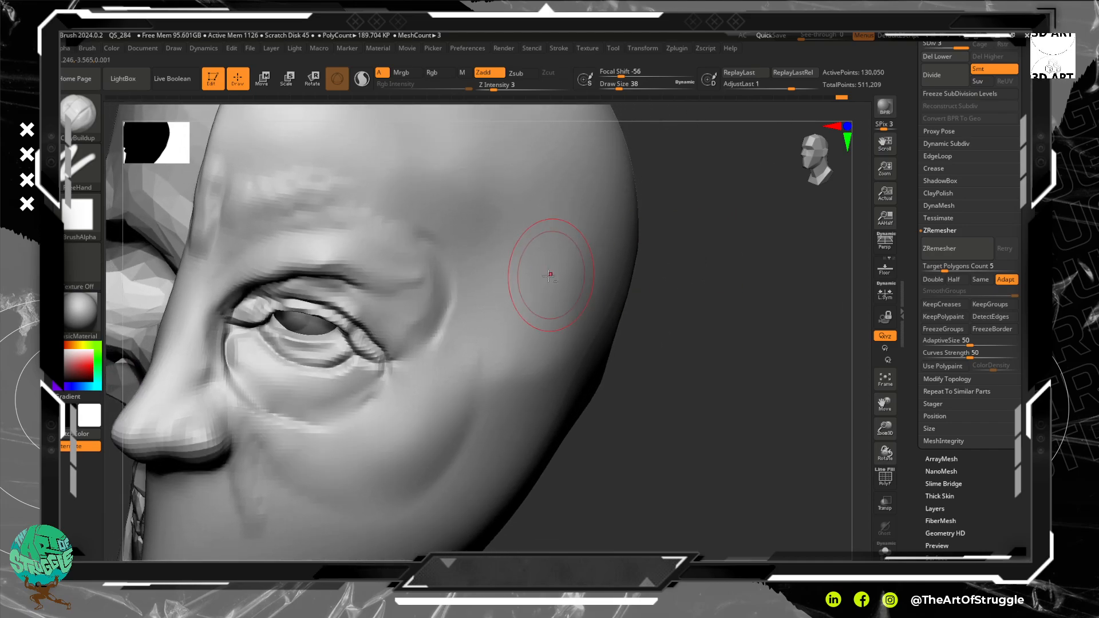
pyautogui.moveTo(550, 274)
pyautogui.mouseDown()
pyautogui.moveTo(541, 263)
pyautogui.moveTo(565, 255)
pyautogui.moveTo(580, 280)
pyautogui.moveTo(560, 287)
pyautogui.moveTo(535, 268)
pyautogui.mouseUp()
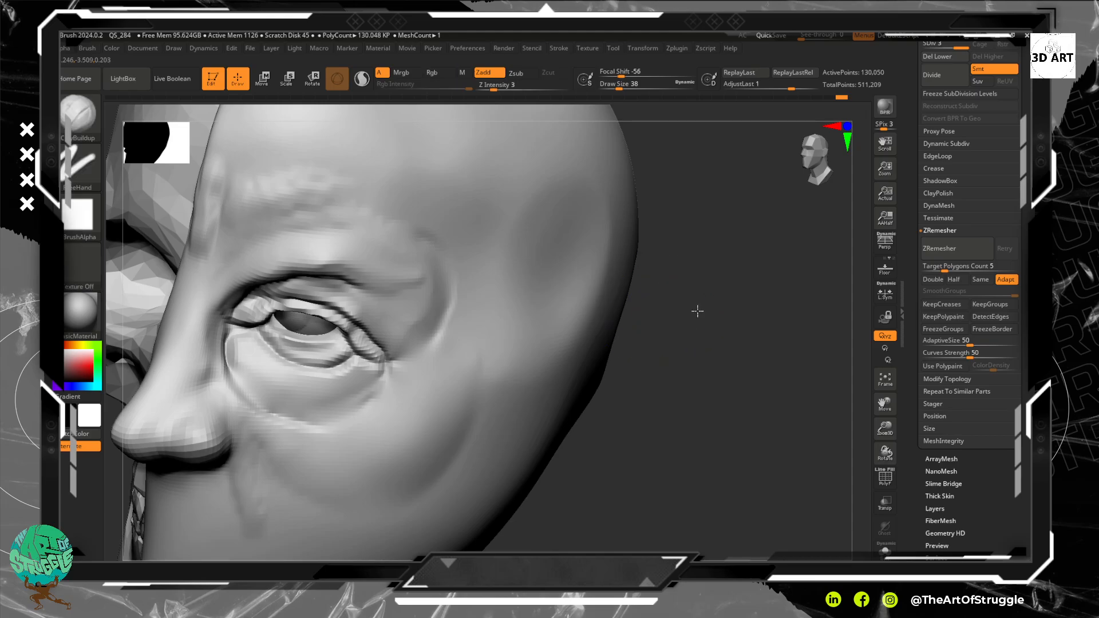
# Step: Build up the fold beneath the brow toward the temple with ClayBuildup at draw size 14, and smooth its upper side
pyautogui.moveTo(697, 309)
pyautogui.mouseDown()
pyautogui.moveTo(710, 284)
pyautogui.moveTo(699, 307)
pyautogui.moveTo(690, 277)
pyautogui.moveTo(709, 328)
pyautogui.moveTo(701, 312)
pyautogui.mouseUp()
pyautogui.press('[')
pyautogui.press('[')
pyautogui.press('[')
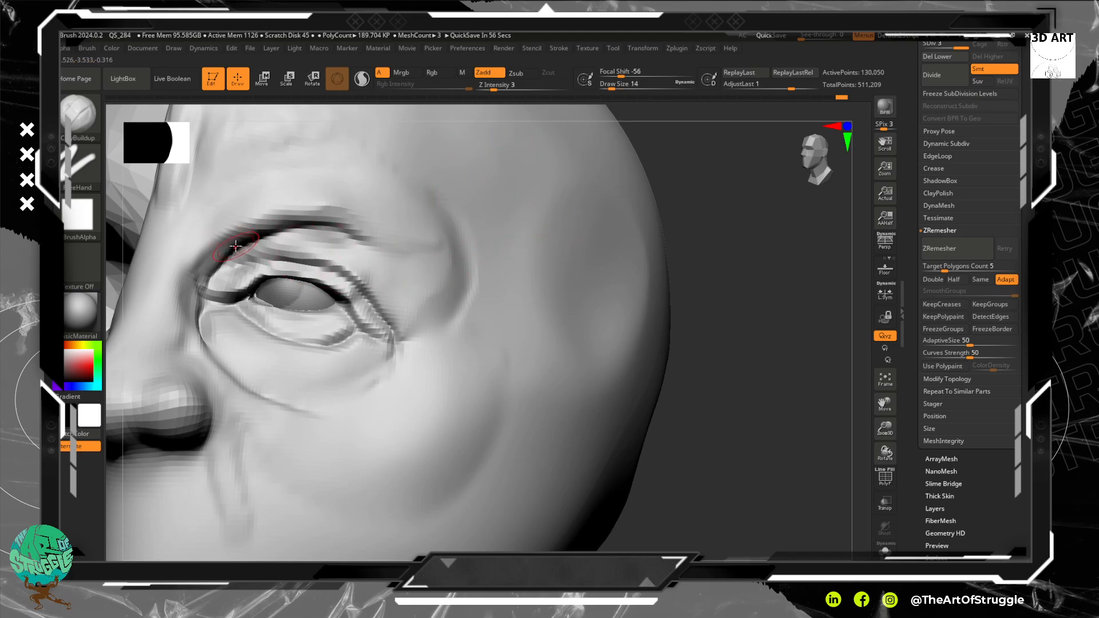
pyautogui.press('b')
pyautogui.press('c')
pyautogui.press('b')
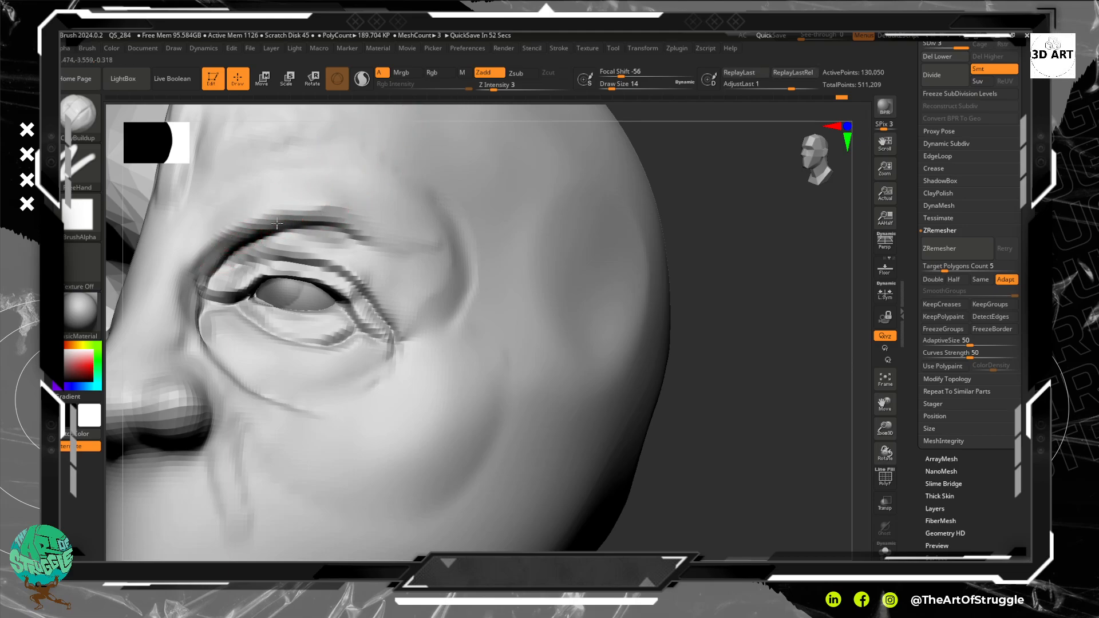
pyautogui.moveTo(277, 223); pyautogui.dragTo(419, 244)
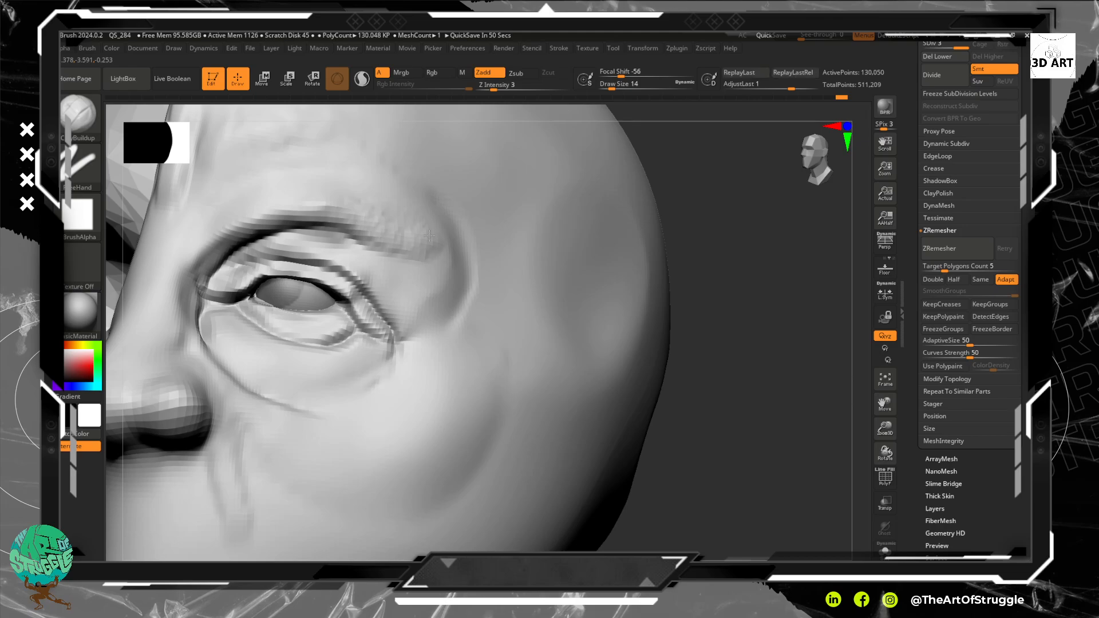
pyautogui.press('shift')
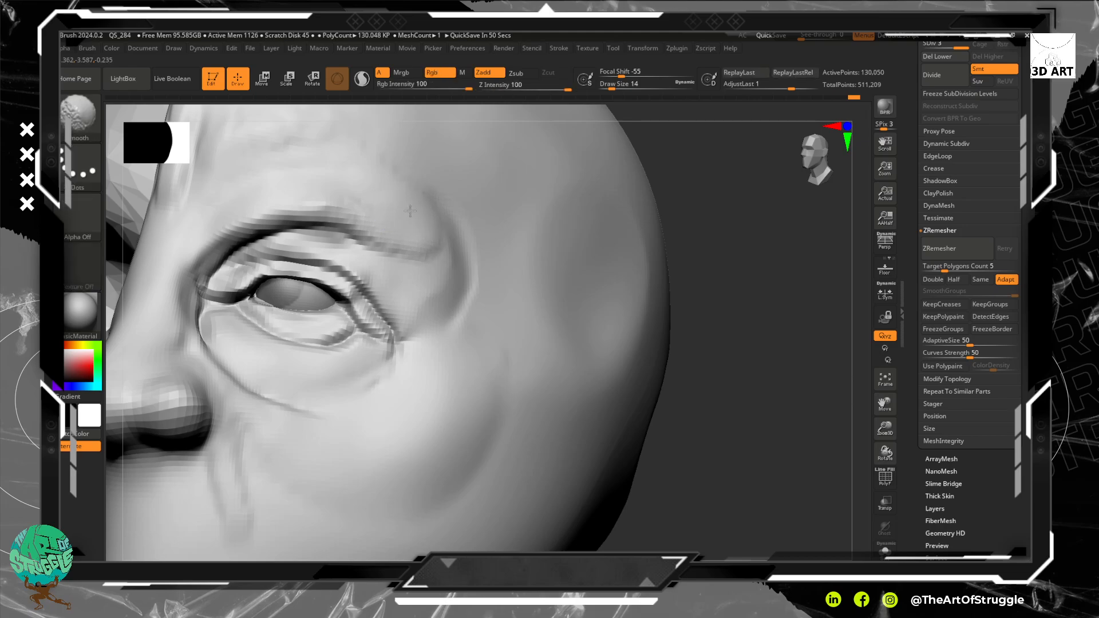
pyautogui.keyDown('shift'); pyautogui.moveTo(383, 205); pyautogui.dragTo(393, 214); pyautogui.keyUp('shift')
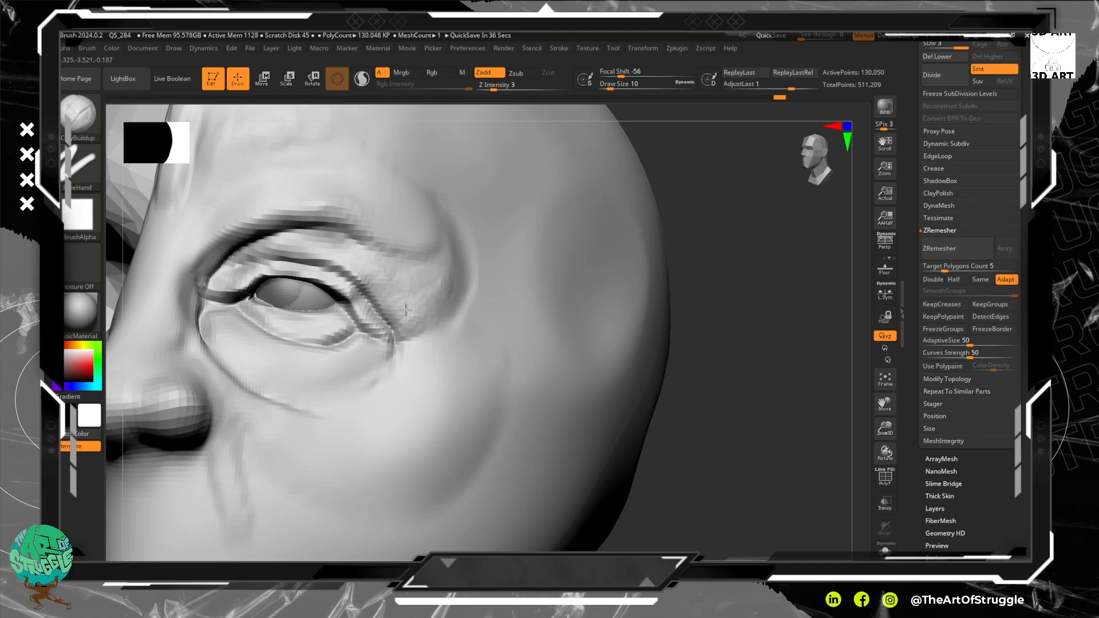
# Step: Build up and smooth the skin beside the outer eye corner and across the eye bag with ClayBuildup at draw size 10
pyautogui.press('shift')
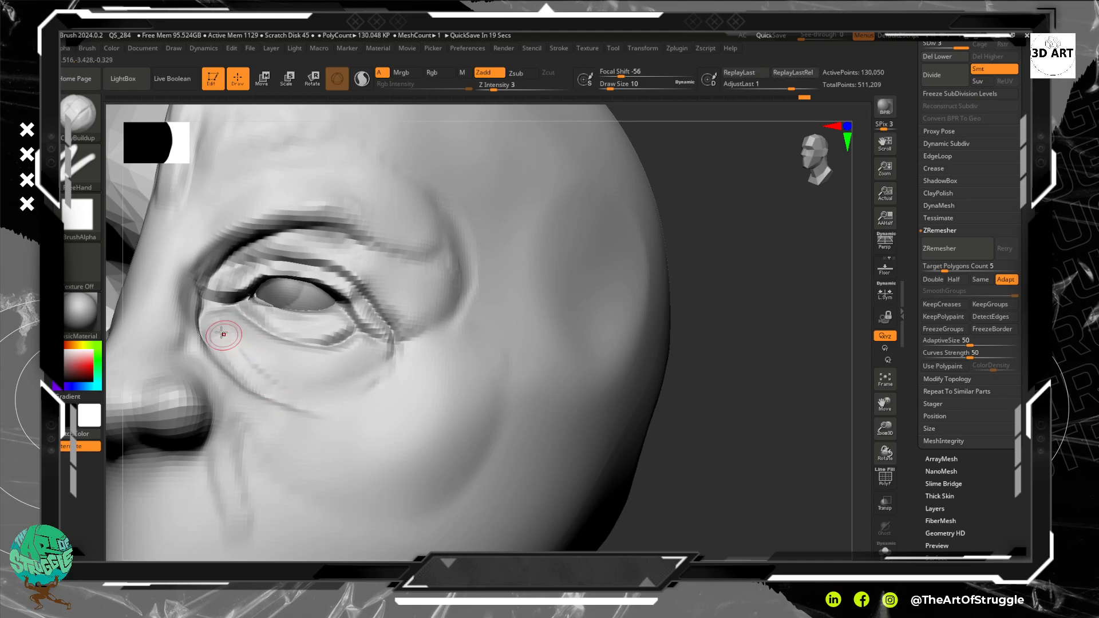
pyautogui.press('shift')
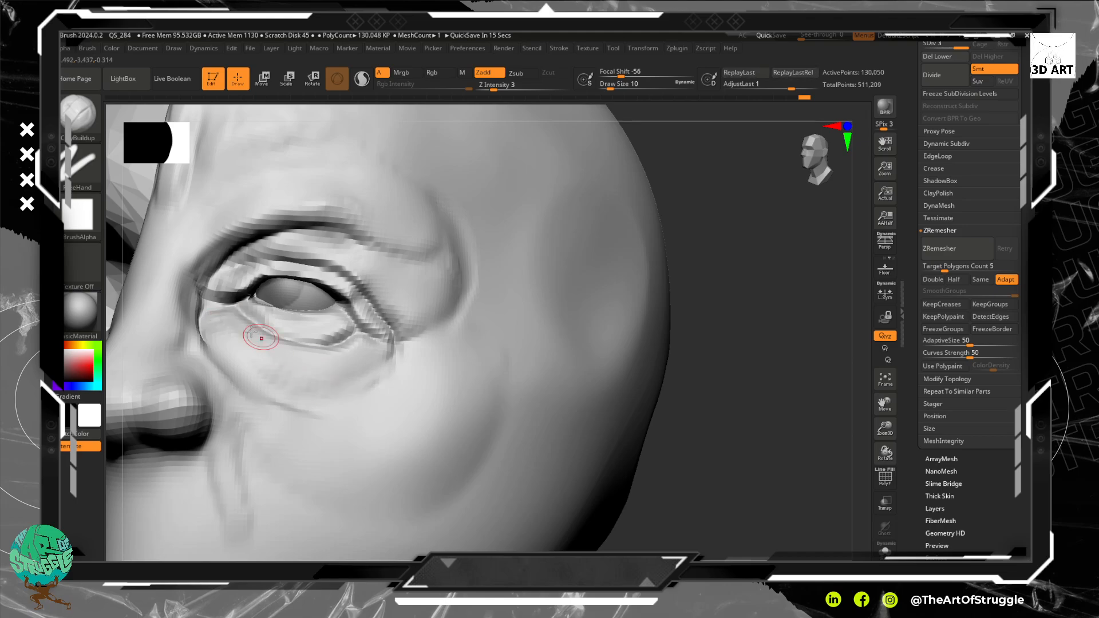
pyautogui.press('shift')
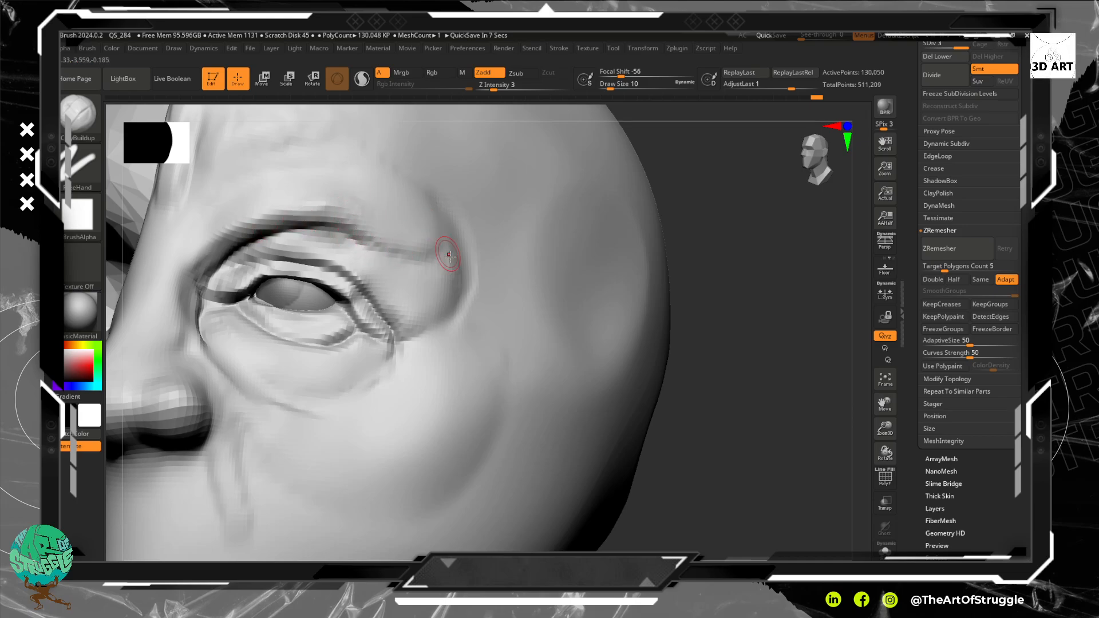
pyautogui.press('space')
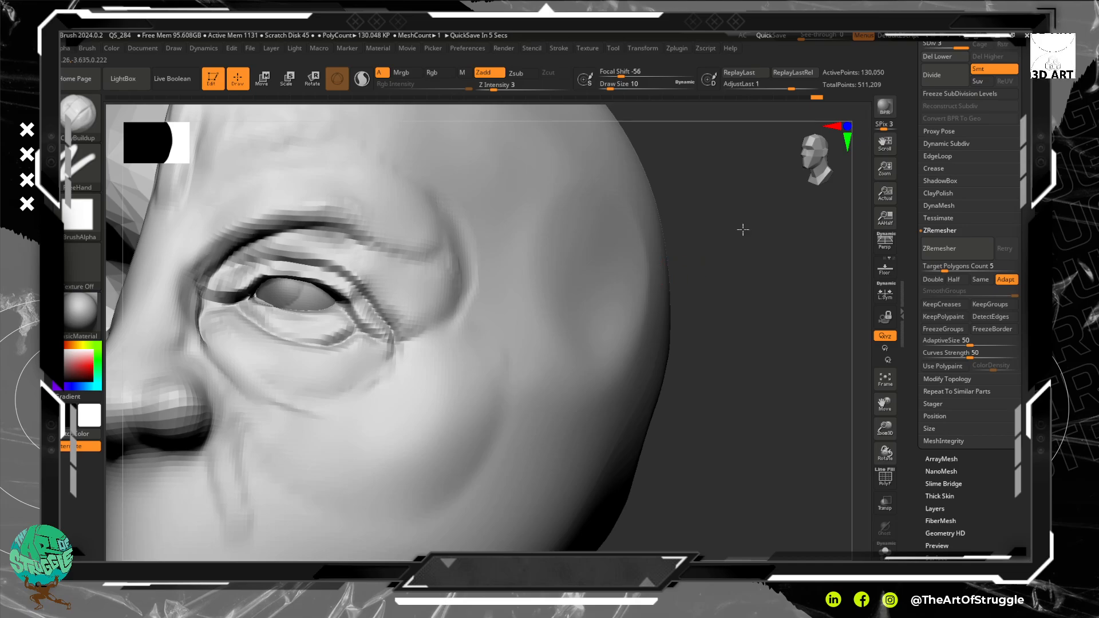
# Step: Carve the temple line from the outer brow up the side of the forehead with DamStandard, undoing and redrawing the stroke as needed
pyautogui.moveTo(744, 229); pyautogui.dragTo(527, 245)
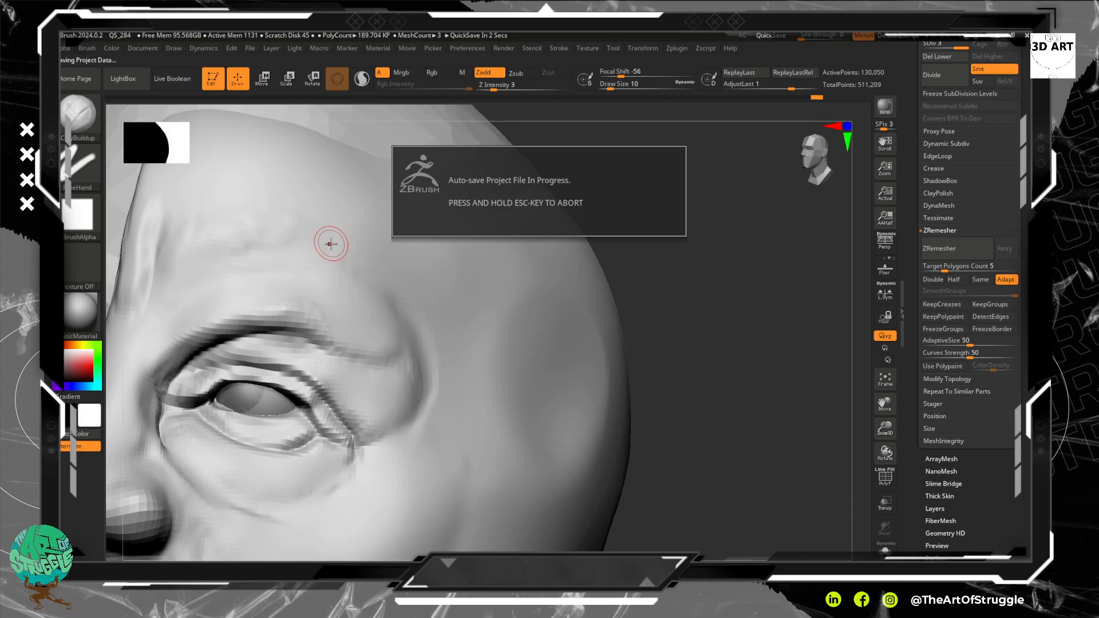
pyautogui.press('b')
pyautogui.press('s')
pyautogui.press('t')
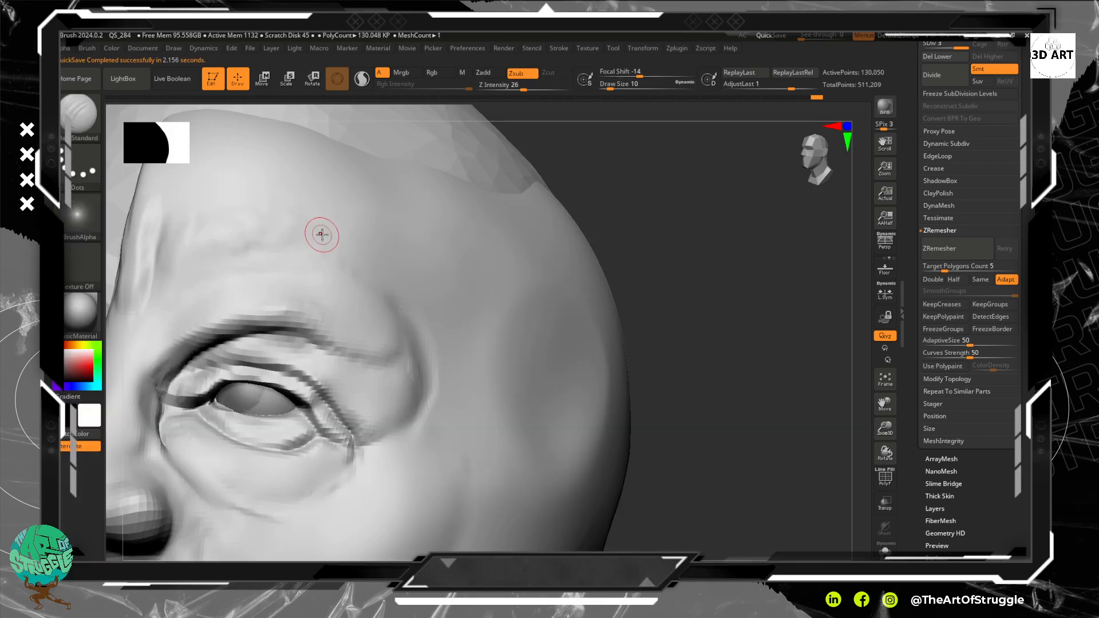
pyautogui.moveTo(308, 264); pyautogui.dragTo(320, 164)
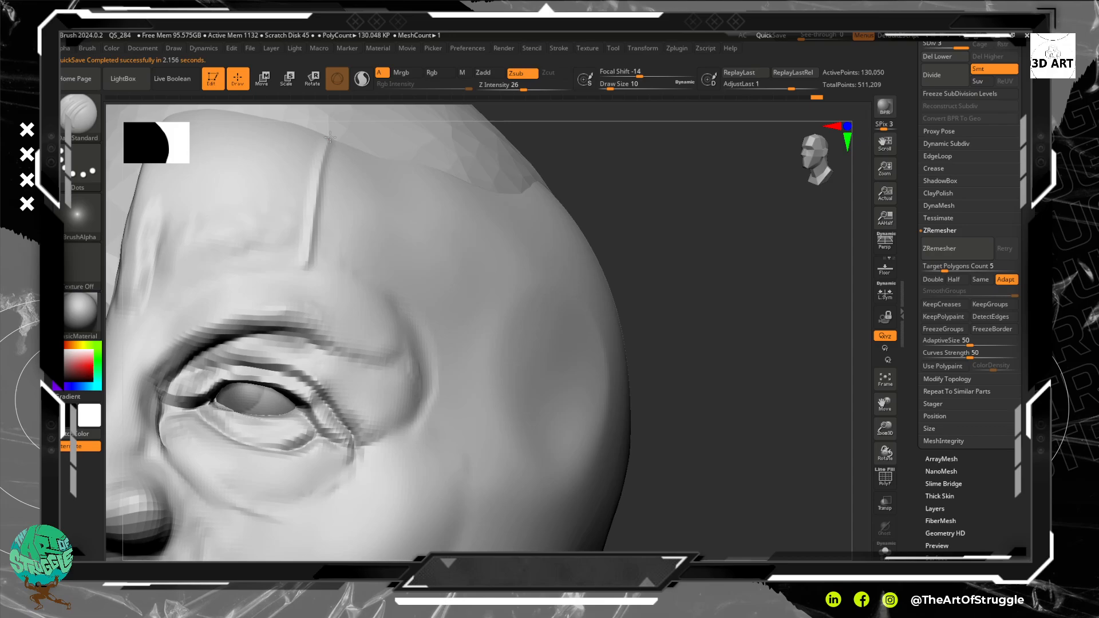
pyautogui.hotkey('ctrl', 'z')
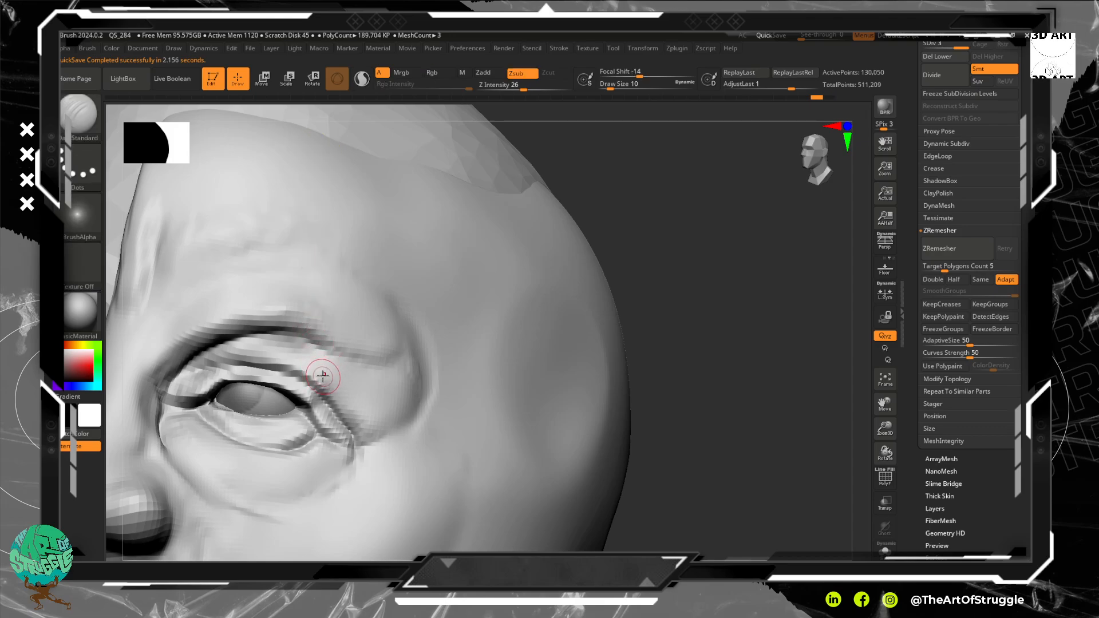
pyautogui.moveTo(322, 380)
pyautogui.mouseDown()
pyautogui.moveTo(351, 334)
pyautogui.moveTo(358, 200)
pyautogui.moveTo(385, 152)
pyautogui.mouseUp()
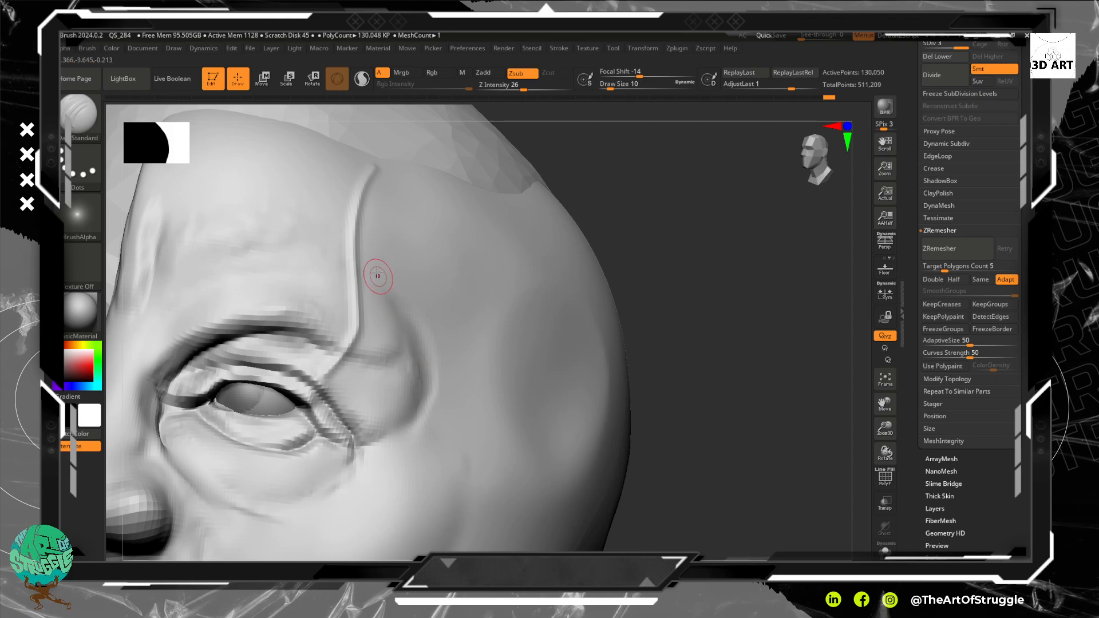
pyautogui.hotkey('ctrl', 'z')
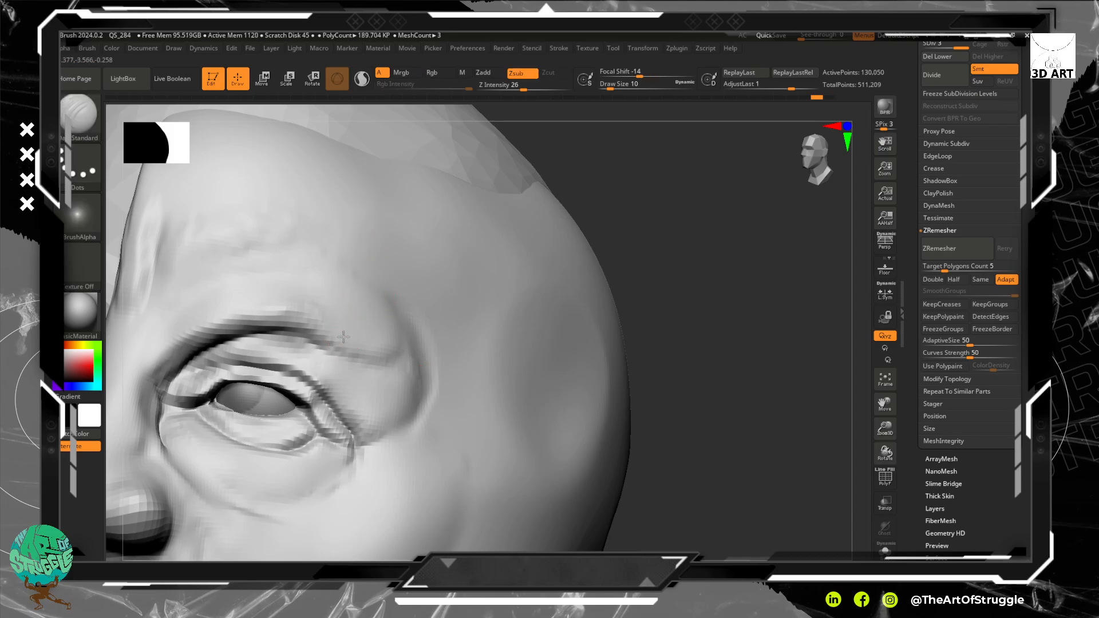
pyautogui.moveTo(339, 342); pyautogui.dragTo(373, 178)
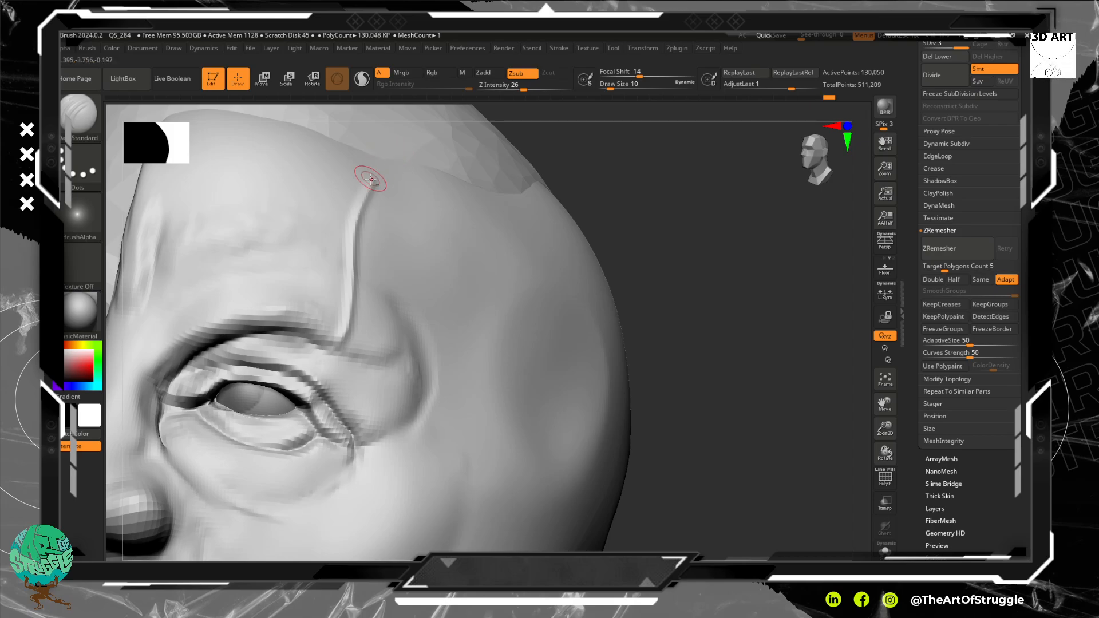
# Step: Redo the temple line beside the forehead and flatten the temple behind it with the Flatten brush at draw size 42
pyautogui.hotkey('ctrl', 'z')
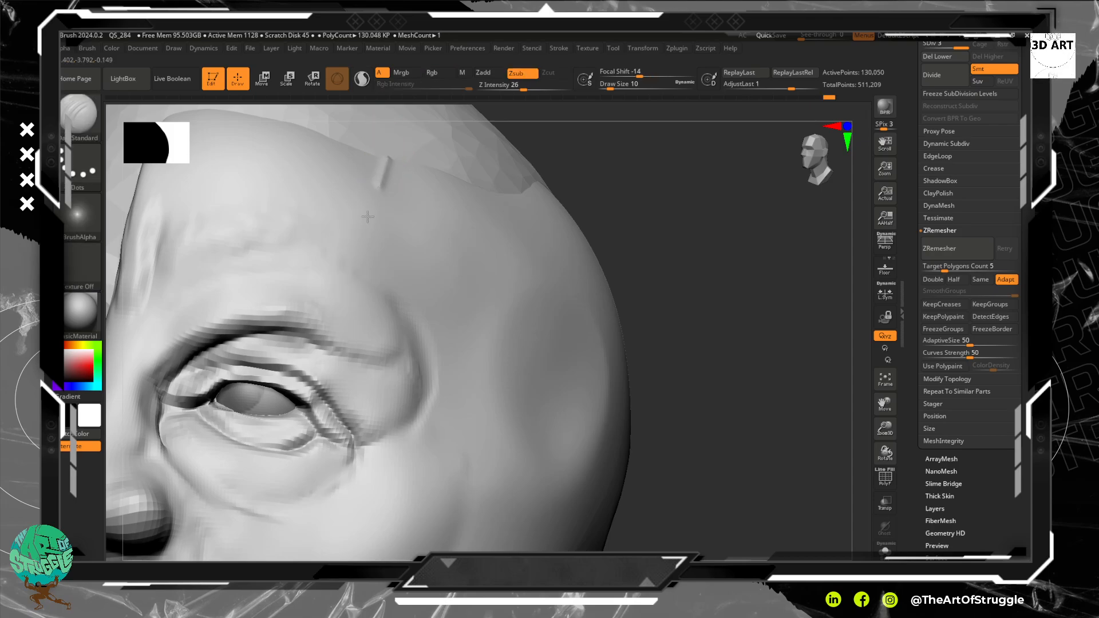
pyautogui.hotkey('ctrl', 'shift', 'z')
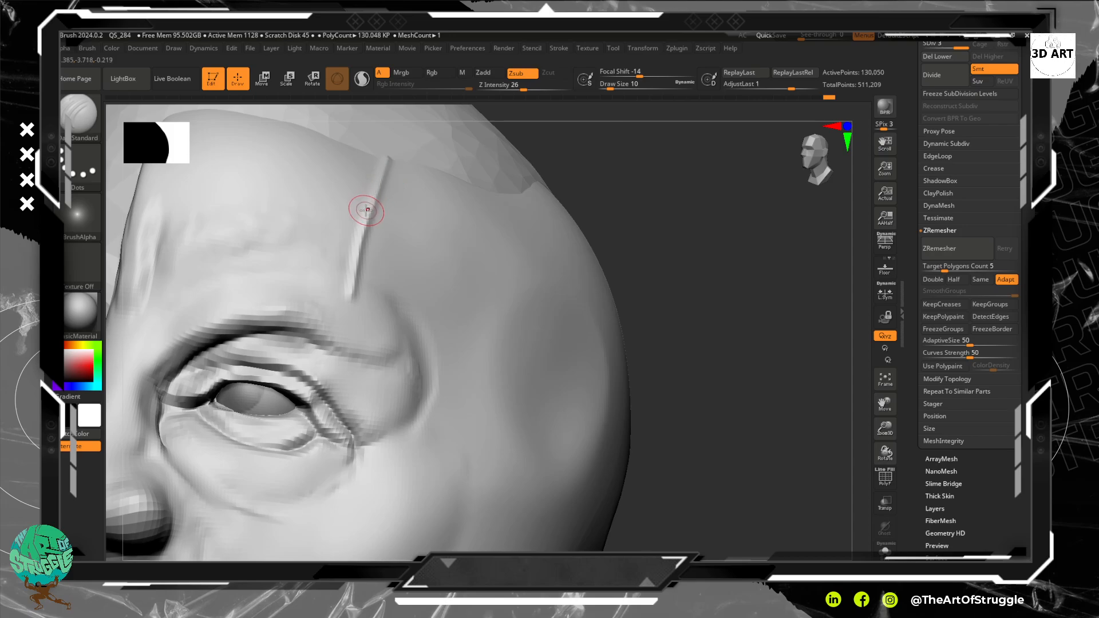
pyautogui.press('b')
pyautogui.press('f')
pyautogui.press('l')
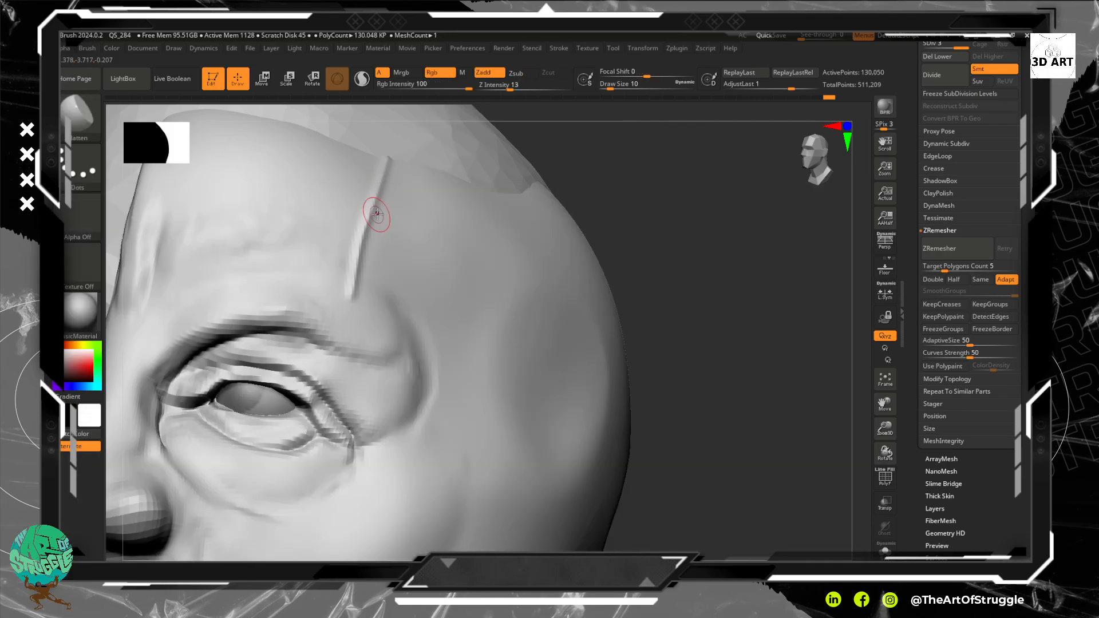
pyautogui.press(']')
pyautogui.press(']')
pyautogui.press(']')
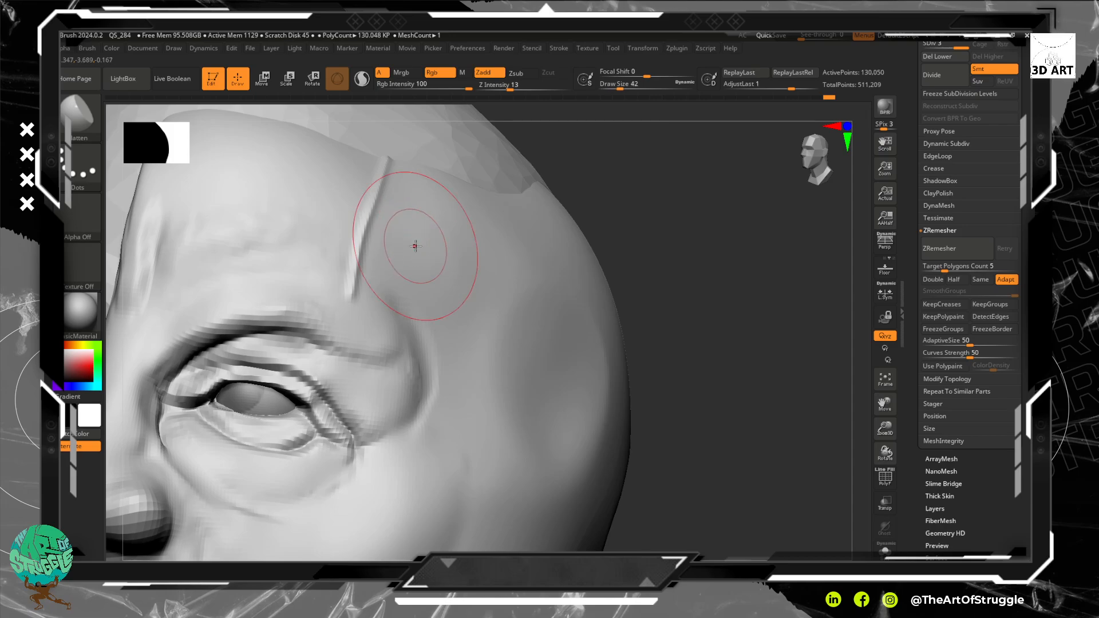
pyautogui.moveTo(415, 236); pyautogui.dragTo(417, 218)
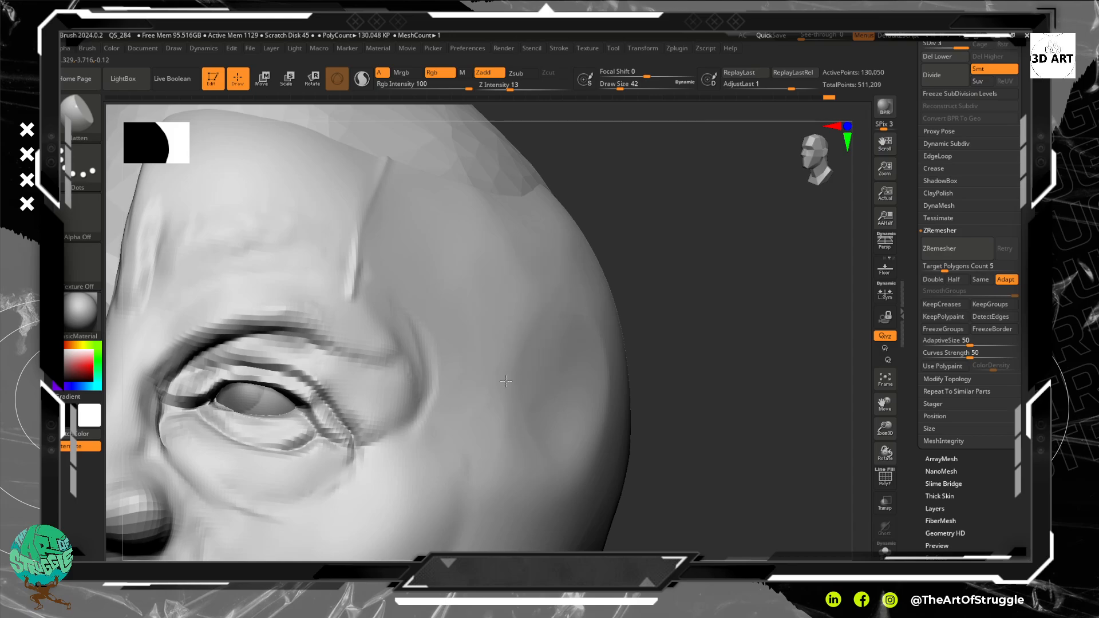
pyautogui.moveTo(506, 382)
pyautogui.mouseDown()
pyautogui.moveTo(513, 480)
pyautogui.moveTo(567, 484)
pyautogui.moveTo(594, 378)
pyautogui.moveTo(597, 439)
pyautogui.moveTo(547, 362)
pyautogui.mouseUp()
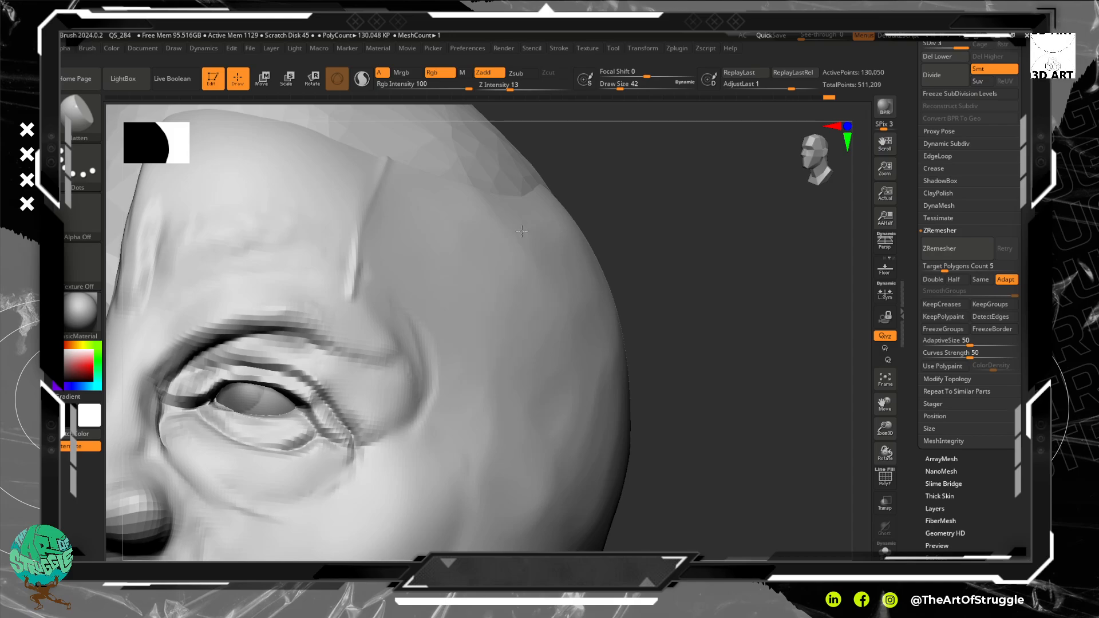
# Step: Build up the skin between the inner eye corner and the nose bridge with ClayBuildup at draw size 9, and smooth it
pyautogui.moveTo(720, 396)
pyautogui.keyDown('alt'); pyautogui.mouseDown()
pyautogui.moveTo(716, 278)
pyautogui.moveTo(702, 418)
pyautogui.moveTo(702, 218)
pyautogui.moveTo(697, 294)
pyautogui.moveTo(758, 304)
pyautogui.moveTo(651, 260)
pyautogui.mouseUp(); pyautogui.keyUp('alt')
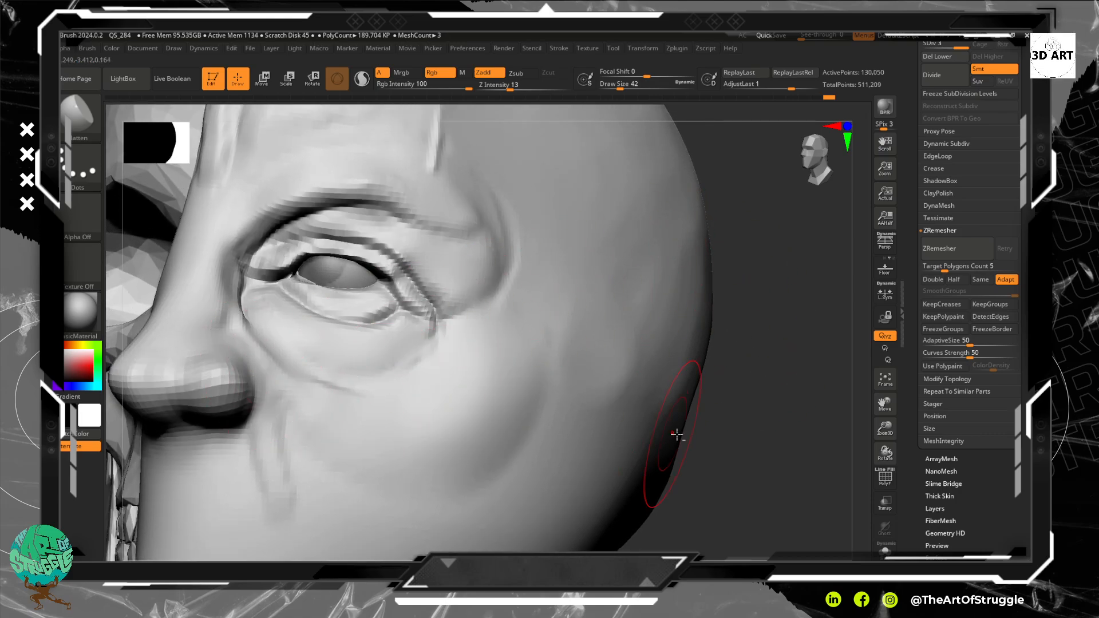
pyautogui.press('b')
pyautogui.press('c')
pyautogui.press('b')
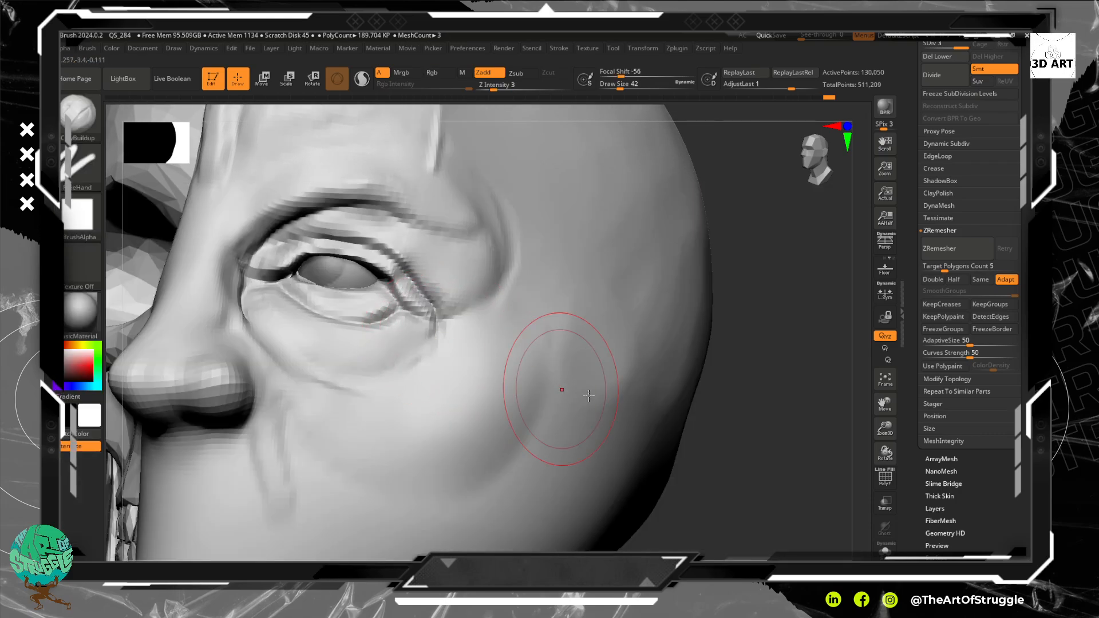
pyautogui.press('[')
pyautogui.press('[')
pyautogui.press('[')
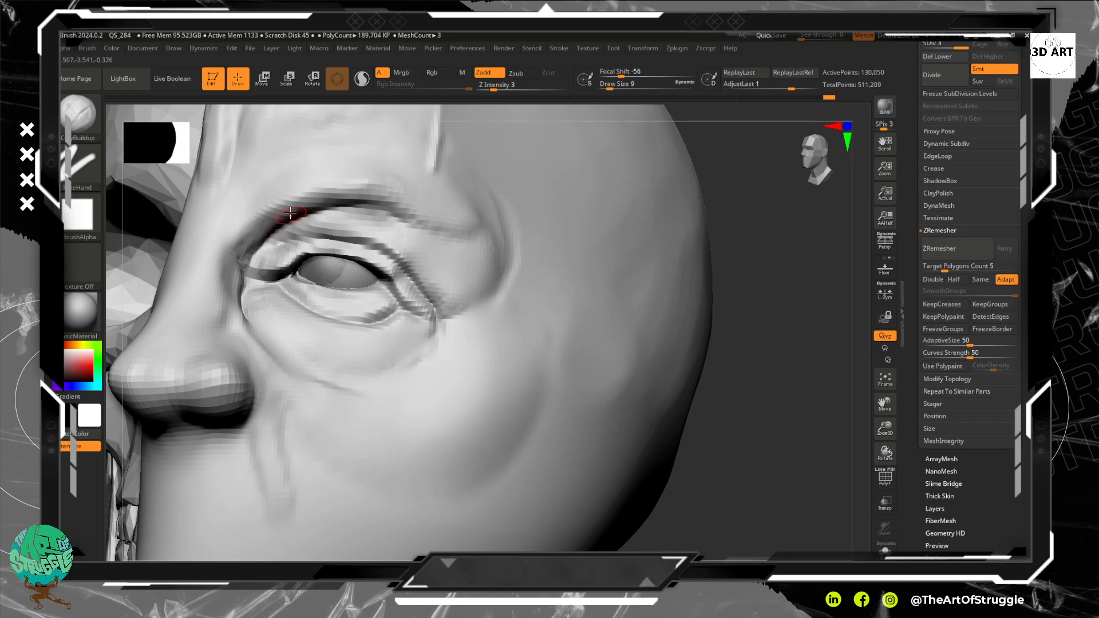
pyautogui.moveTo(256, 223); pyautogui.dragTo(264, 231)
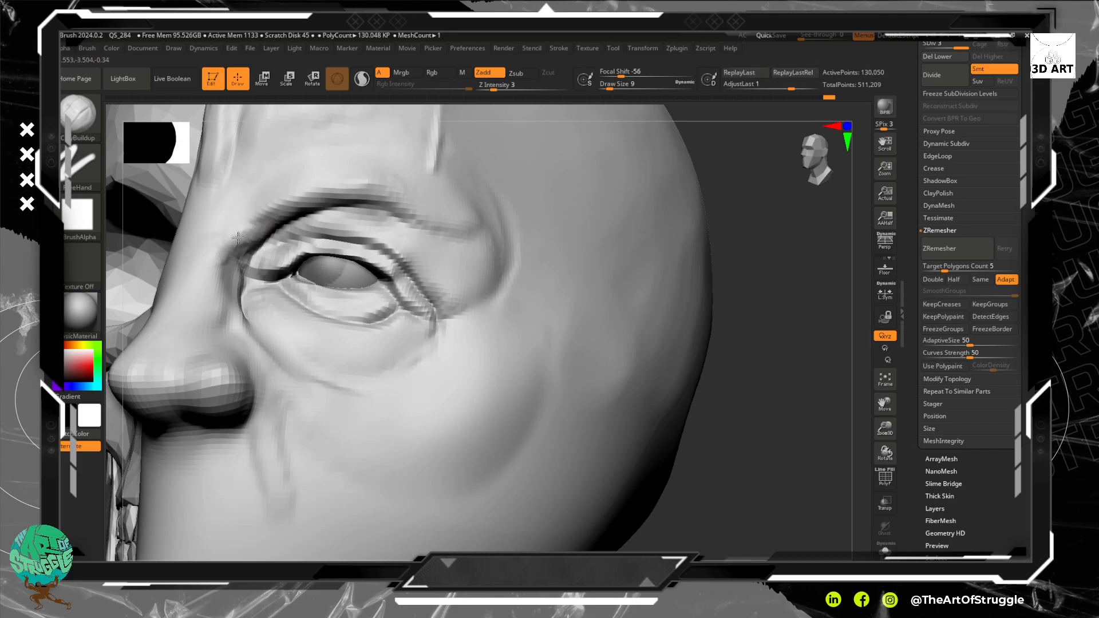
pyautogui.press('shift')
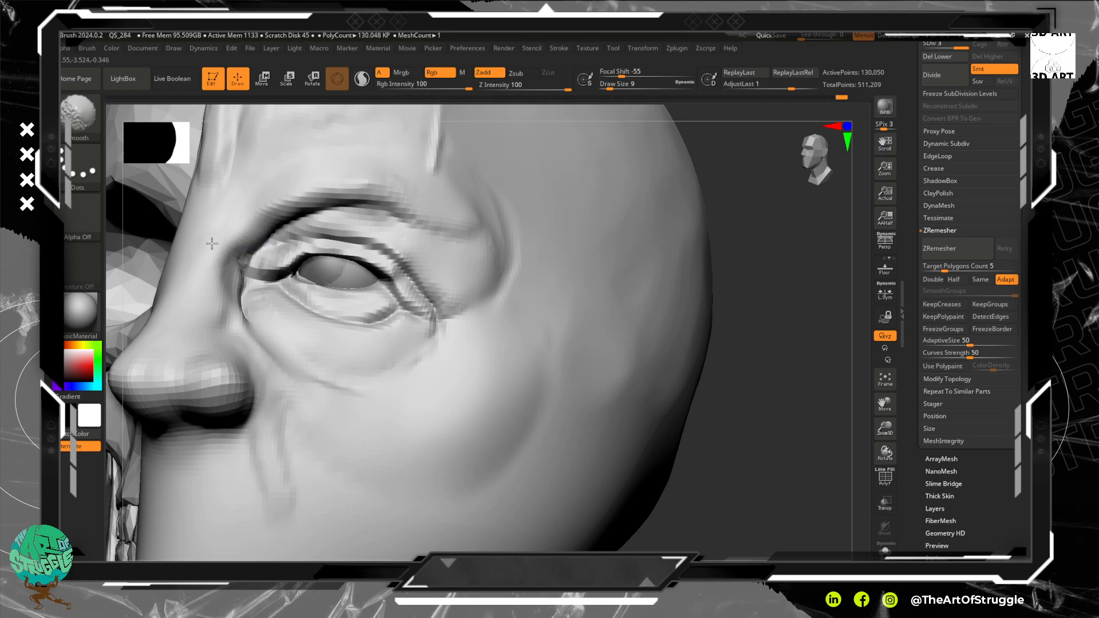
pyautogui.moveTo(238, 257); pyautogui.dragTo(230, 280)
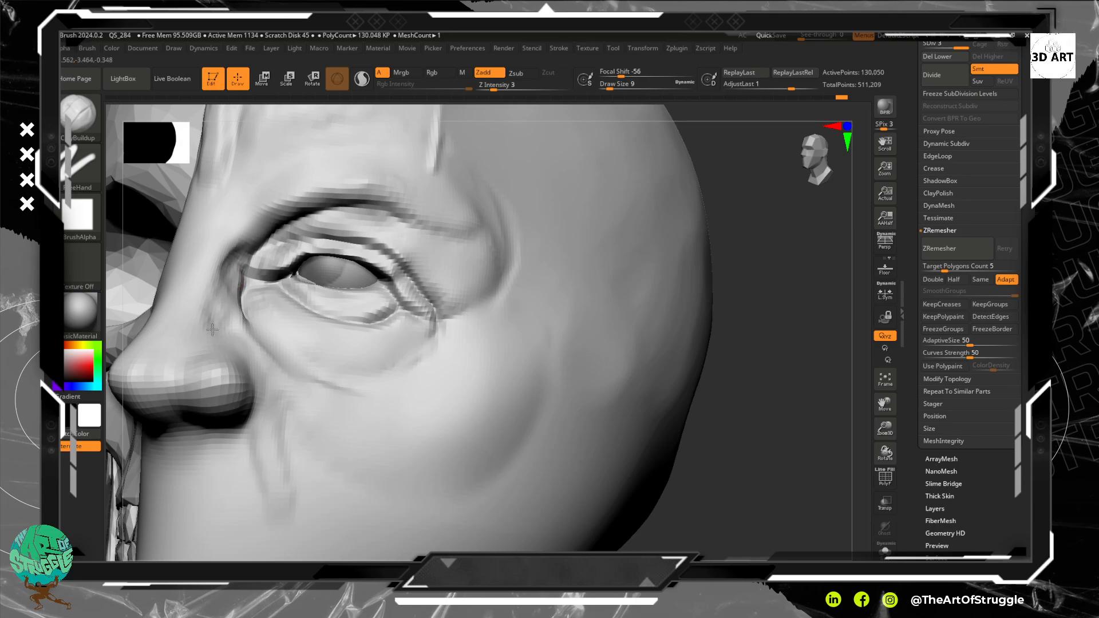
pyautogui.press('shift')
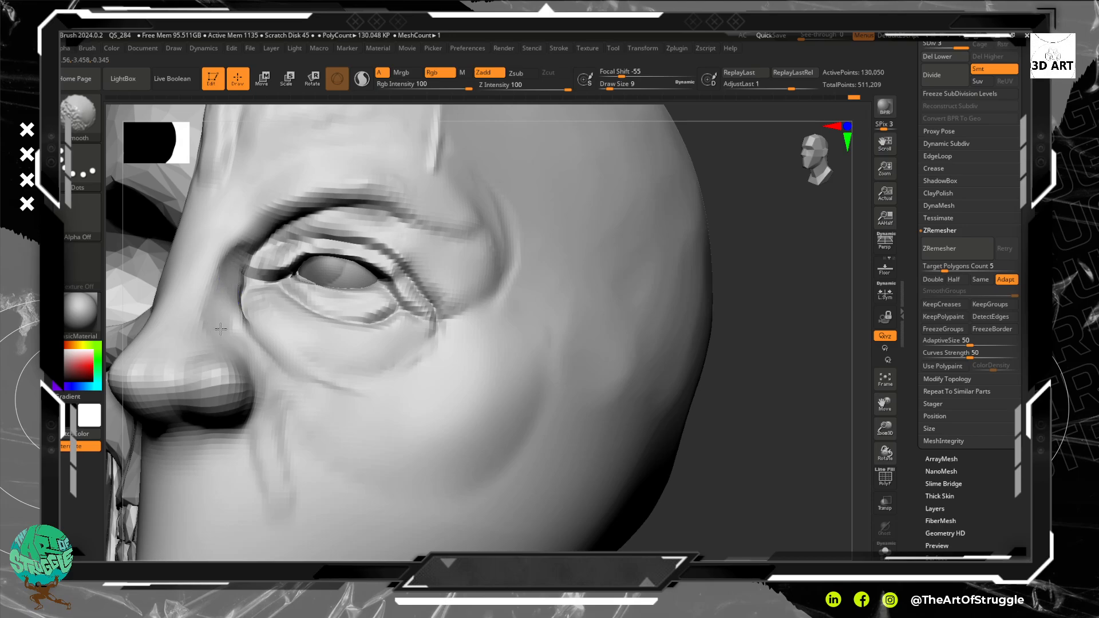
# Step: Carve out the underside of the nose with the ClayBuildup brush at draw size 26
pyautogui.moveTo(690, 458); pyautogui.dragTo(698, 387)
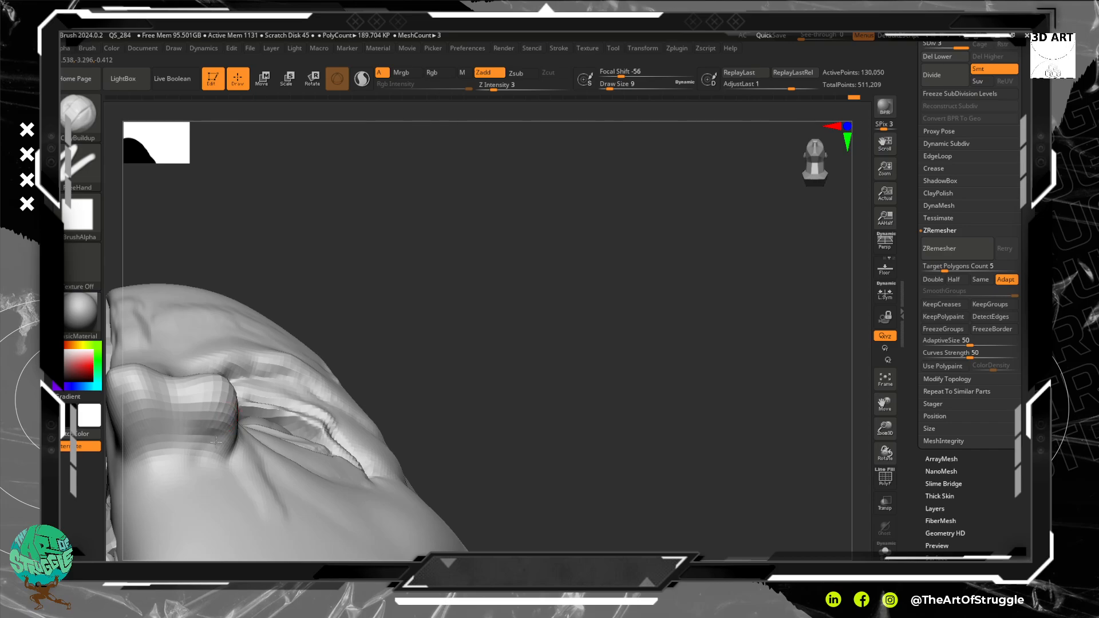
pyautogui.moveTo(633, 425); pyautogui.dragTo(614, 463)
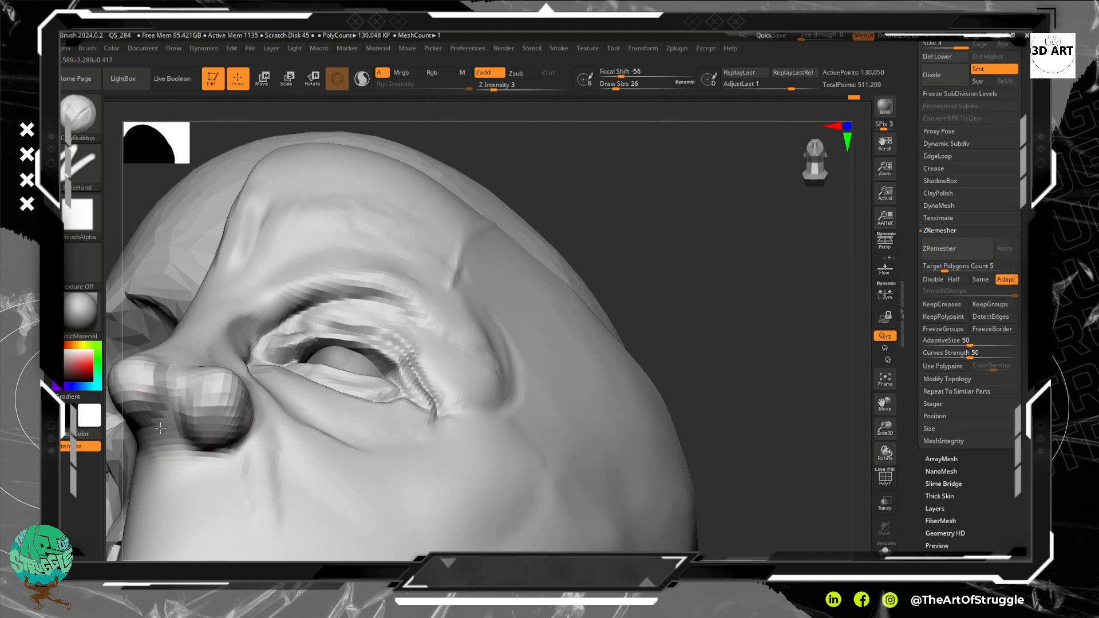
pyautogui.moveTo(144, 411)
pyautogui.mouseDown()
pyautogui.moveTo(201, 431)
pyautogui.moveTo(228, 422)
pyautogui.moveTo(208, 418)
pyautogui.moveTo(225, 424)
pyautogui.mouseUp()
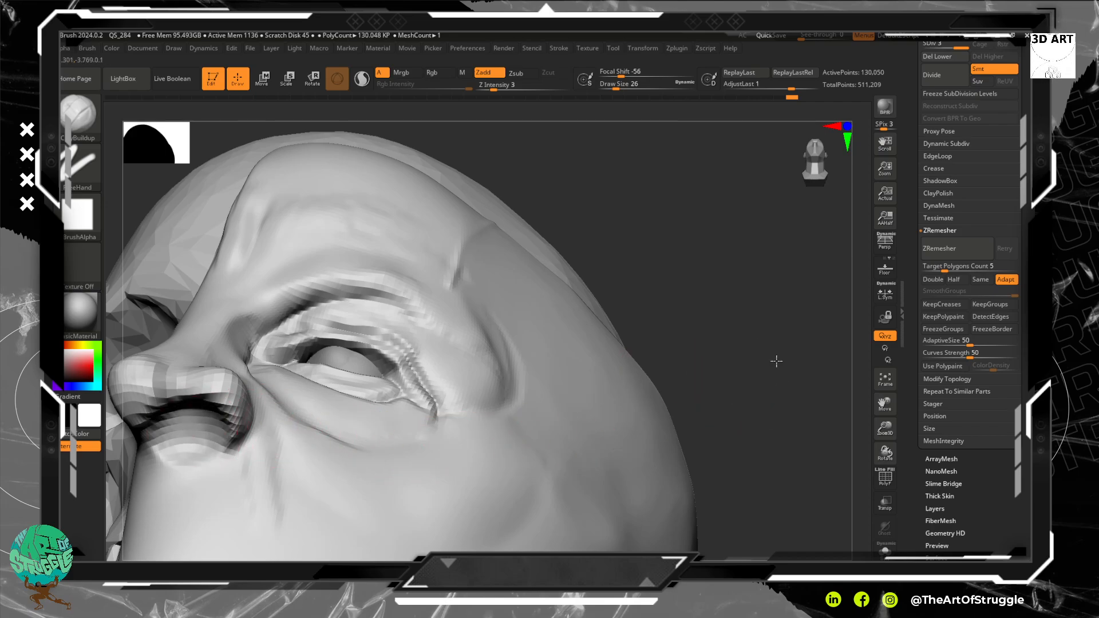
pyautogui.moveTo(775, 363); pyautogui.dragTo(687, 319)
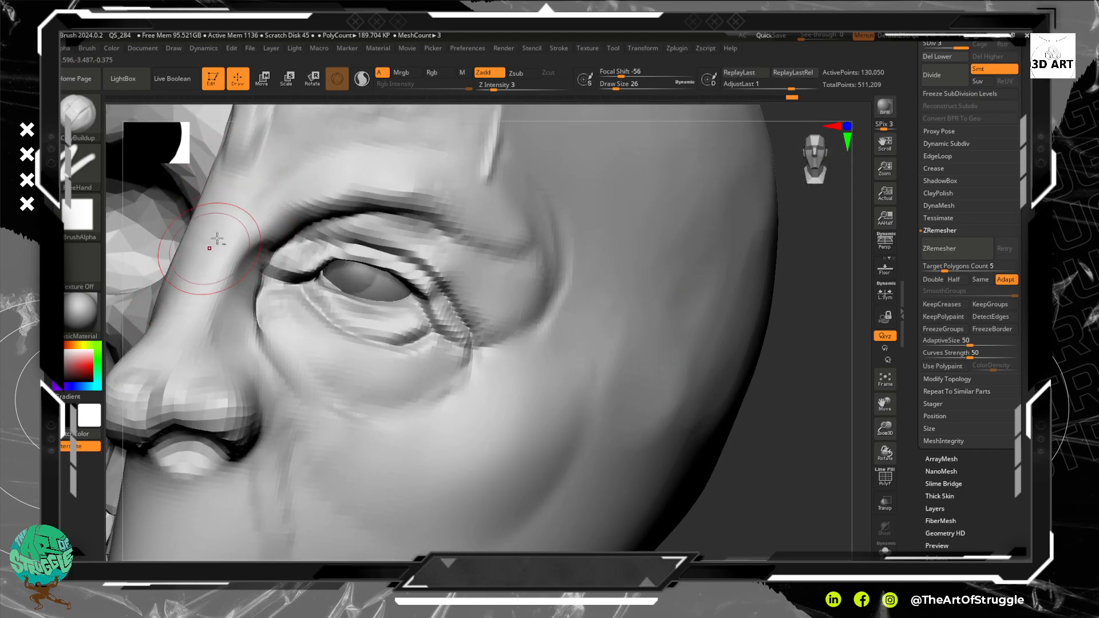
pyautogui.hotkey('alt', 'z')
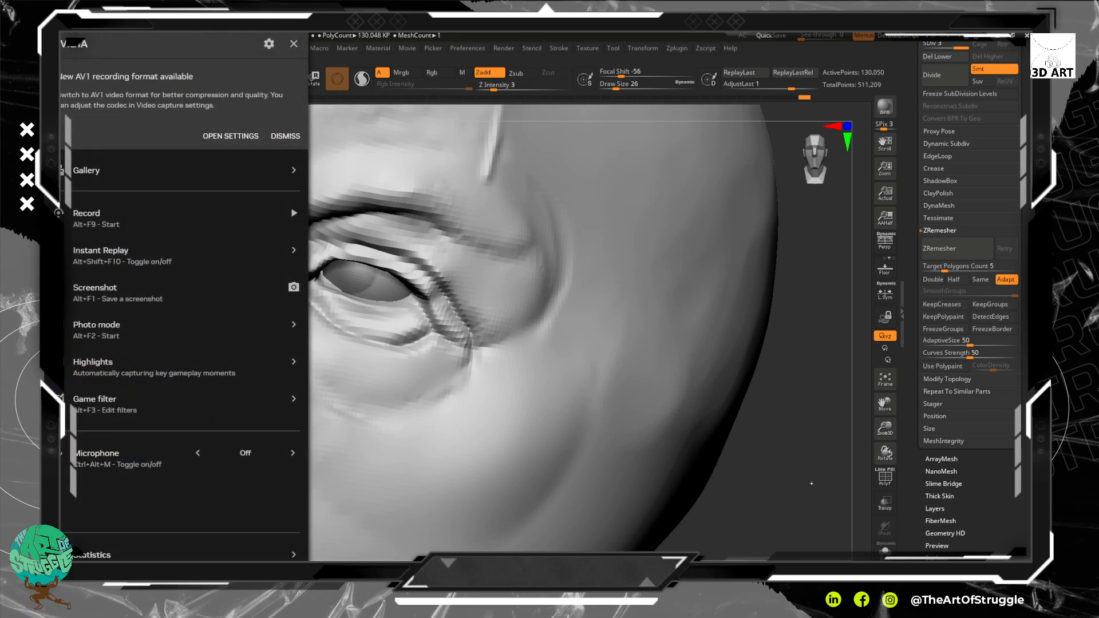
pyautogui.hotkey('alt', 'z')
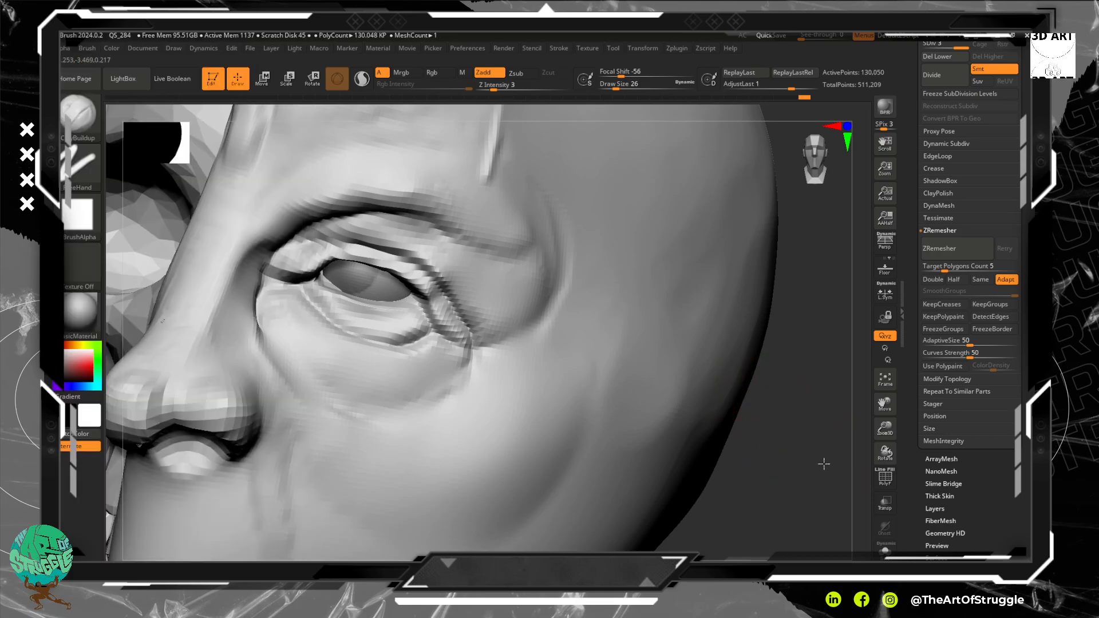
# Step: Shape the upper eyelid from the inner corner outward with ClayBuildup at draw size 6, and smooth the inner part
pyautogui.moveTo(823, 464); pyautogui.dragTo(834, 402)
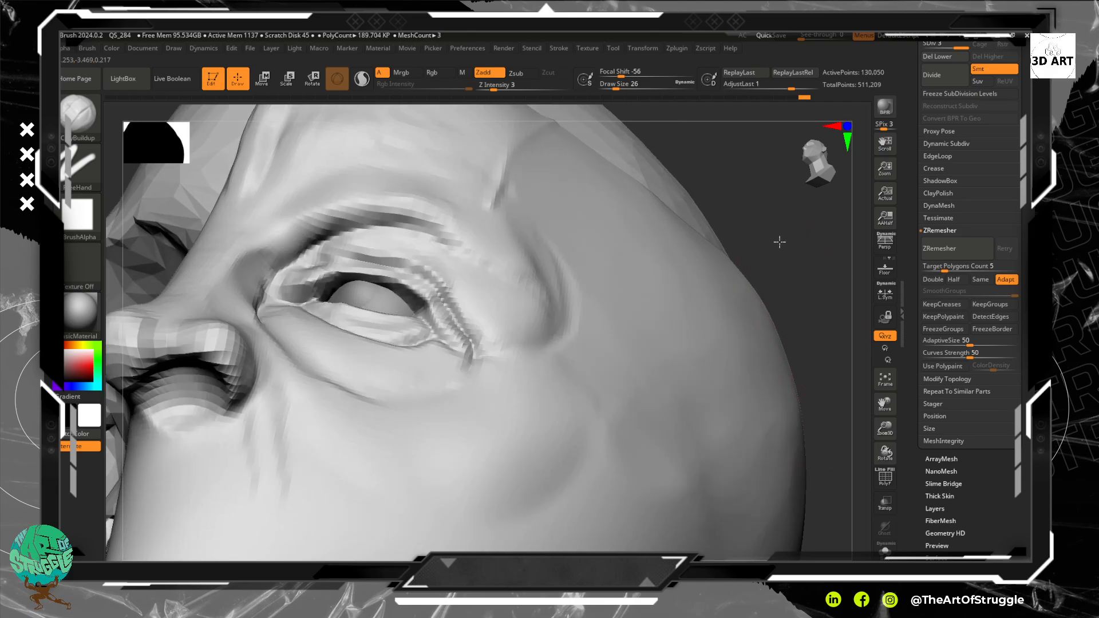
pyautogui.keyDown('alt'); pyautogui.moveTo(780, 242); pyautogui.dragTo(731, 282); pyautogui.keyUp('alt')
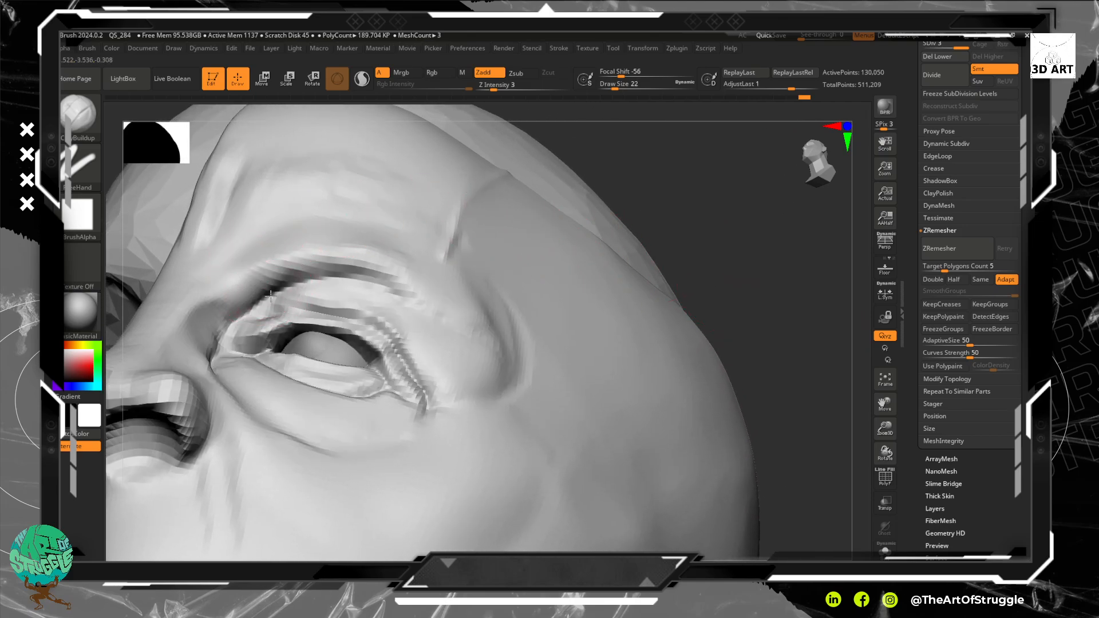
pyautogui.press('[')
pyautogui.press('[')
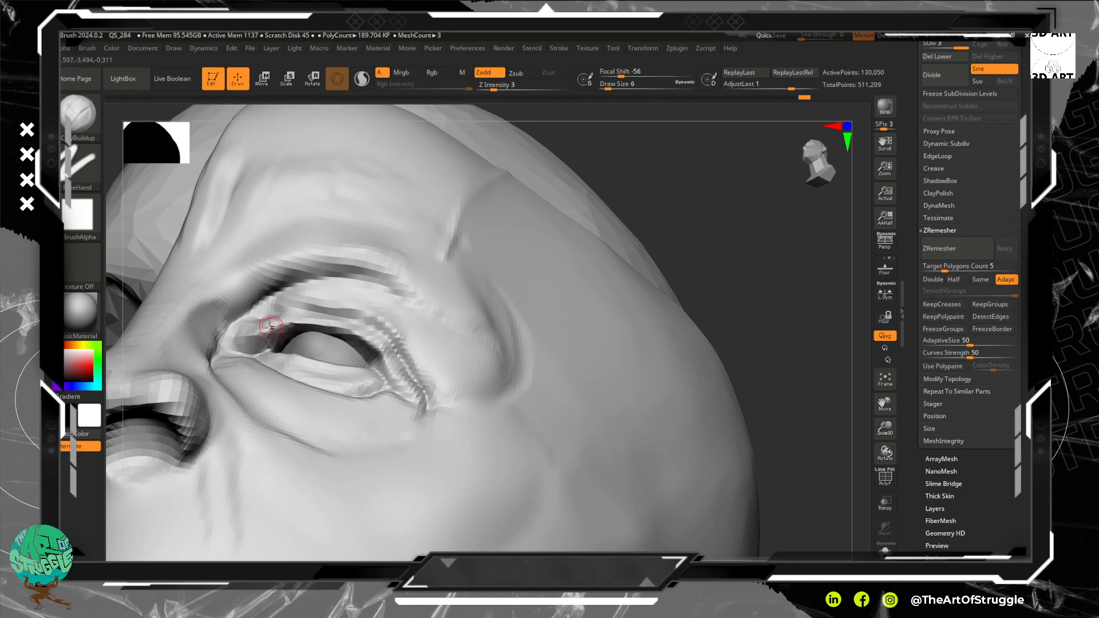
pyautogui.moveTo(259, 333)
pyautogui.keyDown('shift'); pyautogui.mouseDown()
pyautogui.moveTo(245, 336)
pyautogui.moveTo(263, 333)
pyautogui.mouseUp(); pyautogui.keyUp('shift')
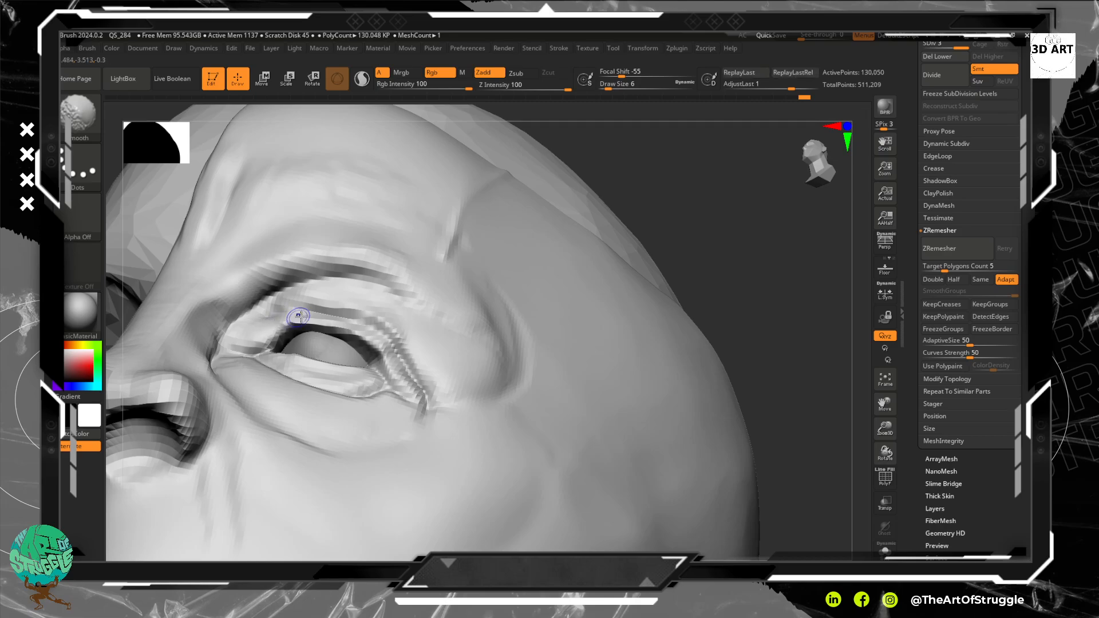
pyautogui.keyDown('shift'); pyautogui.moveTo(791, 272); pyautogui.dragTo(753, 238); pyautogui.keyUp('shift')
pyautogui.moveTo(395, 332); pyautogui.dragTo(323, 292)
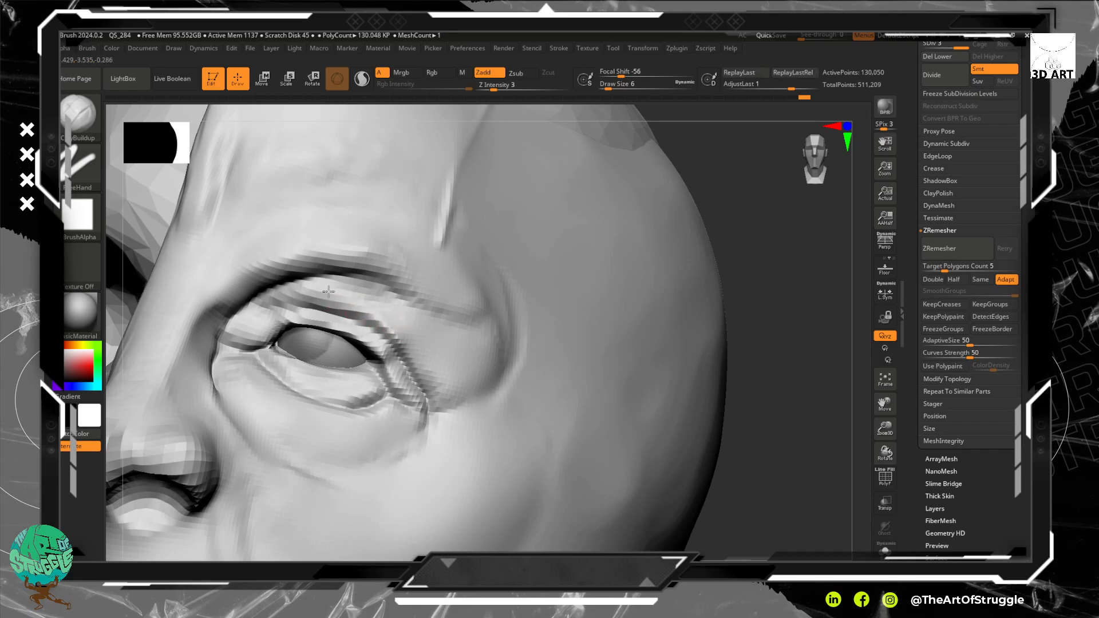
# Step: Build up the upper lid fold and the skin beside the outer eye corner with ClayBuildup at draw size 10, and smooth them
pyautogui.press('b')
pyautogui.press('c')
pyautogui.press('b')
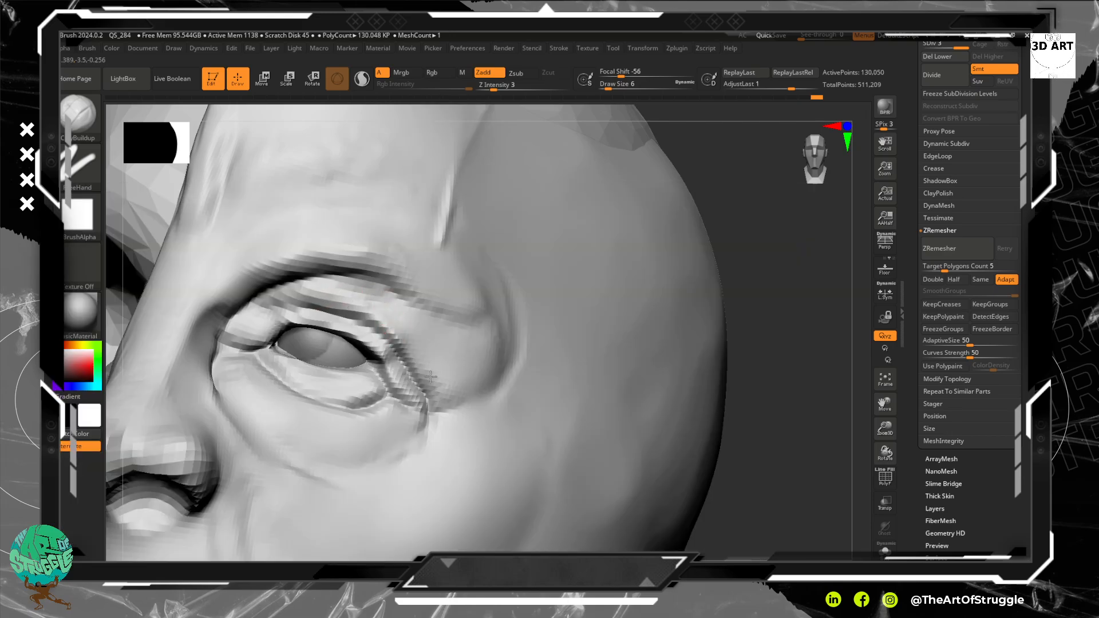
pyautogui.moveTo(431, 376); pyautogui.dragTo(436, 386)
pyautogui.press(']')
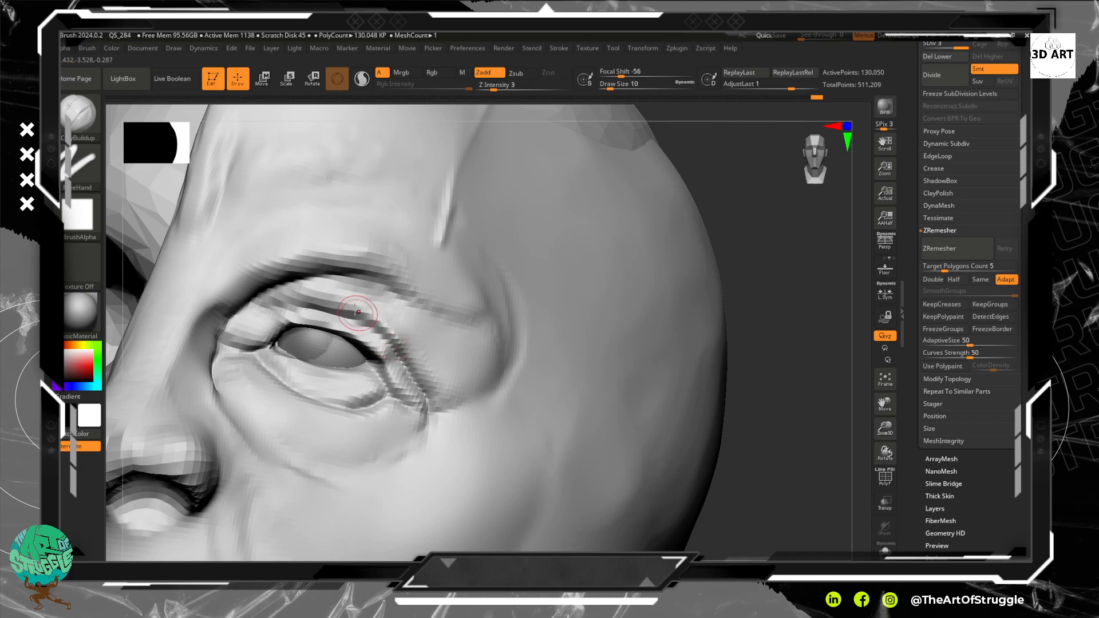
pyautogui.moveTo(357, 311)
pyautogui.mouseDown()
pyautogui.moveTo(362, 297)
pyautogui.moveTo(421, 356)
pyautogui.moveTo(455, 349)
pyautogui.moveTo(474, 362)
pyautogui.mouseUp()
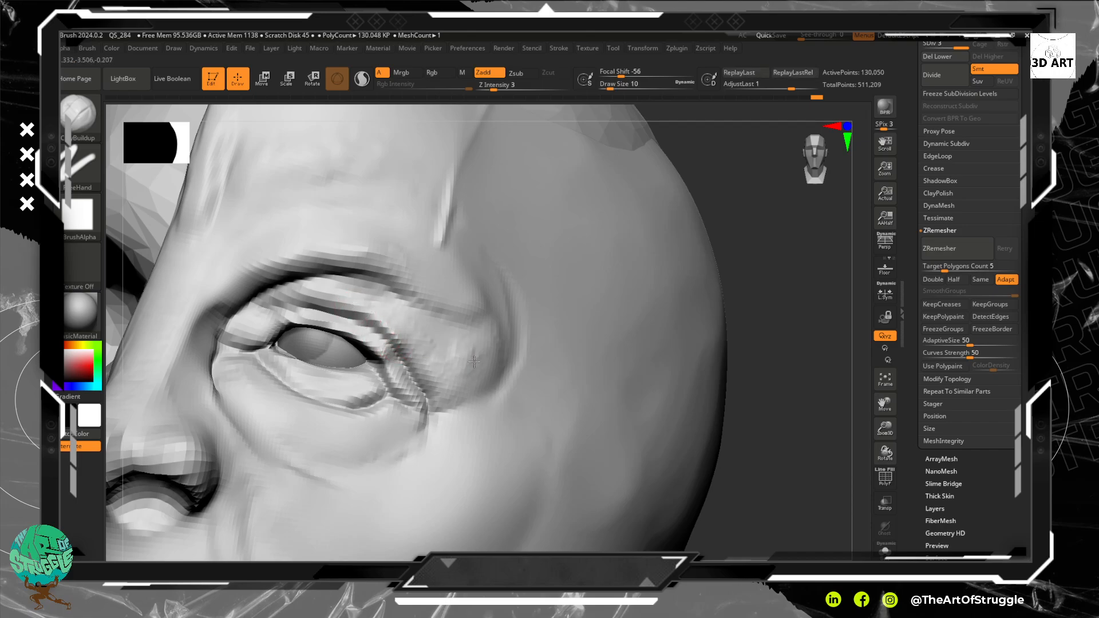
pyautogui.press('shift')
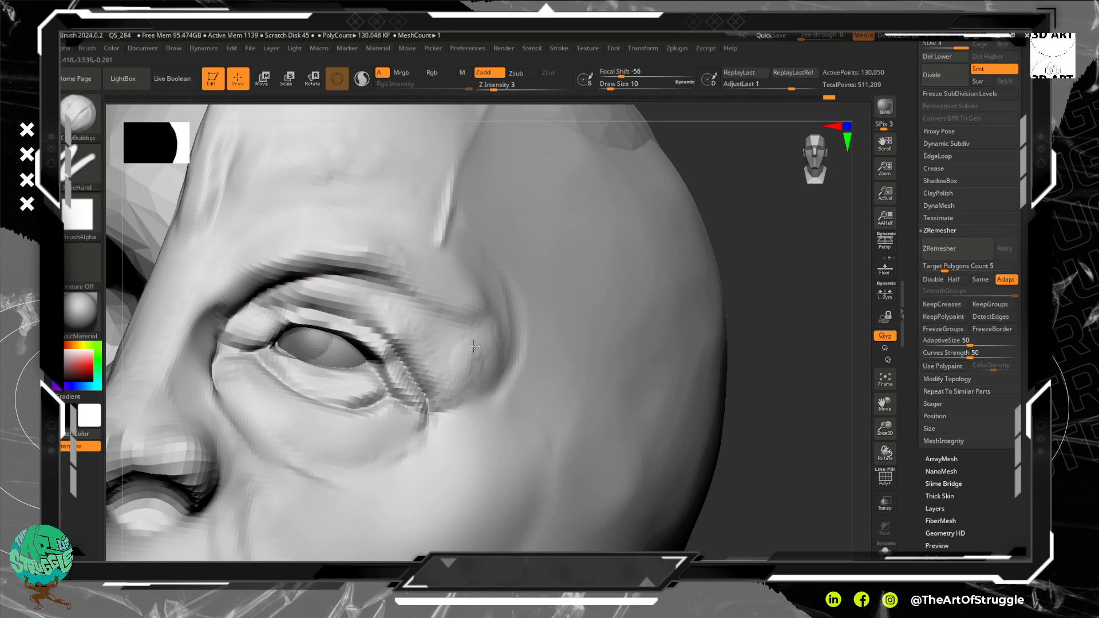
pyautogui.press('shift')
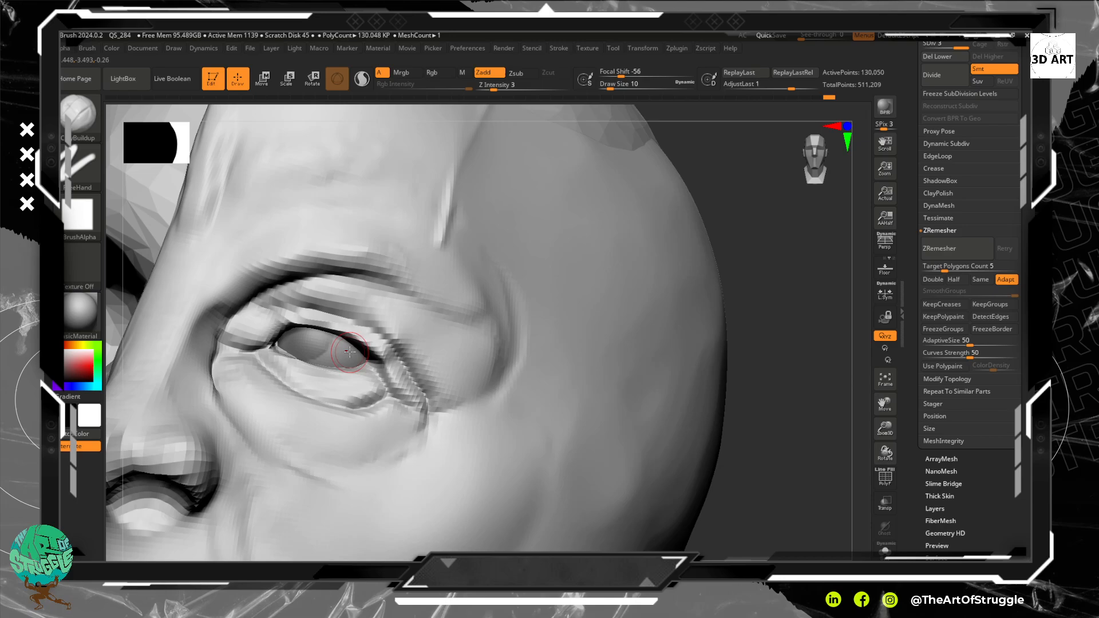
# Step: Carve the crease running from the upper lid around the inner eye corner with DamStandard at draw size 10, redrawing the stroke as needed
pyautogui.press('b')
pyautogui.press('d')
pyautogui.press('s')
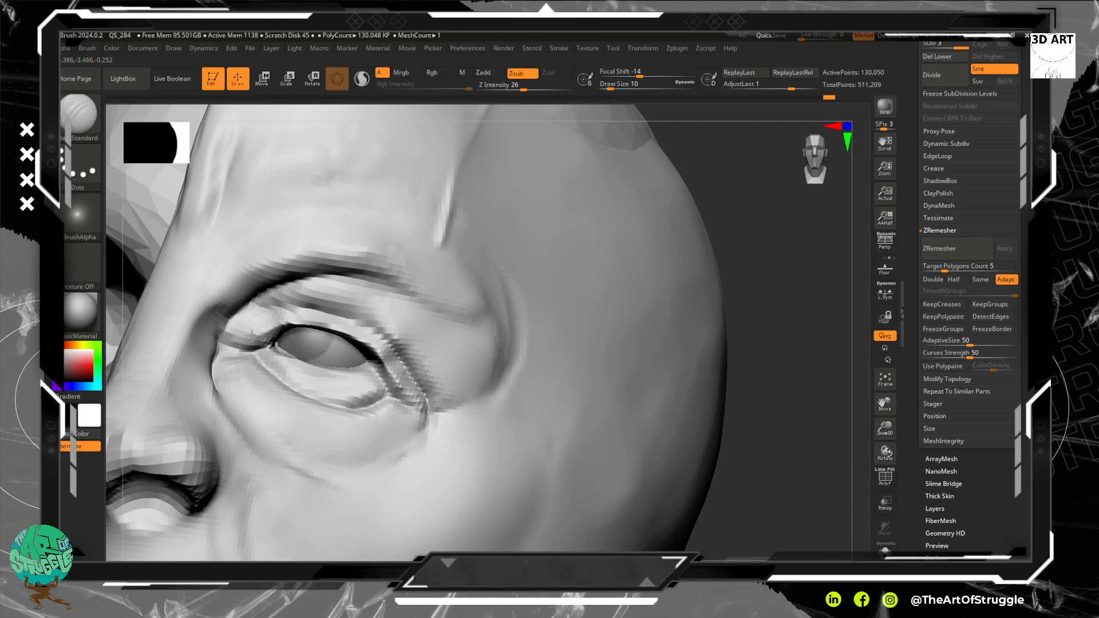
pyautogui.moveTo(262, 336); pyautogui.dragTo(219, 333)
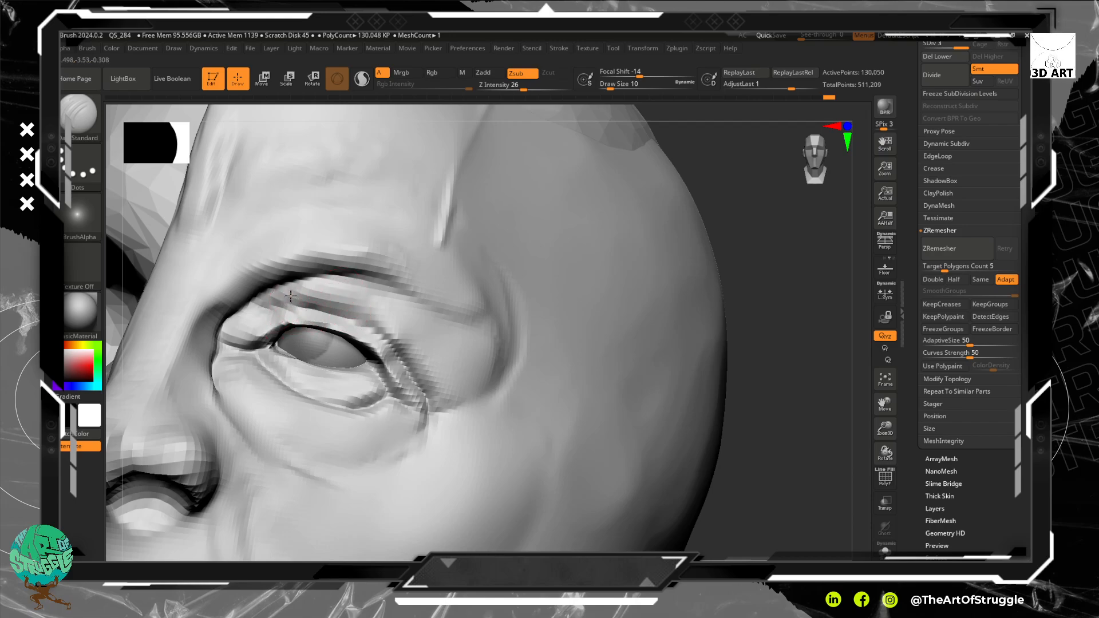
pyautogui.moveTo(263, 323); pyautogui.dragTo(249, 347)
pyautogui.hotkey('ctrl', 'z')
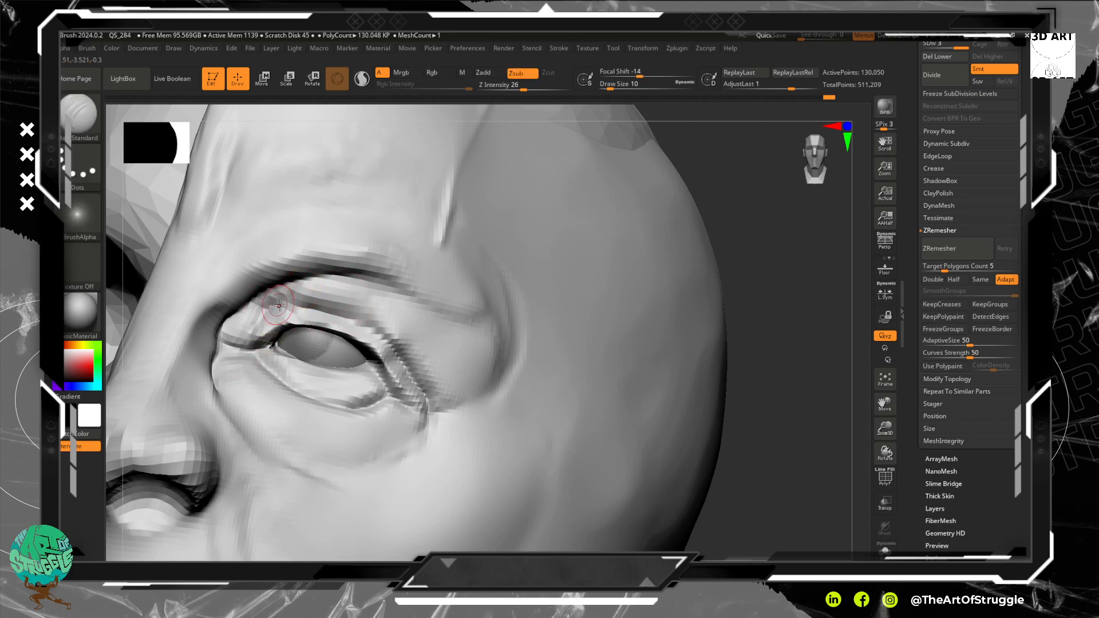
pyautogui.moveTo(282, 296)
pyautogui.mouseDown()
pyautogui.moveTo(237, 355)
pyautogui.moveTo(238, 389)
pyautogui.mouseUp()
pyautogui.moveTo(231, 338); pyautogui.dragTo(234, 425)
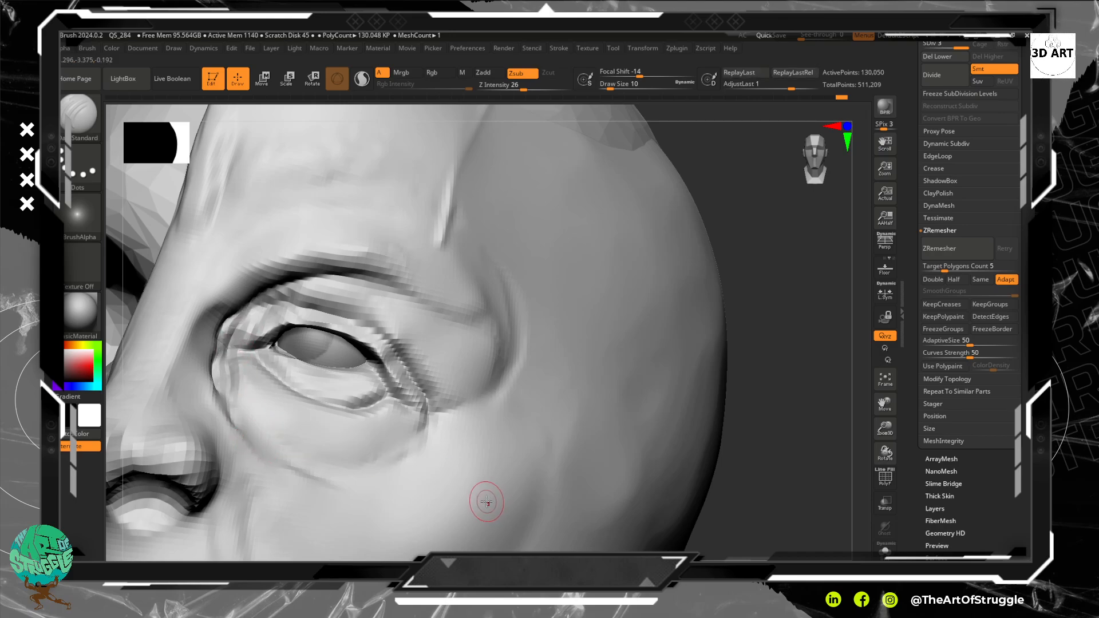
# Step: Smooth the carved temple line on the side of the forehead at draw size 10
pyautogui.moveTo(745, 457); pyautogui.dragTo(691, 325)
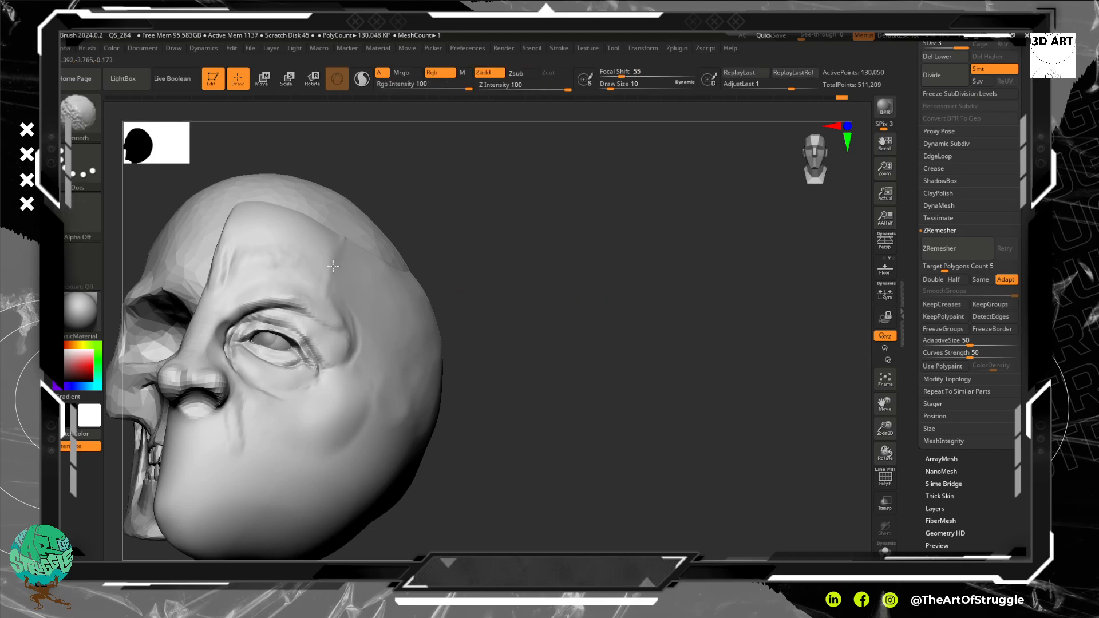
pyautogui.keyDown('shift'); pyautogui.moveTo(344, 251); pyautogui.dragTo(342, 295); pyautogui.keyUp('shift')
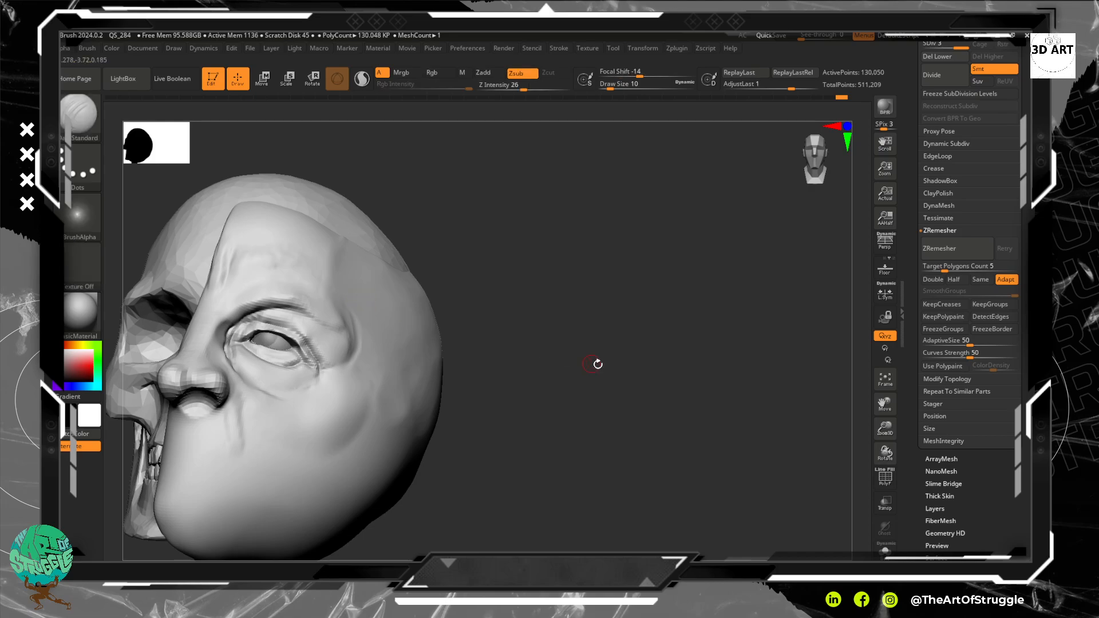
# Step: Carve fine creases along the rim and skin of the lower eyelid with DamStandard at draw size 10
pyautogui.keyDown('alt'); pyautogui.moveTo(616, 281); pyautogui.dragTo(592, 326); pyautogui.keyUp('alt')
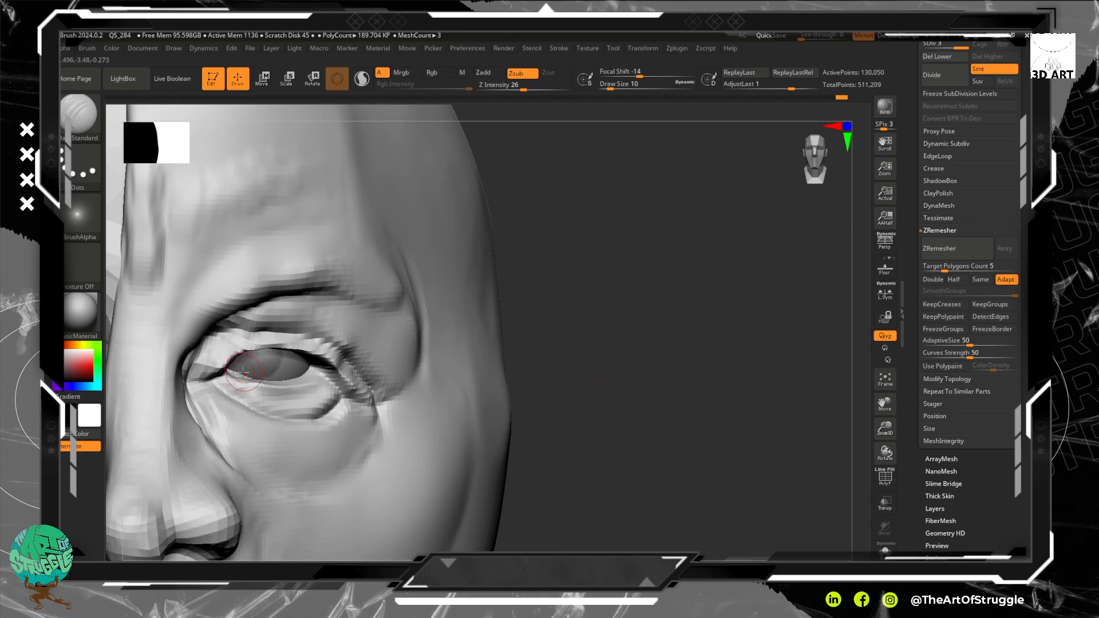
pyautogui.moveTo(264, 377); pyautogui.dragTo(229, 371)
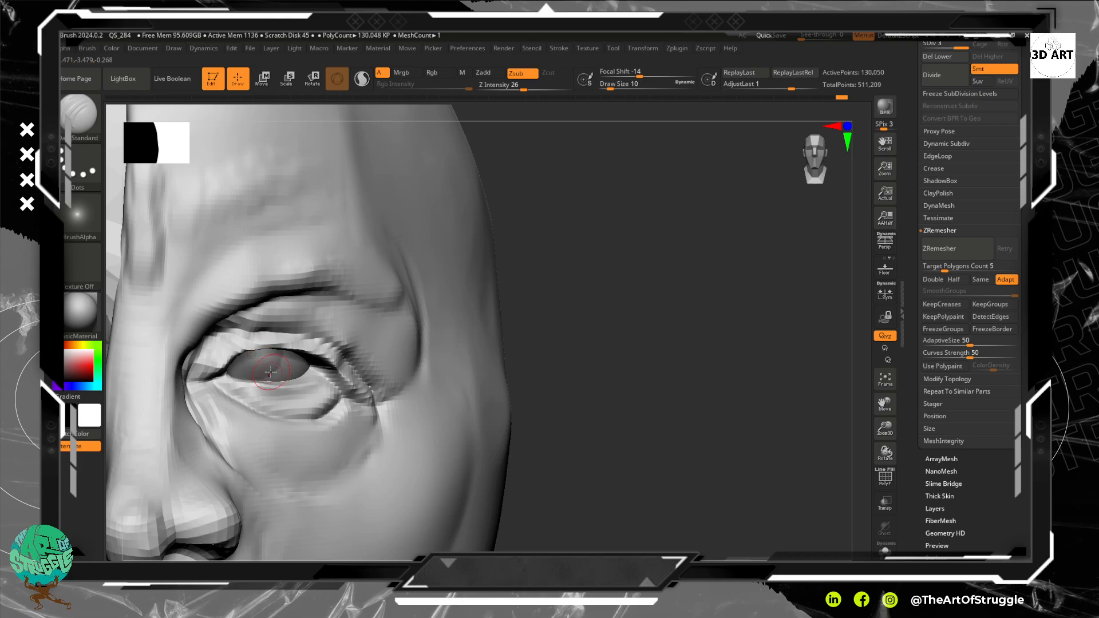
pyautogui.moveTo(232, 385); pyautogui.dragTo(287, 385)
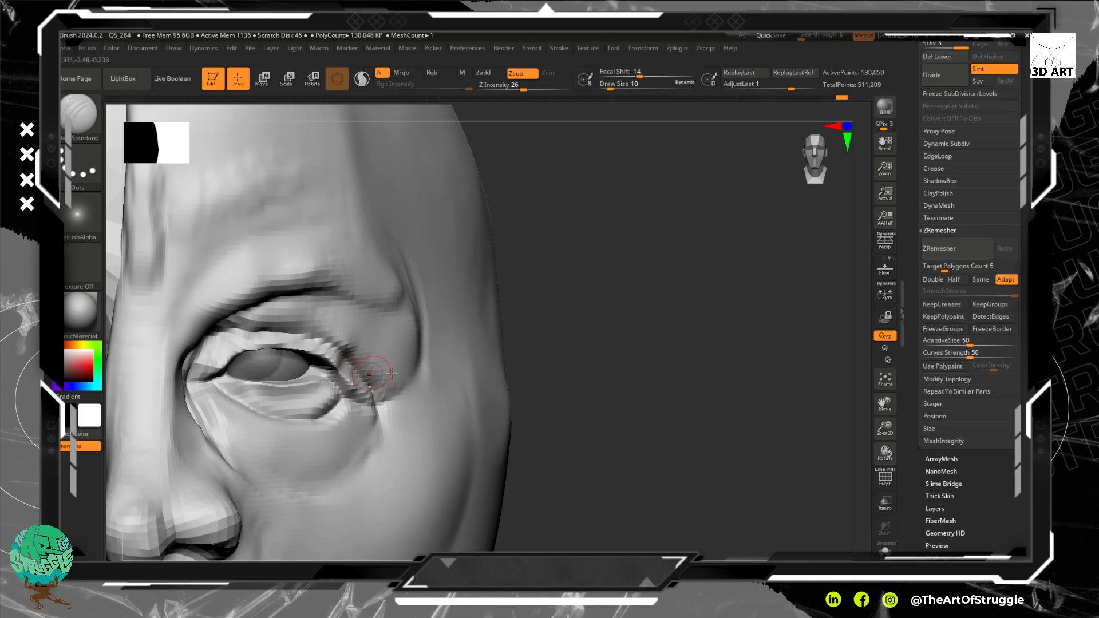
pyautogui.moveTo(708, 375)
pyautogui.mouseDown()
pyautogui.moveTo(650, 403)
pyautogui.moveTo(672, 383)
pyautogui.moveTo(657, 379)
pyautogui.mouseUp()
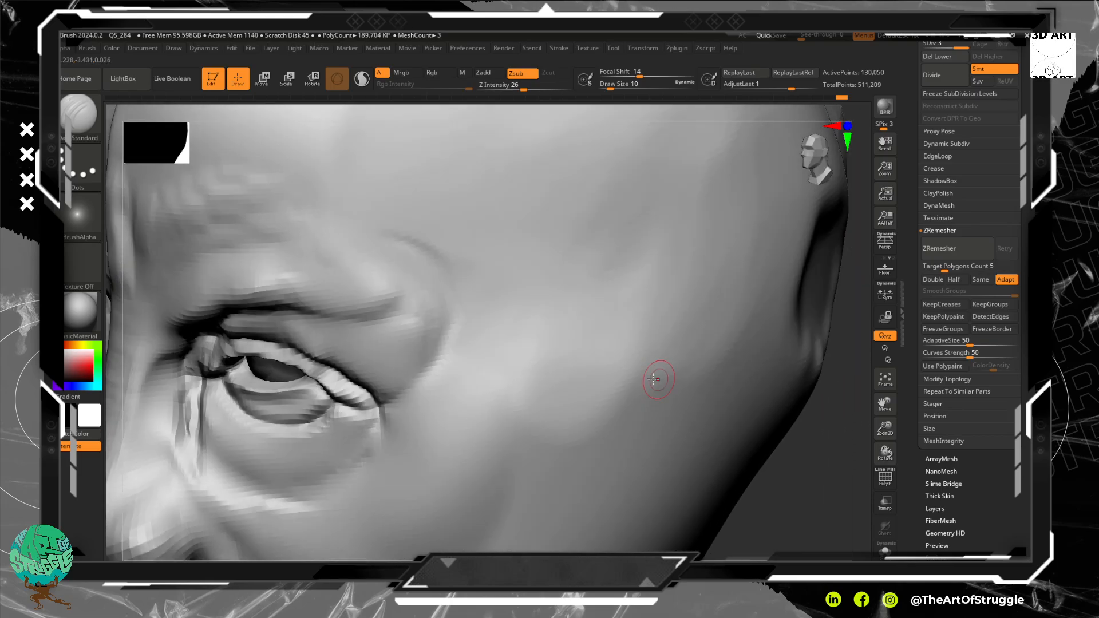
pyautogui.moveTo(243, 396); pyautogui.dragTo(295, 402)
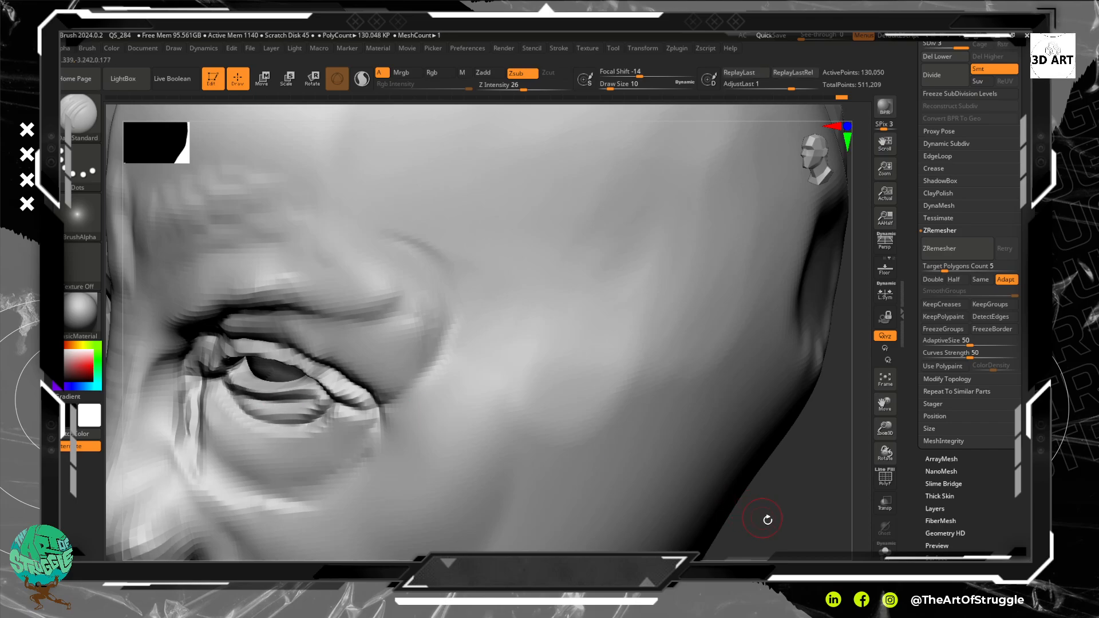
# Step: Smooth the carved lower eyelid from the inner eye corner outward at draw size 10
pyautogui.moveTo(768, 520)
pyautogui.mouseDown()
pyautogui.moveTo(810, 486)
pyautogui.moveTo(747, 424)
pyautogui.mouseUp()
pyautogui.press('shift')
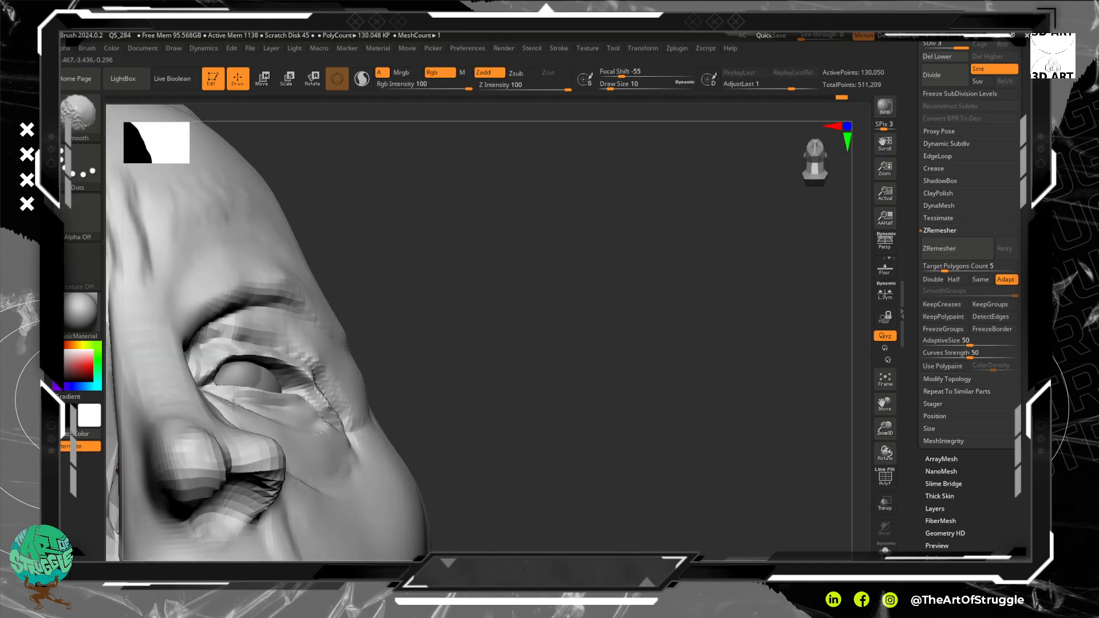
pyautogui.keyDown('shift'); pyautogui.moveTo(249, 401); pyautogui.dragTo(332, 395); pyautogui.keyUp('shift')
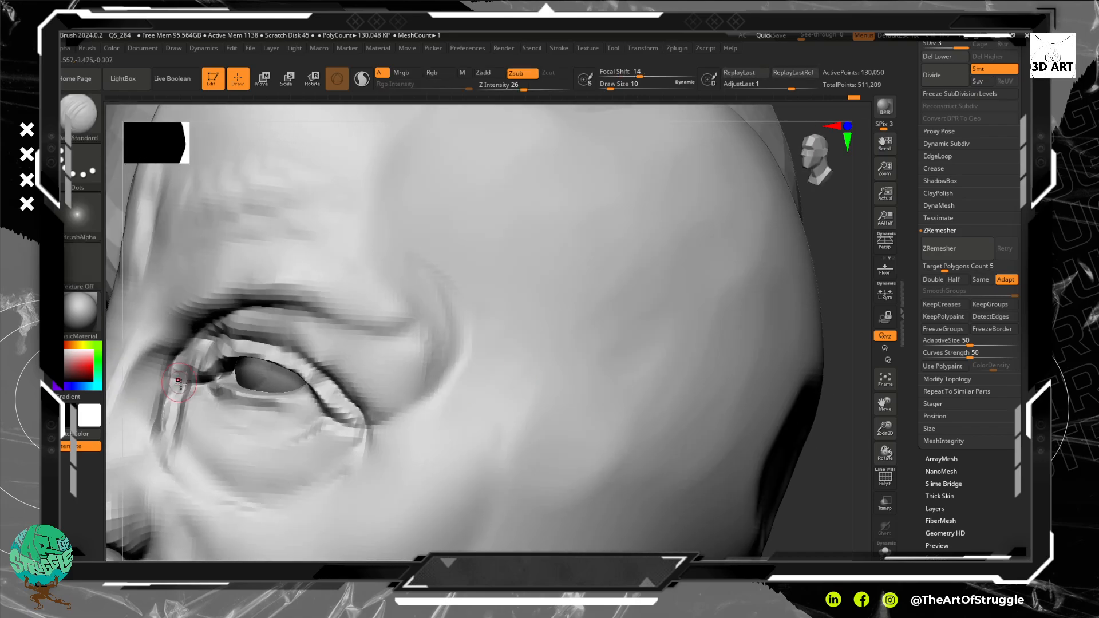
pyautogui.press('shift')
pyautogui.press('alt')
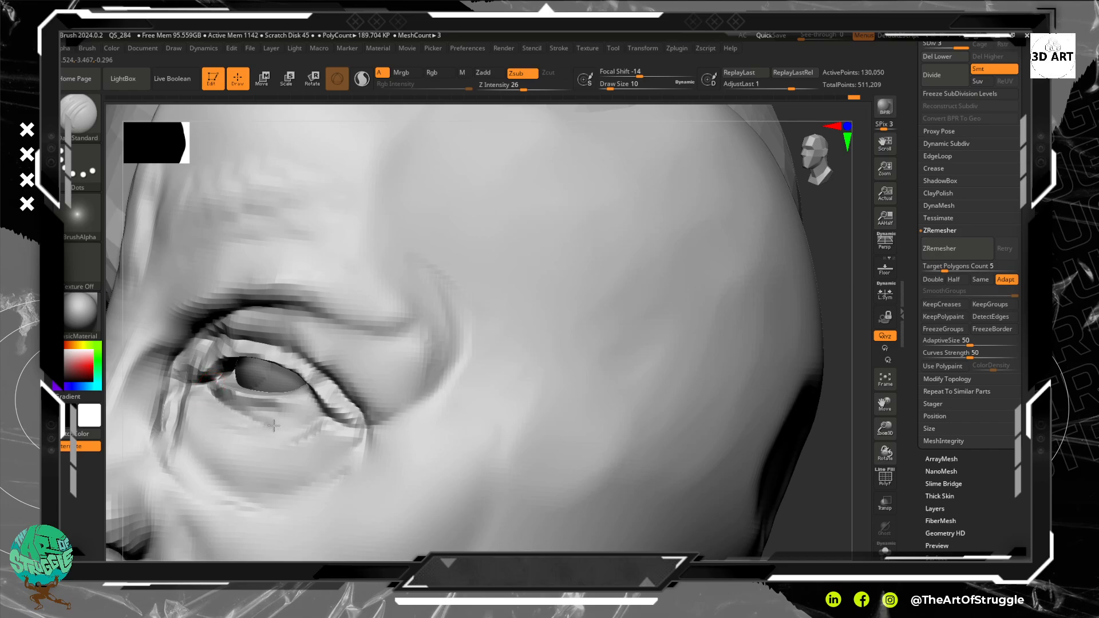
# Step: Carve a curved crease from the root of the nose over the inner brow with DamStandard, and smooth it out
pyautogui.keyDown('alt'); pyautogui.moveTo(828, 526); pyautogui.dragTo(783, 426); pyautogui.keyUp('alt')
pyautogui.moveTo(665, 393); pyautogui.dragTo(656, 357)
pyautogui.keyDown('alt'); pyautogui.moveTo(607, 300); pyautogui.dragTo(668, 291); pyautogui.keyUp('alt')
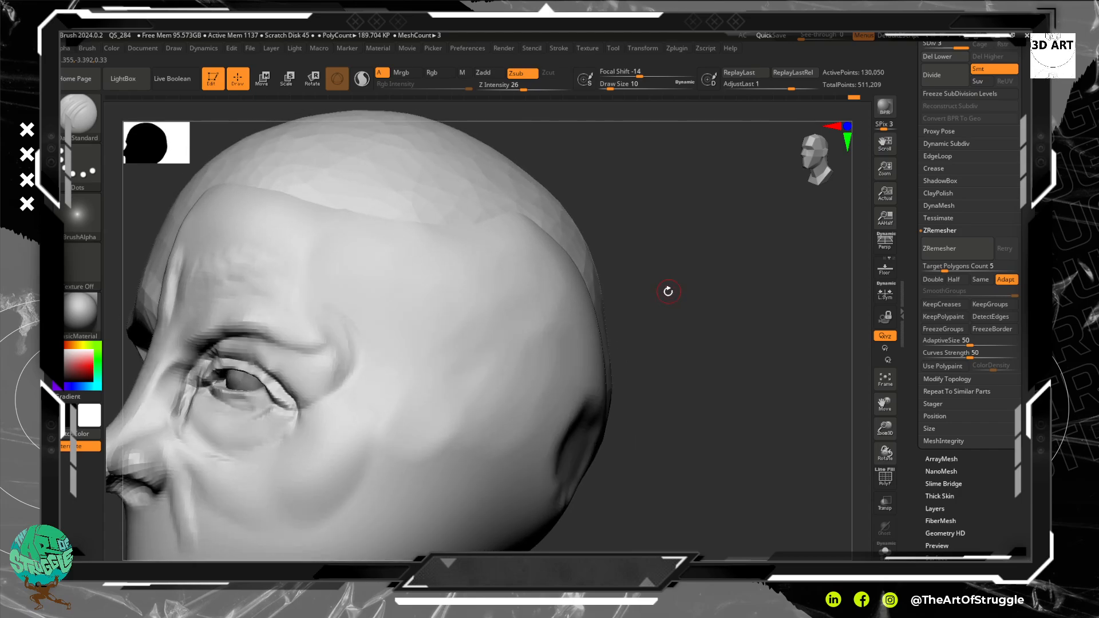
pyautogui.moveTo(642, 370); pyautogui.dragTo(689, 304)
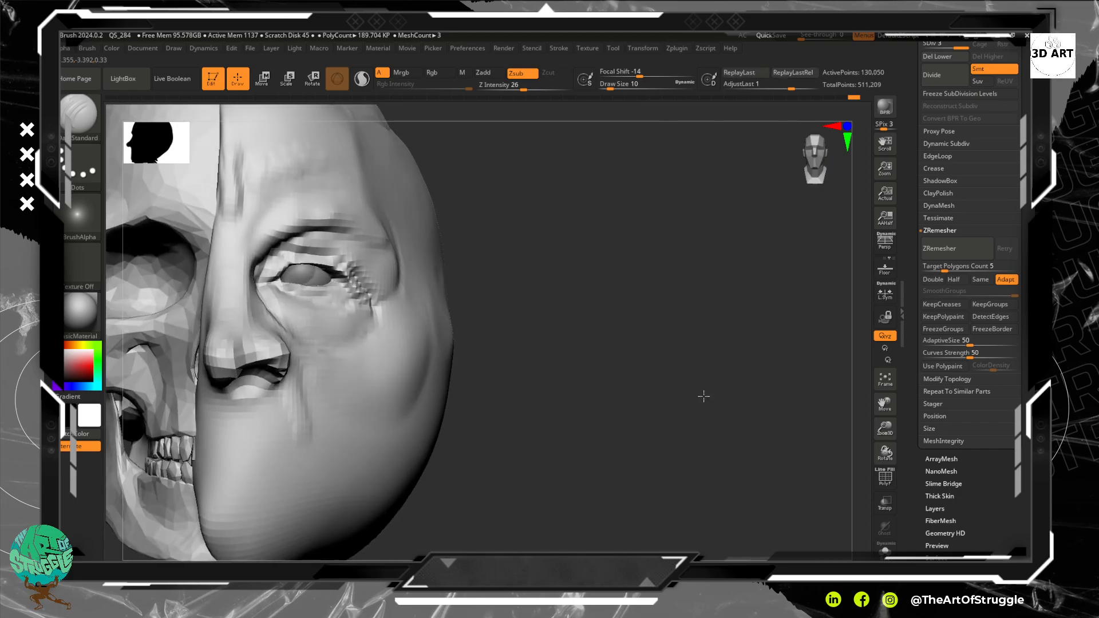
pyautogui.moveTo(709, 399); pyautogui.dragTo(713, 402)
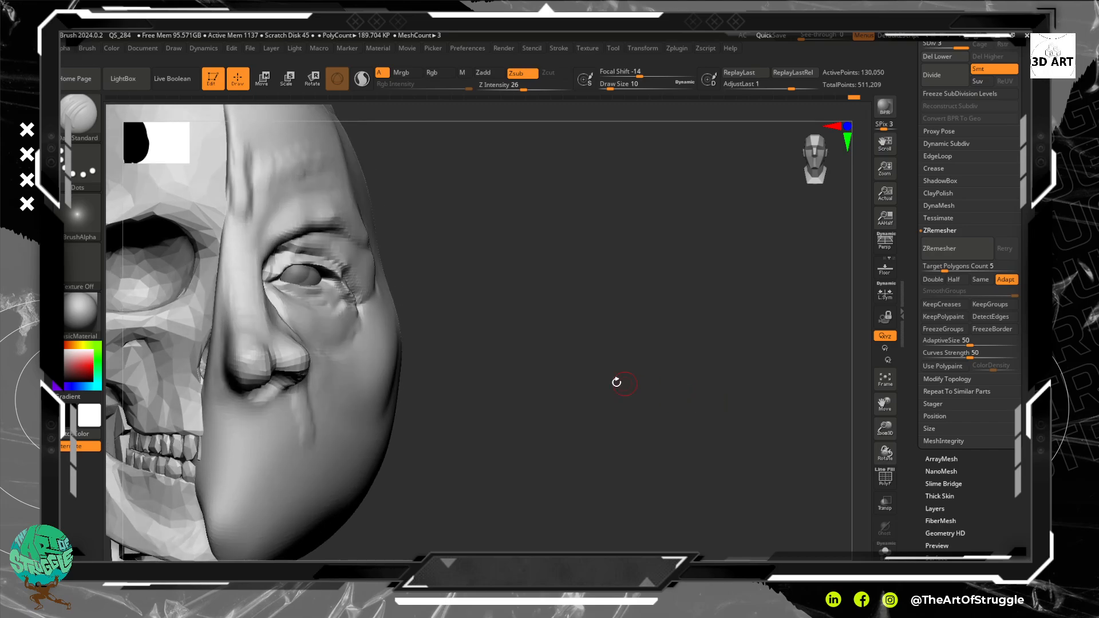
pyautogui.moveTo(617, 382); pyautogui.dragTo(673, 379)
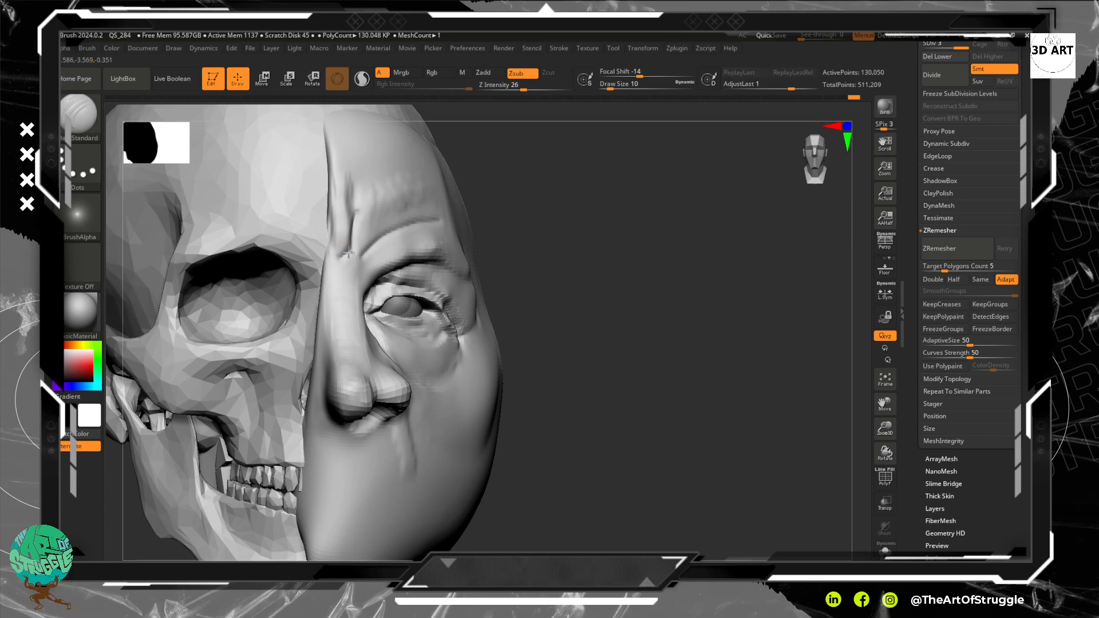
pyautogui.press('shift')
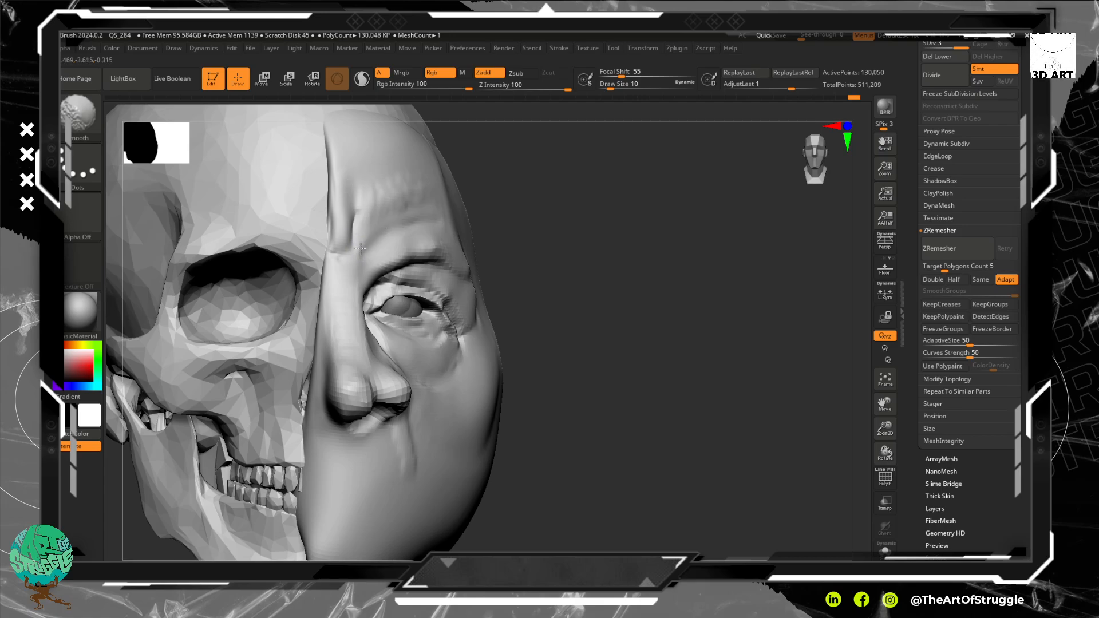
pyautogui.moveTo(675, 252)
pyautogui.mouseDown()
pyautogui.moveTo(572, 280)
pyautogui.moveTo(616, 271)
pyautogui.mouseUp()
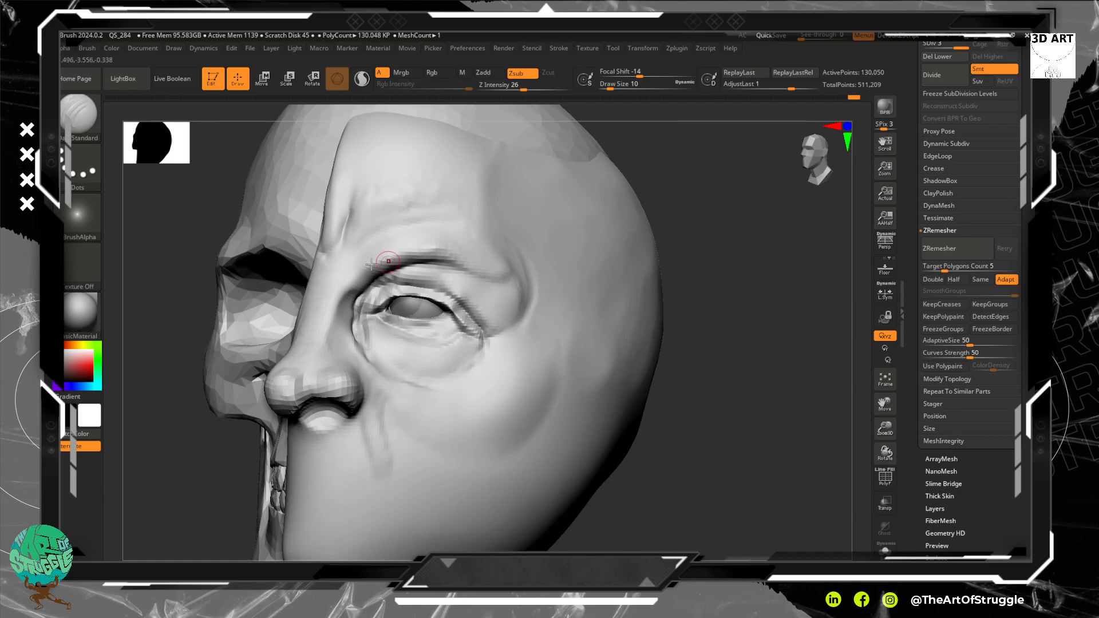
pyautogui.press('shift')
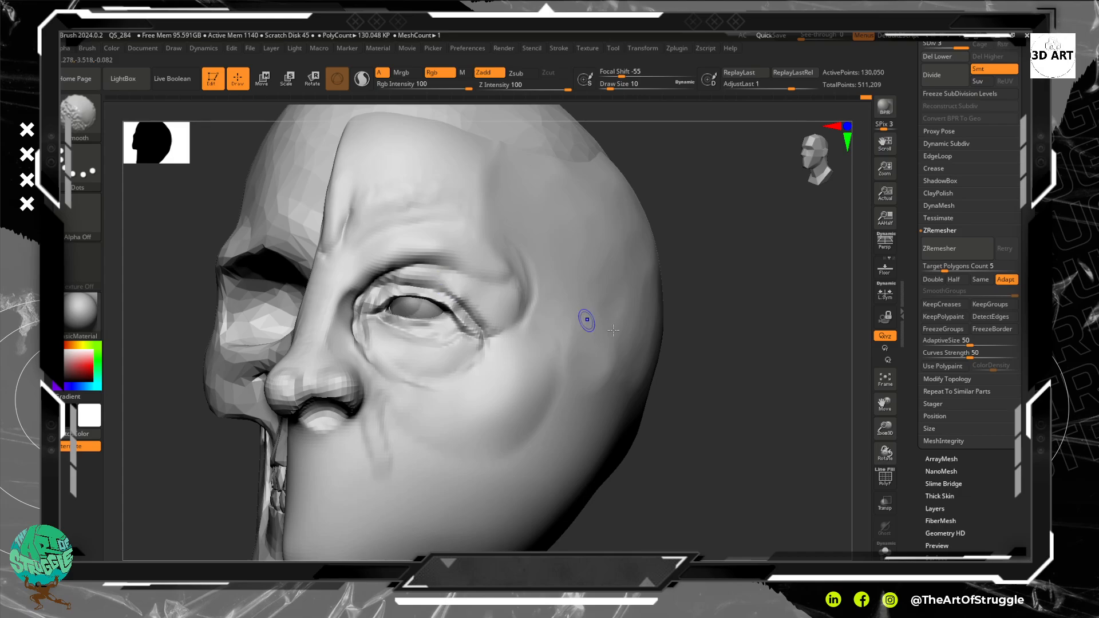
# Step: Carve the crease around the nostril wing where it meets the nose and cheek with DamStandard at draw size 10, and smooth it
pyautogui.moveTo(725, 485); pyautogui.dragTo(667, 456)
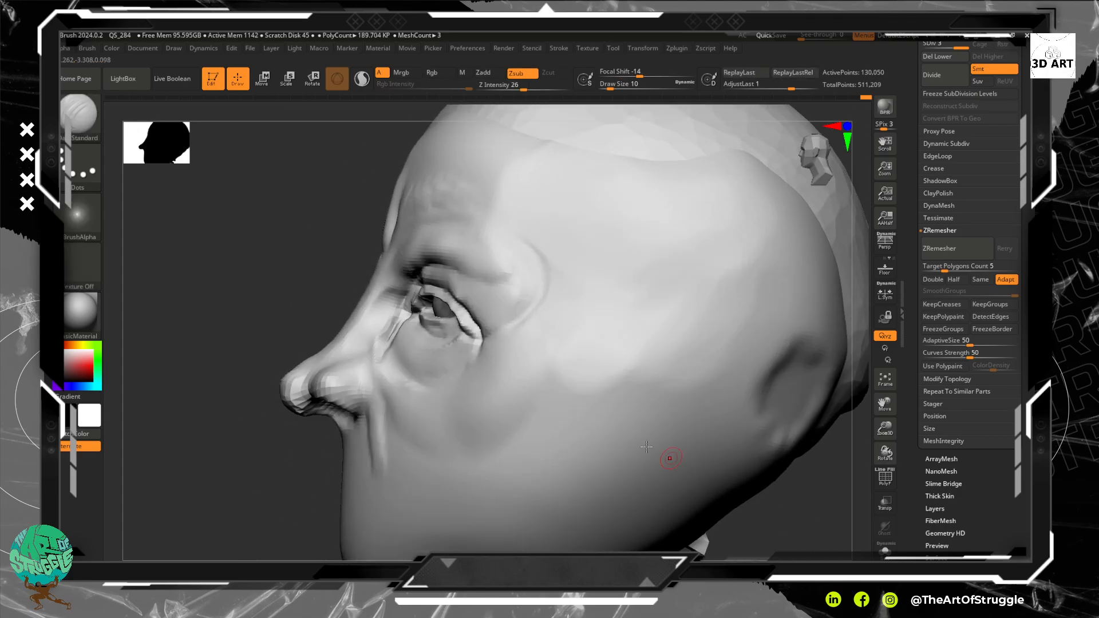
pyautogui.press('shift')
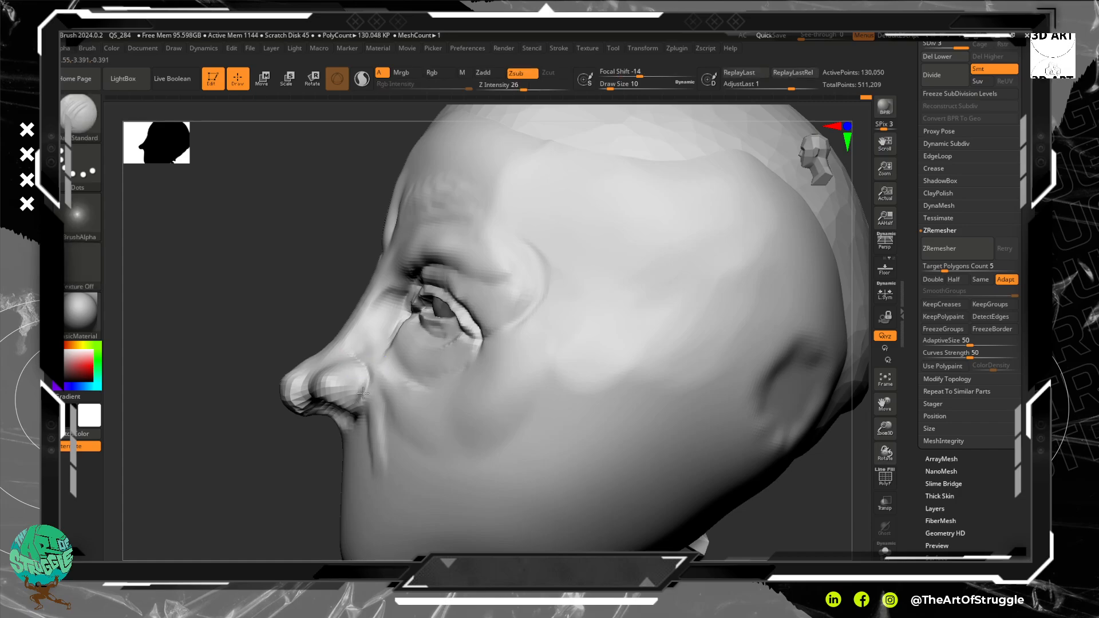
pyautogui.moveTo(183, 402); pyautogui.dragTo(213, 430)
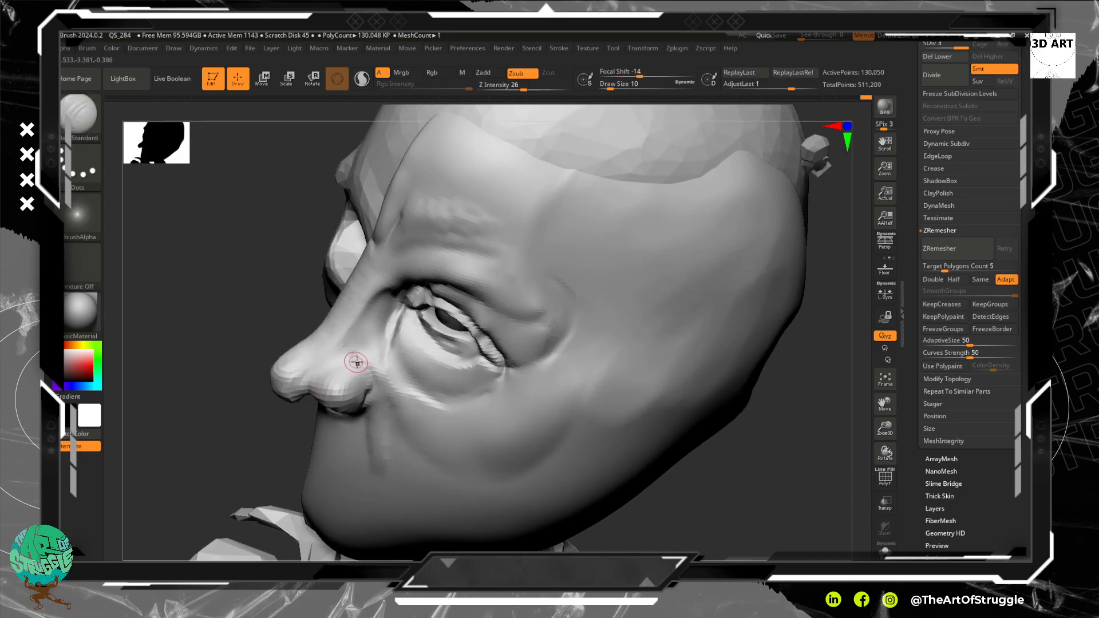
pyautogui.moveTo(326, 366); pyautogui.dragTo(330, 363)
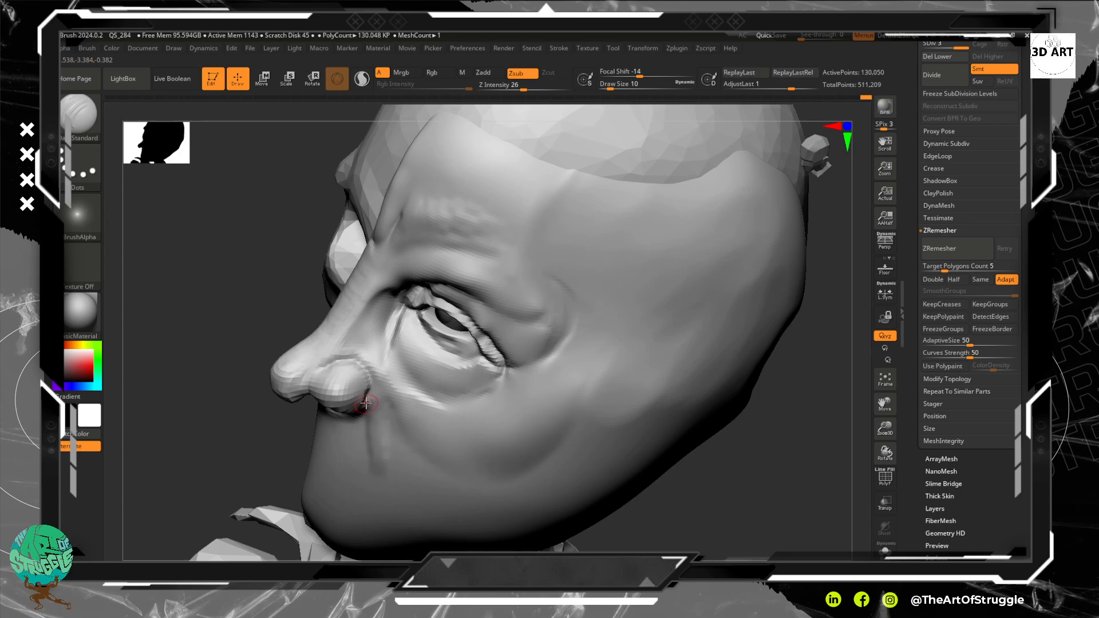
pyautogui.press('shift')
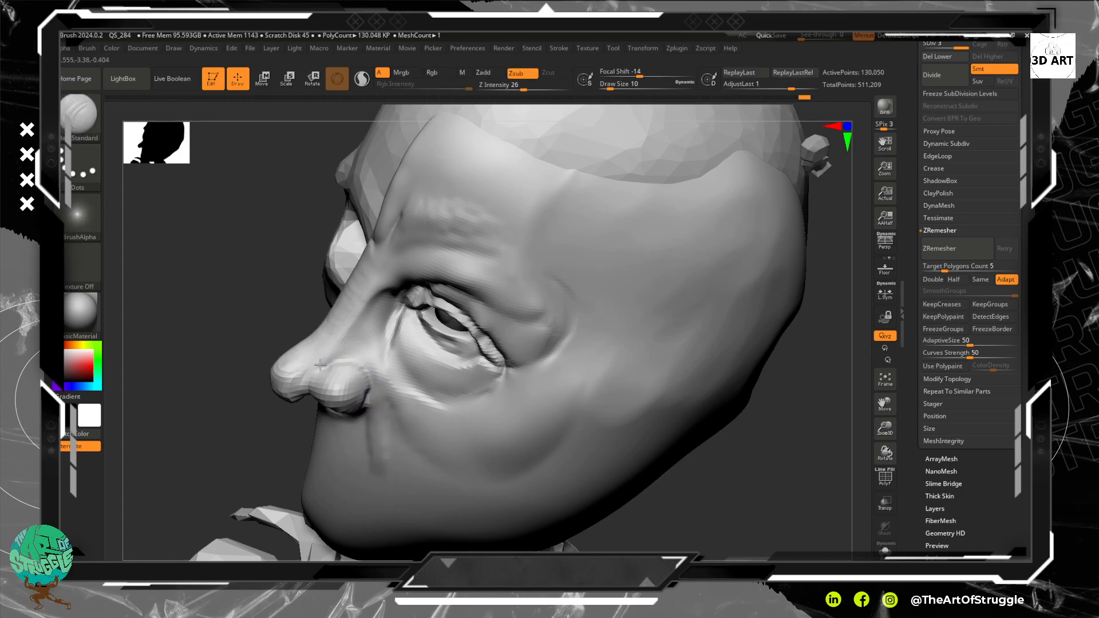
pyautogui.moveTo(311, 385); pyautogui.dragTo(336, 360)
pyautogui.press('shift')
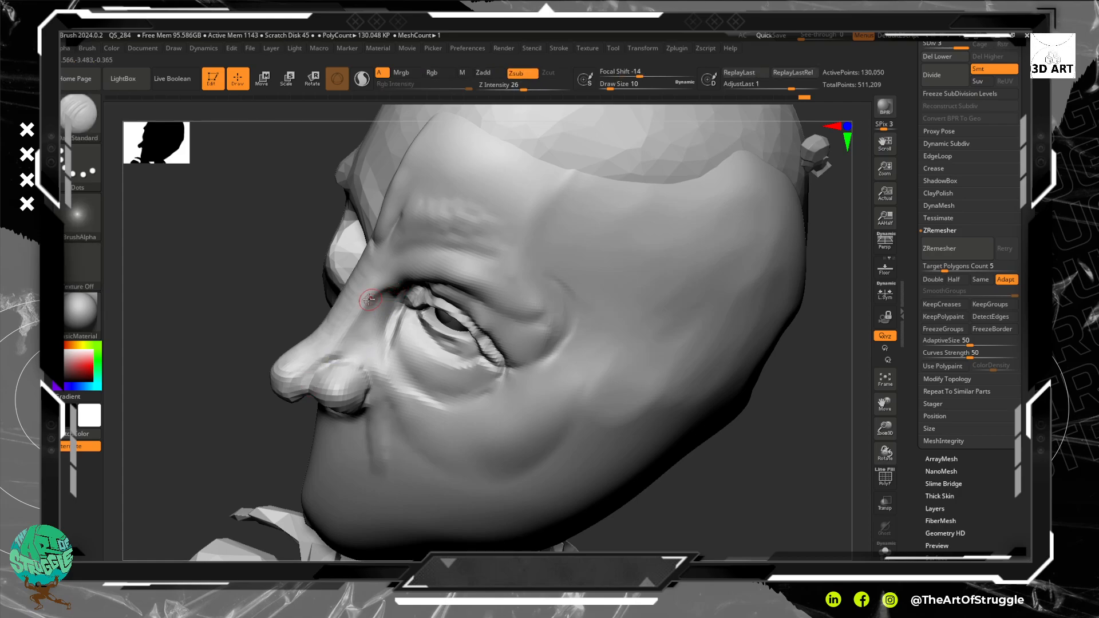
# Step: Carve the groove beneath the nostril and the fold down the cheek beside the nose with DamStandard, and smooth them
pyautogui.moveTo(193, 399); pyautogui.dragTo(189, 336)
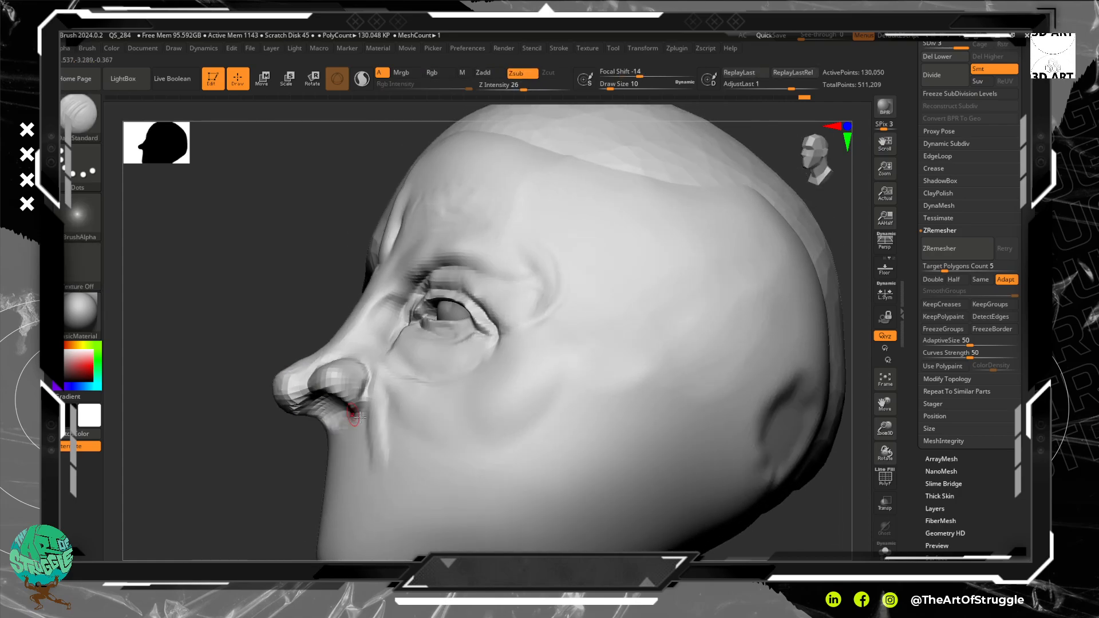
pyautogui.moveTo(367, 389); pyautogui.dragTo(351, 413)
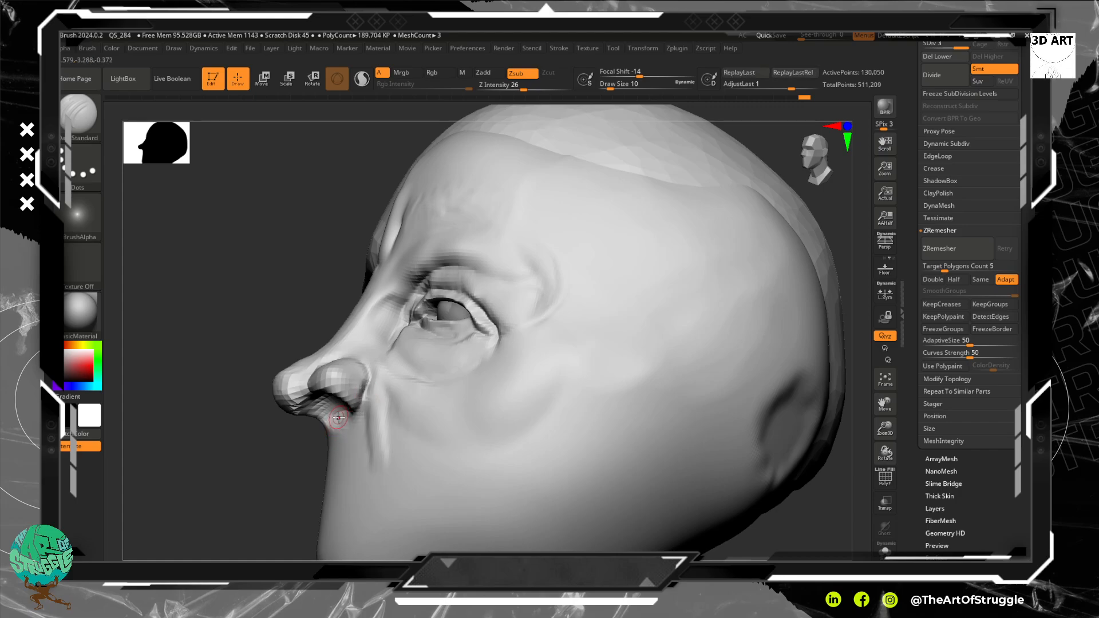
pyautogui.press('shift')
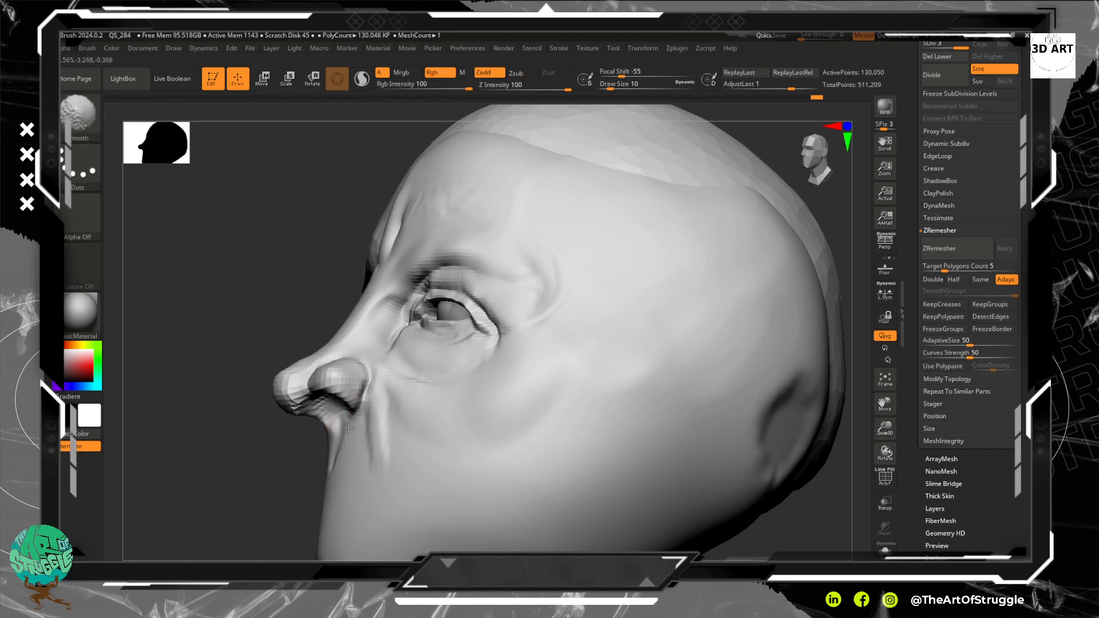
pyautogui.moveTo(226, 444); pyautogui.dragTo(249, 458)
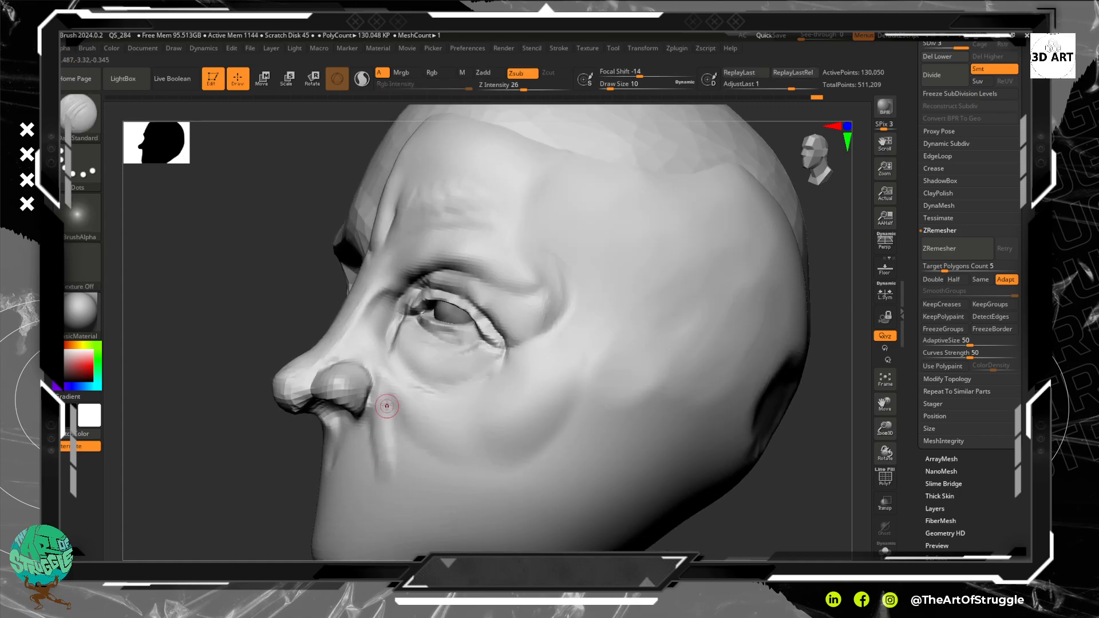
pyautogui.moveTo(424, 456); pyautogui.dragTo(438, 471)
pyautogui.press('shift')
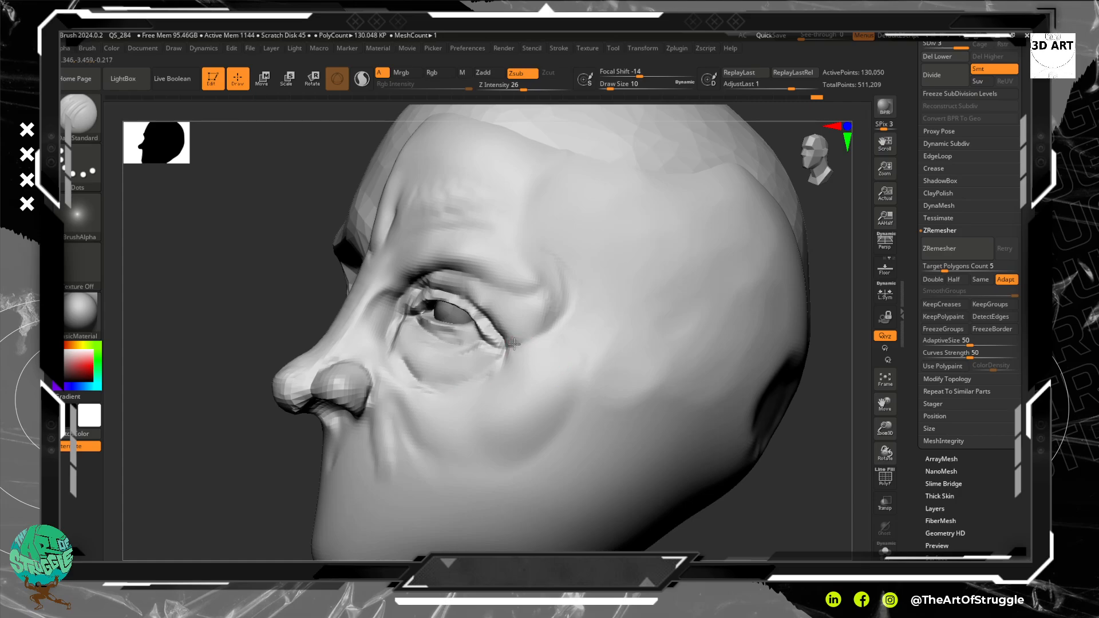
# Step: Carve several crow's-feet wrinkles fanning out from the outer eye corner and brow end with DamStandard at draw size 10
pyautogui.moveTo(509, 351)
pyautogui.mouseDown()
pyautogui.moveTo(578, 364)
pyautogui.moveTo(533, 379)
pyautogui.moveTo(566, 395)
pyautogui.mouseUp()
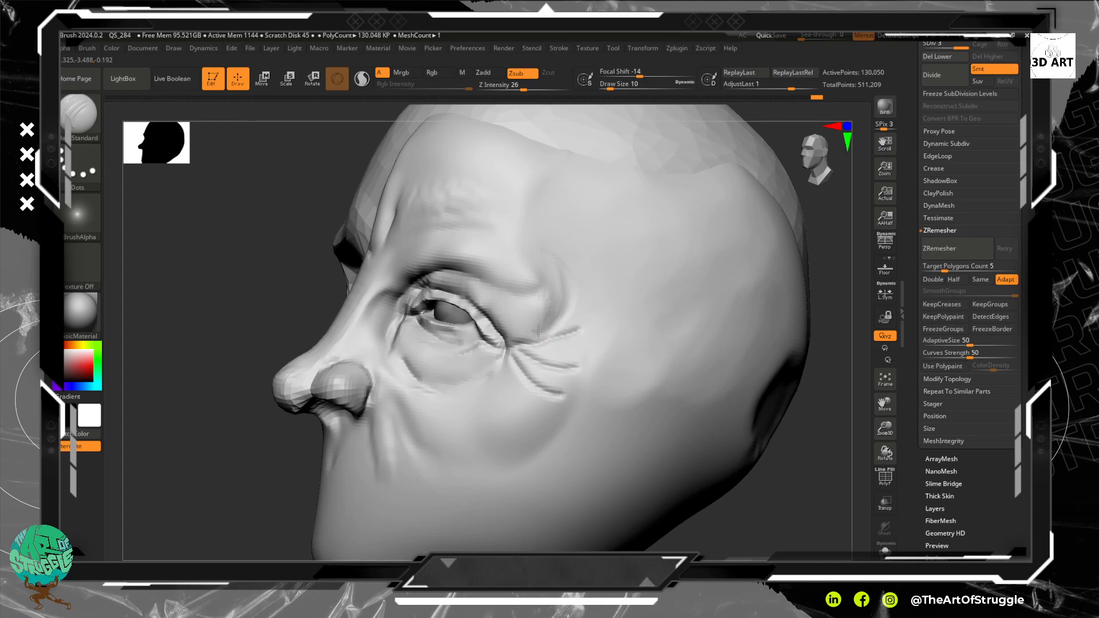
pyautogui.moveTo(538, 329)
pyautogui.mouseDown()
pyautogui.moveTo(582, 300)
pyautogui.moveTo(541, 335)
pyautogui.mouseUp()
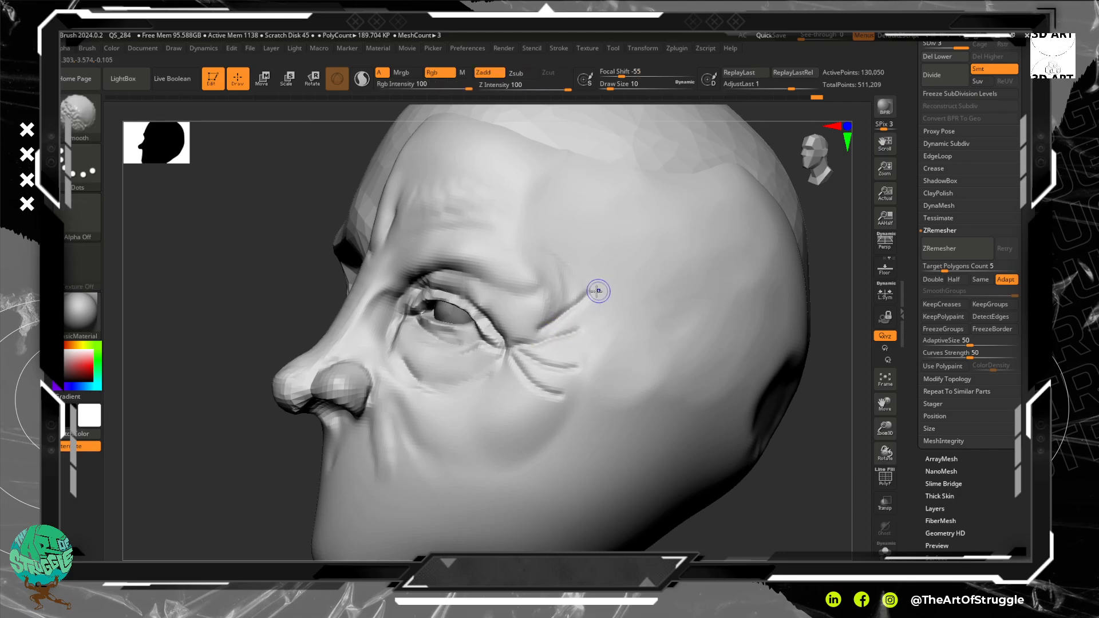
# Step: Build up the skin between the crow's-feet wrinkles with ClayBuildup at Z intensity 3, and smooth them into the temple and cheek
pyautogui.press('b')
pyautogui.press('c')
pyautogui.press('b')
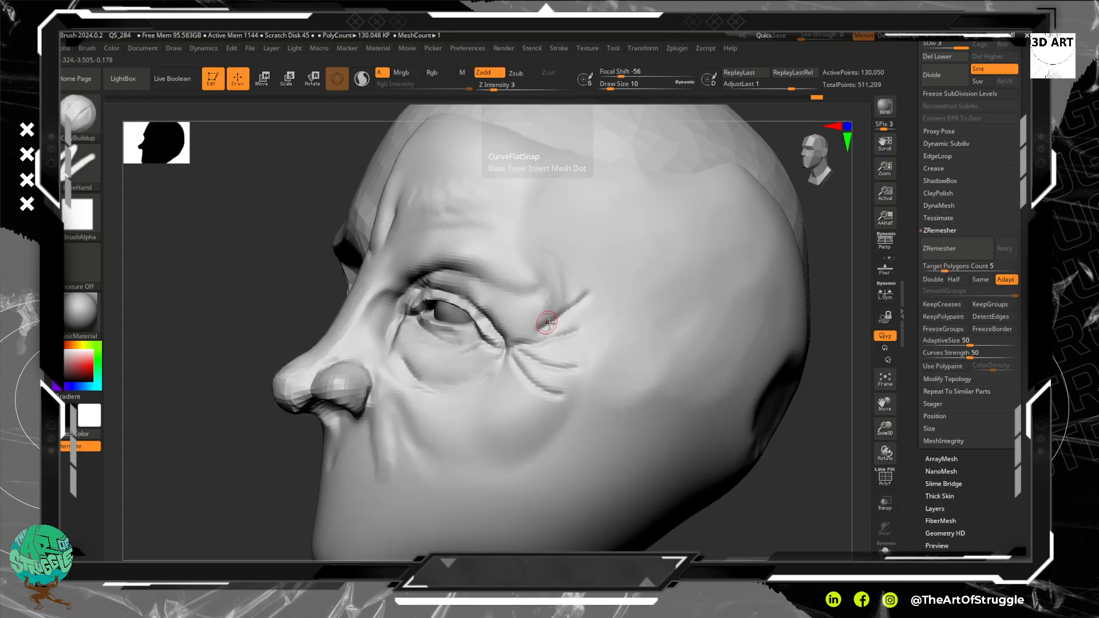
pyautogui.moveTo(547, 332)
pyautogui.mouseDown()
pyautogui.moveTo(533, 352)
pyautogui.moveTo(567, 392)
pyautogui.mouseUp()
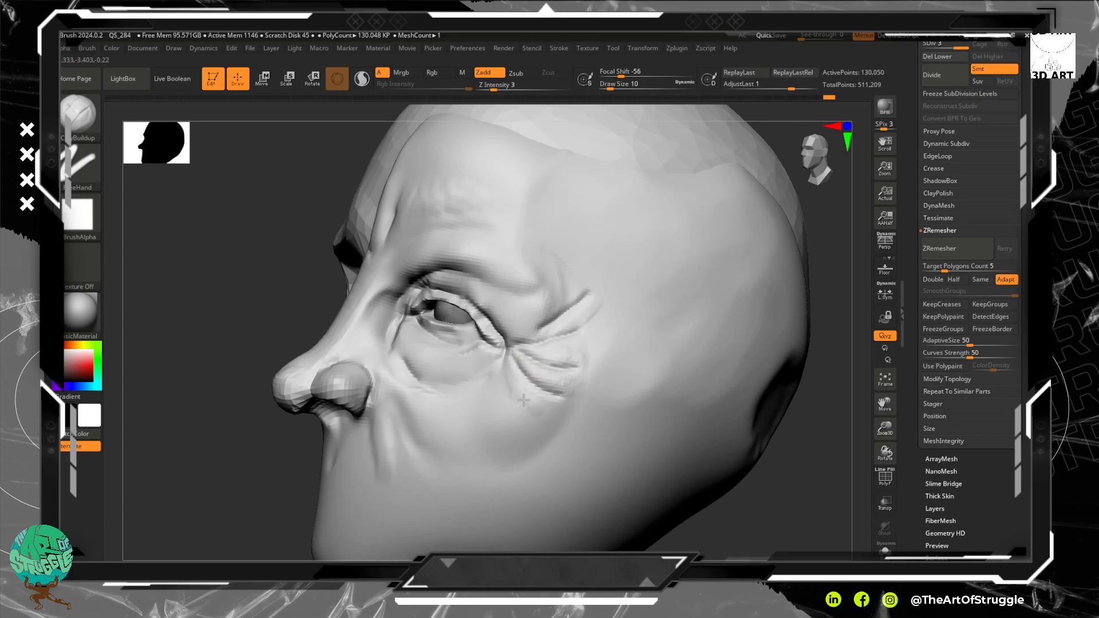
pyautogui.moveTo(556, 411)
pyautogui.mouseDown()
pyautogui.moveTo(511, 386)
pyautogui.moveTo(553, 390)
pyautogui.mouseUp()
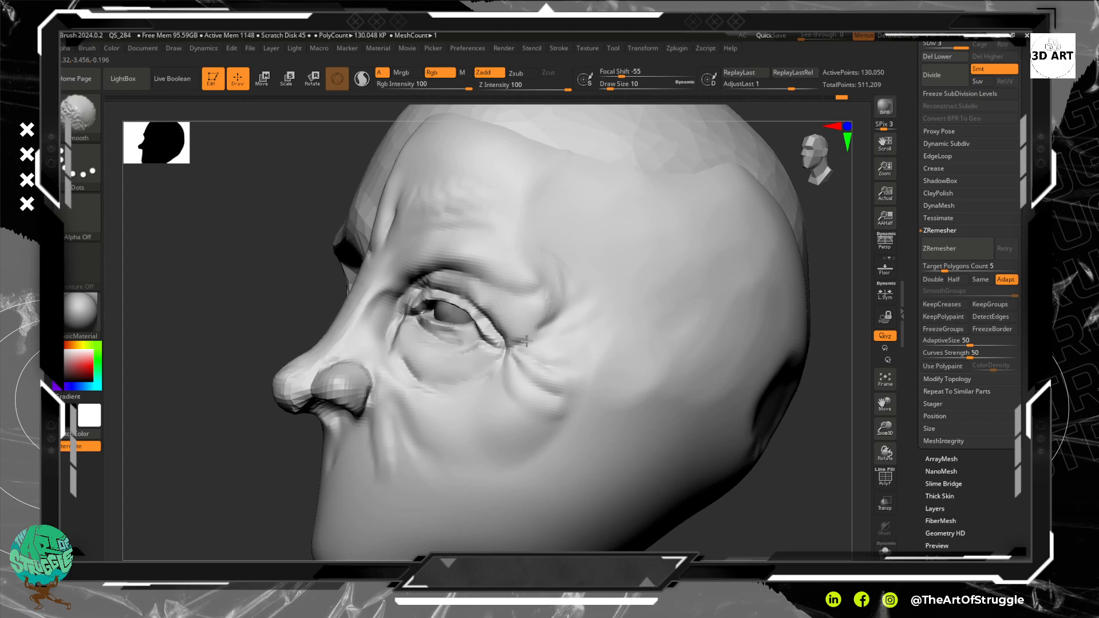
pyautogui.moveTo(558, 395)
pyautogui.keyDown('shift'); pyautogui.mouseDown()
pyautogui.moveTo(511, 405)
pyautogui.moveTo(513, 385)
pyautogui.mouseUp(); pyautogui.keyUp('shift')
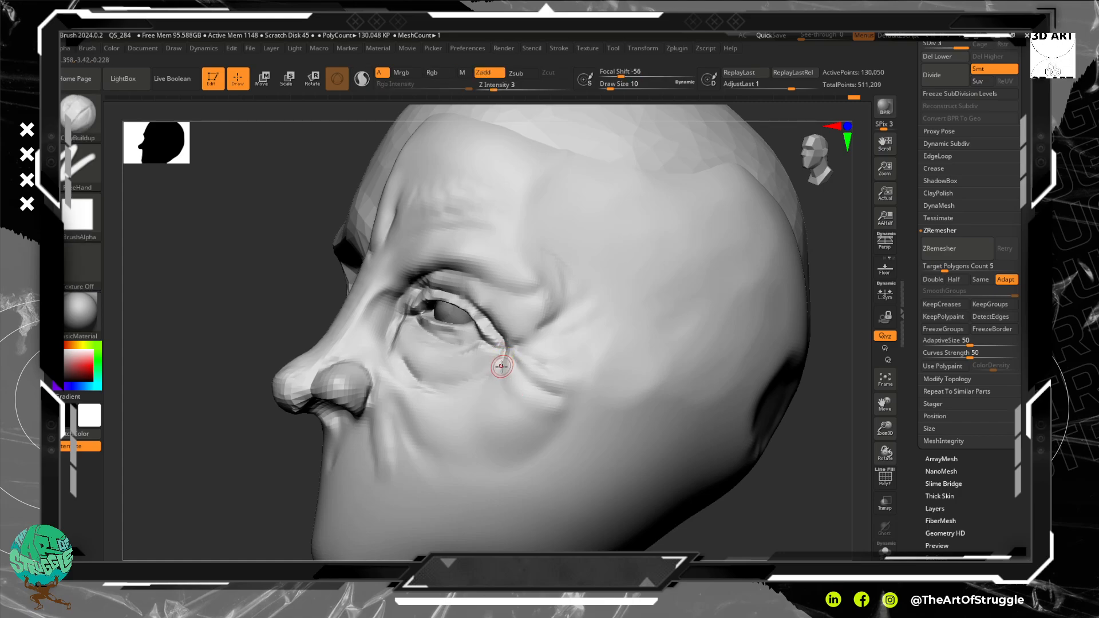
# Step: Carve additional fine wrinkles below and beside the outer eye corner and upper lid fold with DamStandard at draw size 10
pyautogui.press('b')
pyautogui.press('s')
pyautogui.press('t')
pyautogui.moveTo(496, 359); pyautogui.dragTo(511, 397)
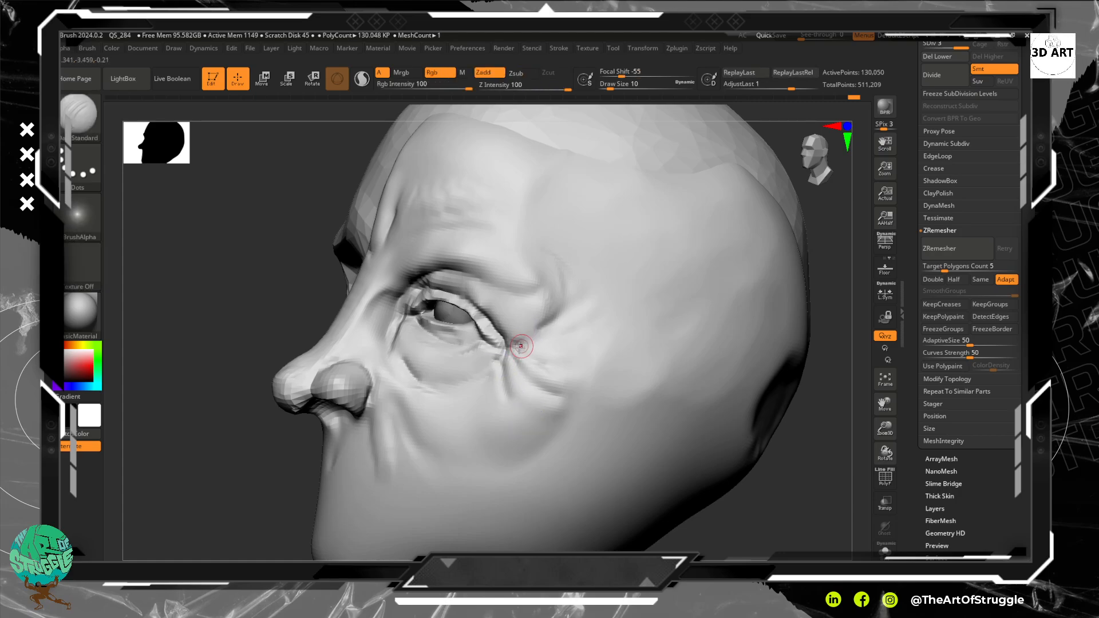
pyautogui.moveTo(507, 344)
pyautogui.mouseDown()
pyautogui.moveTo(539, 339)
pyautogui.moveTo(525, 333)
pyautogui.moveTo(499, 340)
pyautogui.moveTo(553, 349)
pyautogui.mouseUp()
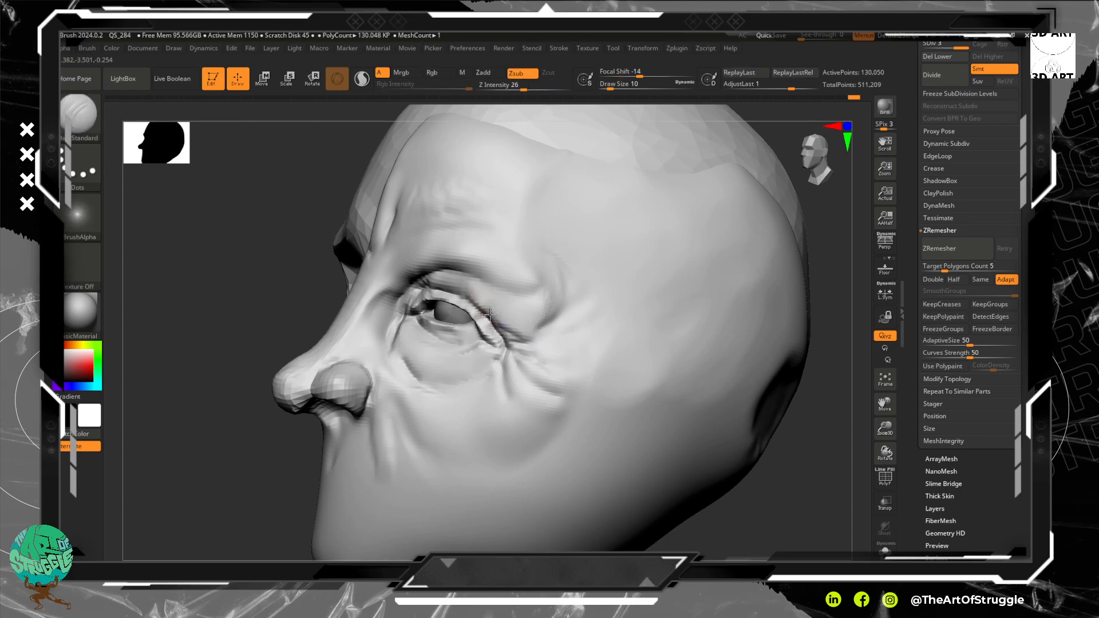
pyautogui.moveTo(489, 304)
pyautogui.mouseDown()
pyautogui.moveTo(539, 305)
pyautogui.moveTo(537, 316)
pyautogui.moveTo(551, 316)
pyautogui.mouseUp()
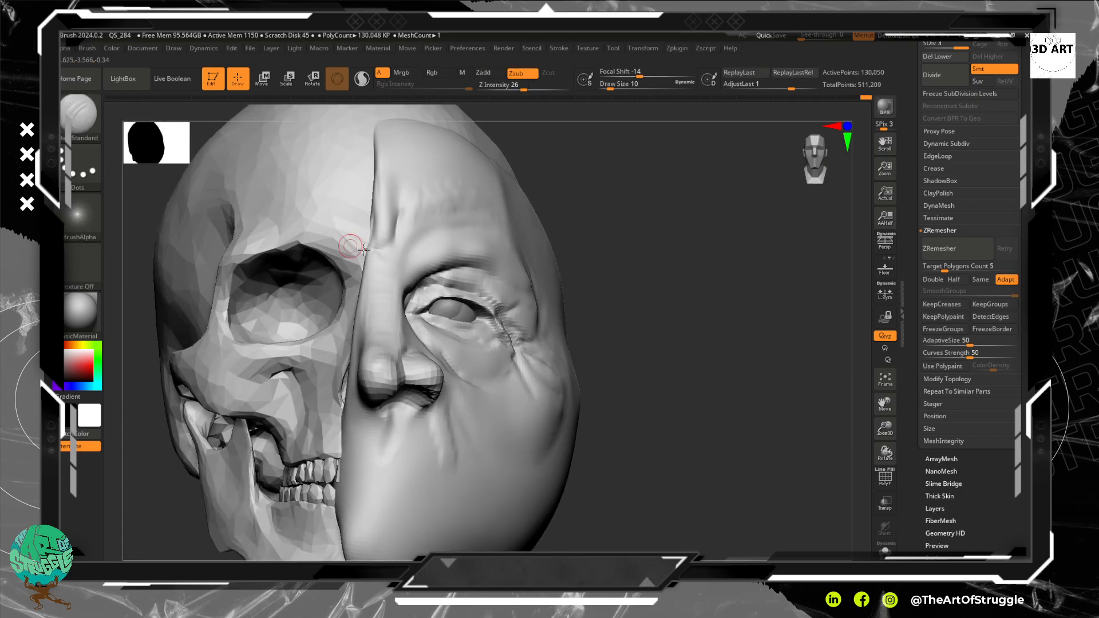
# Step: Smooth the fine wrinkles around the eye, and carve light creases beneath the inner eye corner and beside the nose with DamStandard at draw size 10
pyautogui.keyDown('alt'); pyautogui.moveTo(709, 238); pyautogui.dragTo(707, 291); pyautogui.keyUp('alt')
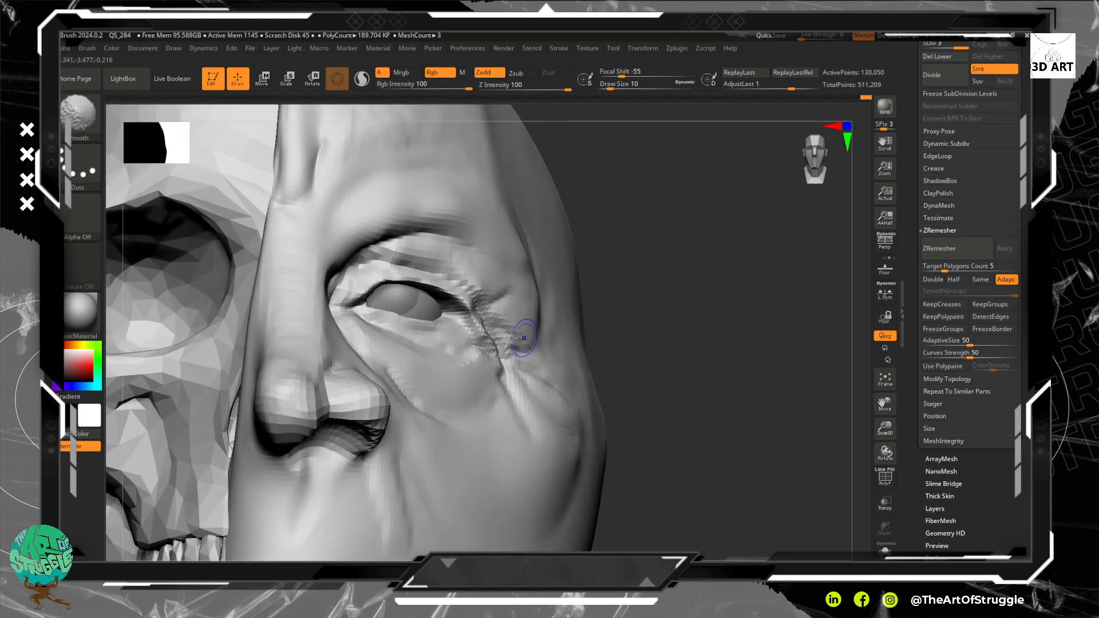
pyautogui.moveTo(518, 340)
pyautogui.keyDown('shift'); pyautogui.mouseDown()
pyautogui.moveTo(467, 291)
pyautogui.moveTo(393, 280)
pyautogui.moveTo(340, 303)
pyautogui.mouseUp(); pyautogui.keyUp('shift')
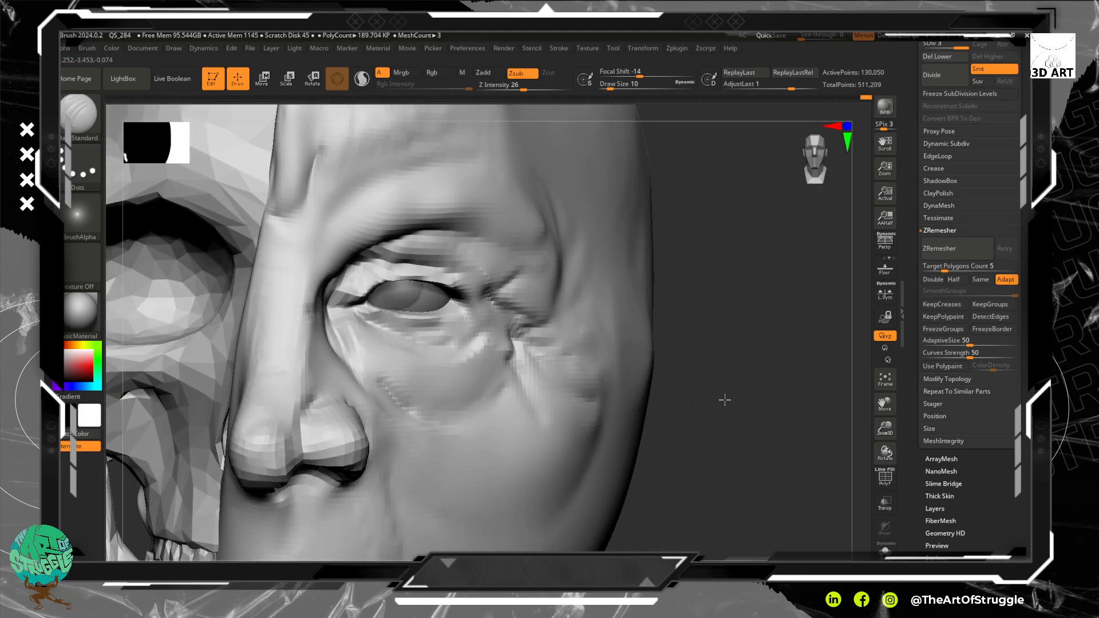
pyautogui.keyDown('ctrl'); pyautogui.moveTo(725, 400); pyautogui.dragTo(722, 300, button='right'); pyautogui.keyUp('ctrl')
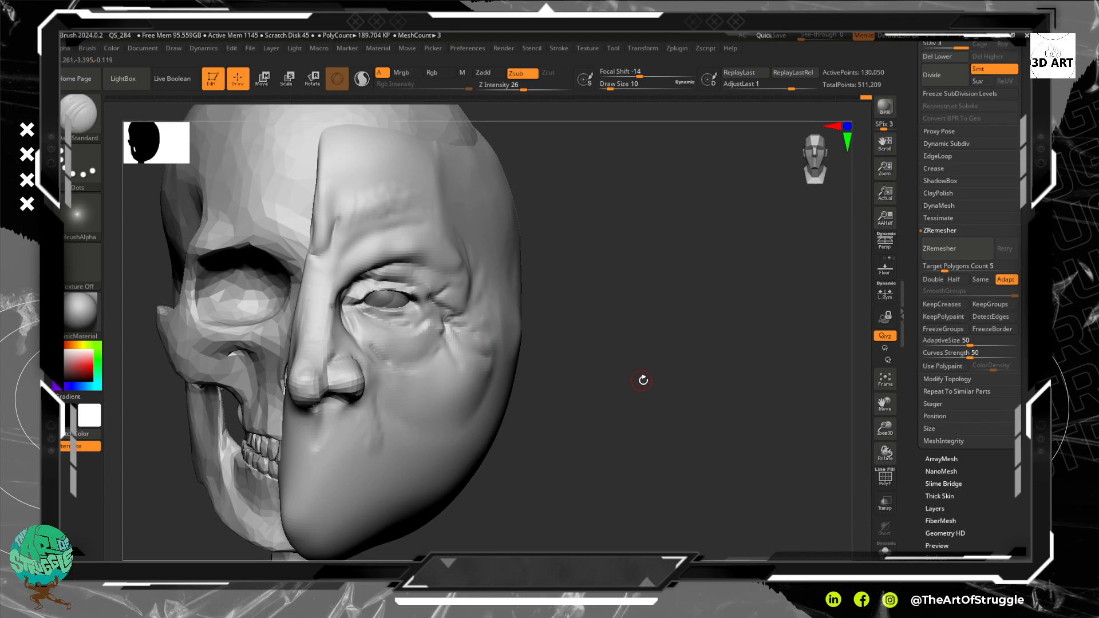
pyautogui.moveTo(640, 380); pyautogui.dragTo(538, 366)
pyautogui.moveTo(351, 332); pyautogui.dragTo(380, 364)
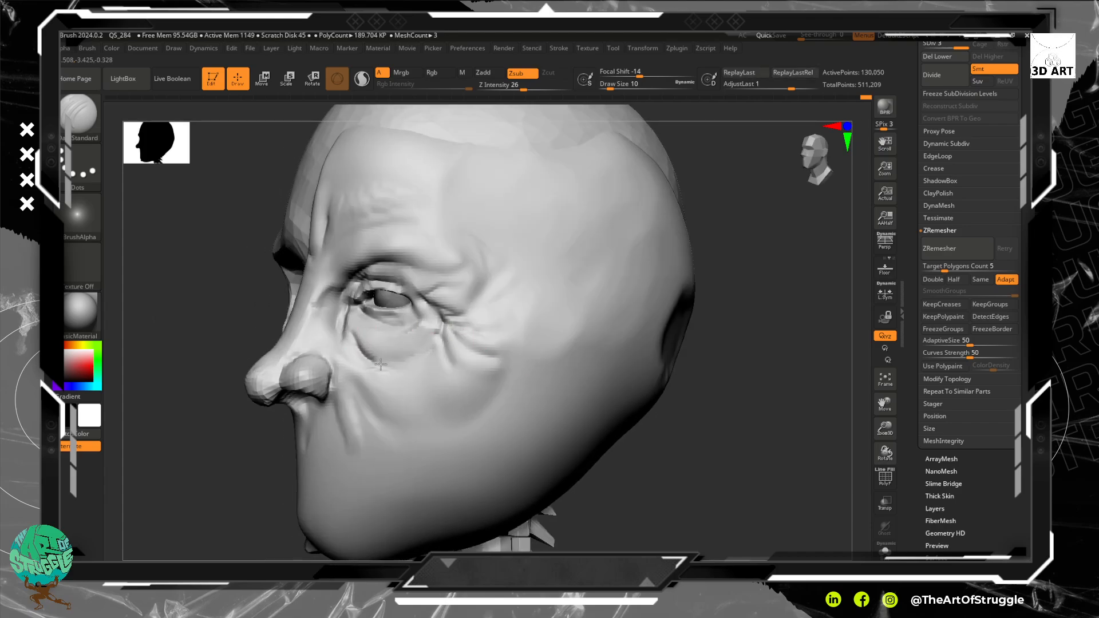
pyautogui.moveTo(331, 335); pyautogui.dragTo(331, 345)
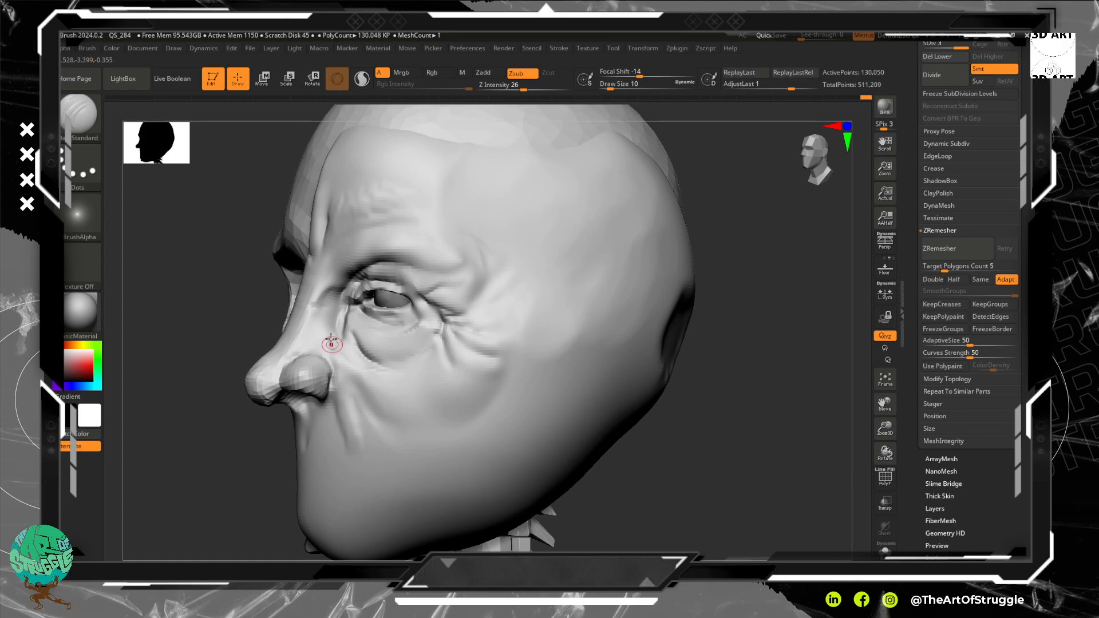
pyautogui.moveTo(328, 305)
pyautogui.mouseDown()
pyautogui.moveTo(316, 342)
pyautogui.moveTo(338, 343)
pyautogui.moveTo(351, 361)
pyautogui.moveTo(374, 341)
pyautogui.mouseUp()
pyautogui.press('shift')
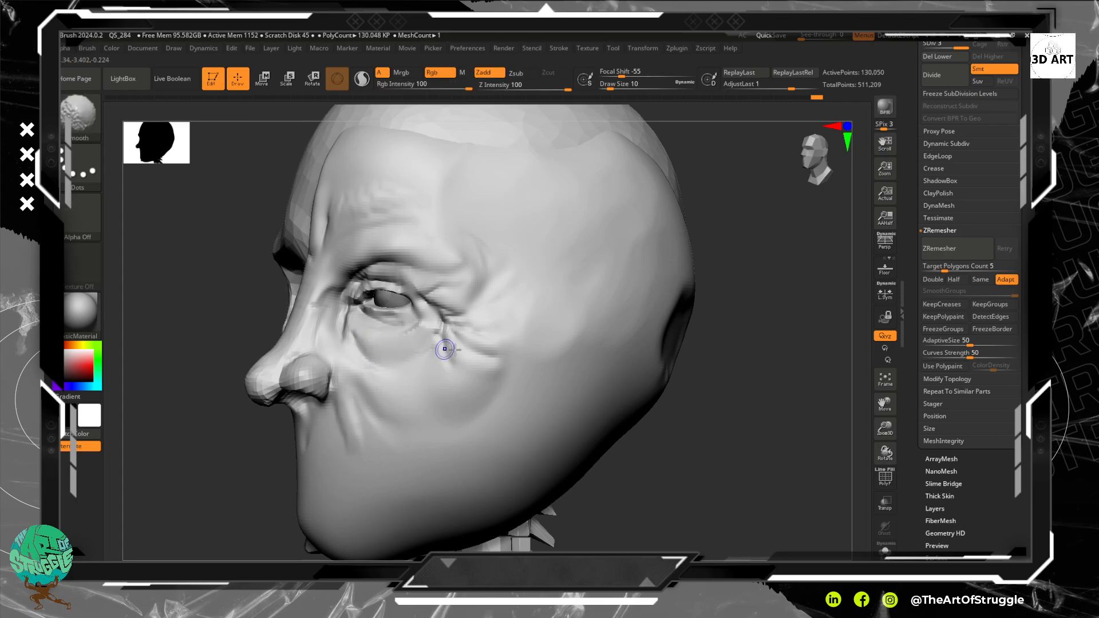
pyautogui.moveTo(710, 483)
pyautogui.keyDown('alt'); pyautogui.mouseDown()
pyautogui.moveTo(680, 432)
pyautogui.moveTo(677, 455)
pyautogui.moveTo(703, 464)
pyautogui.moveTo(648, 412)
pyautogui.mouseUp(); pyautogui.keyUp('alt')
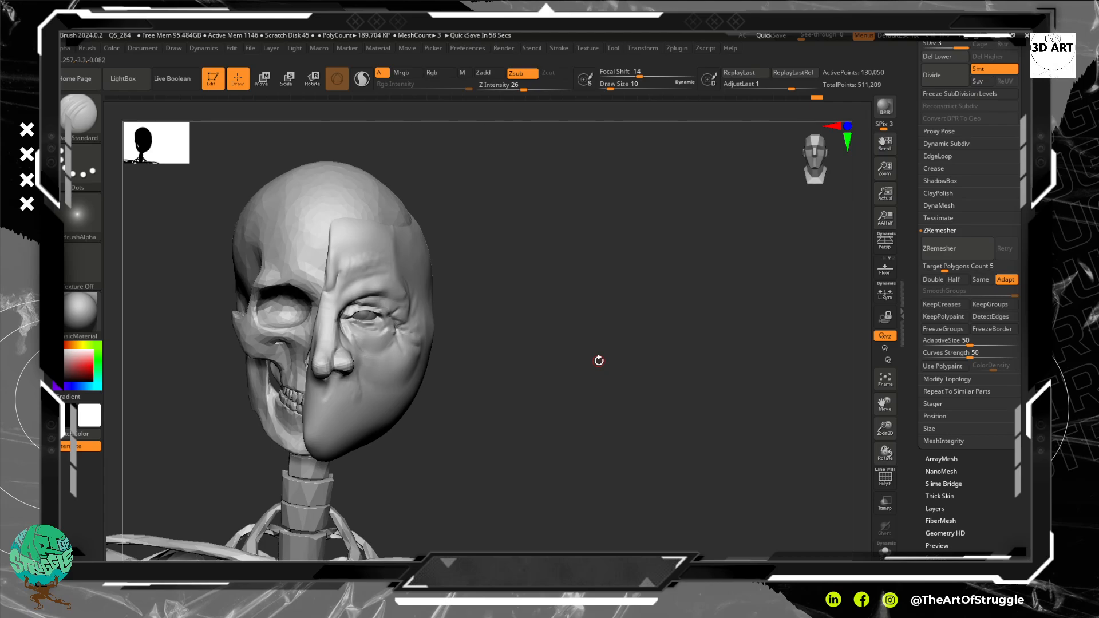
pyautogui.moveTo(518, 297)
pyautogui.keyDown('alt'); pyautogui.mouseDown()
pyautogui.moveTo(549, 346)
pyautogui.moveTo(648, 363)
pyautogui.moveTo(621, 356)
pyautogui.moveTo(622, 344)
pyautogui.mouseUp(); pyautogui.keyUp('alt')
pyautogui.moveTo(158, 278)
pyautogui.keyDown('alt'); pyautogui.mouseDown()
pyautogui.moveTo(169, 297)
pyautogui.moveTo(158, 277)
pyautogui.mouseUp(); pyautogui.keyUp('alt')
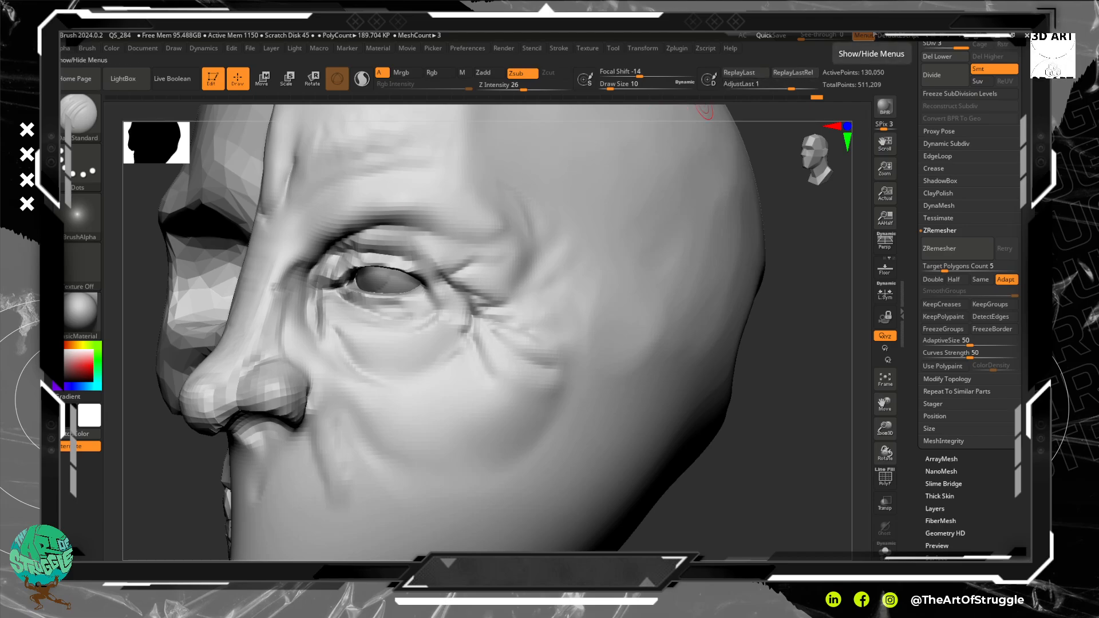
pyautogui.click(864, 36)
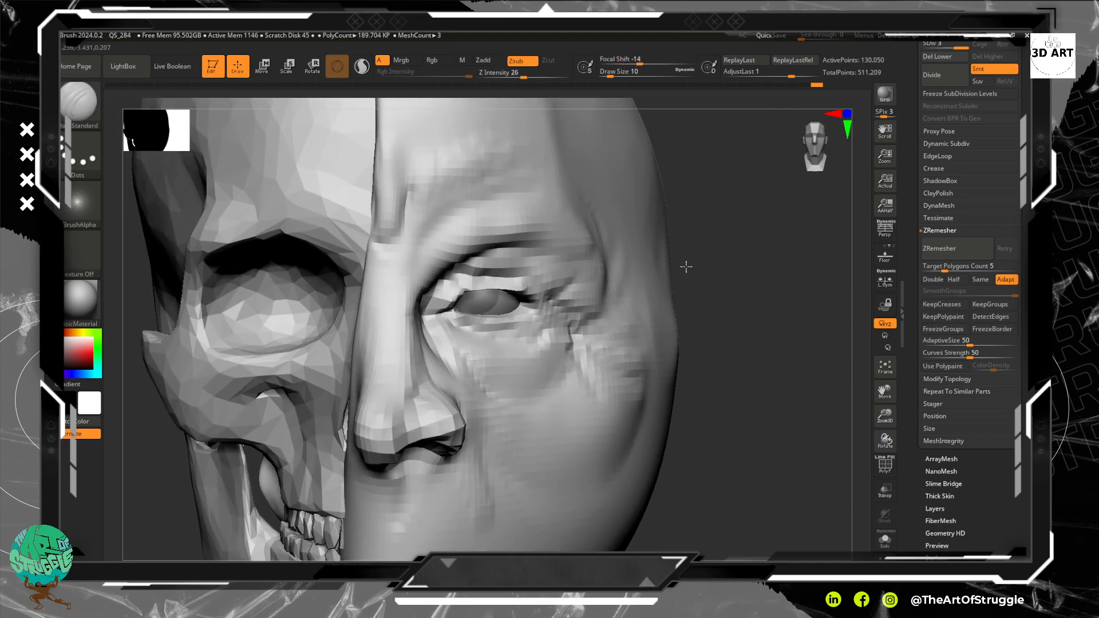
pyautogui.keyDown('alt'); pyautogui.moveTo(685, 194); pyautogui.dragTo(769, 269); pyautogui.keyUp('alt')
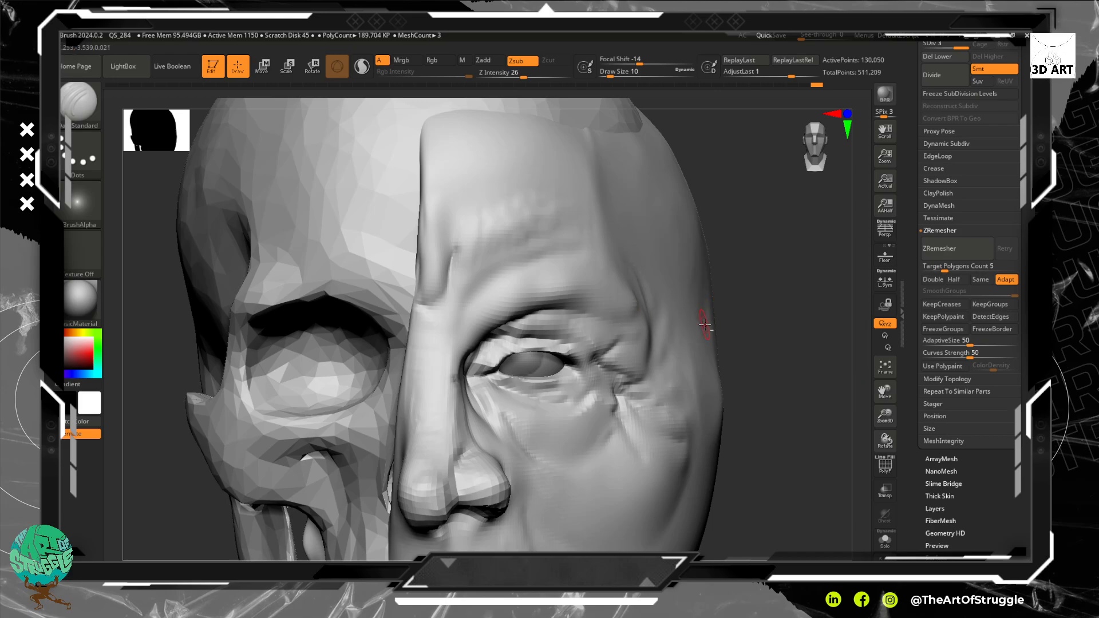
pyautogui.moveTo(710, 304)
pyautogui.mouseDown()
pyautogui.moveTo(753, 248)
pyautogui.moveTo(763, 307)
pyautogui.moveTo(792, 240)
pyautogui.moveTo(781, 127)
pyautogui.mouseUp()
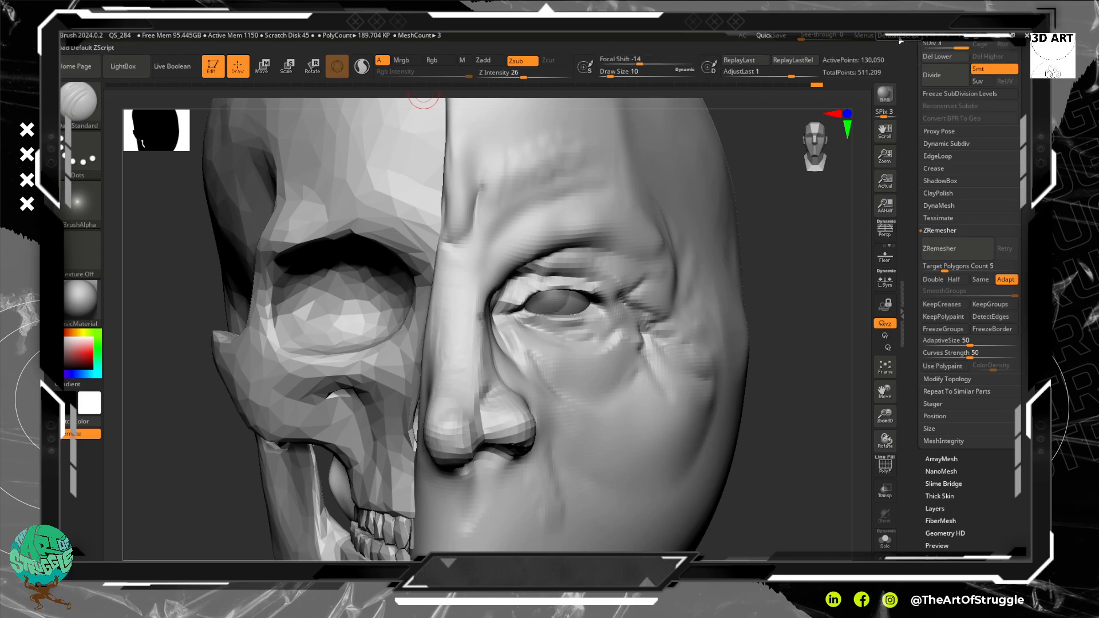
pyautogui.click(866, 37)
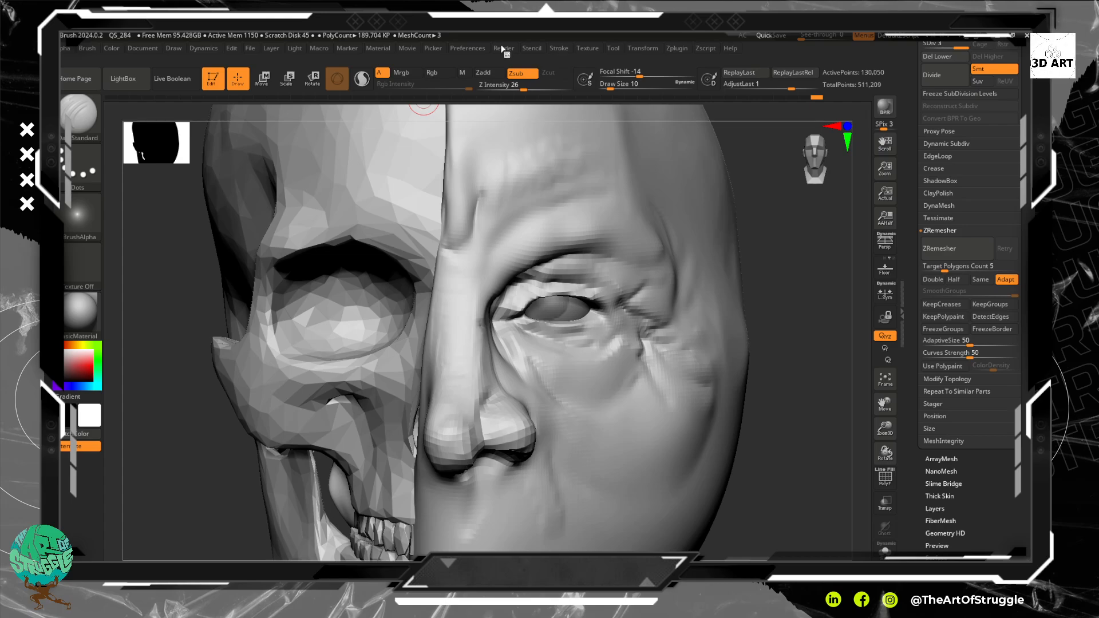
# Step: Render the close-up front view of the skull and half-face with a BPR render pass at SPix 3
pyautogui.click(503, 48)
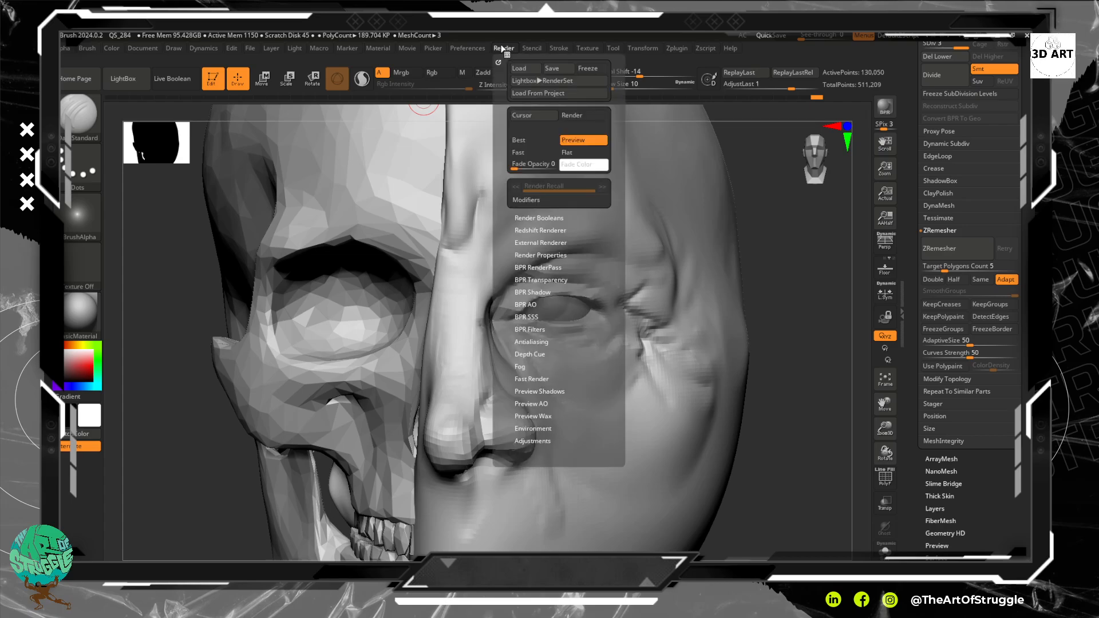
pyautogui.click(532, 267)
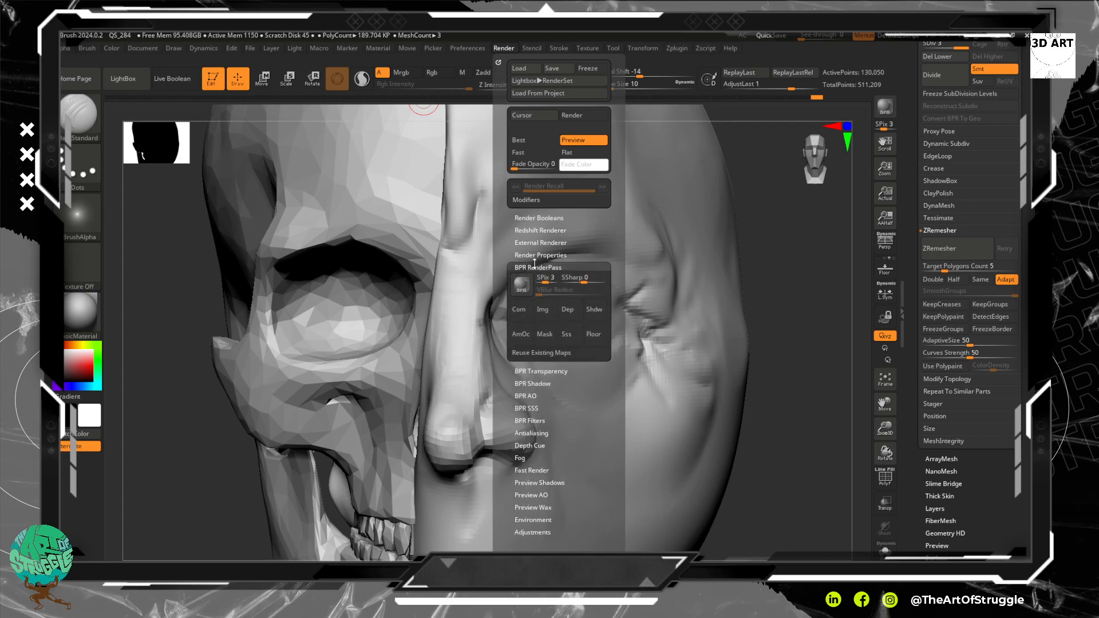
pyautogui.click(521, 284)
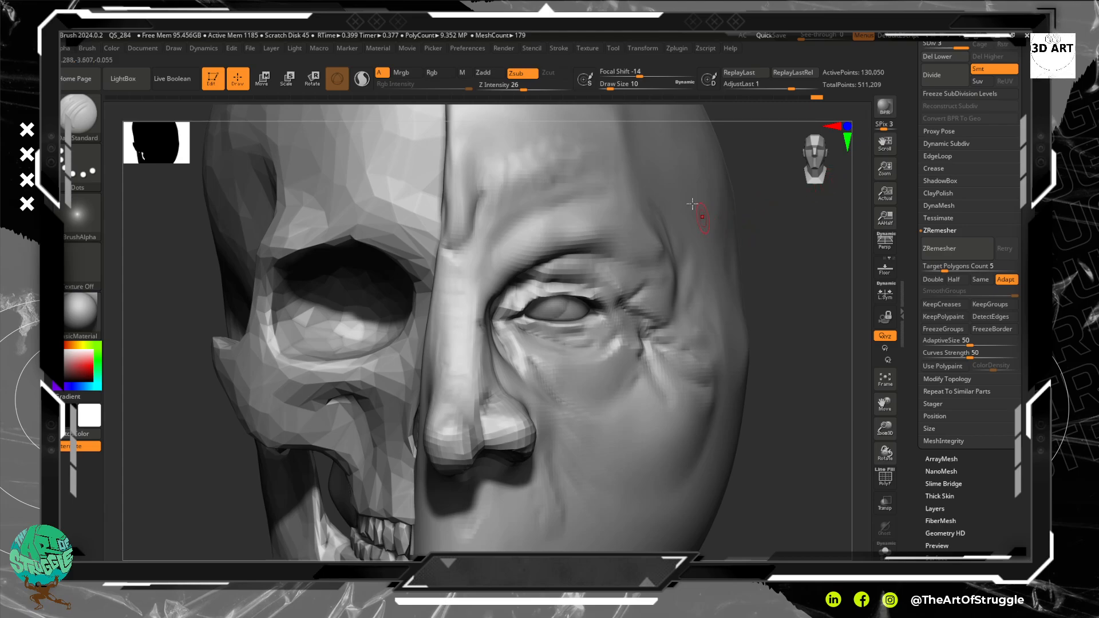
# Step: Export the composite render pass to the Desktop as BPR_Composite in JPEG format at quality 100, keeping the full image uncropped
pyautogui.click(503, 49)
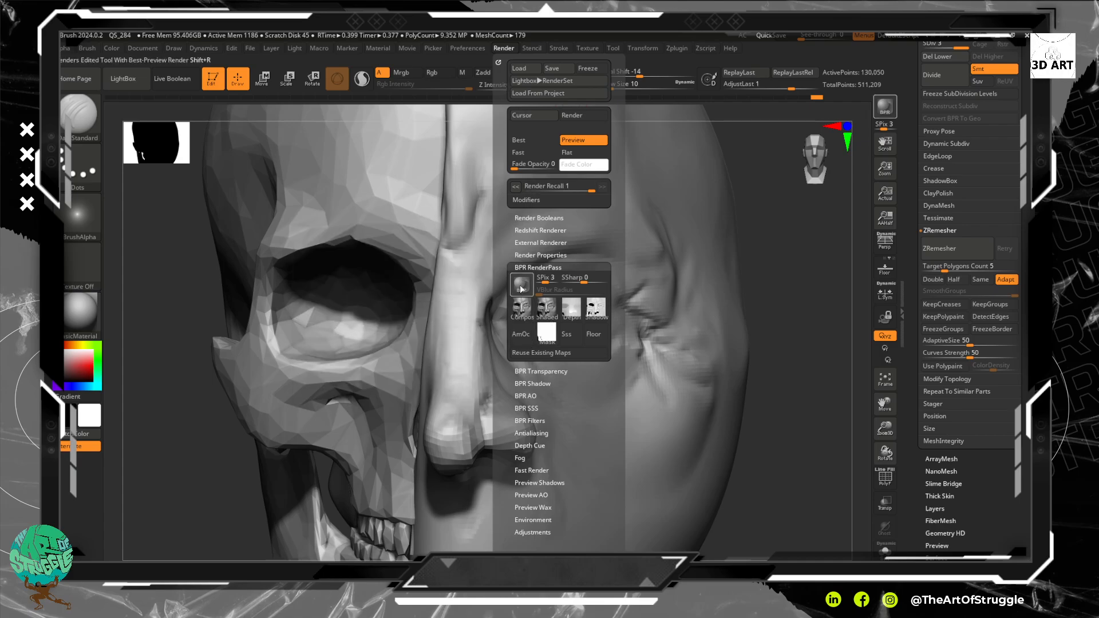
pyautogui.moveTo(522, 309)
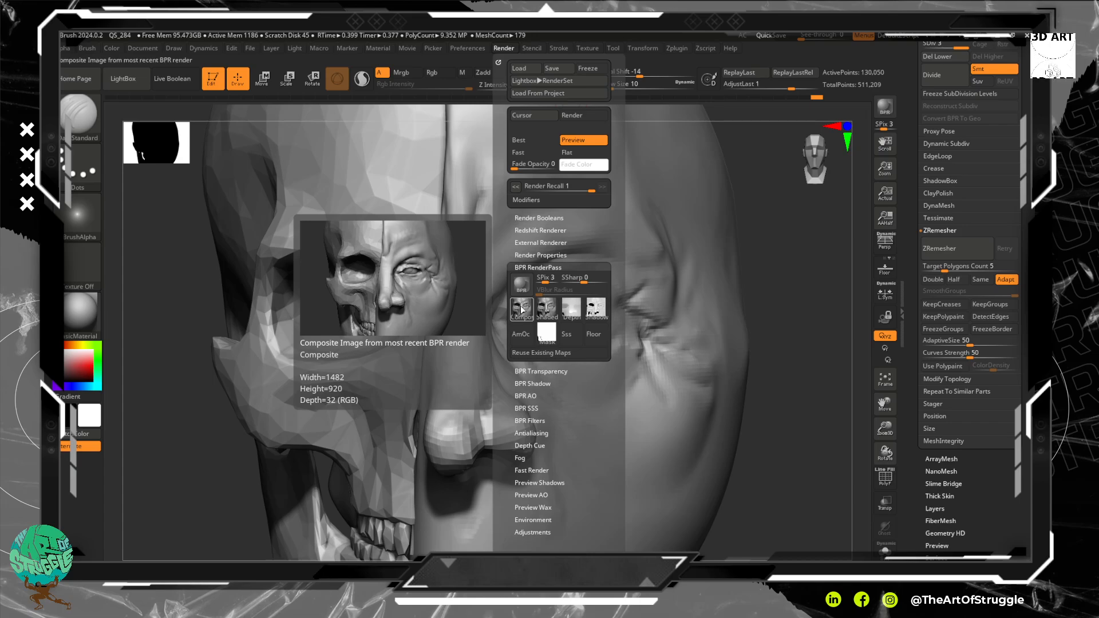
pyautogui.click(523, 309)
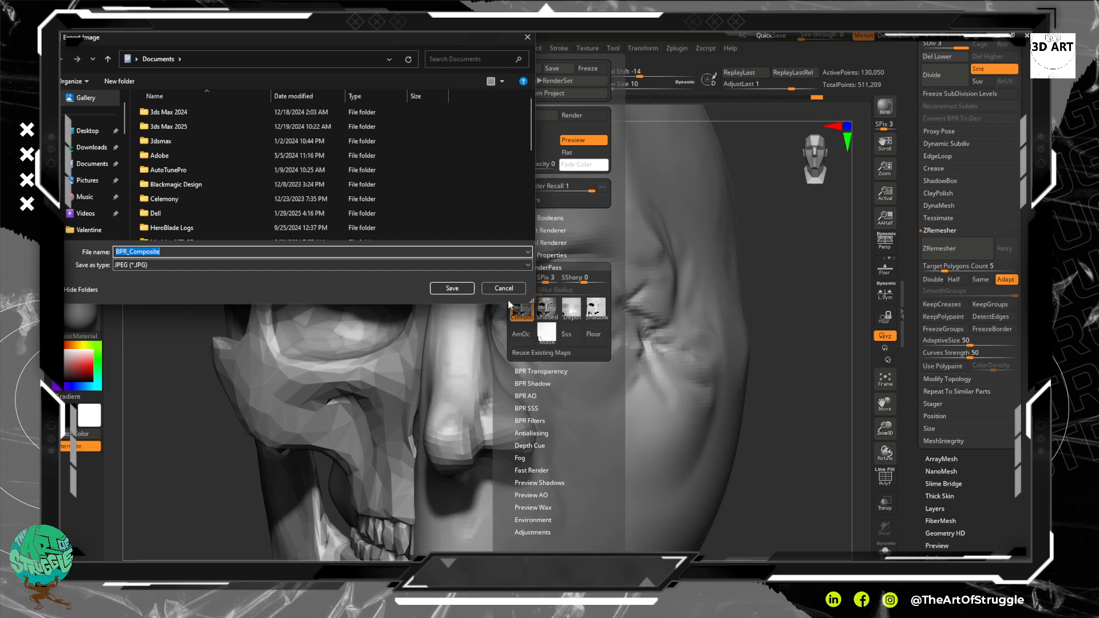
pyautogui.click(88, 131)
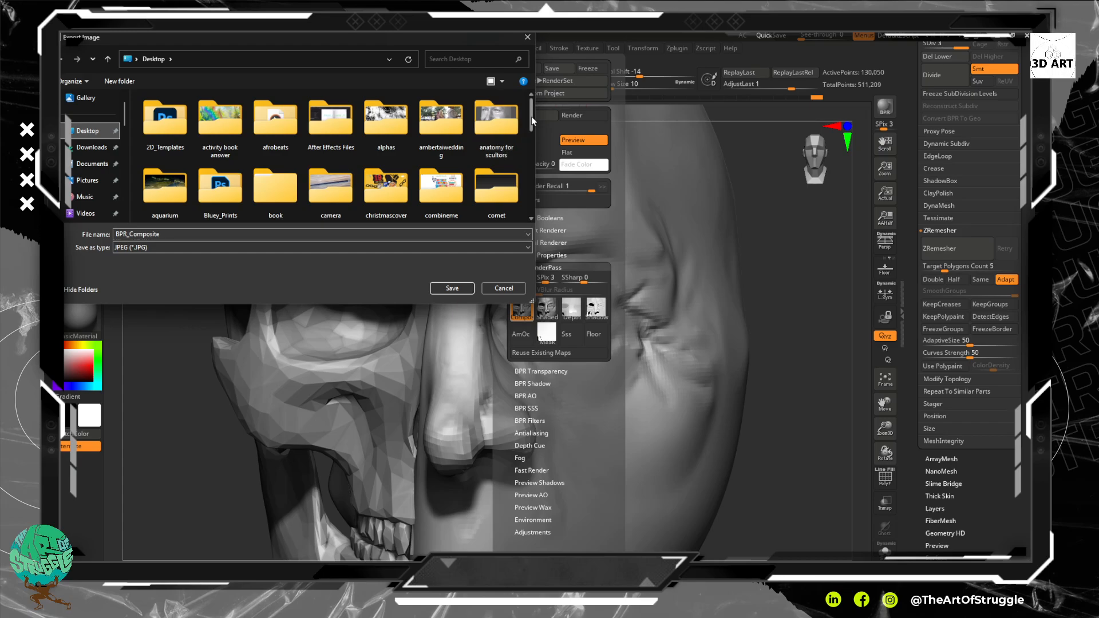
pyautogui.moveTo(532, 117); pyautogui.dragTo(523, 215)
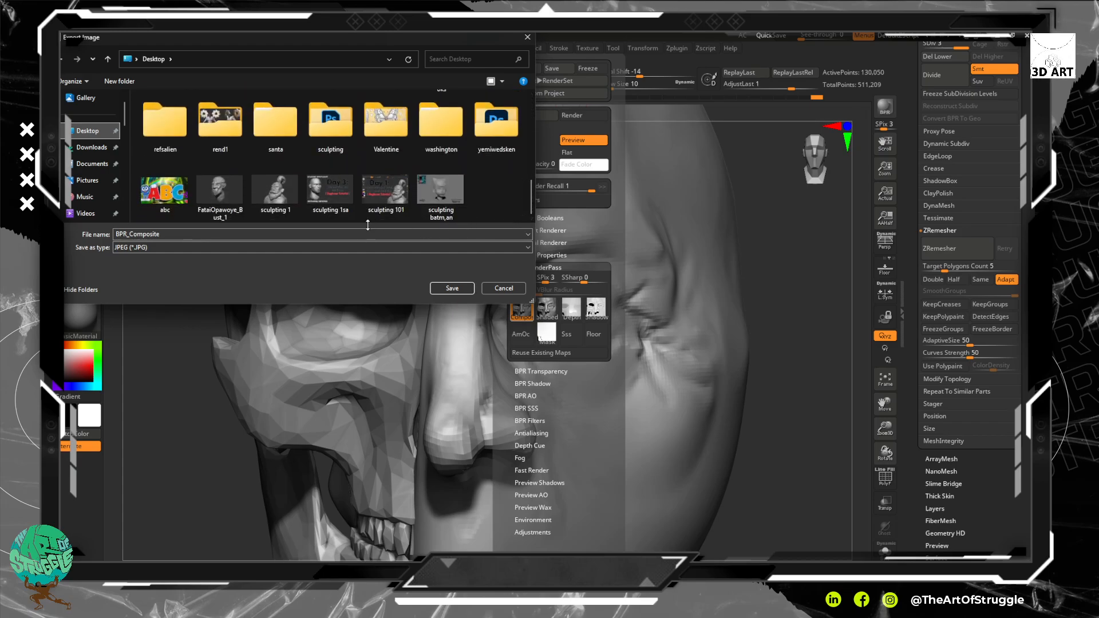
pyautogui.click(452, 289)
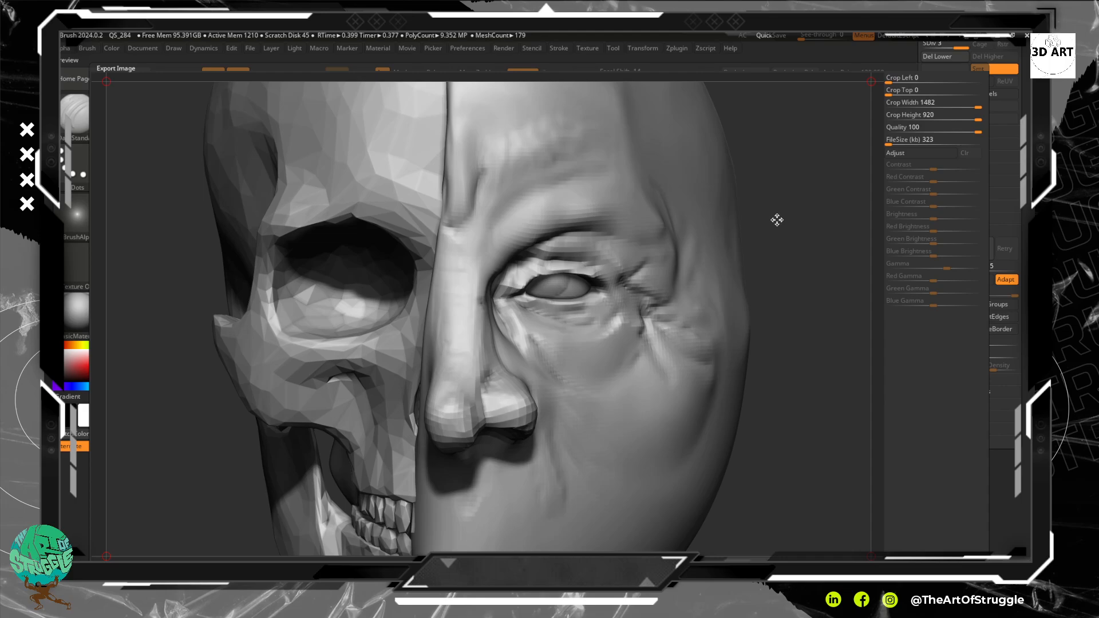
pyautogui.moveTo(772, 191)
pyautogui.mouseDown()
pyautogui.moveTo(780, 245)
pyautogui.moveTo(723, 118)
pyautogui.moveTo(773, 201)
pyautogui.moveTo(768, 187)
pyautogui.mouseUp()
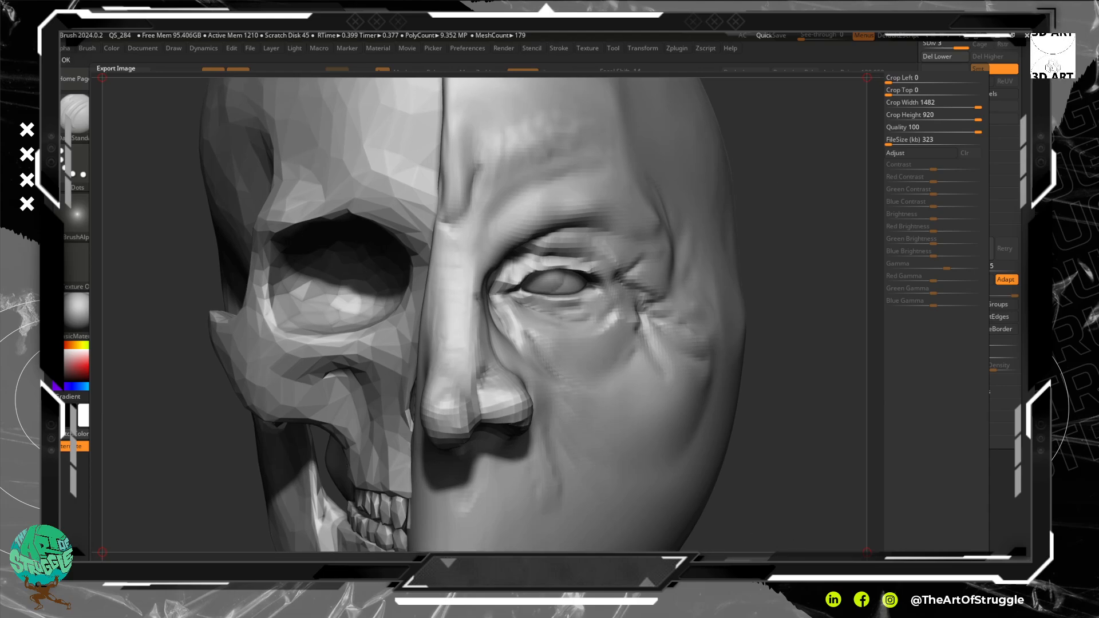
pyautogui.click(515, 567)
# Step: Reshape the eye opening around its inner and outer corners with the enlarged Move brush
pyautogui.moveTo(780, 310); pyautogui.dragTo(755, 308)
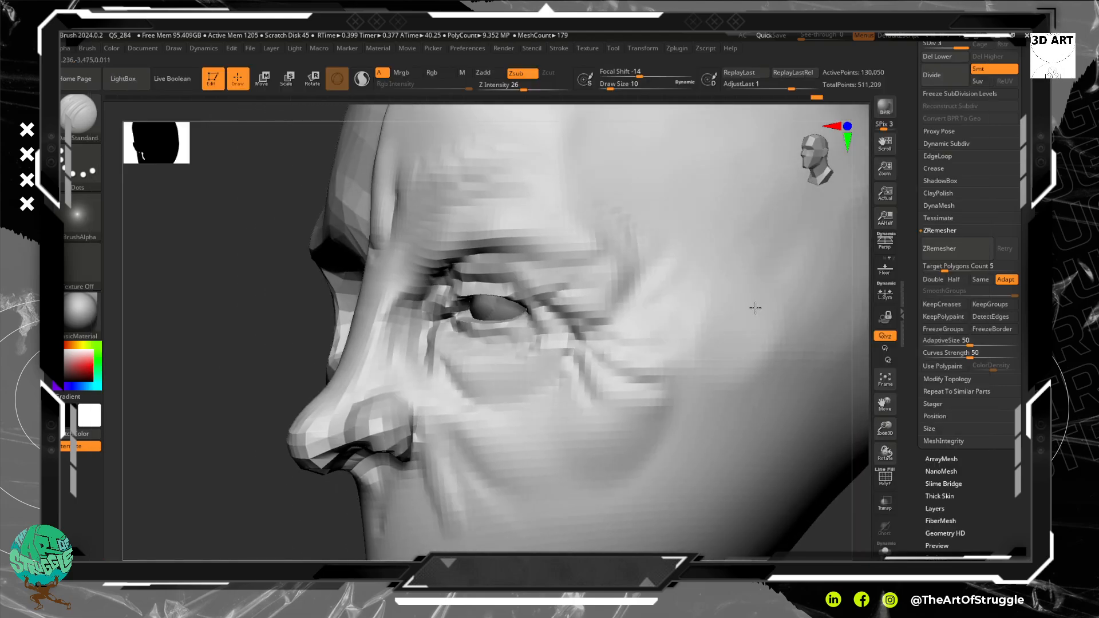
pyautogui.keyDown('alt'); pyautogui.moveTo(258, 233); pyautogui.dragTo(256, 263); pyautogui.keyUp('alt')
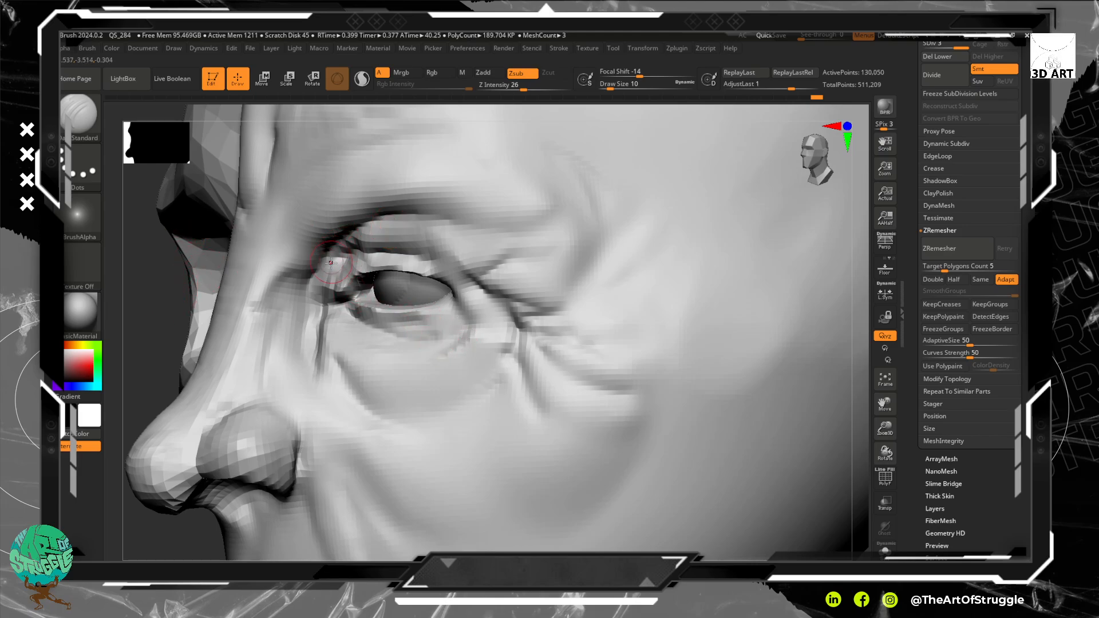
pyautogui.press('b')
pyautogui.press('m')
pyautogui.press('v')
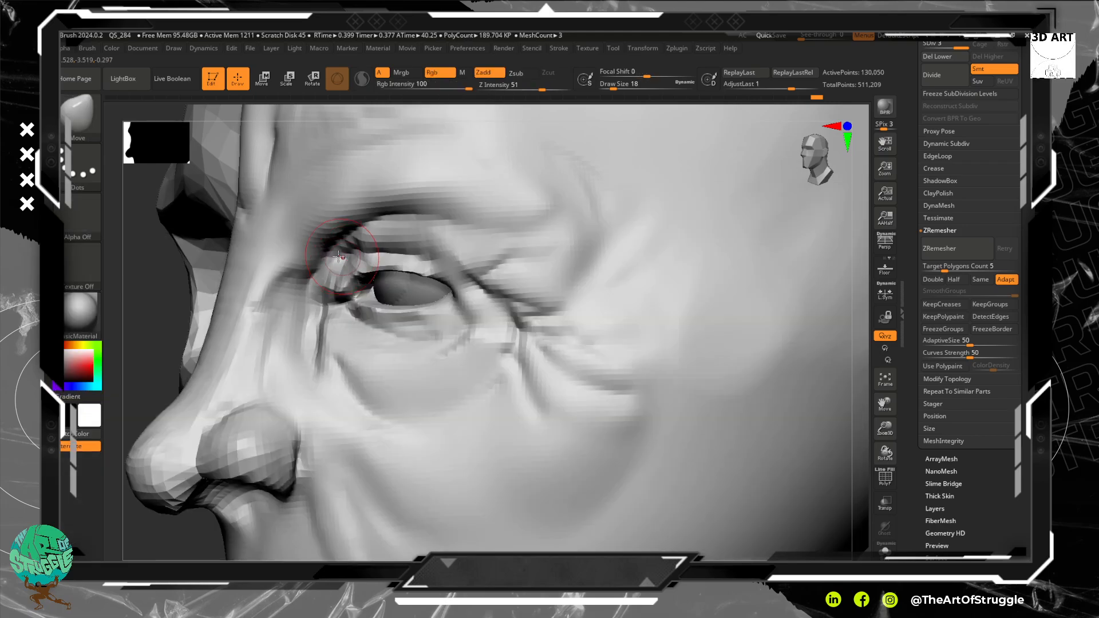
pyautogui.press(']')
pyautogui.press(']')
pyautogui.press(']')
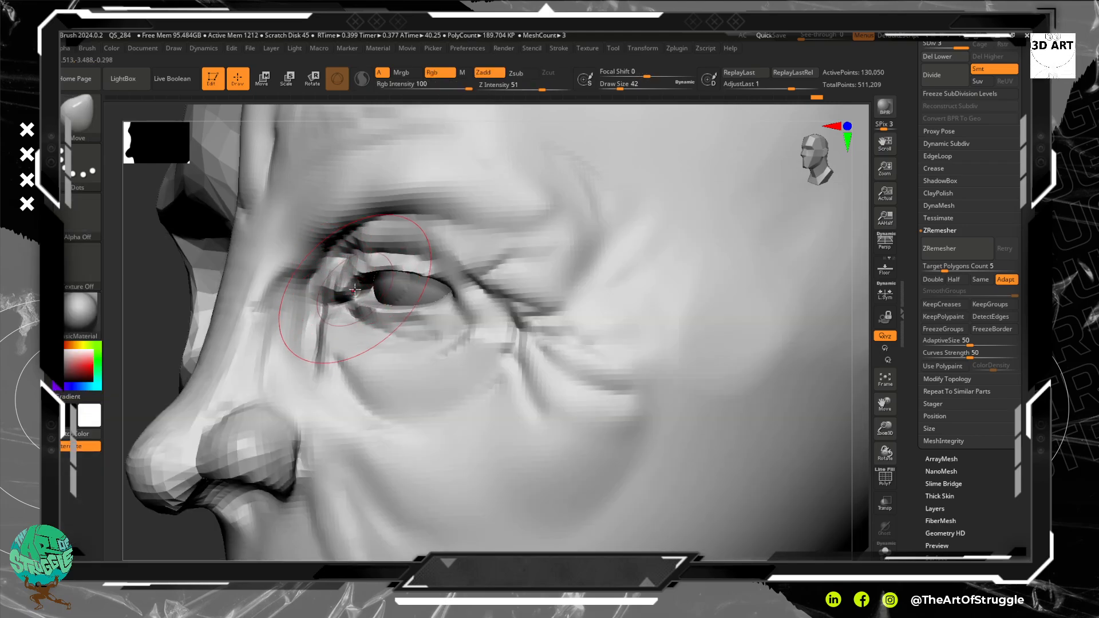
pyautogui.moveTo(351, 301); pyautogui.dragTo(418, 274)
pyautogui.moveTo(463, 292); pyautogui.dragTo(465, 288)
# Step: Adjust the lower eyelid's edge against the eyeball with the Move brush at draw size 9
pyautogui.press('[')
pyautogui.press('[')
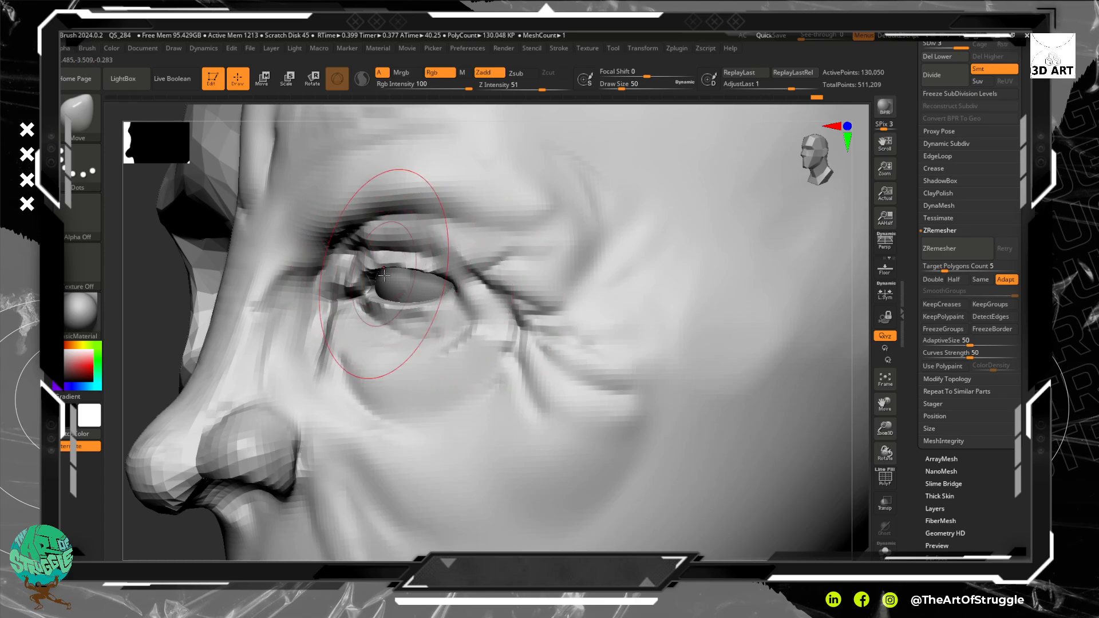
pyautogui.press('[')
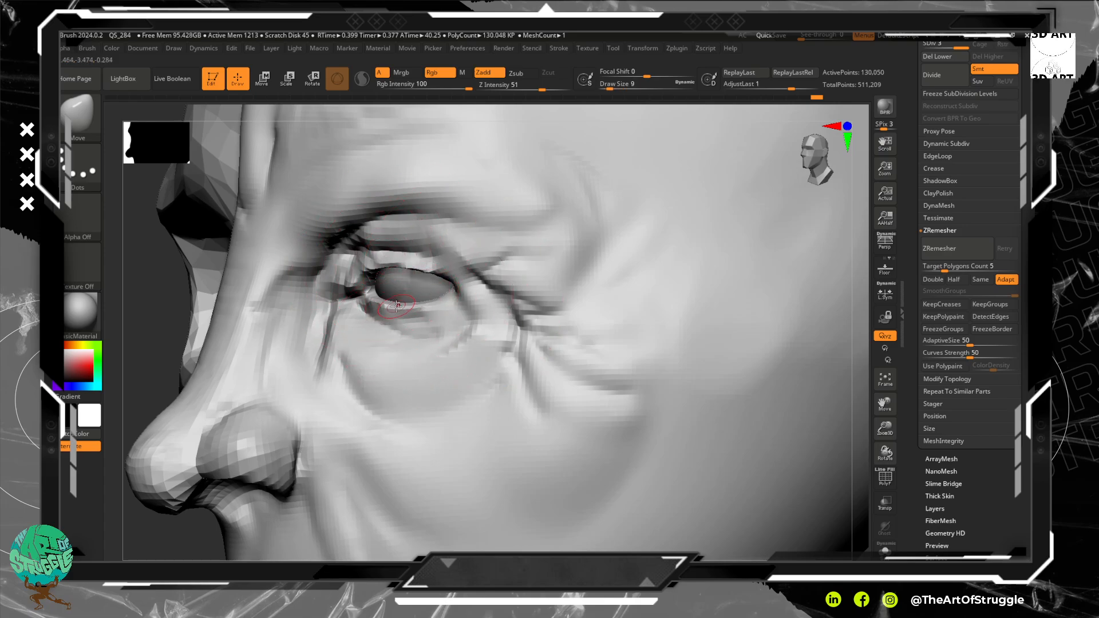
pyautogui.moveTo(388, 305); pyautogui.dragTo(418, 313)
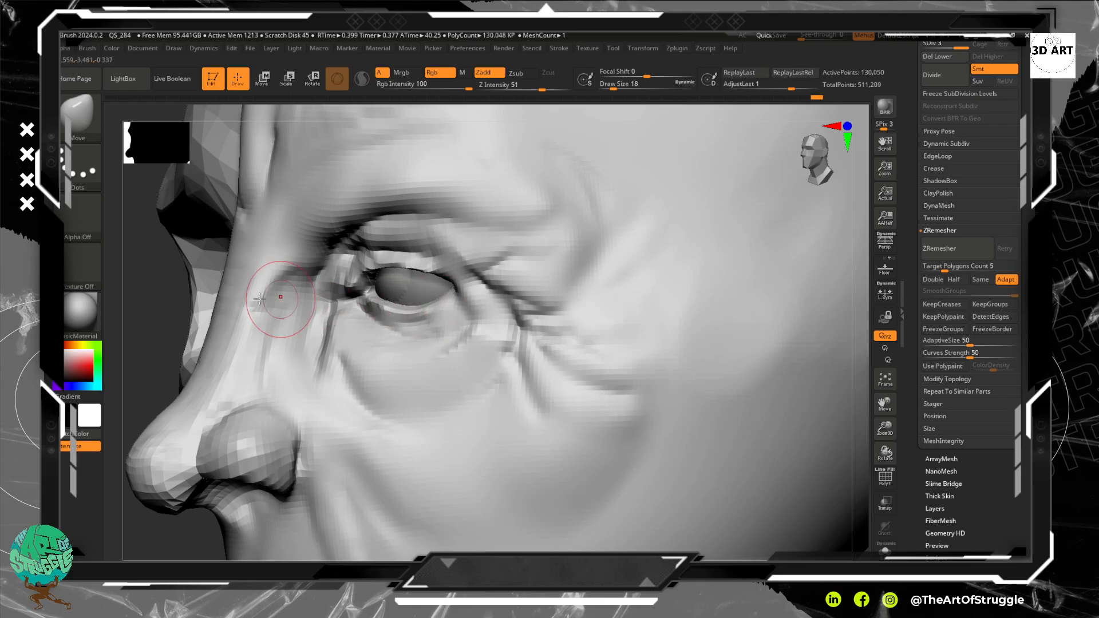
# Step: Pull the inner eye corner toward the nose with the Move brush at draw size 46
pyautogui.moveTo(172, 289); pyautogui.dragTo(226, 277)
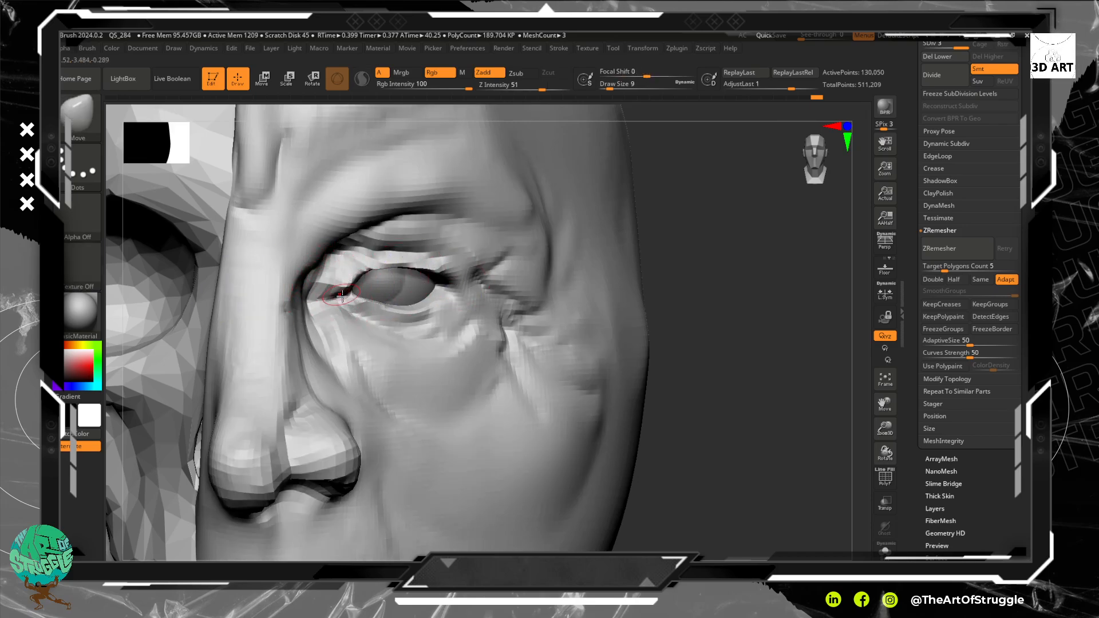
pyautogui.press(']')
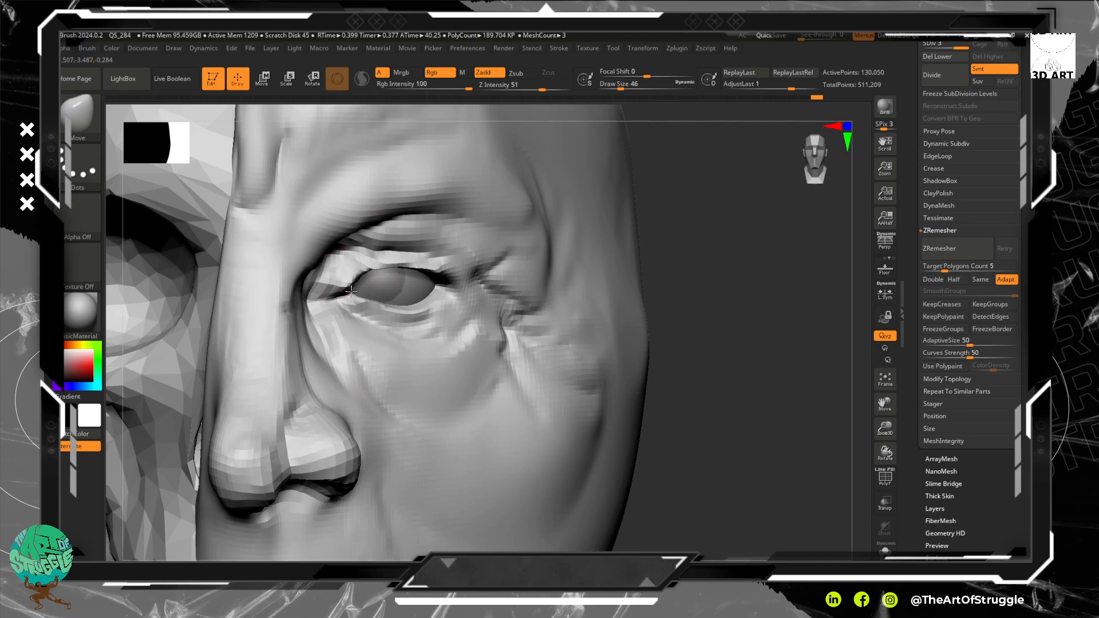
pyautogui.moveTo(342, 295); pyautogui.dragTo(318, 302)
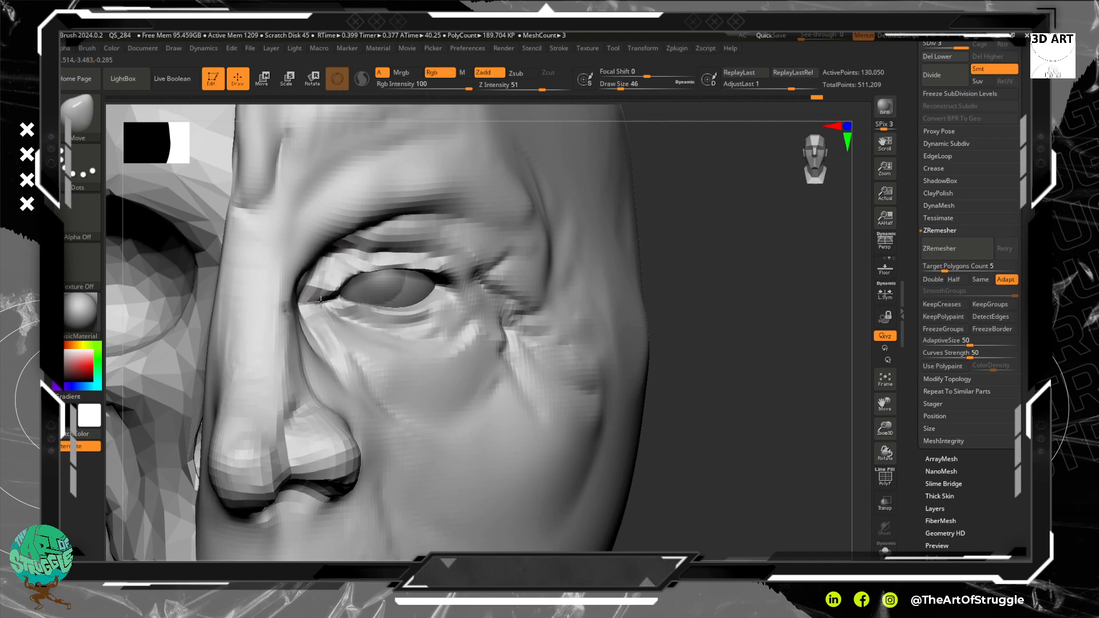
# Step: Pull the outer brow and the skin fold above the upper eyelid downward with the Move brush at draw size 42
pyautogui.press('[')
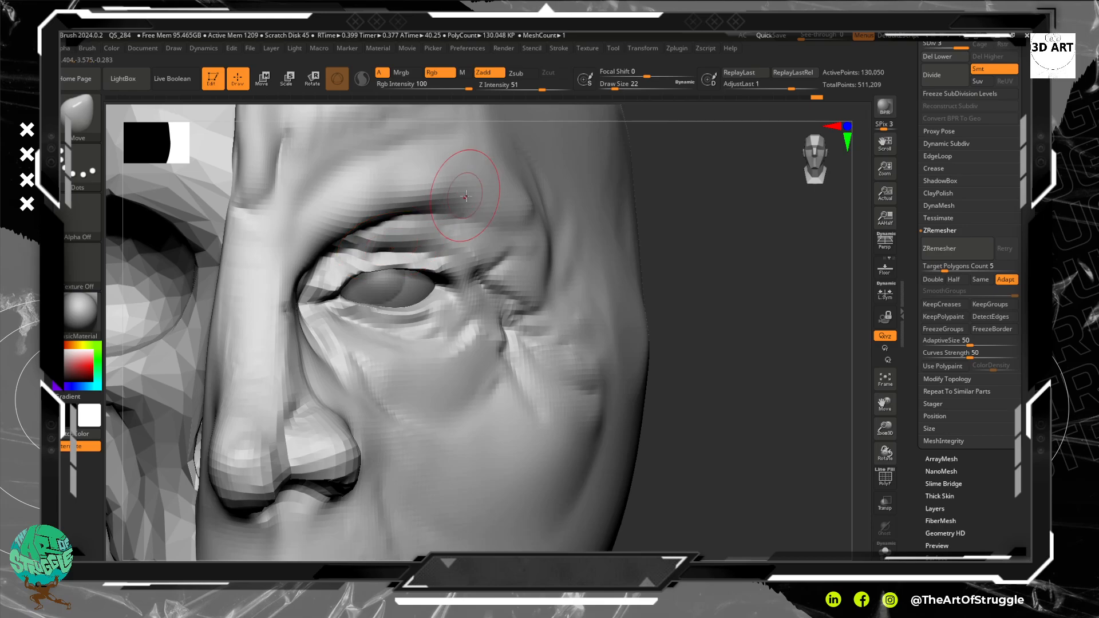
pyautogui.press(']')
pyautogui.moveTo(496, 188); pyautogui.dragTo(503, 206)
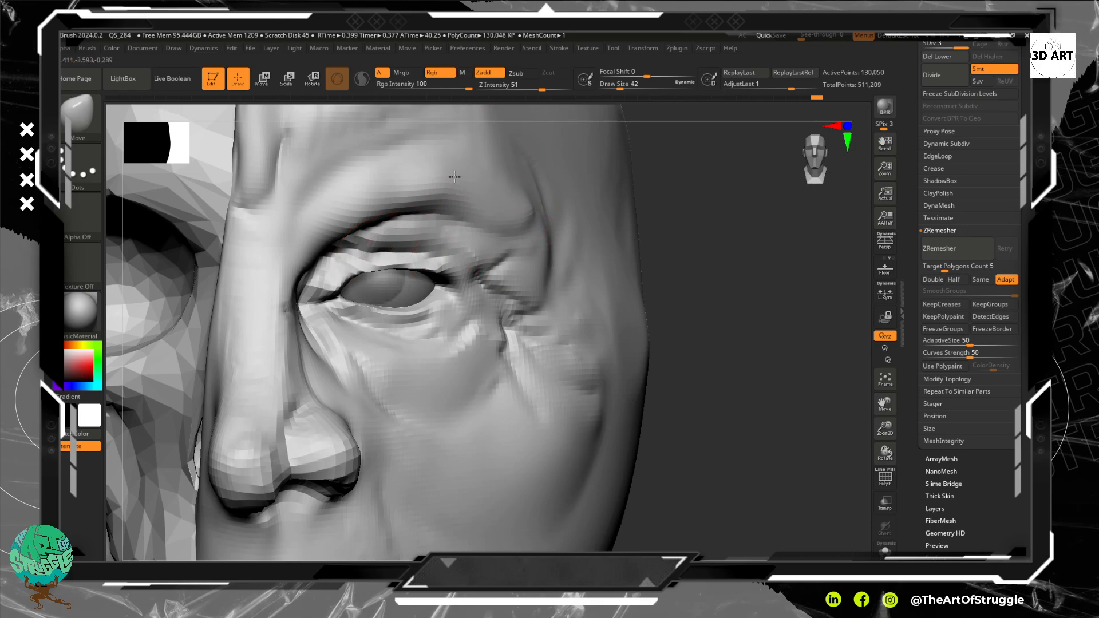
pyautogui.moveTo(455, 177); pyautogui.dragTo(450, 197)
pyautogui.keyDown('alt'); pyautogui.moveTo(765, 384); pyautogui.dragTo(707, 363); pyautogui.keyUp('alt')
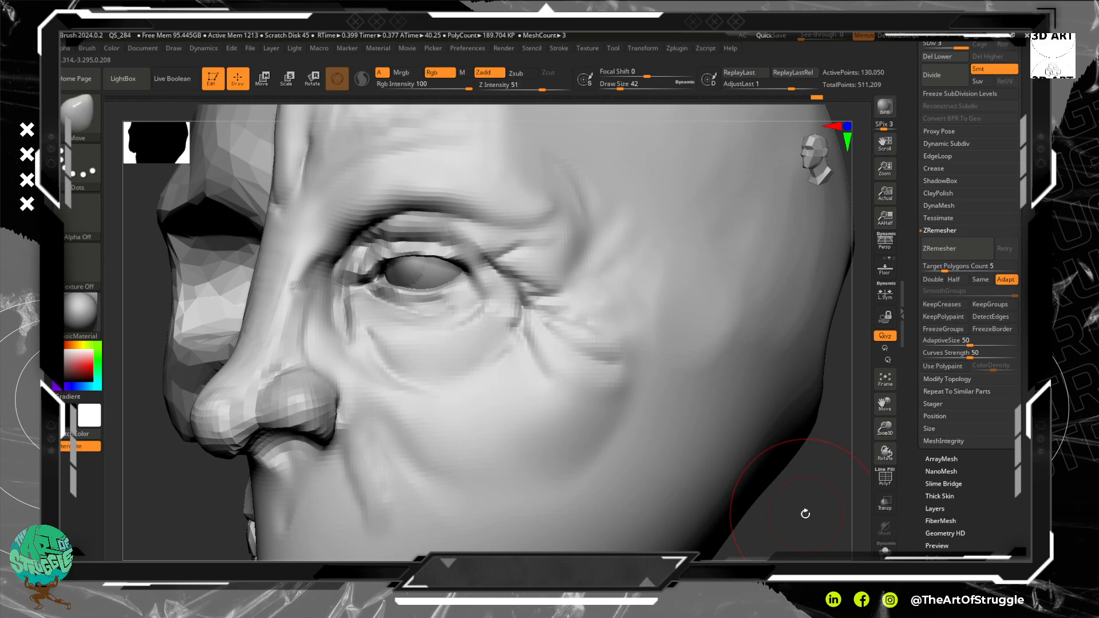
# Step: Render the three-quarter view of the eye with BPR and export the composite pass to the Desktop as JPEG "BPR_Composite_3q eye"
pyautogui.keyDown('alt'); pyautogui.moveTo(805, 513); pyautogui.dragTo(821, 543); pyautogui.keyUp('alt')
pyautogui.click(504, 48)
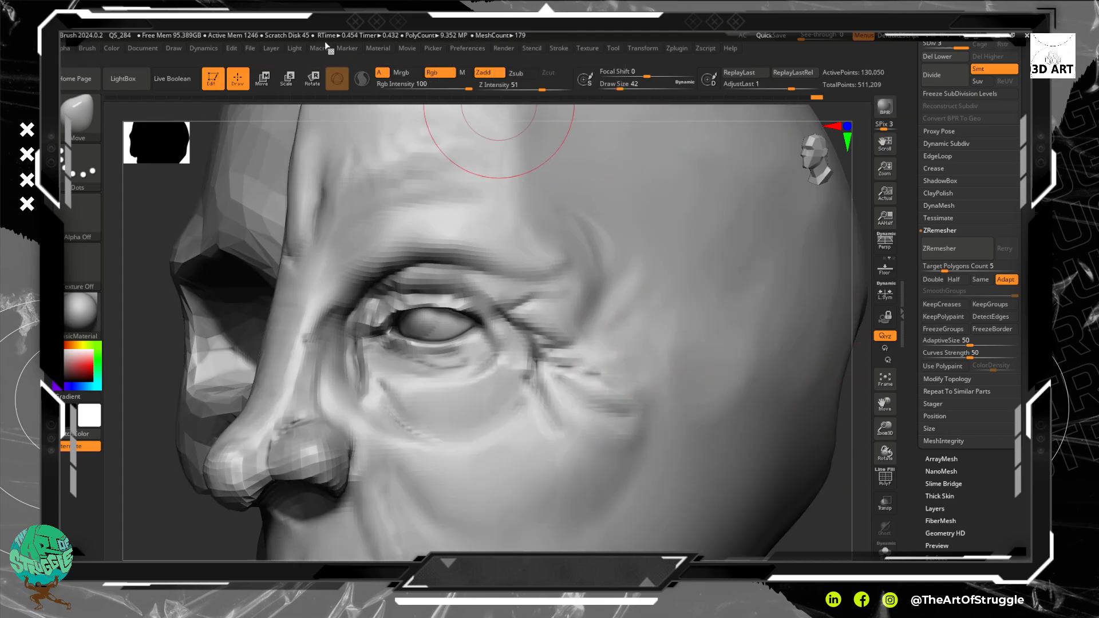
pyautogui.click(506, 50)
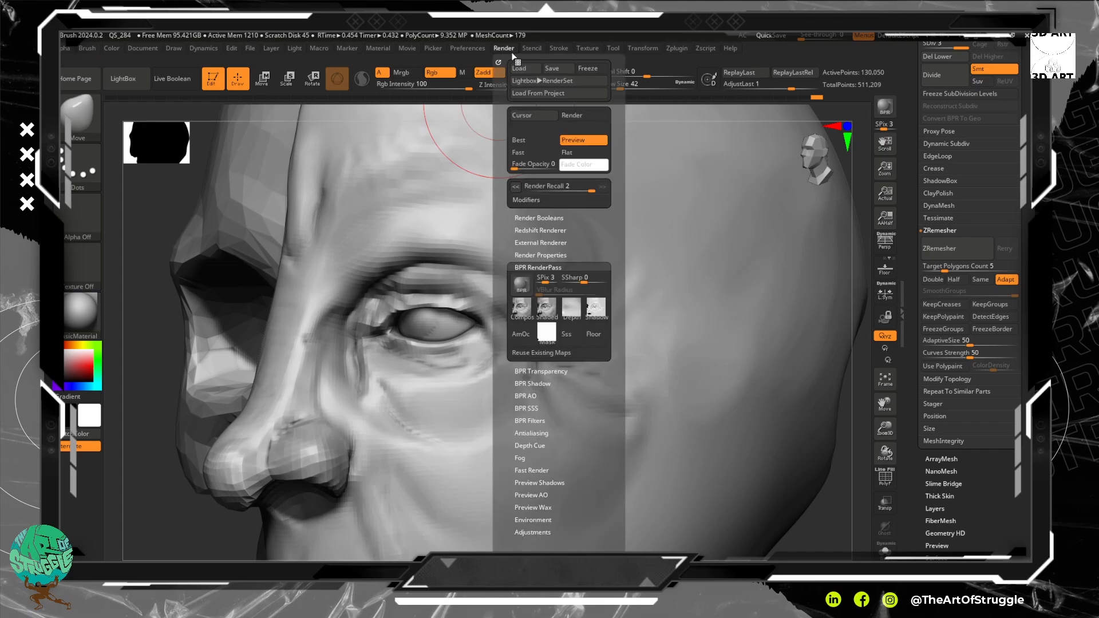
pyautogui.click(521, 308)
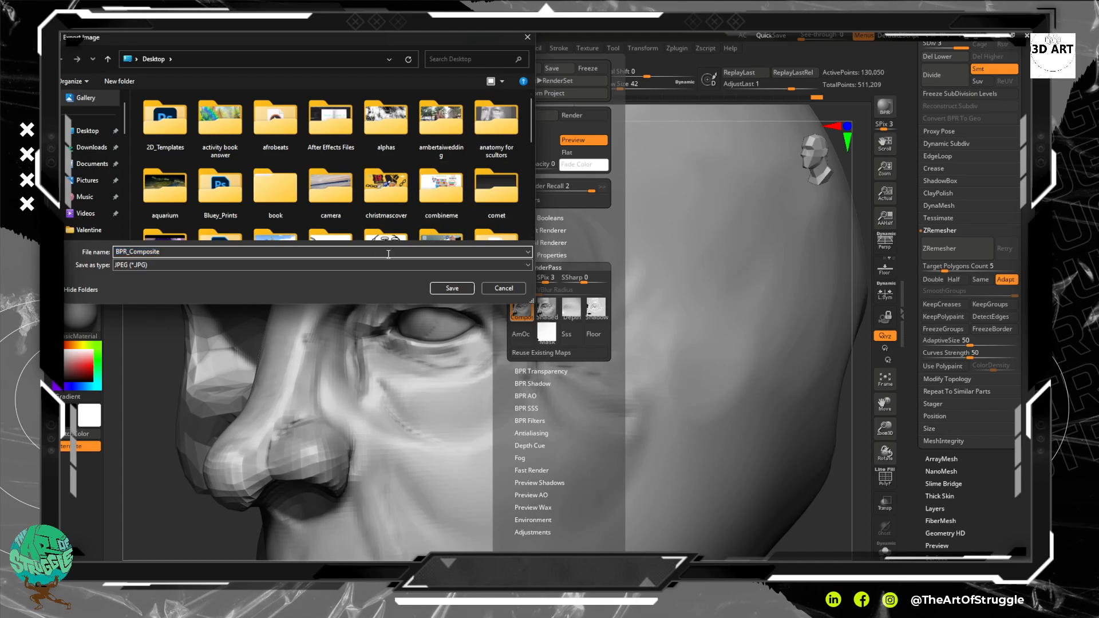
pyautogui.write('saa')
pyautogui.press('BackSpace')
pyautogui.press('BackSpace')
pyautogui.press('BackSpace')
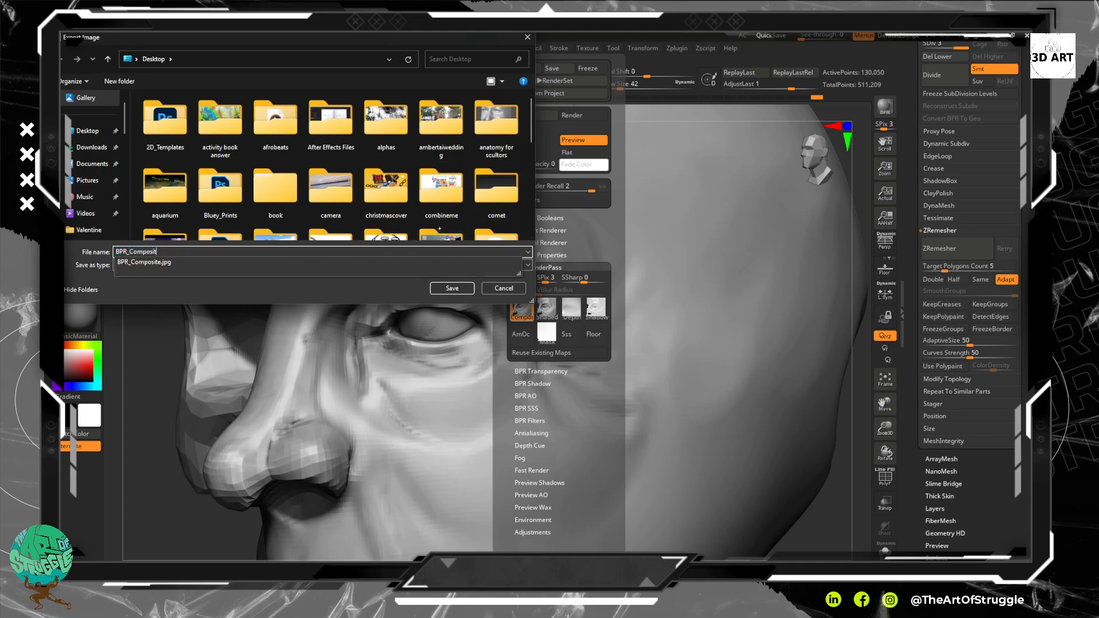
pyautogui.write('e_3q')
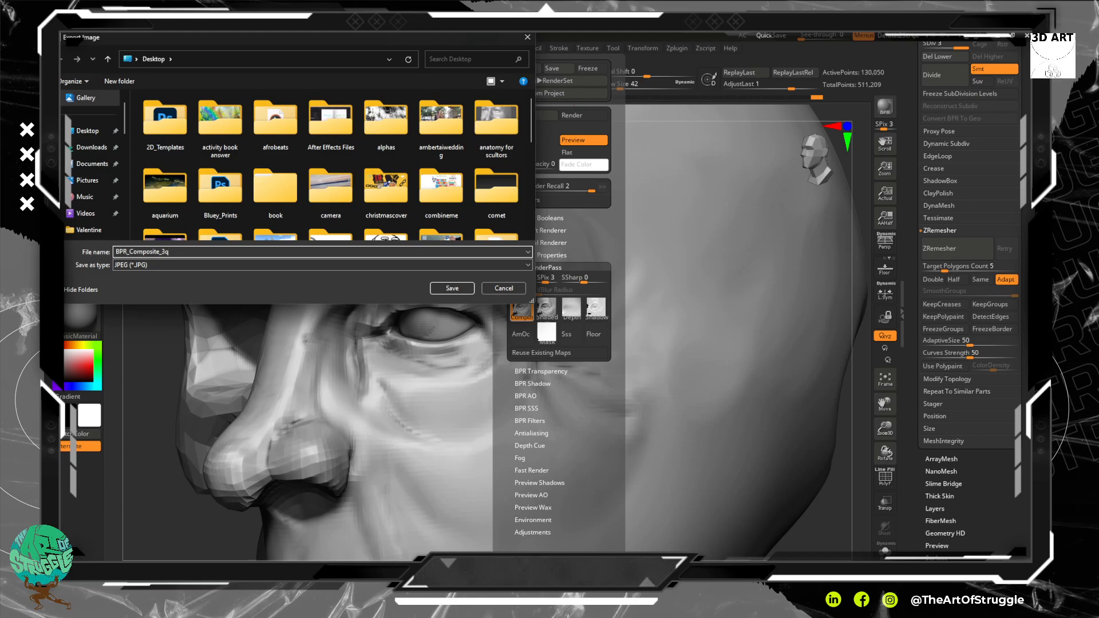
pyautogui.write(' eye')
pyautogui.press('Return')
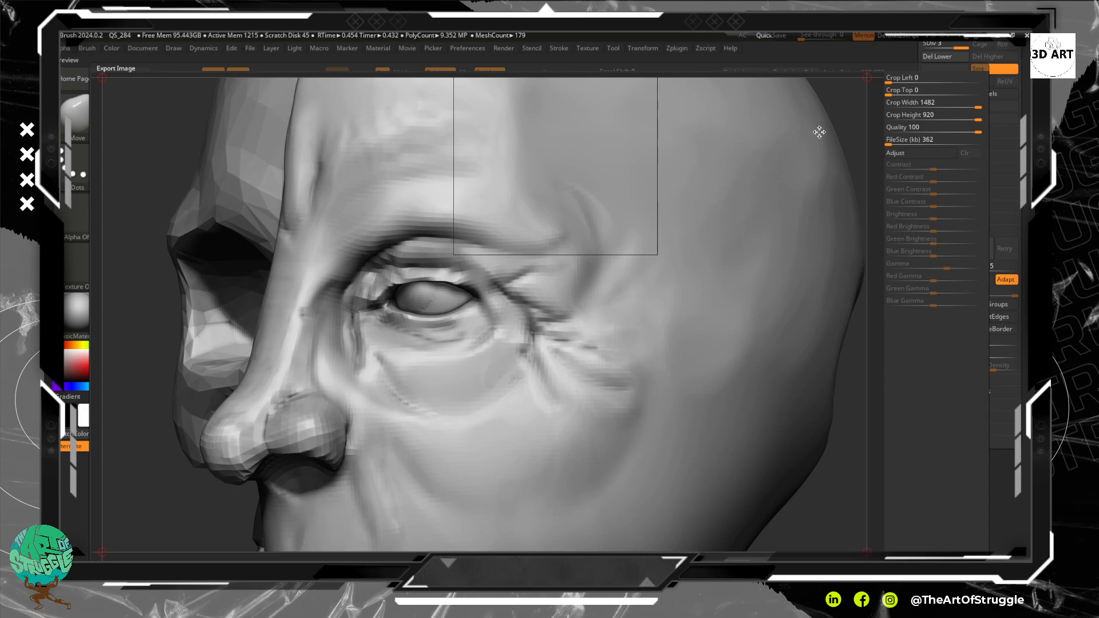
pyautogui.click(538, 566)
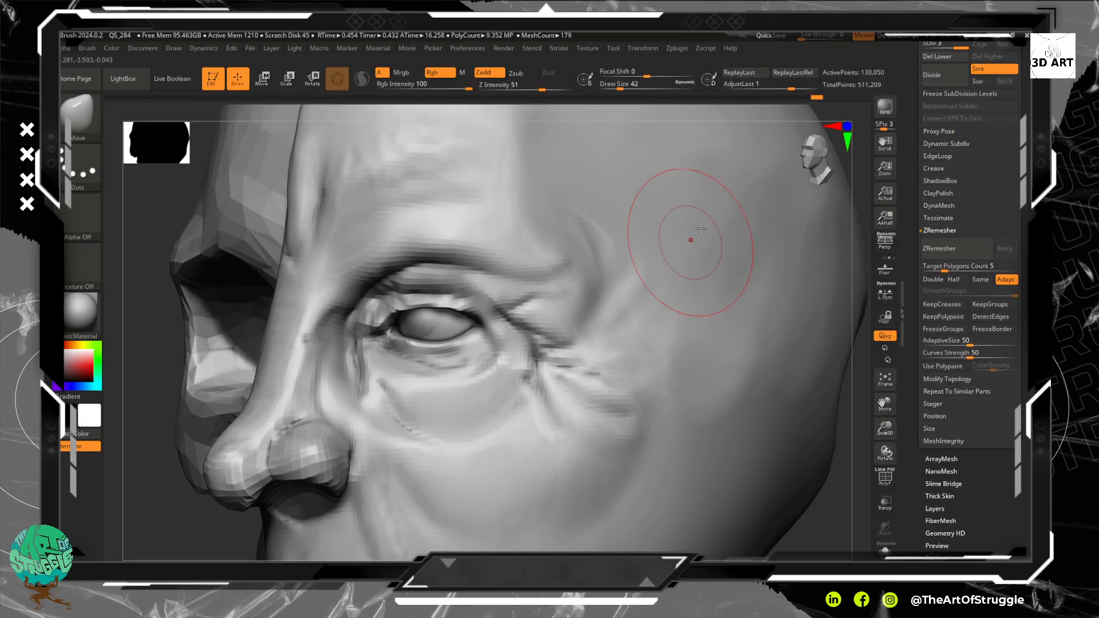